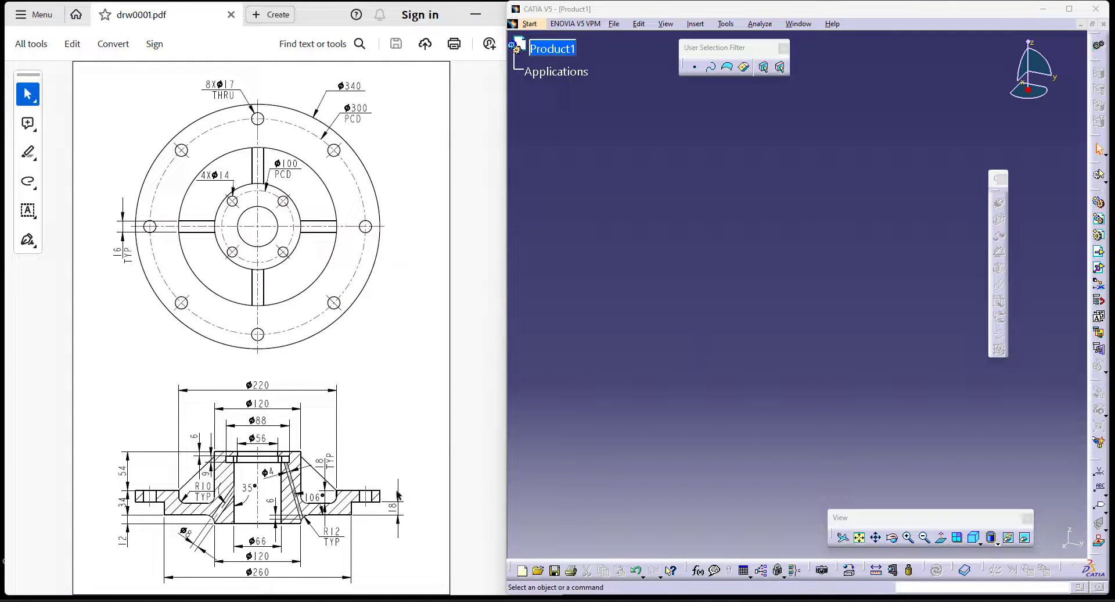
- Create a new part in the Part Design workbench
{"action": "left_click", "coordinate": [540, 22]}
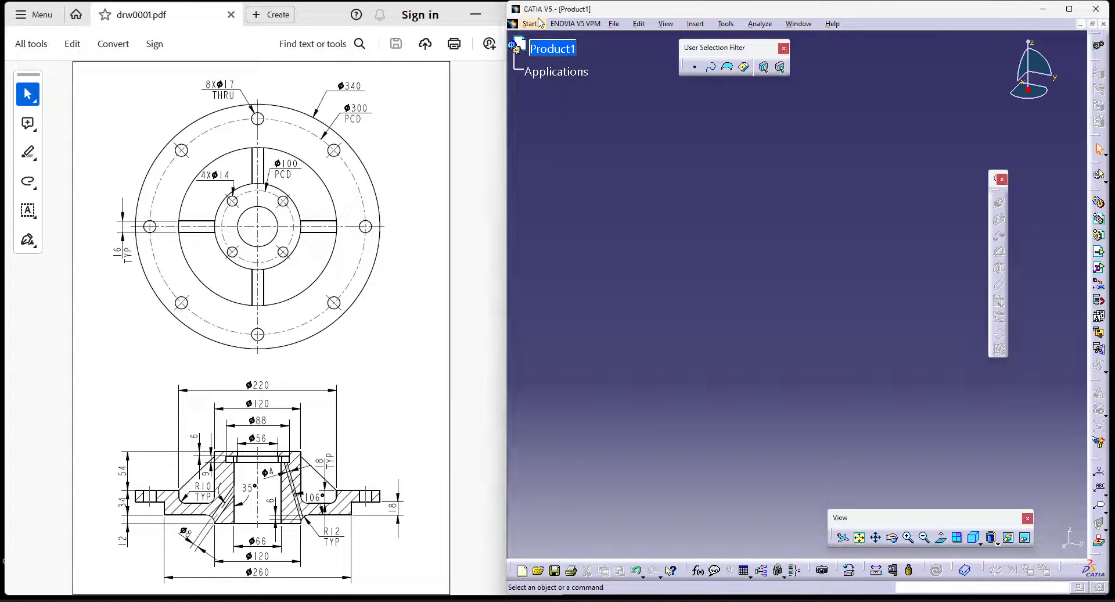
{"action": "left_click", "coordinate": [535, 24]}
{"action": "mouse_move", "coordinate": [592, 51]}
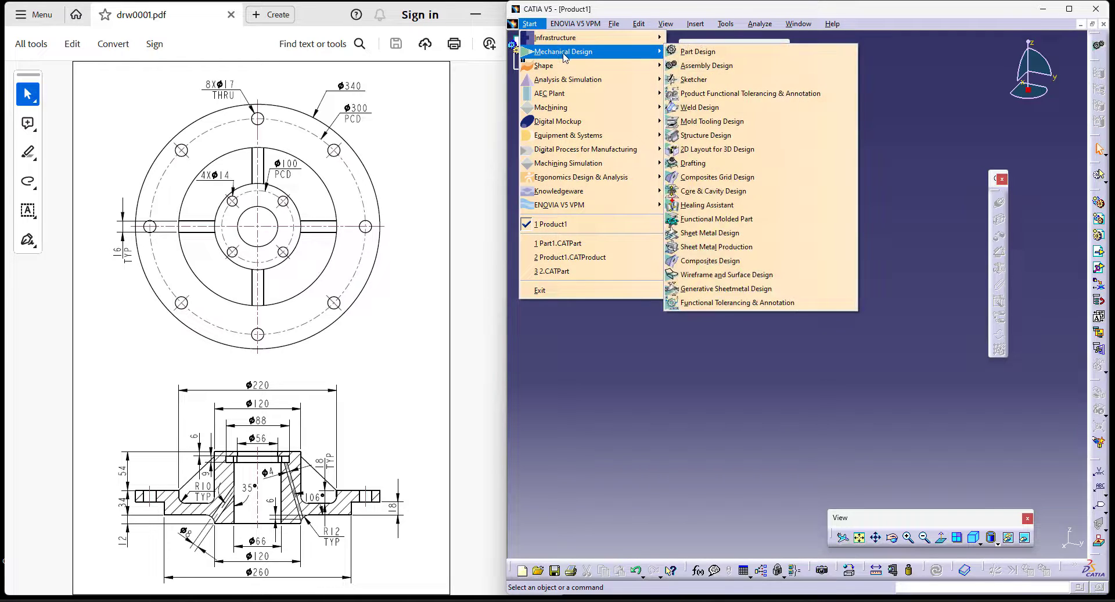
{"action": "left_click", "coordinate": [796, 56]}
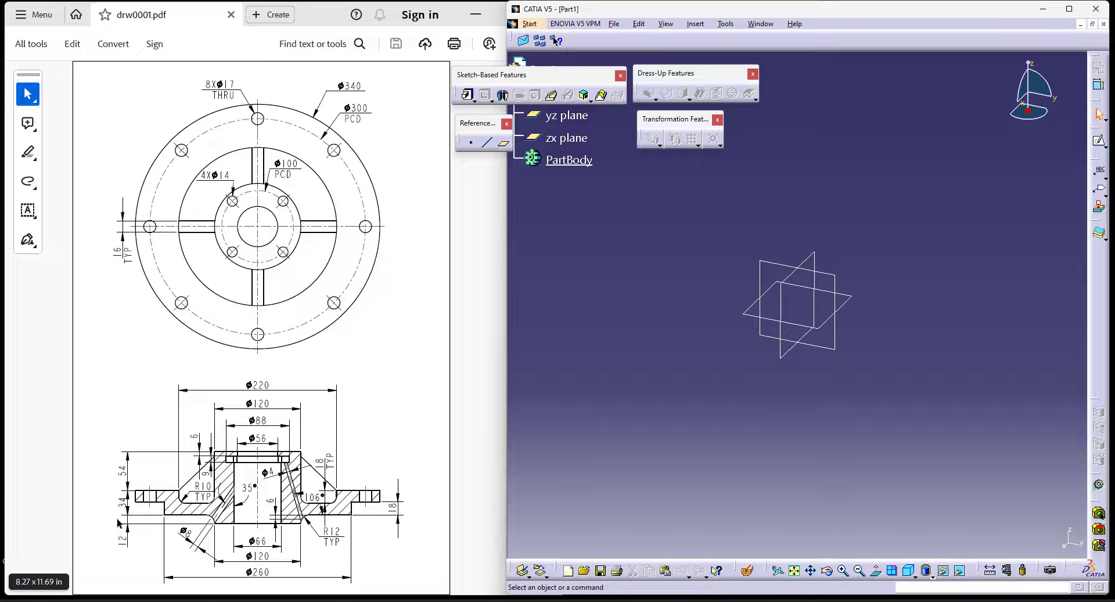
- Start a Shaft feature and open its profile sketch on the yz plane
{"action": "left_click", "coordinate": [505, 96]}
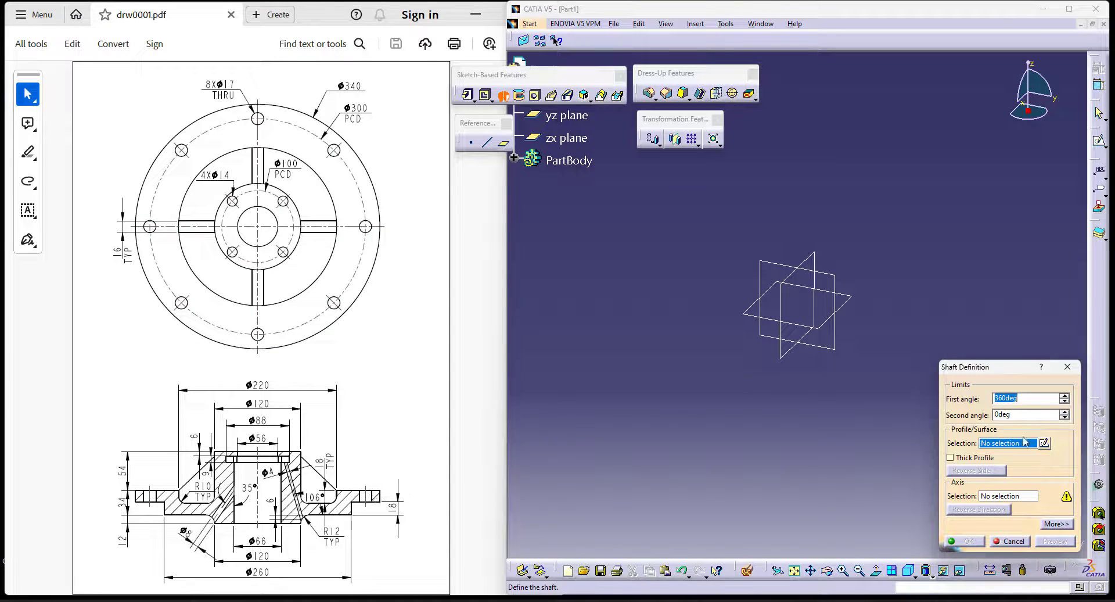
{"action": "left_click", "coordinate": [1044, 443]}
{"action": "left_click", "coordinate": [778, 266]}
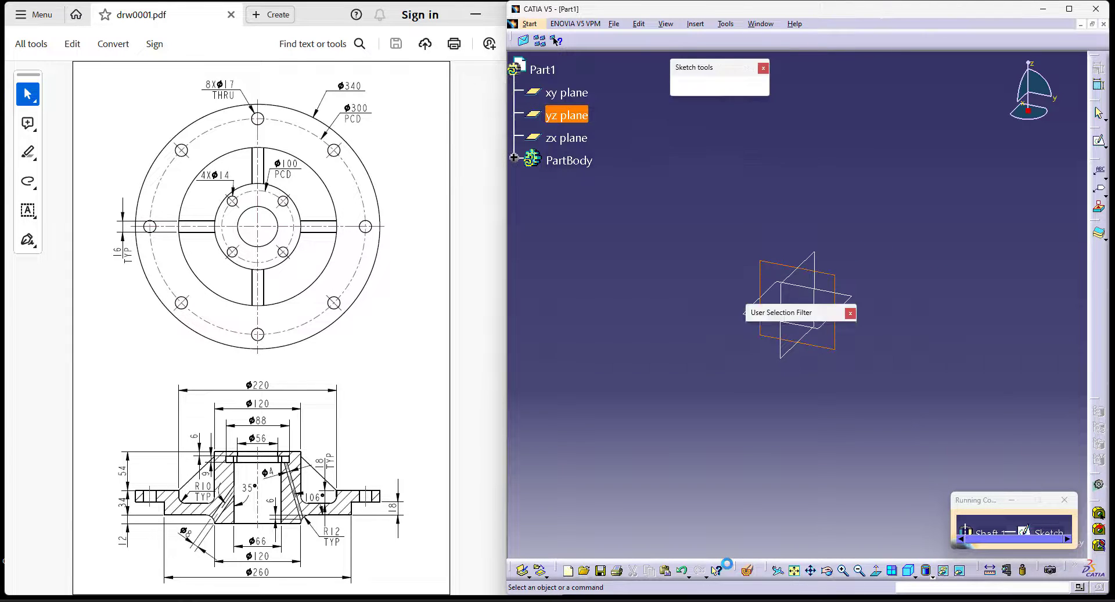
- Draw a sketch axis through the origin, from below to above it, and constrain it vertical
{"action": "left_click", "coordinate": [778, 84]}
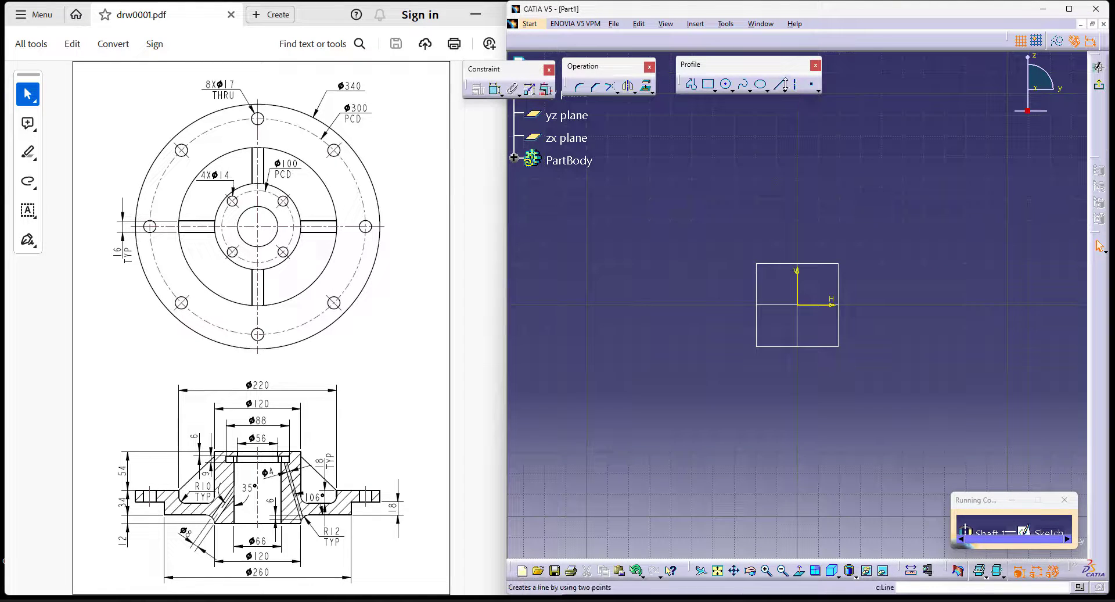
{"action": "left_click", "coordinate": [799, 380]}
{"action": "left_click", "coordinate": [794, 191]}
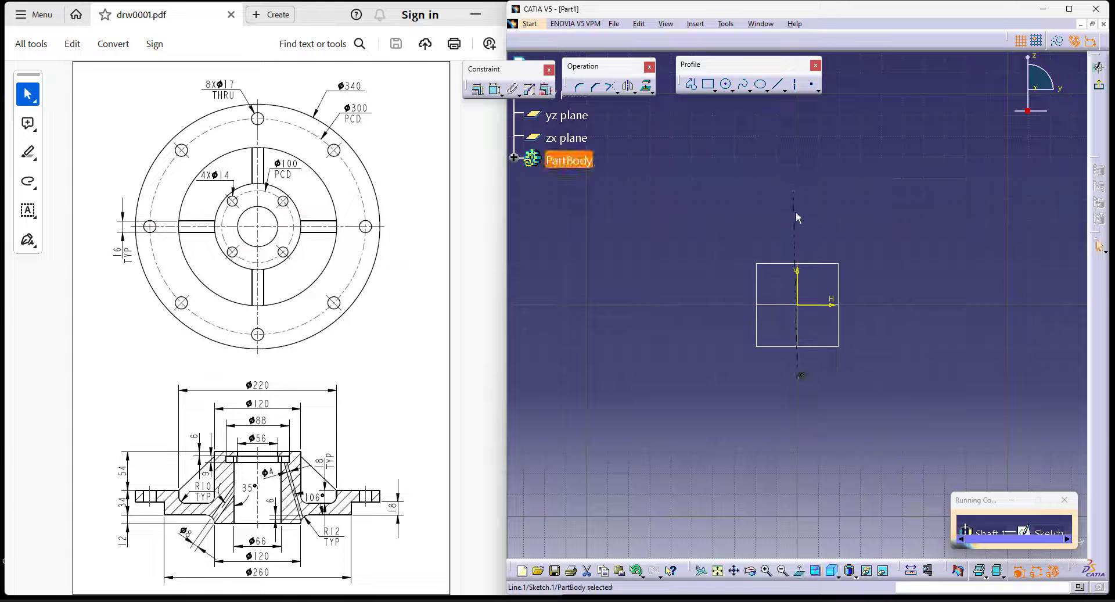
{"action": "right_click", "coordinate": [797, 213]}
{"action": "mouse_move", "coordinate": [845, 374]}
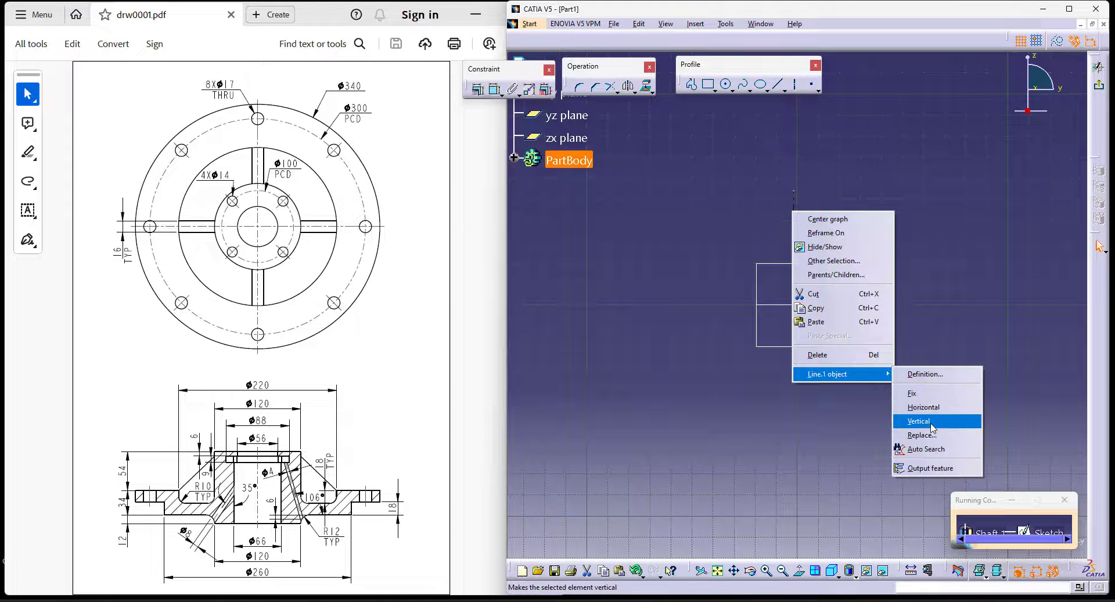
{"action": "left_click", "coordinate": [930, 423]}
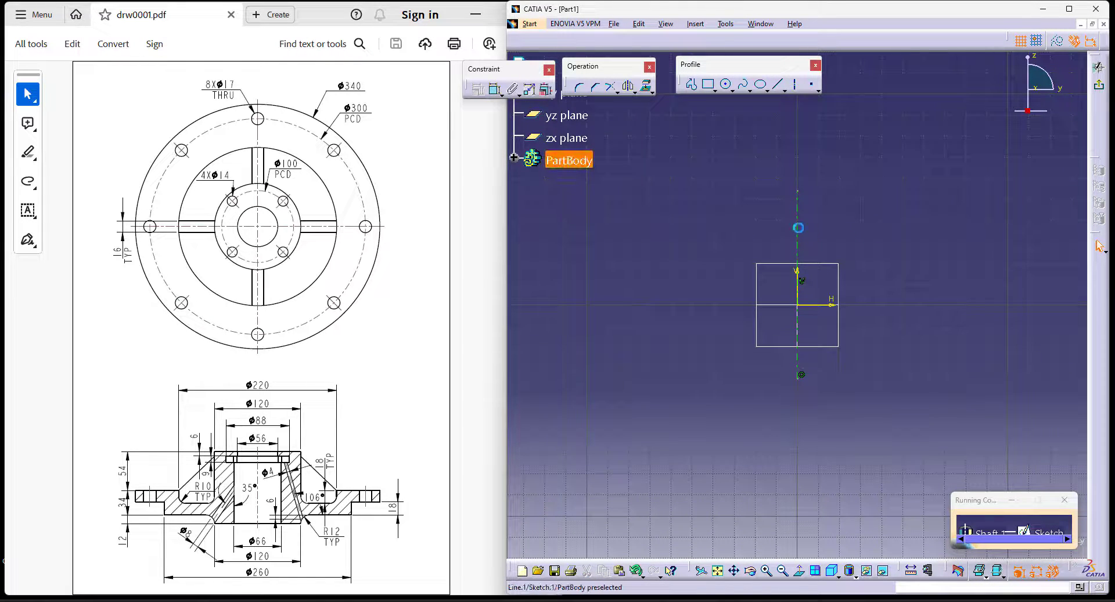
- Sketch a rectangle about 82 mm wide from the vertical axis out to its negative H side, spanning the horizontal axis
{"action": "left_click", "coordinate": [708, 84]}
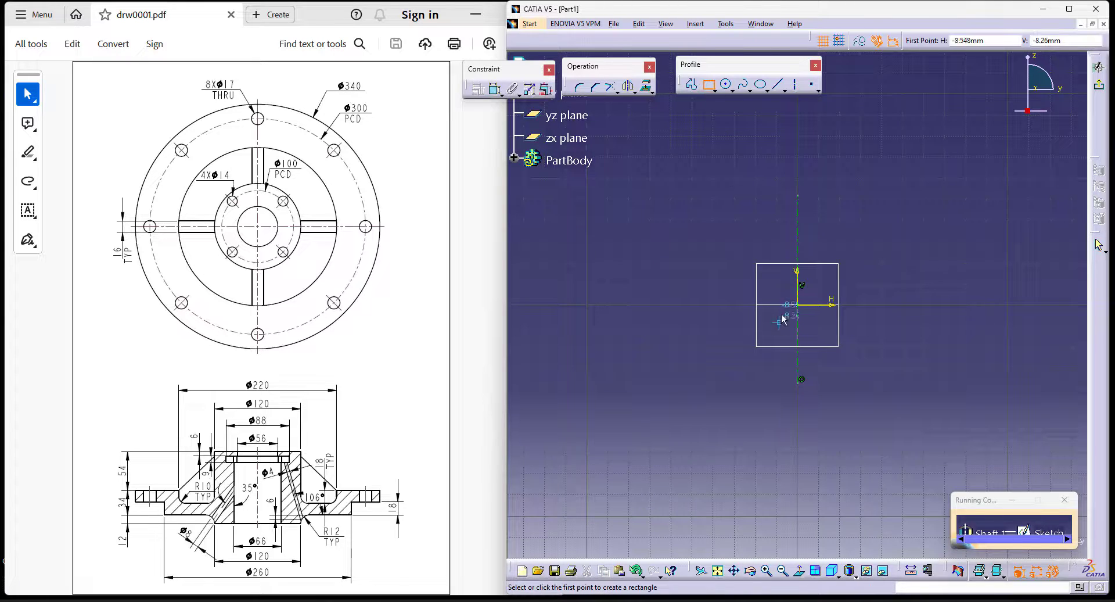
{"action": "left_click", "coordinate": [798, 275]}
{"action": "left_click", "coordinate": [626, 325]}
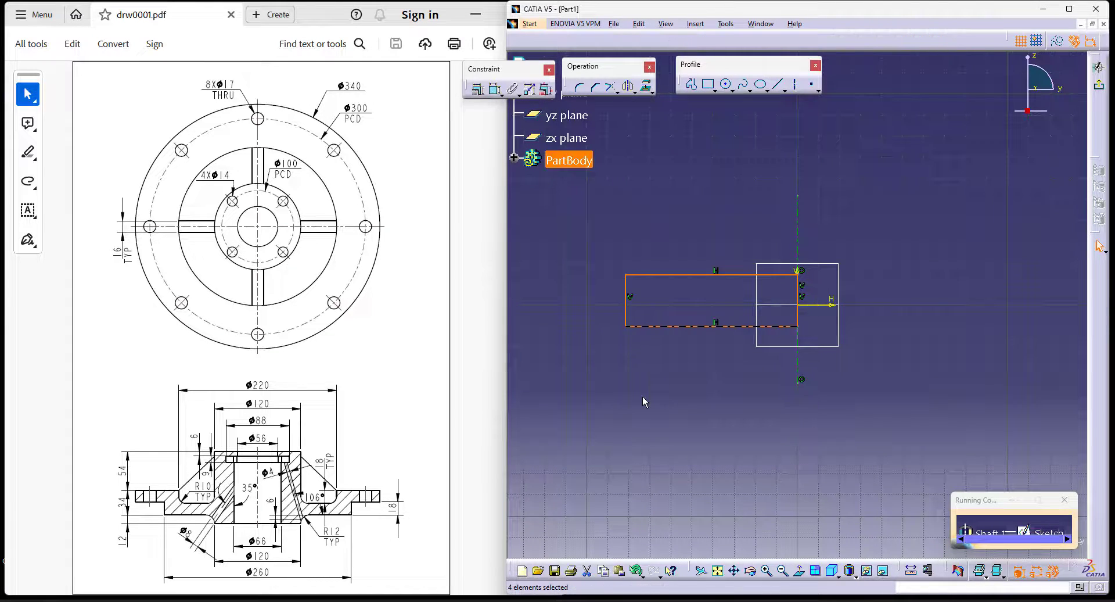
{"action": "left_click", "coordinate": [643, 398]}
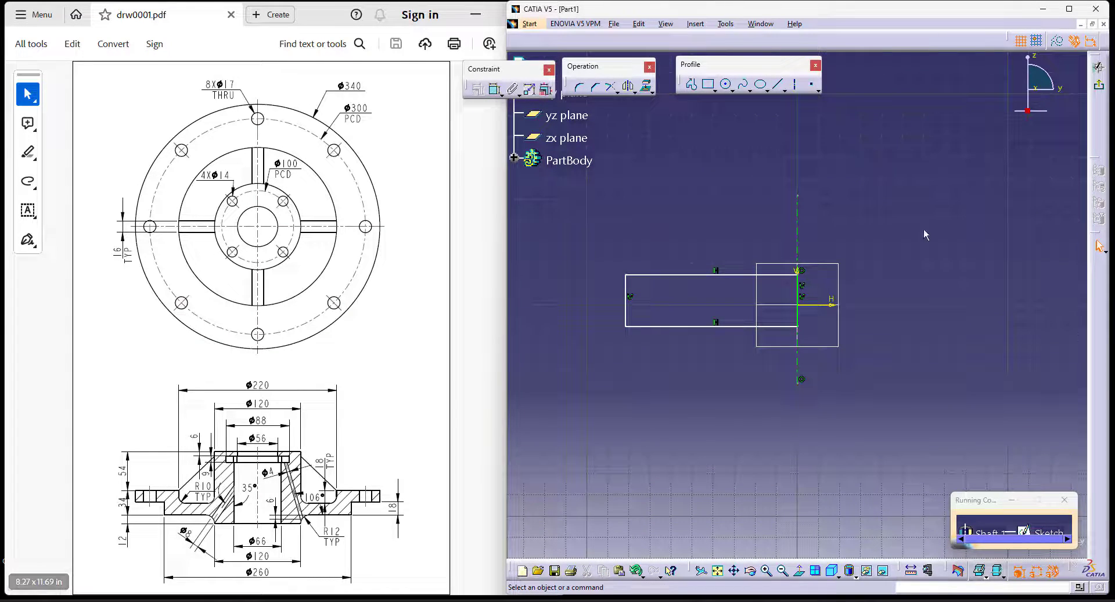
- Dimension the rectangle's upper edge from the horizontal axis and set the distance to 34 mm
{"action": "left_click", "coordinate": [494, 89]}
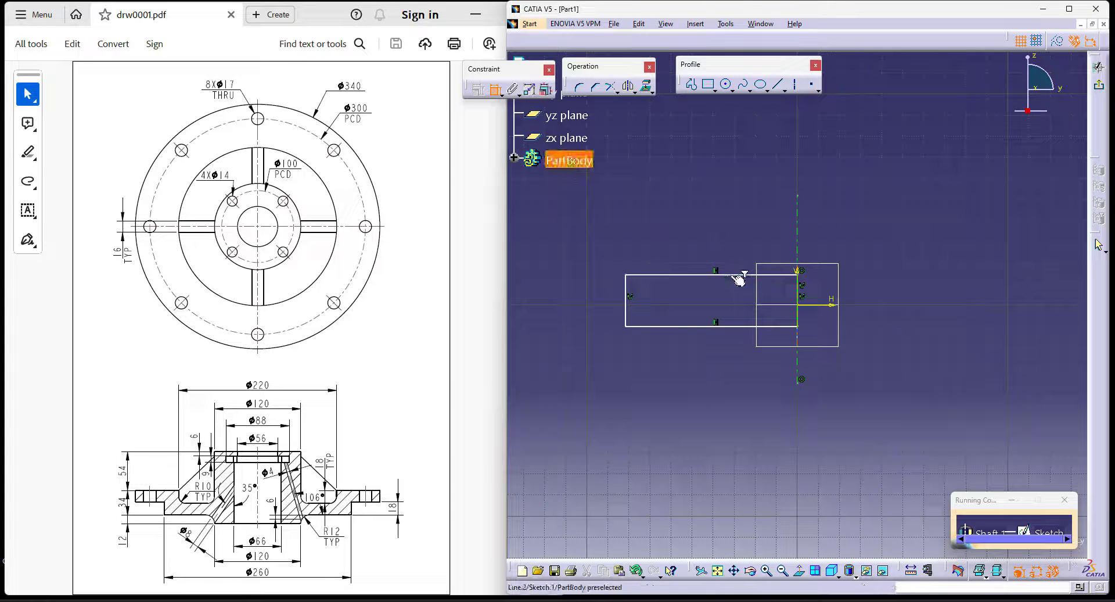
{"action": "left_click", "coordinate": [735, 274]}
{"action": "left_click", "coordinate": [823, 307]}
{"action": "left_click", "coordinate": [574, 284]}
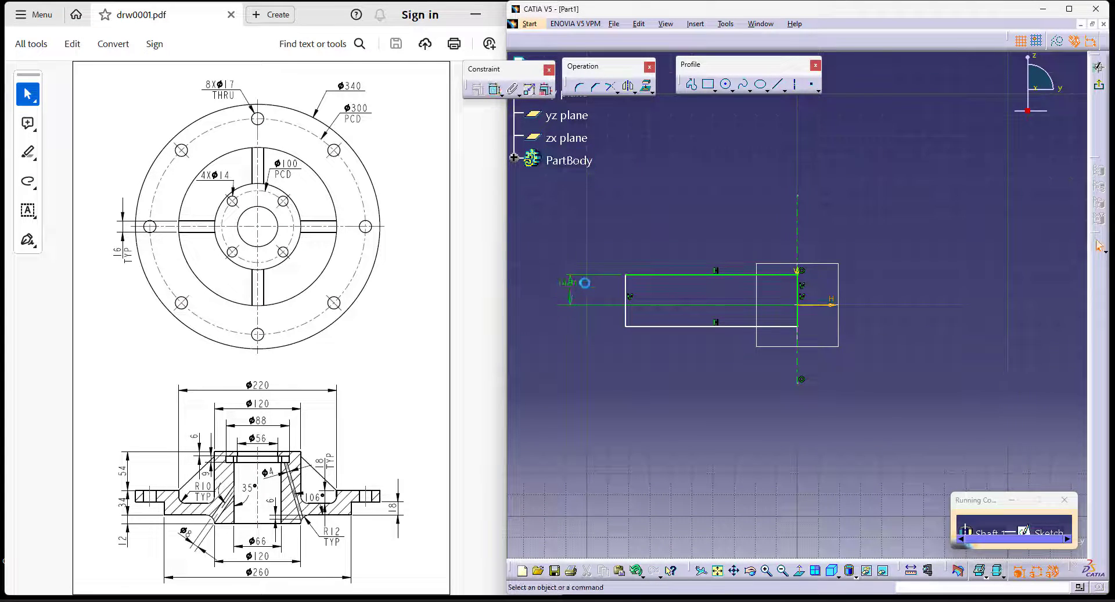
{"action": "double_click", "coordinate": [574, 284]}
{"action": "type", "text": "34"}
{"action": "key", "text": "Return"}
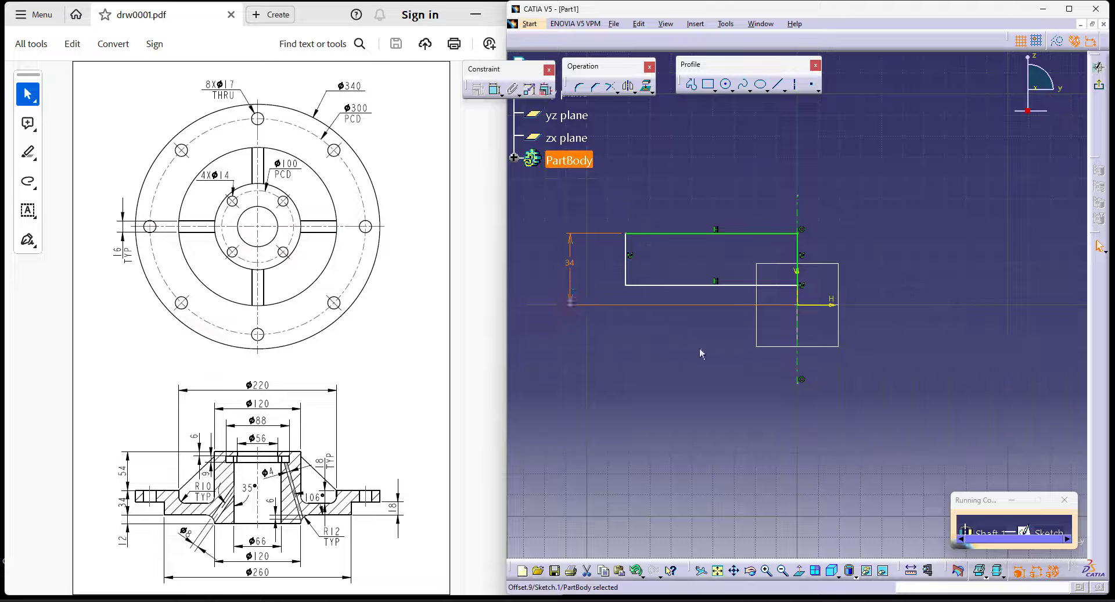
- Move the rectangle's lower edge below the horizontal axis and constrain it 12 mm from that axis
{"action": "left_click_drag", "start_coordinate": [725, 286], "coordinate": [722, 331]}
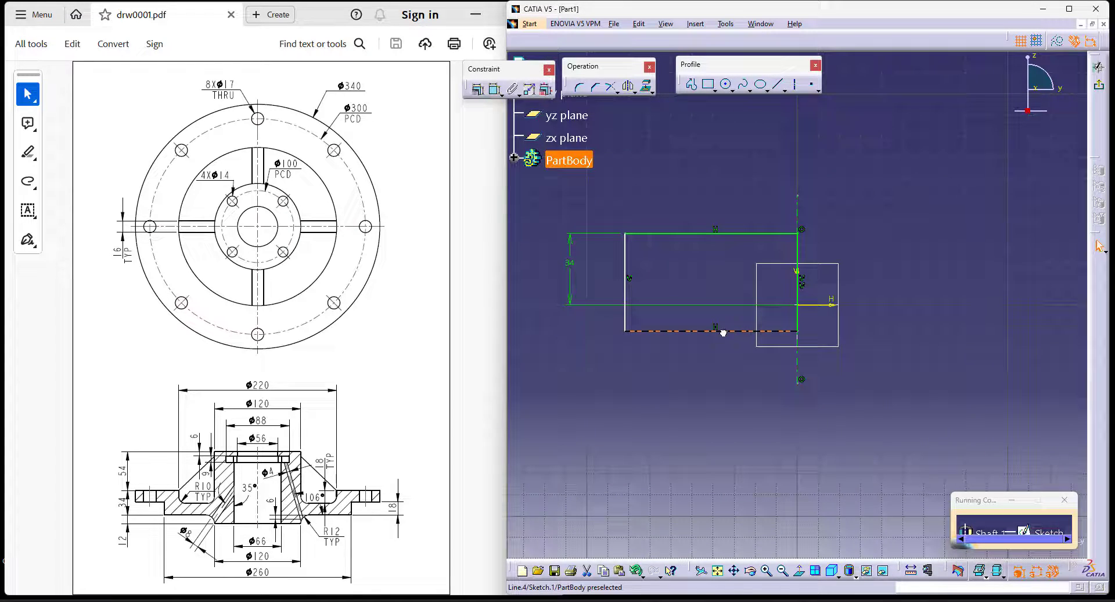
{"action": "left_click", "coordinate": [965, 401]}
{"action": "left_click", "coordinate": [496, 91]}
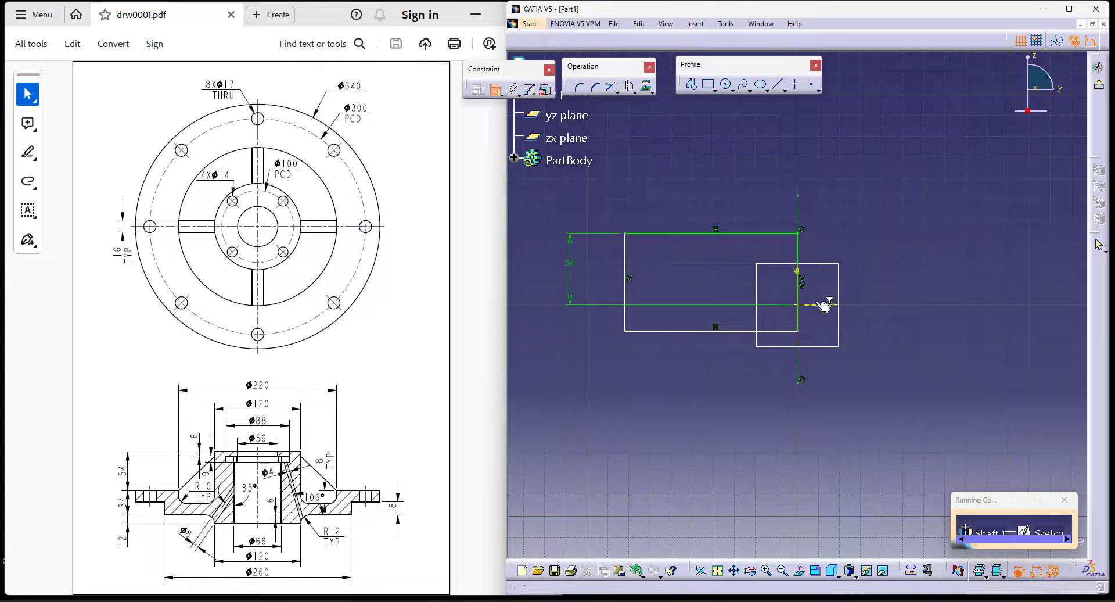
{"action": "left_click", "coordinate": [652, 332]}
{"action": "left_click", "coordinate": [573, 321]}
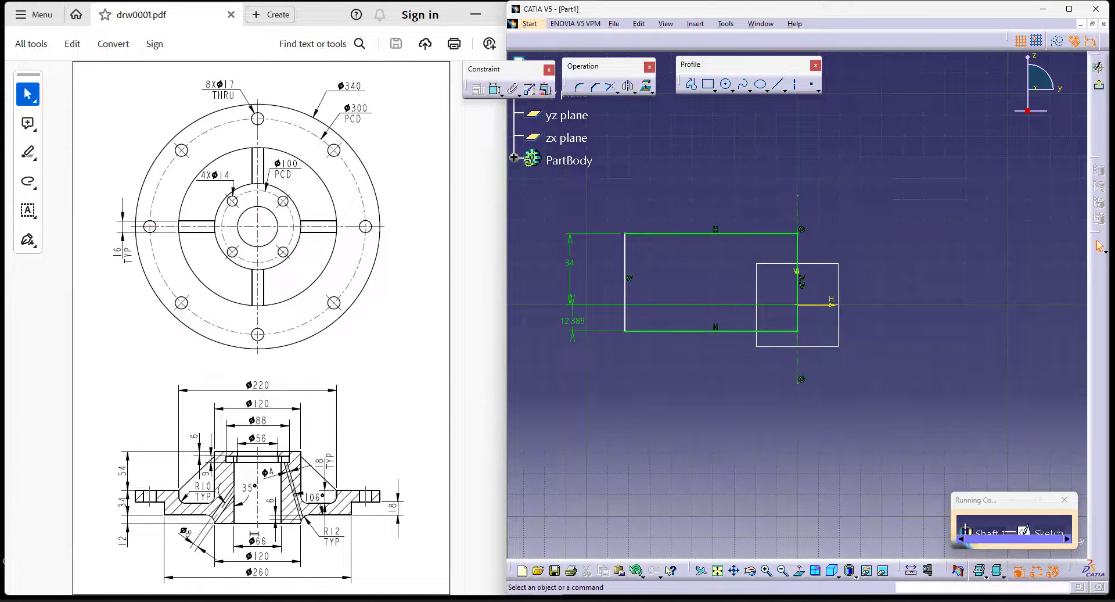
{"action": "double_click", "coordinate": [569, 319]}
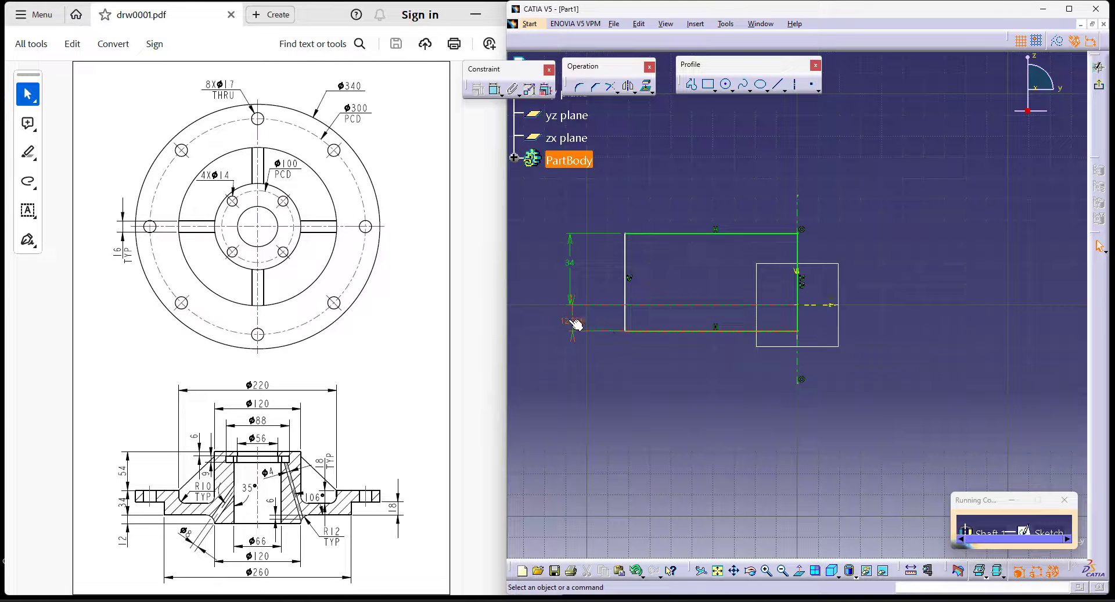
{"action": "type", "text": "12mm"}
{"action": "key", "text": "Return"}
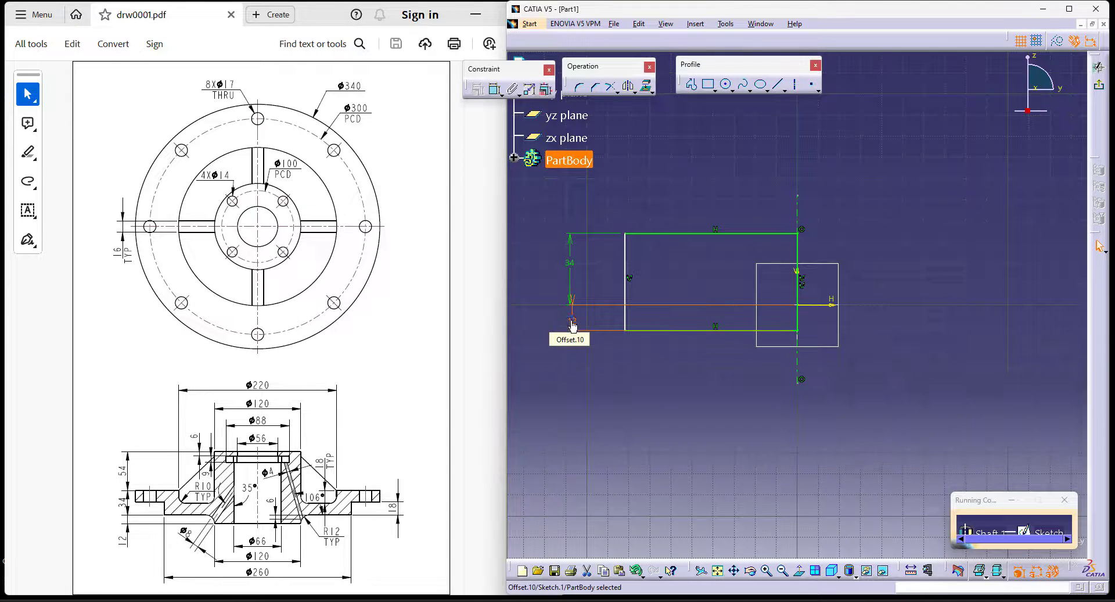
- Dimension the rectangle's outer vertical edge from the axis as a diameter of 340 mm
{"action": "left_click", "coordinate": [494, 88]}
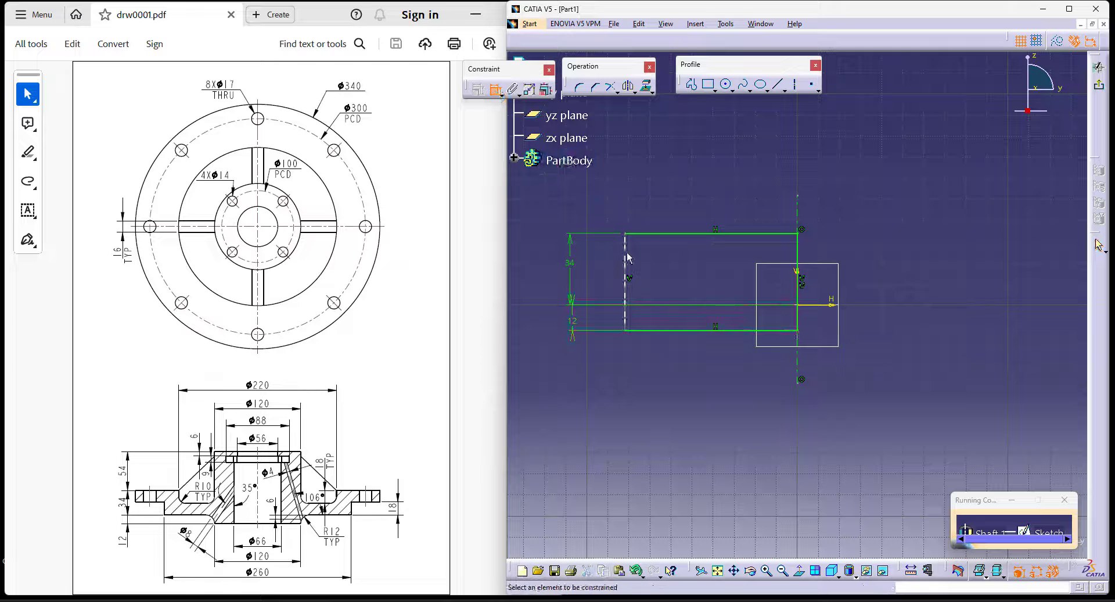
{"action": "left_click", "coordinate": [633, 255]}
{"action": "left_click", "coordinate": [798, 210]}
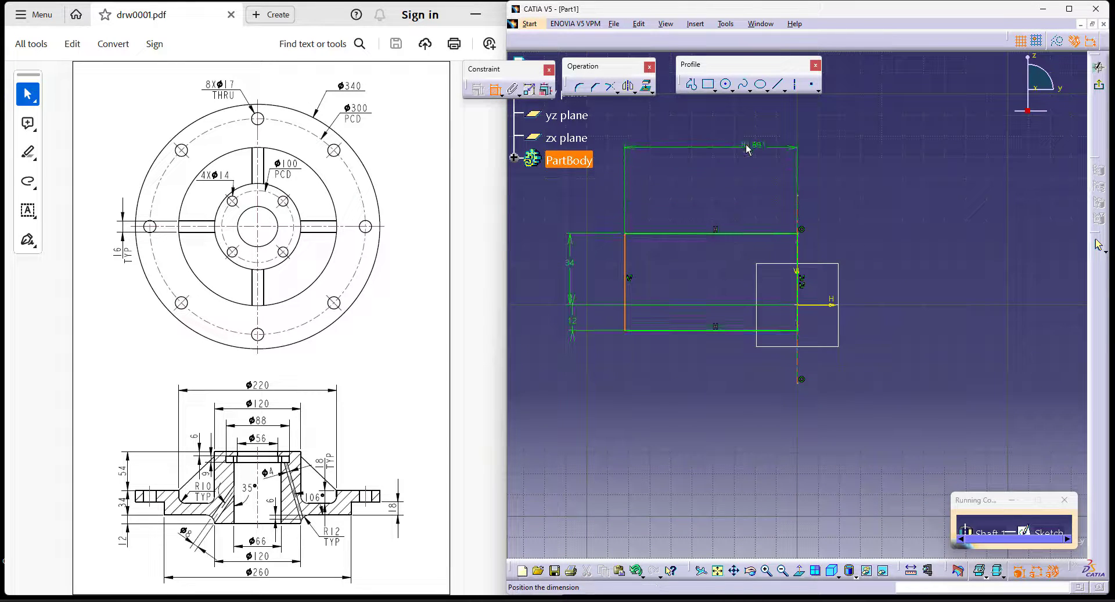
{"action": "right_click", "coordinate": [746, 147]}
{"action": "left_click", "coordinate": [787, 195]}
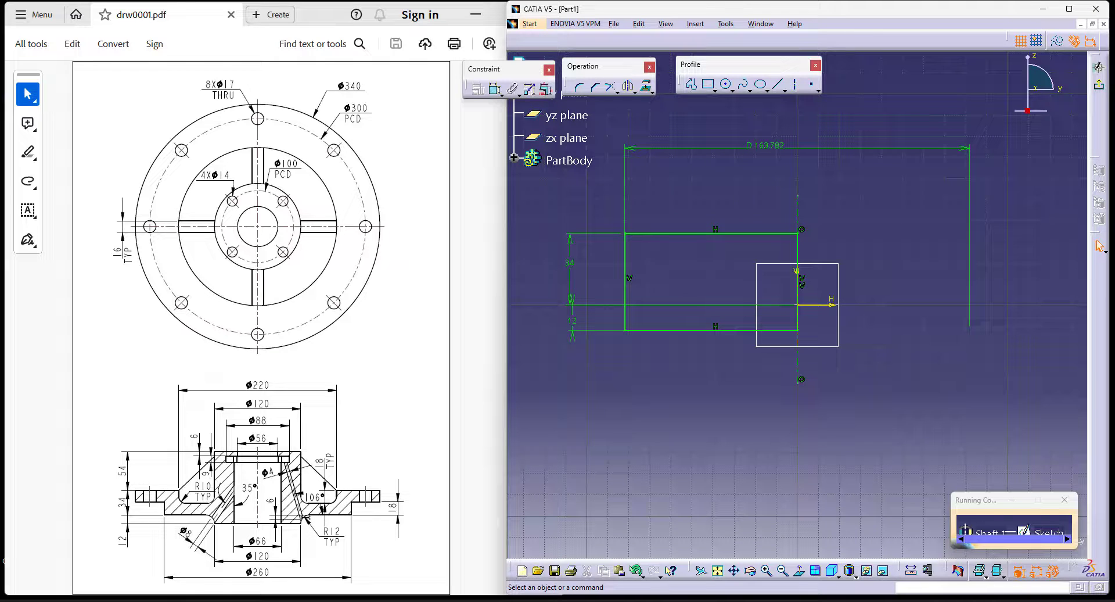
{"action": "double_click", "coordinate": [770, 147]}
{"action": "type", "text": "340"}
{"action": "key", "text": "Return"}
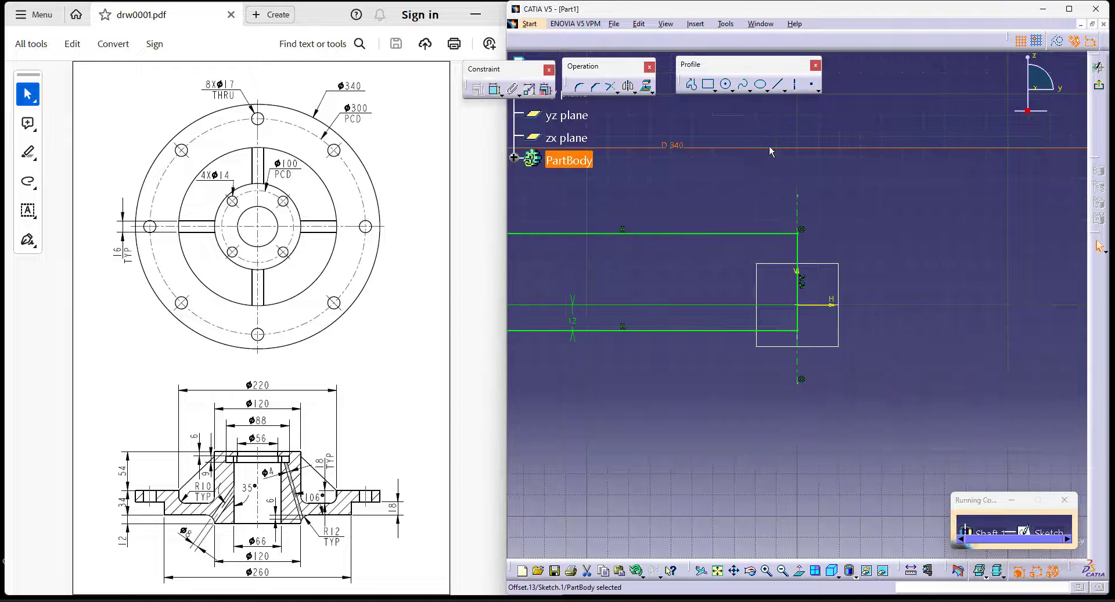
- Exit the sketch and revolve the profile 360 degrees about the sketch axis to form the solid disc
{"action": "middle_click_drag", "start_coordinate": [771, 411], "coordinate": [779, 432]}
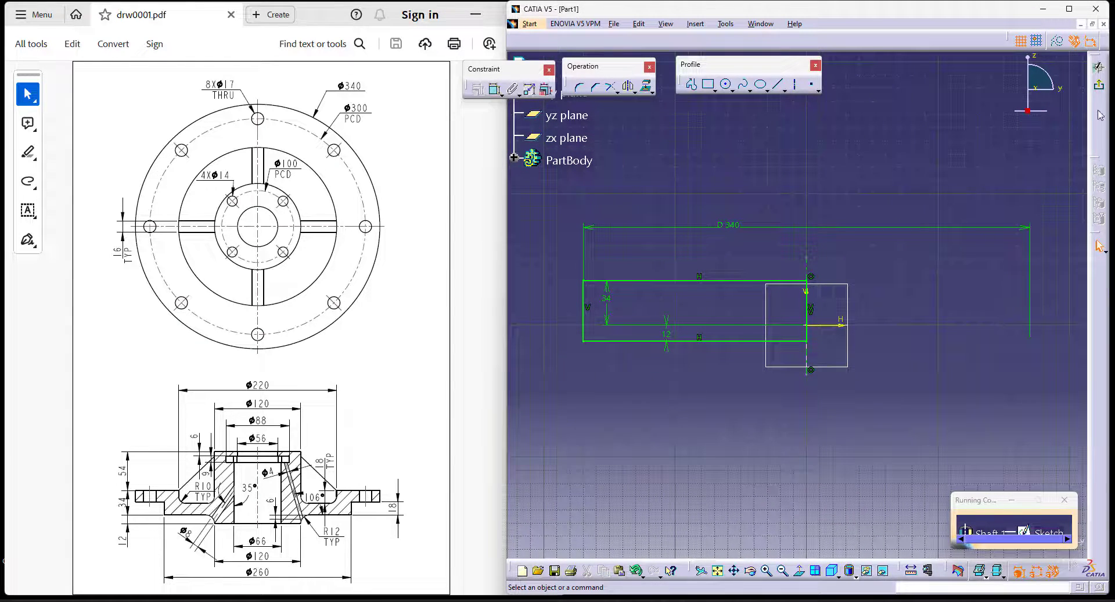
{"action": "left_click", "coordinate": [1099, 85]}
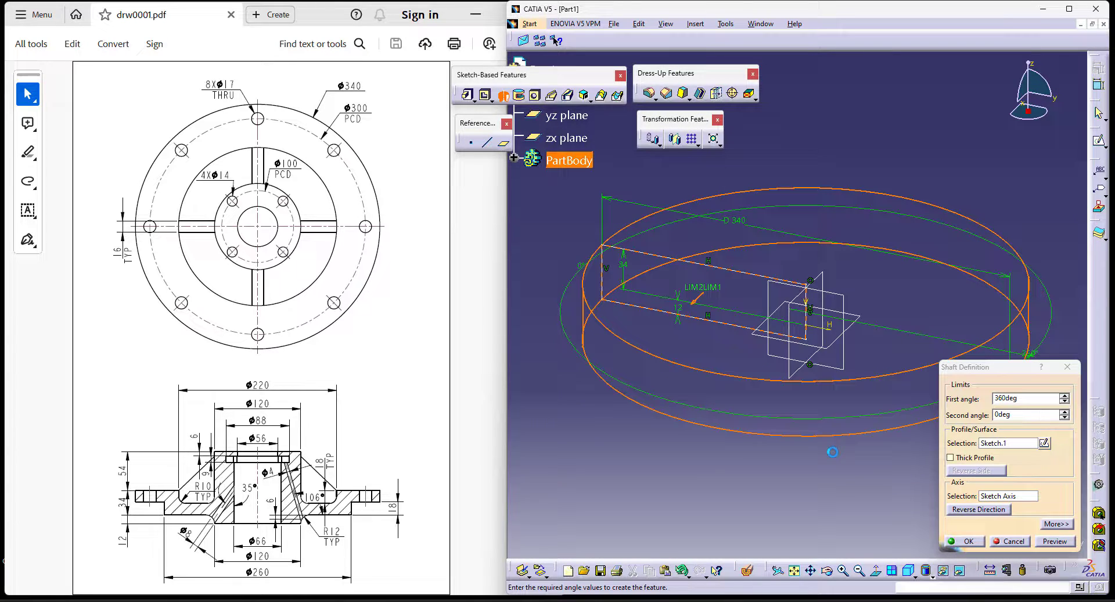
{"action": "left_click", "coordinate": [966, 541]}
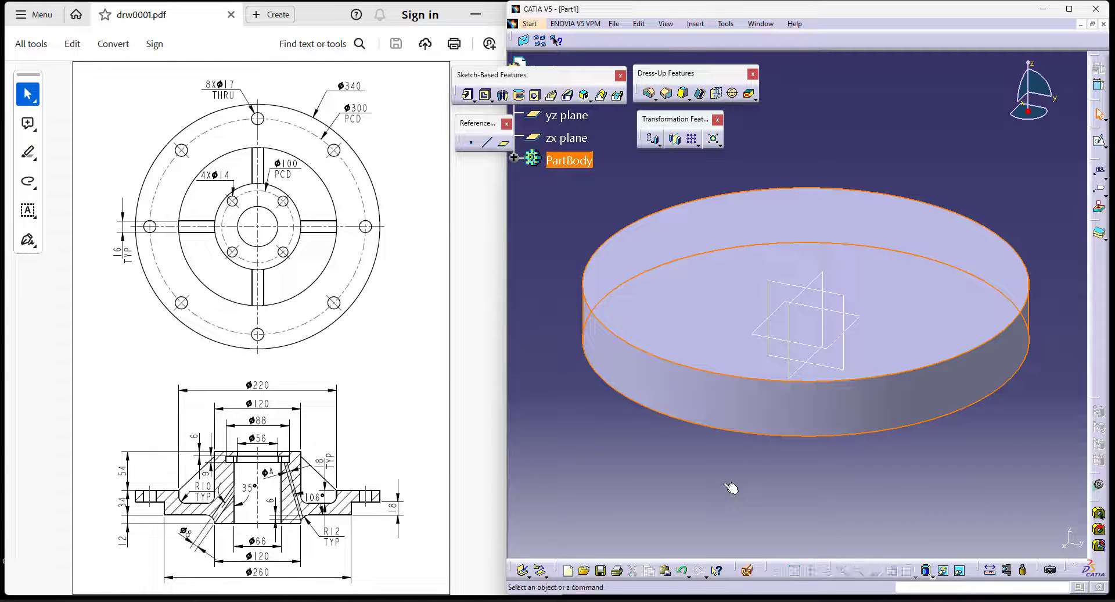
{"action": "left_click", "coordinate": [726, 485]}
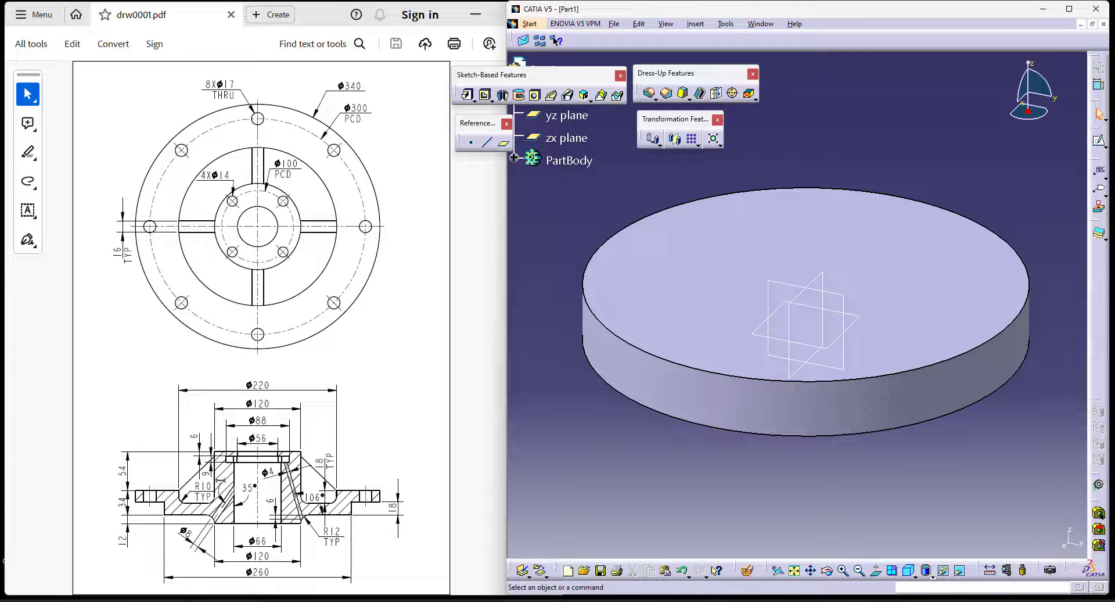
- Start a second Shaft feature and open its profile sketch on the yz plane
{"action": "left_click", "coordinate": [566, 115]}
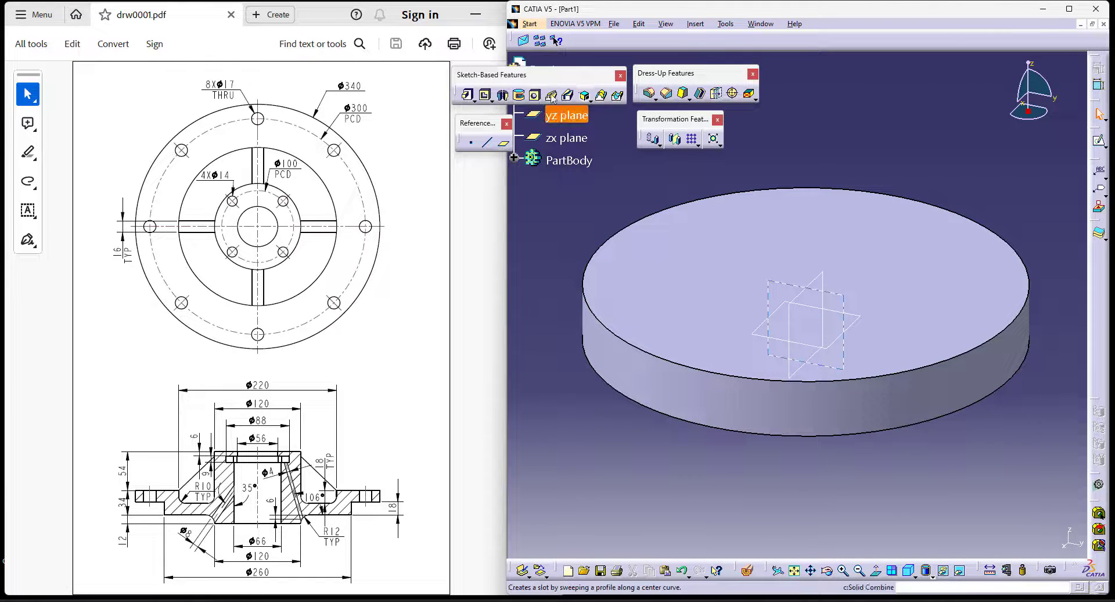
{"action": "left_click", "coordinate": [503, 95]}
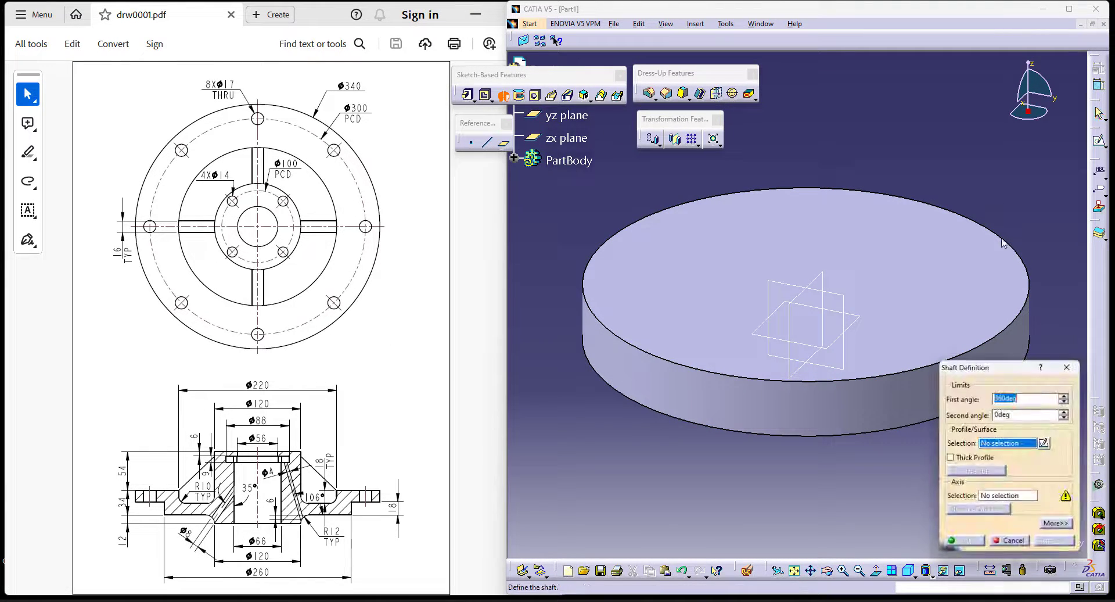
{"action": "left_click", "coordinate": [1046, 443]}
{"action": "left_click", "coordinate": [768, 278]}
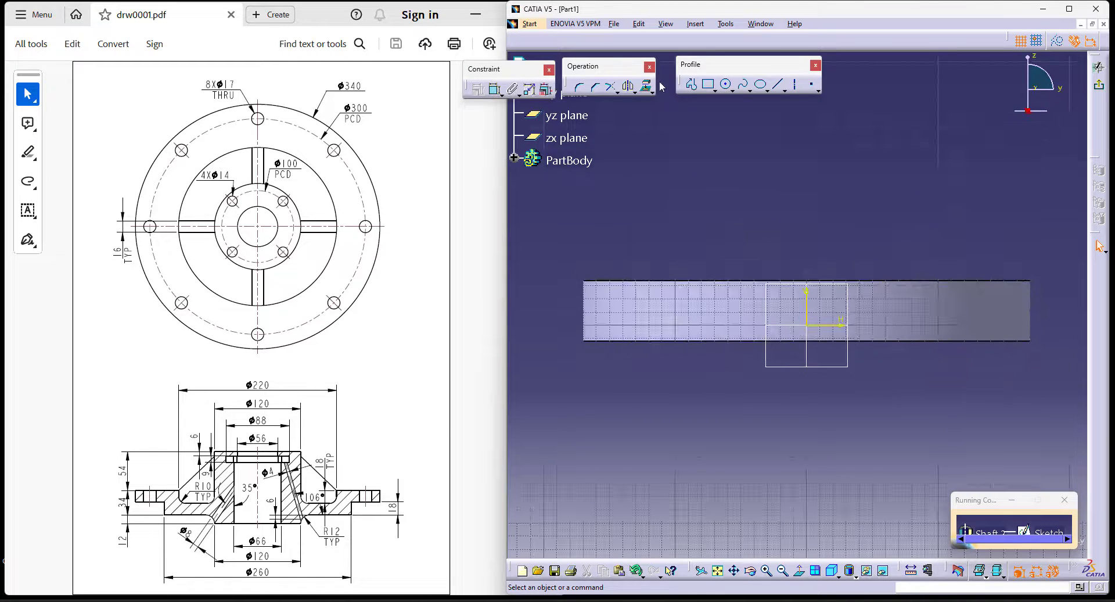
- Project the disc's upper edge into the sketch and draw a rectangle about 83 by 103 mm from the vertical axis onto it
{"action": "left_click", "coordinate": [838, 281]}
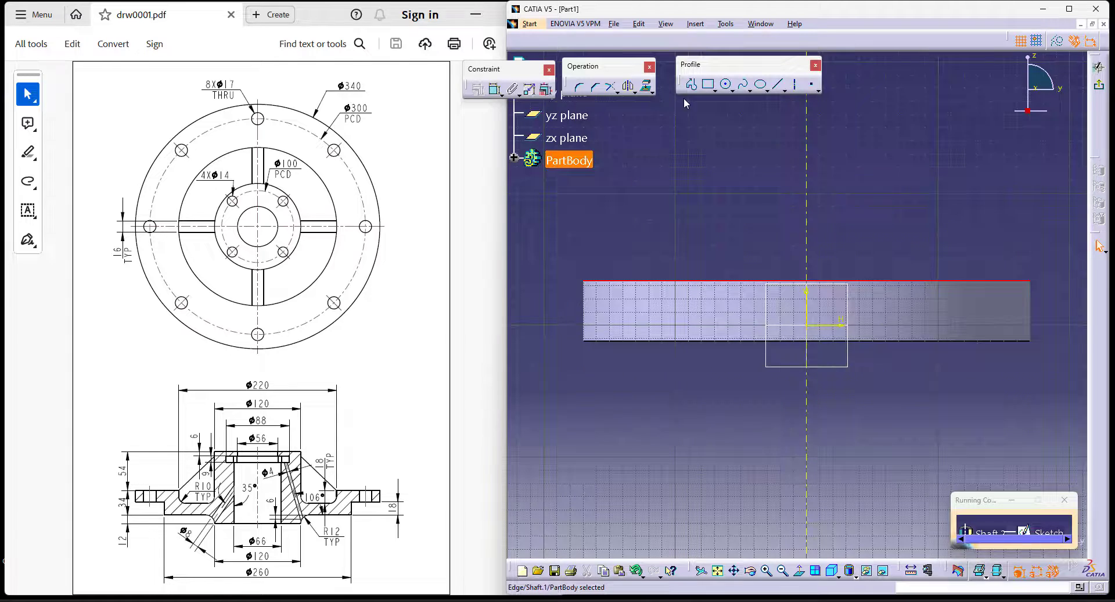
{"action": "left_click", "coordinate": [647, 87]}
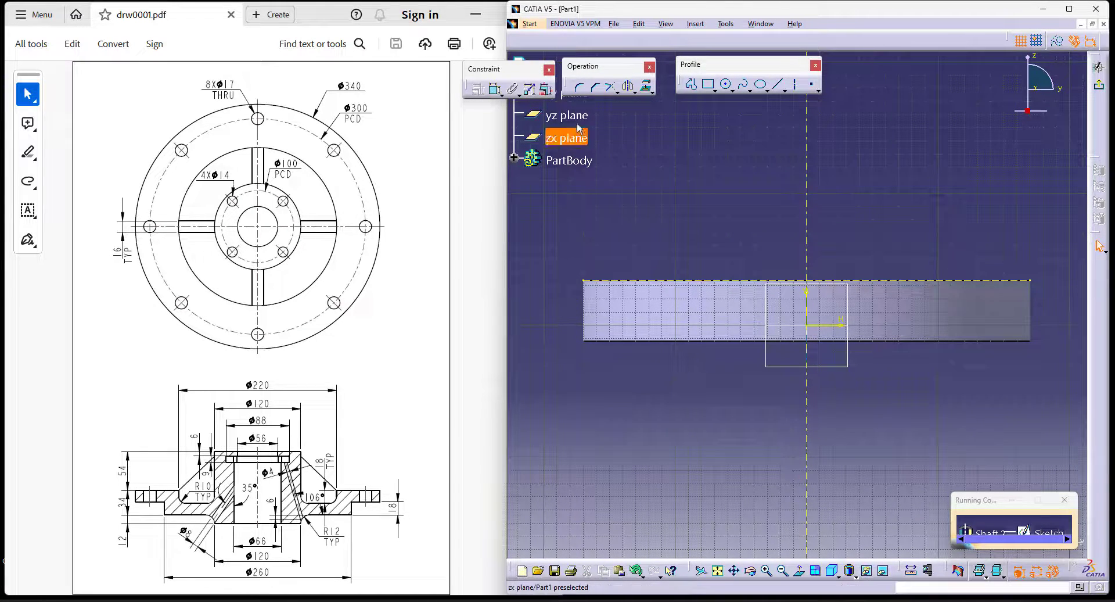
{"action": "left_click", "coordinate": [708, 84]}
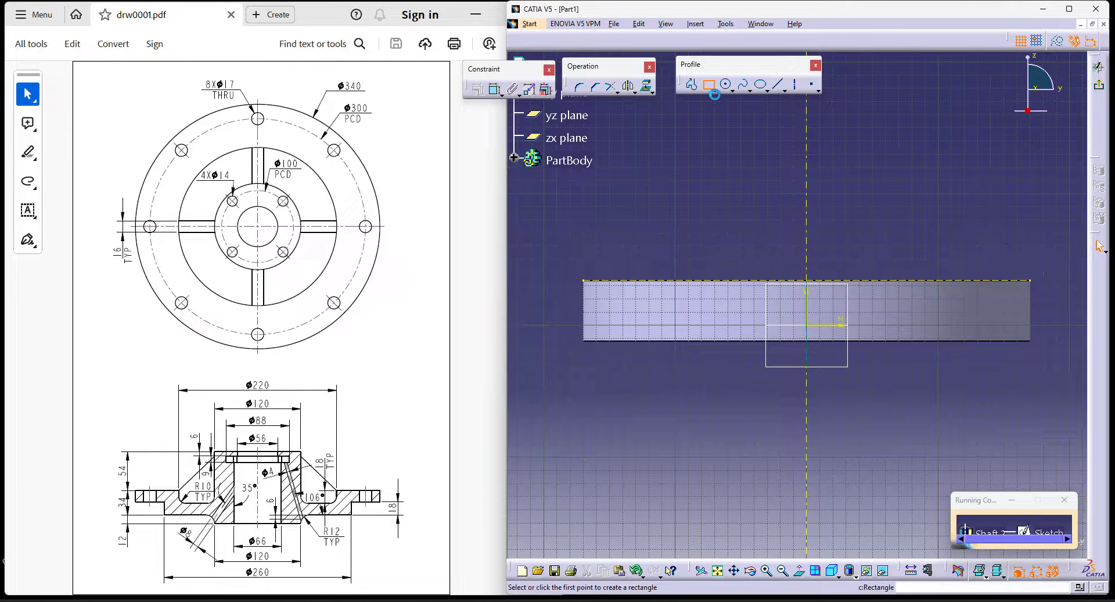
{"action": "left_click", "coordinate": [805, 142]}
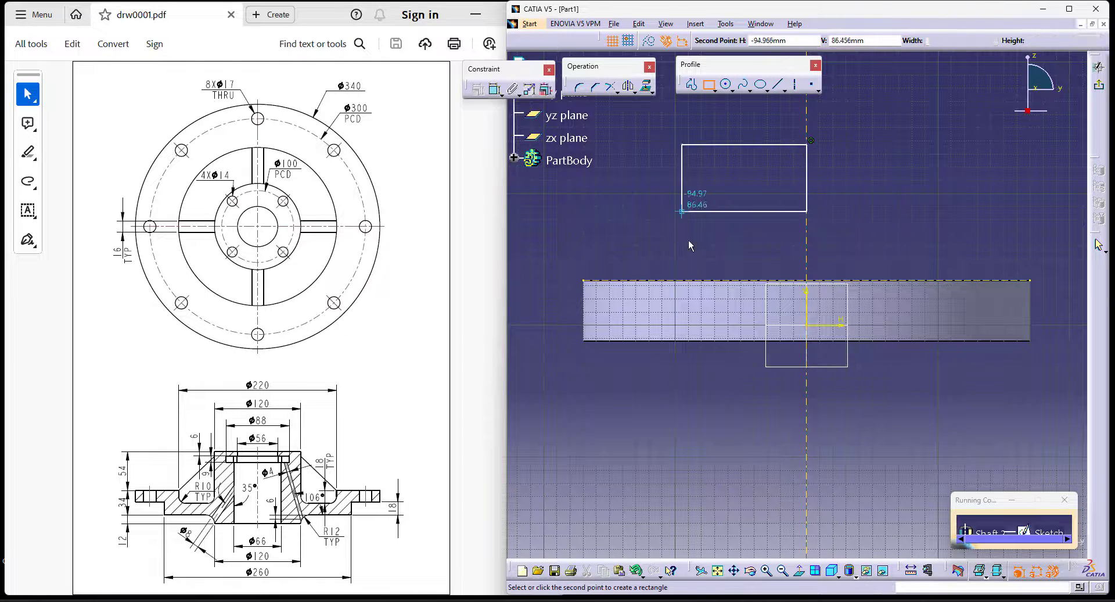
{"action": "left_click", "coordinate": [698, 280]}
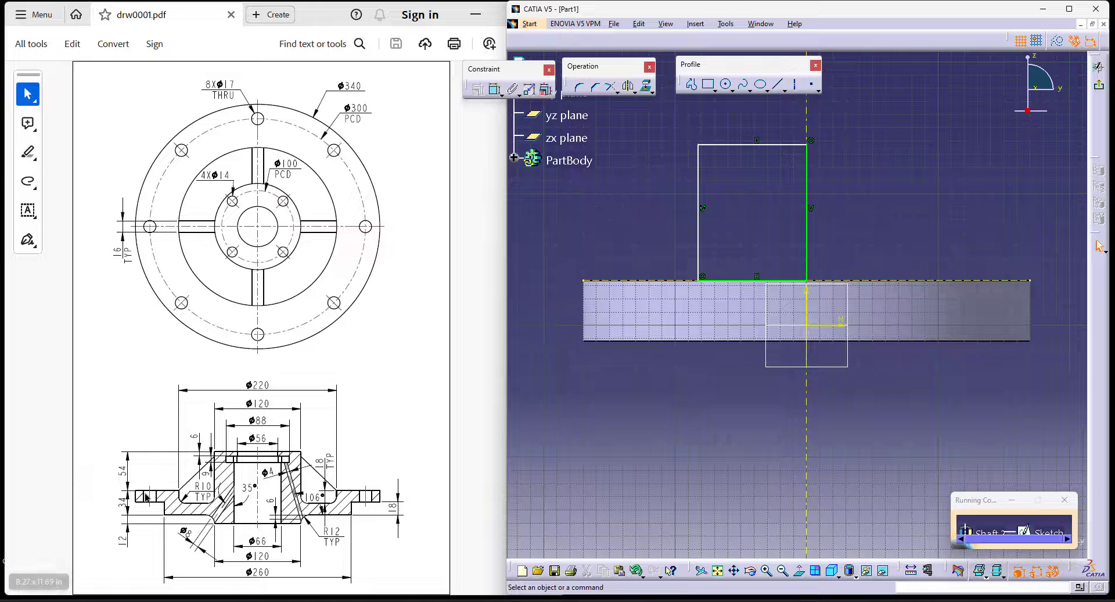
- Dimension the rectangle's outer vertical edge and set its height to 54 mm
{"action": "left_click", "coordinate": [495, 88]}
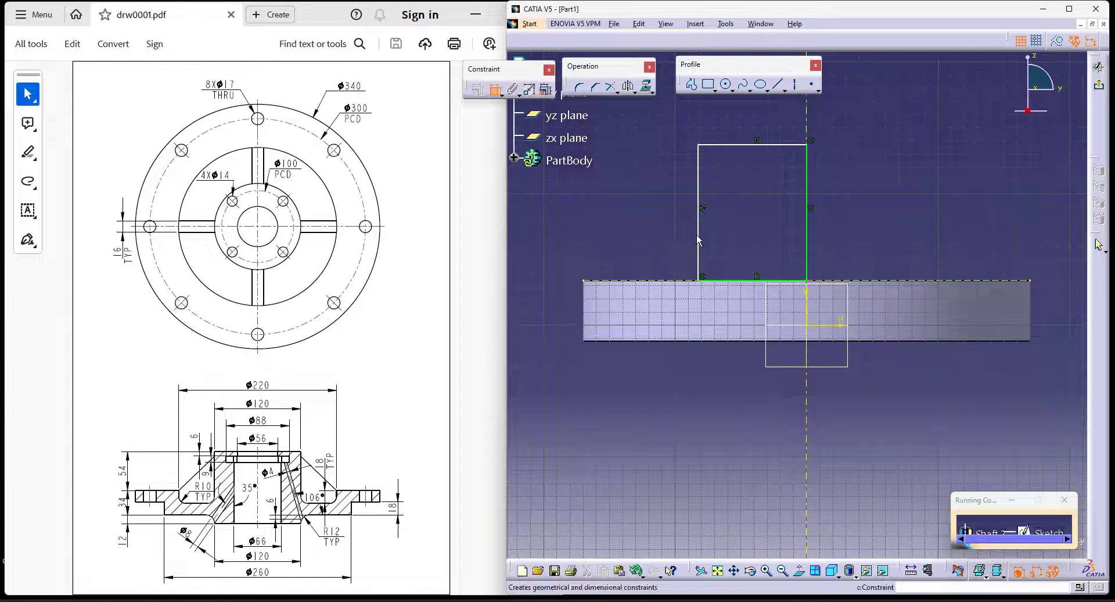
{"action": "left_click", "coordinate": [699, 235]}
{"action": "double_click", "coordinate": [533, 229]}
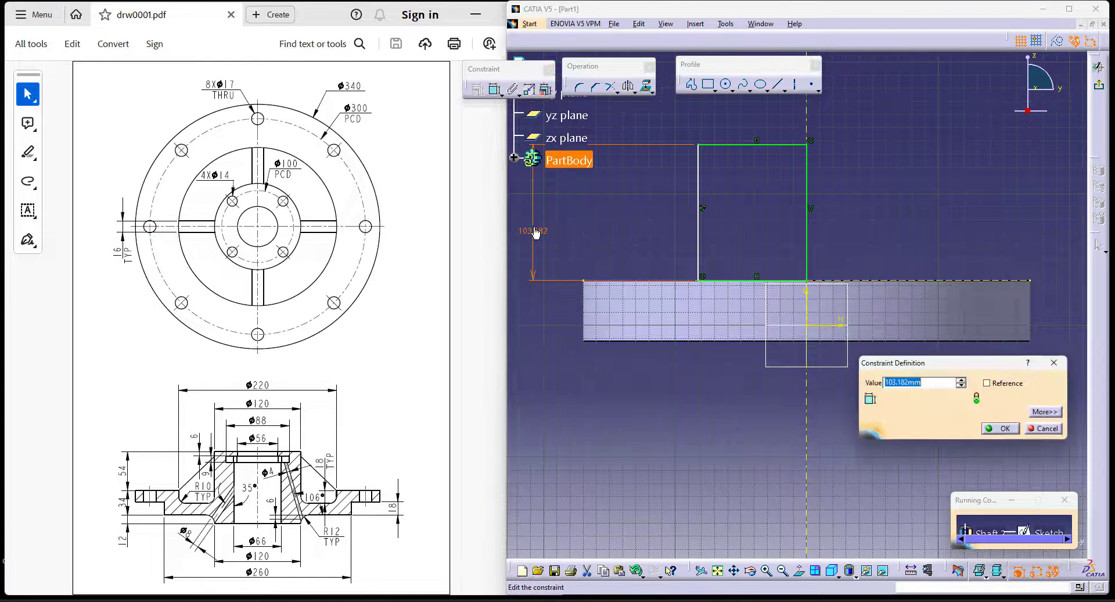
{"action": "type", "text": "54"}
{"action": "key", "text": "Return"}
{"action": "middle_click_drag", "start_coordinate": [733, 420], "coordinate": [746, 464]}
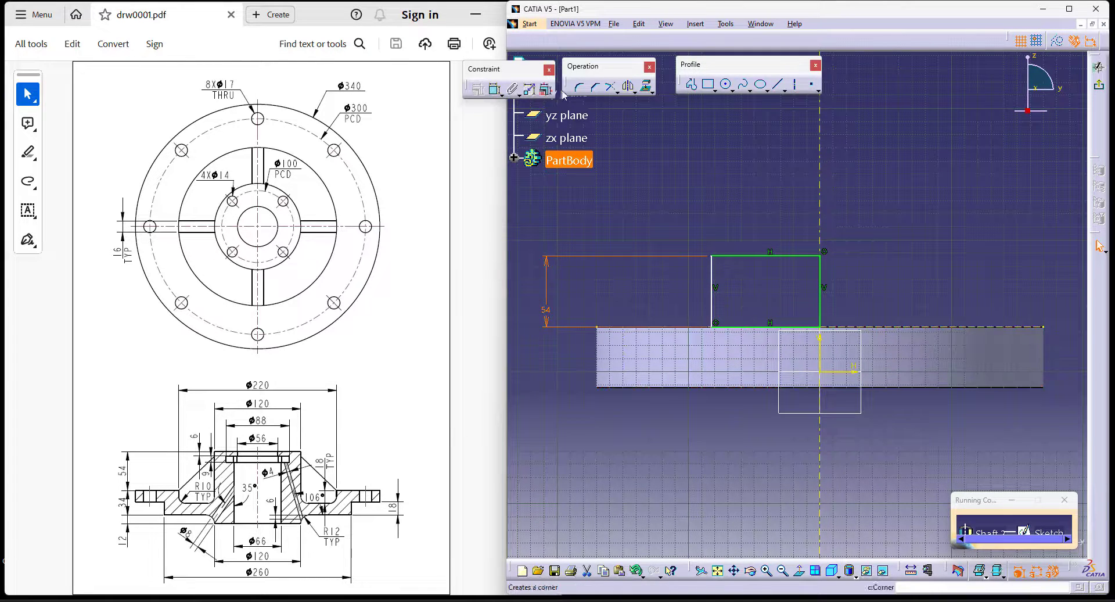
- Dimension the rectangle's outer vertical edge from the axis as a diameter of 120 mm
{"action": "left_click", "coordinate": [495, 90]}
{"action": "left_click", "coordinate": [713, 279]}
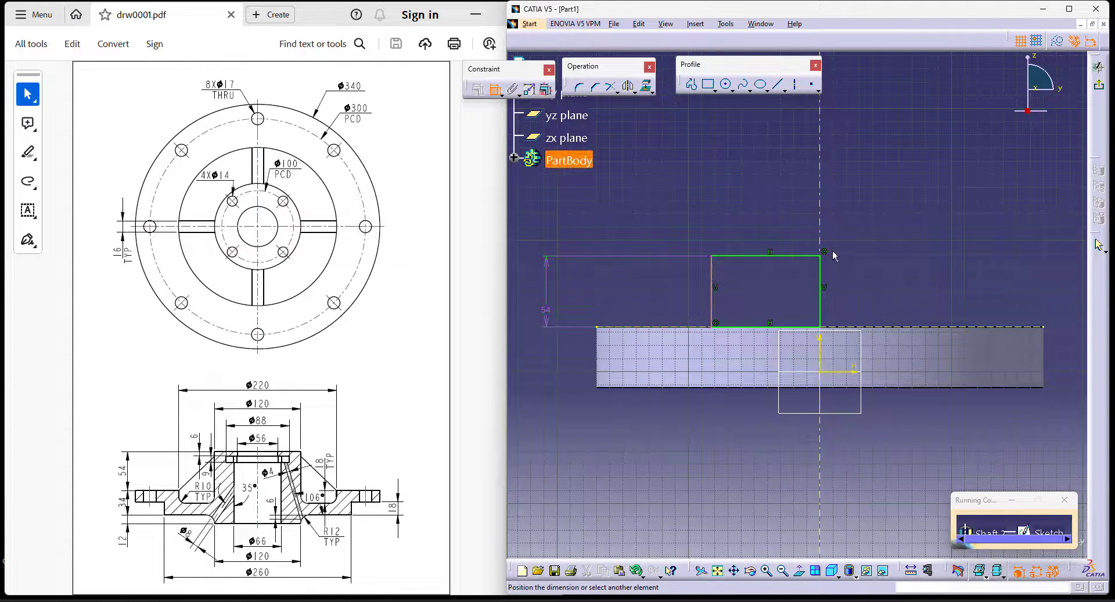
{"action": "right_click", "coordinate": [872, 160]}
{"action": "left_click", "coordinate": [901, 212]}
{"action": "left_click", "coordinate": [862, 184]}
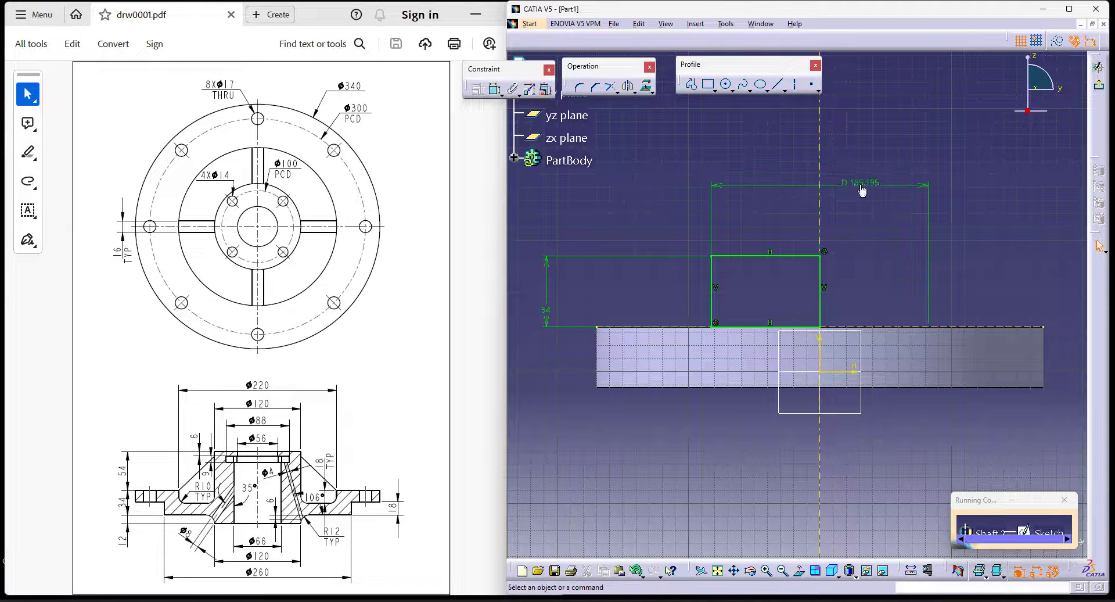
{"action": "double_click", "coordinate": [857, 182]}
{"action": "type", "text": "120mm"}
{"action": "key", "text": "Return"}
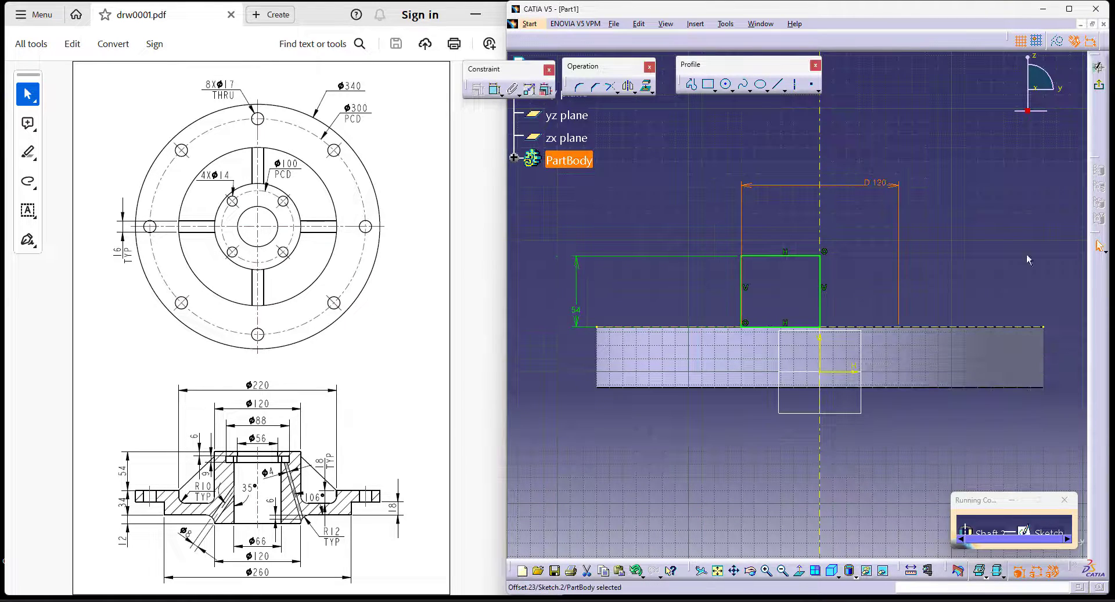
- Exit the sketch and revolve the rectangle 360 degrees about the sketch axis to form the cylindrical hub on the disc
{"action": "left_click", "coordinate": [1098, 84]}
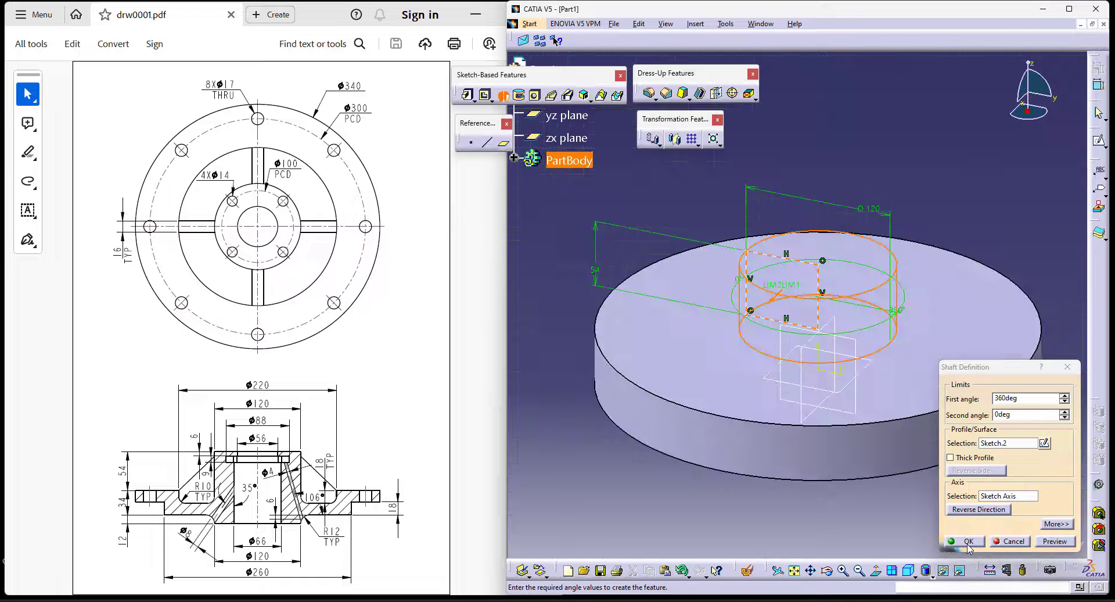
{"action": "left_click", "coordinate": [968, 540]}
{"action": "left_click", "coordinate": [566, 484]}
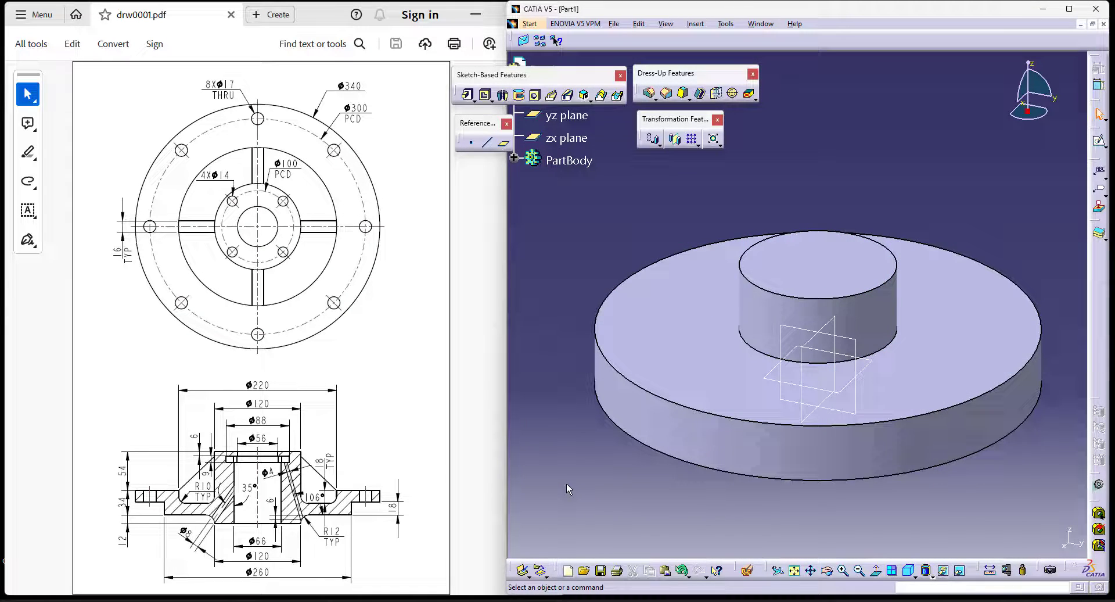
- Start a third Shaft feature and open its profile sketch on the yz plane
{"action": "middle_click_drag", "start_coordinate": [623, 437], "coordinate": [649, 386]}
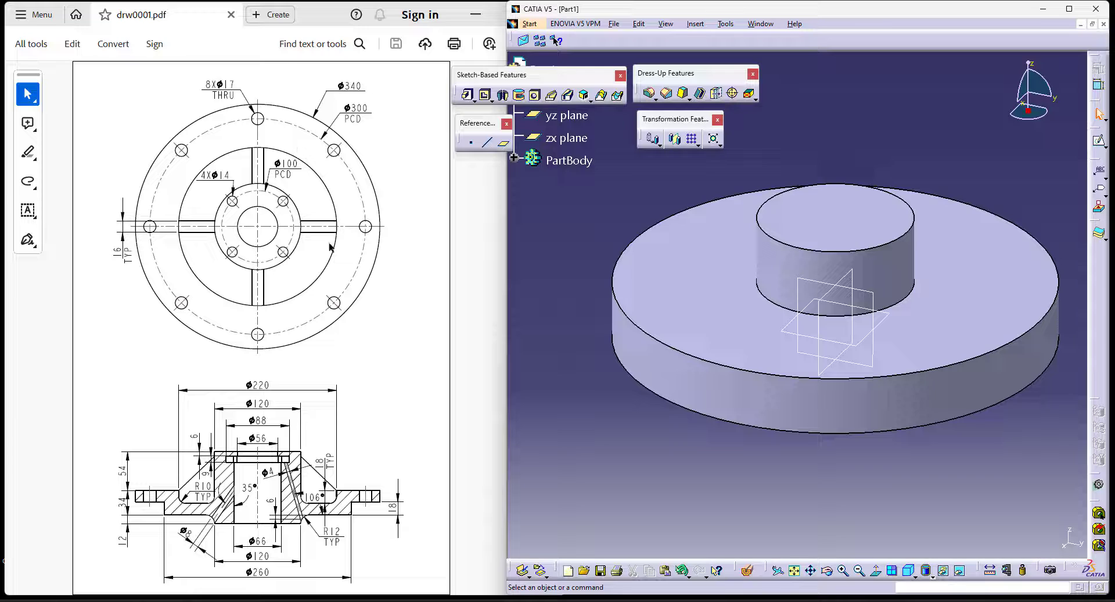
{"action": "left_click", "coordinate": [566, 116]}
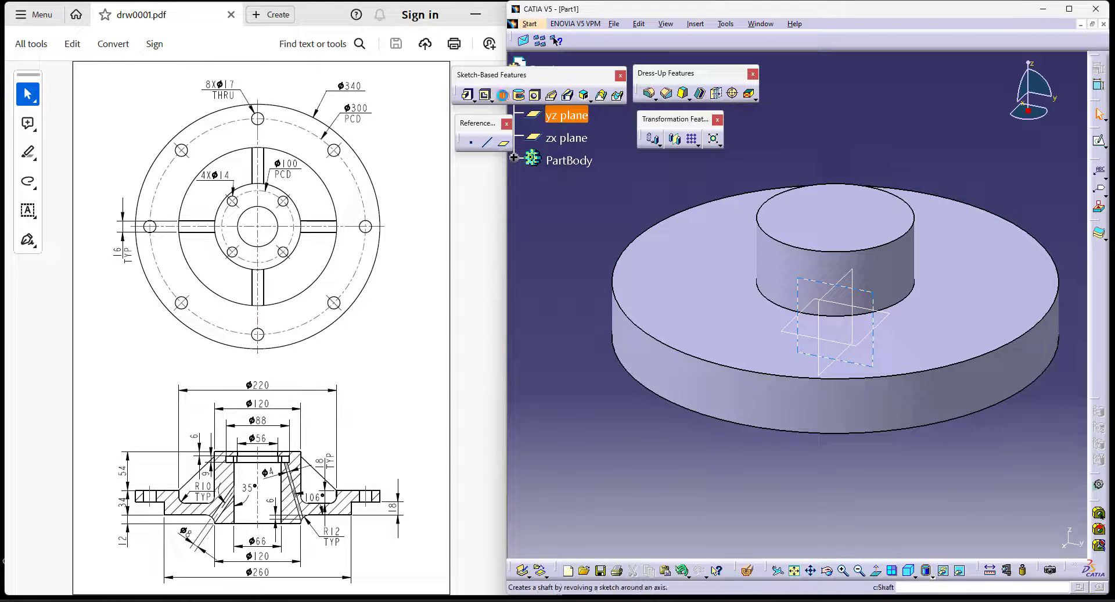
{"action": "left_click", "coordinate": [503, 95]}
{"action": "left_click", "coordinate": [1045, 443]}
{"action": "left_click", "coordinate": [566, 115]}
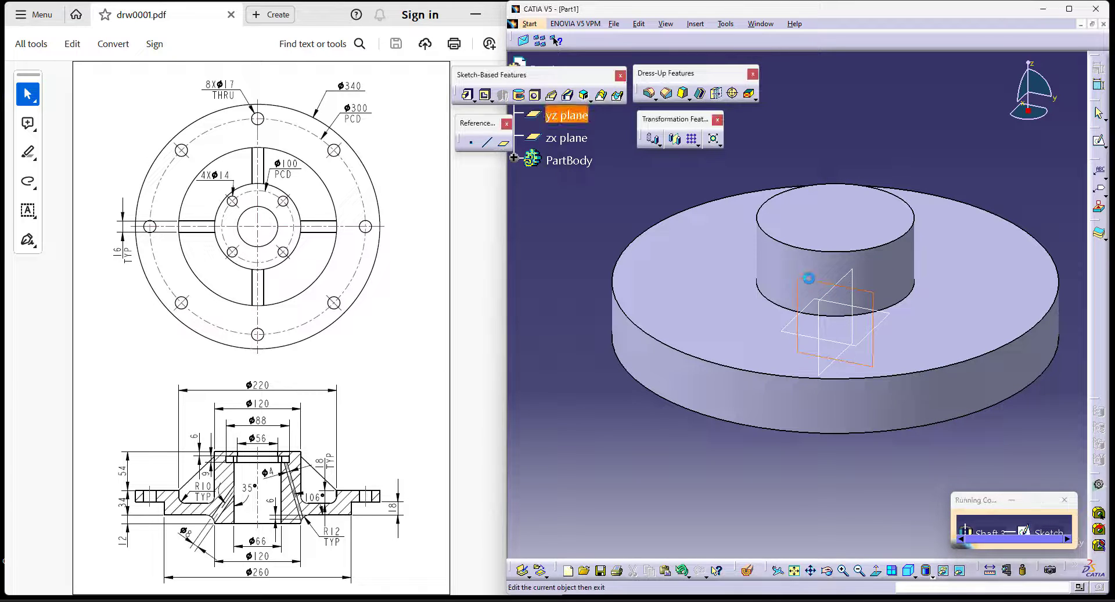
- Project the hub's silhouette edges into the sketch as reference geometry, accepting the instability warning
{"action": "left_click", "coordinate": [781, 241]}
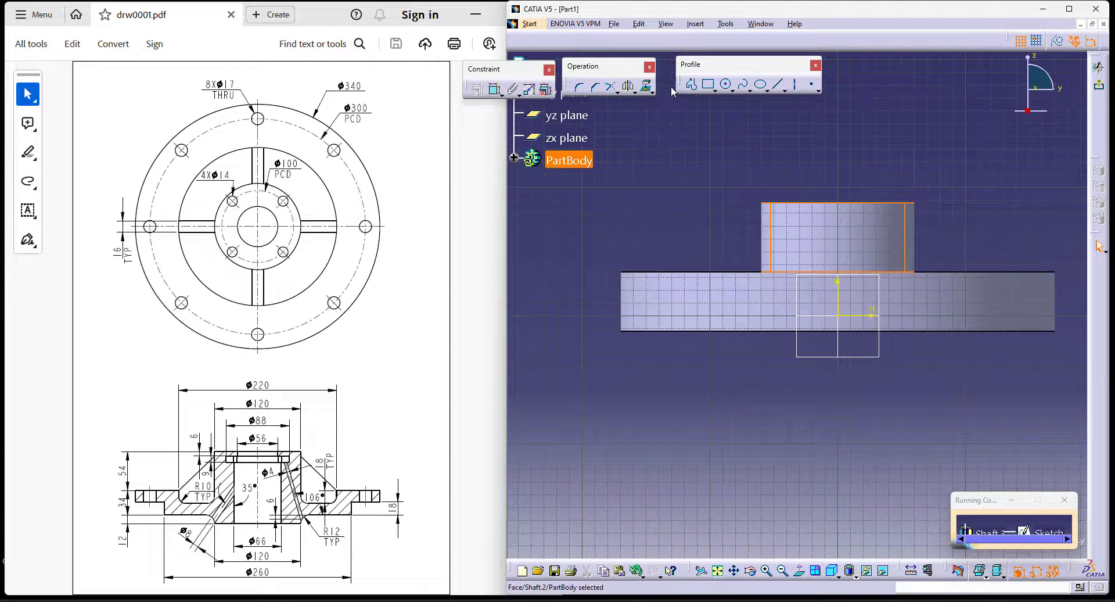
{"action": "left_click", "coordinate": [653, 92]}
{"action": "left_click_drag", "start_coordinate": [663, 102], "coordinate": [682, 126]}
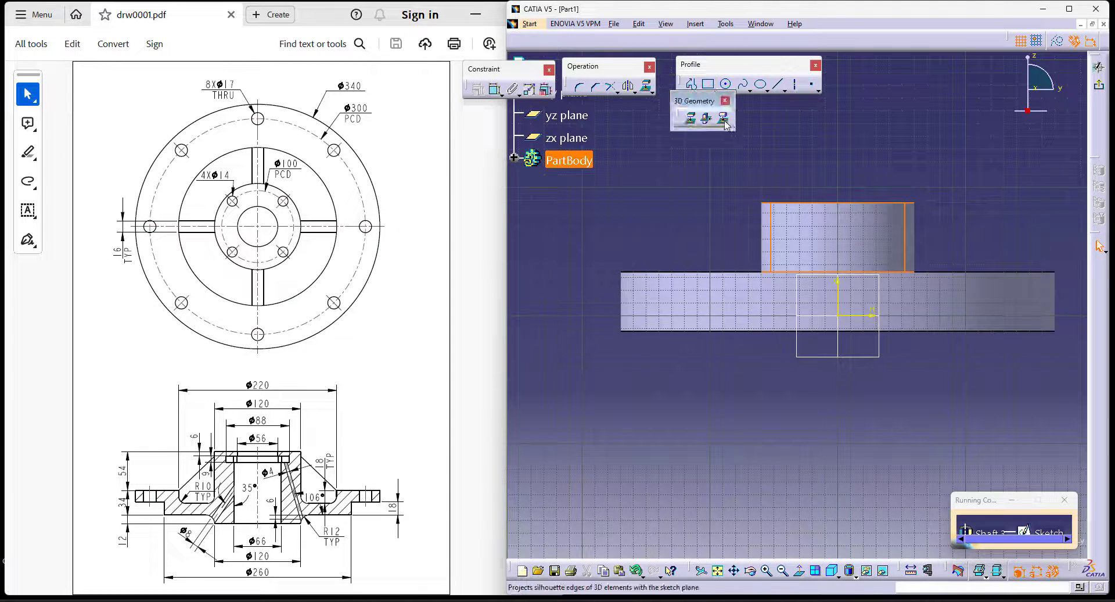
{"action": "left_click", "coordinate": [724, 120]}
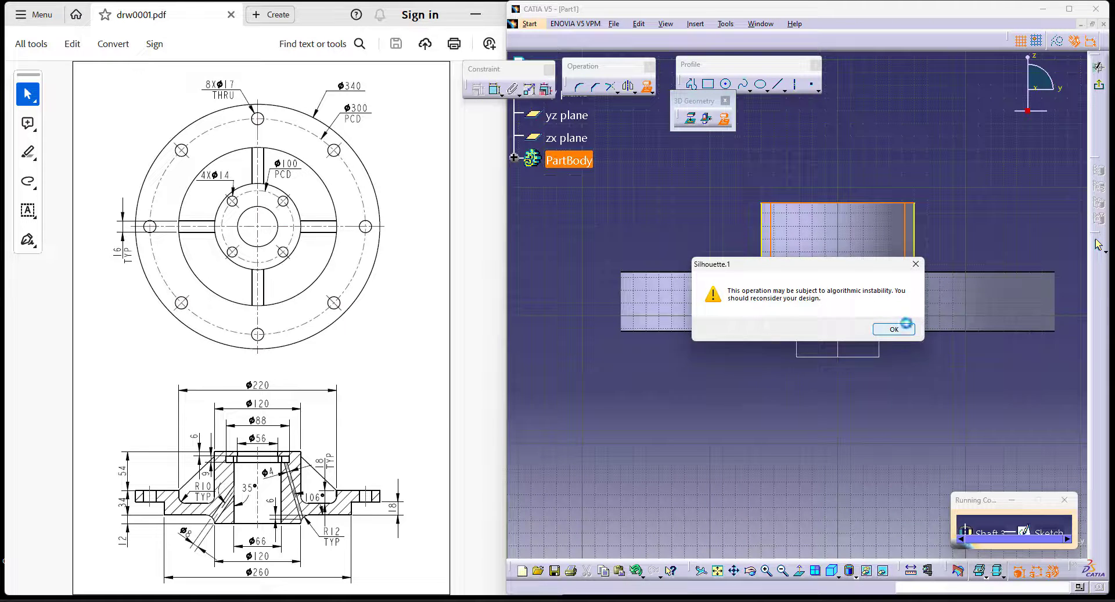
{"action": "left_click", "coordinate": [894, 328]}
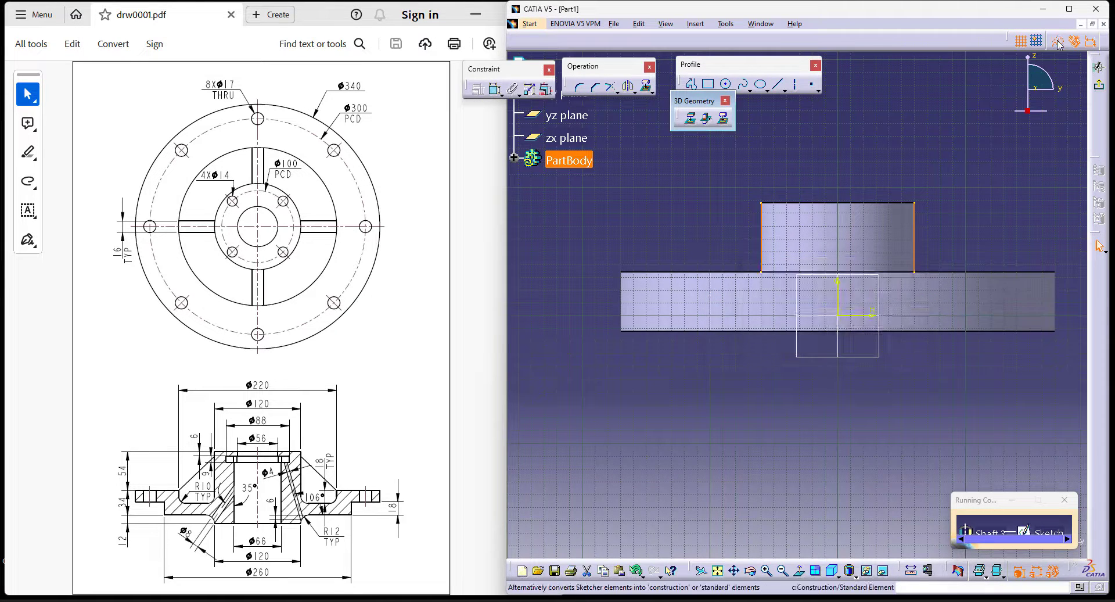
{"action": "left_click", "coordinate": [998, 273]}
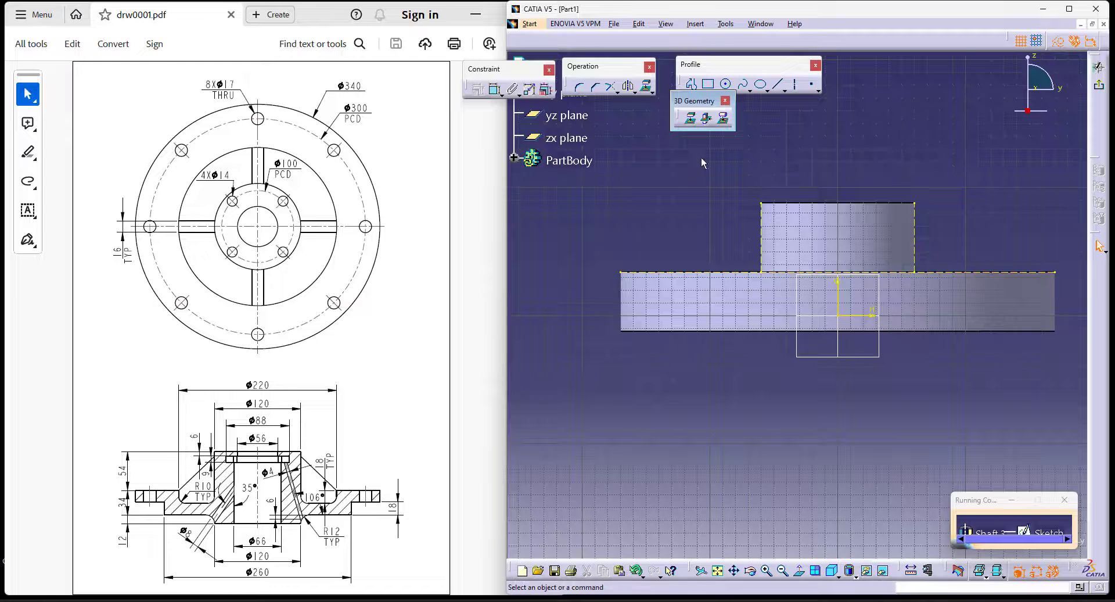
- Draw a slanted line from the hub's side to the disc's top edge about 119 mm from centre, and a vertical axis through the origin
{"action": "left_click", "coordinate": [776, 87]}
{"action": "left_click", "coordinate": [761, 210]}
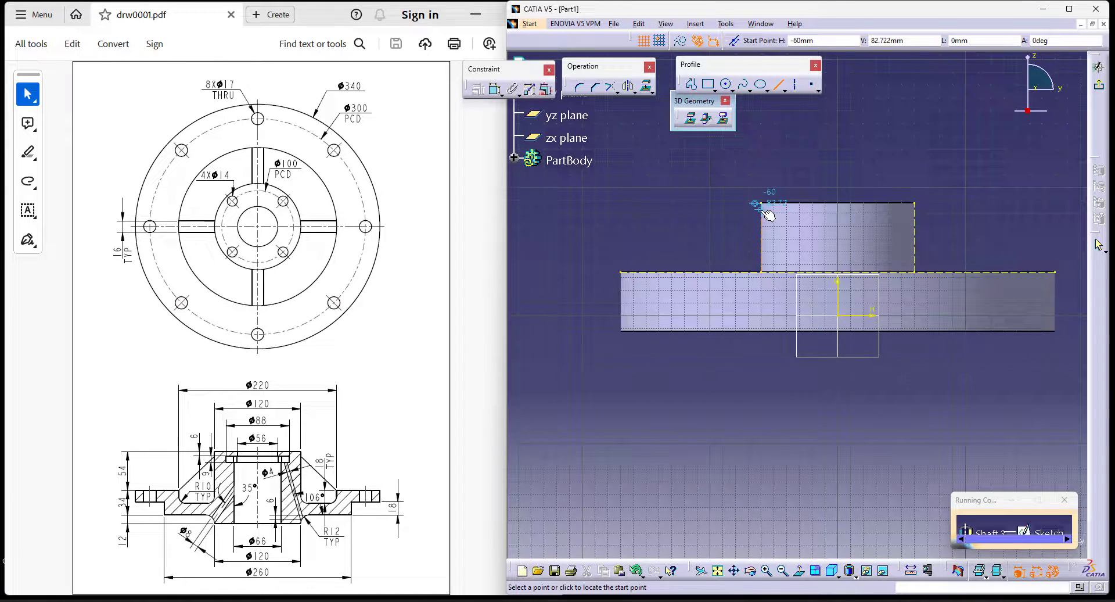
{"action": "left_click", "coordinate": [689, 269]}
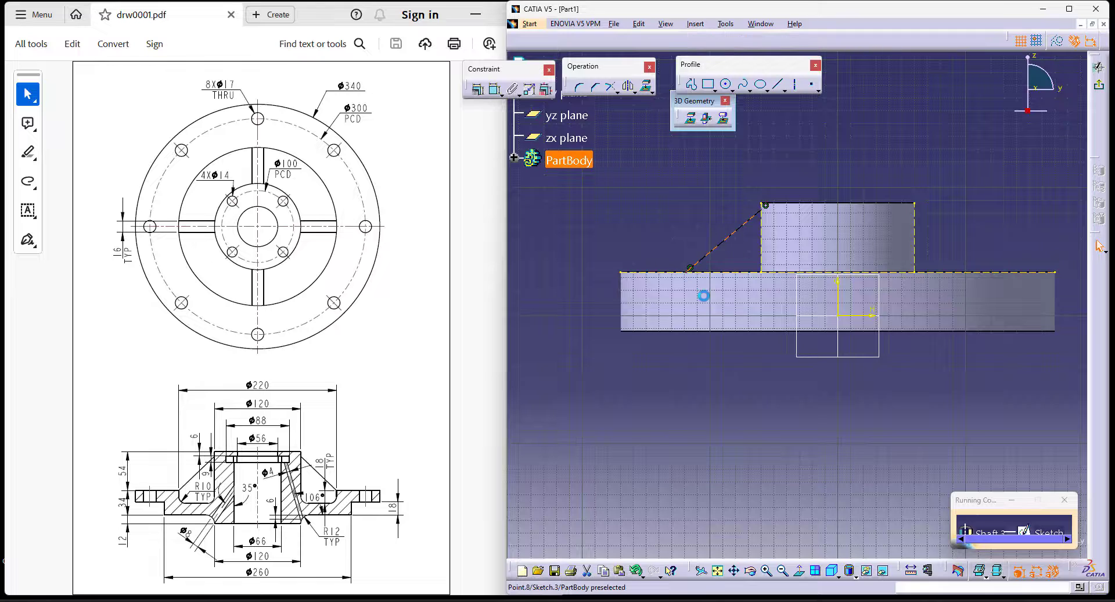
{"action": "left_click", "coordinate": [794, 87]}
{"action": "left_click", "coordinate": [837, 381]}
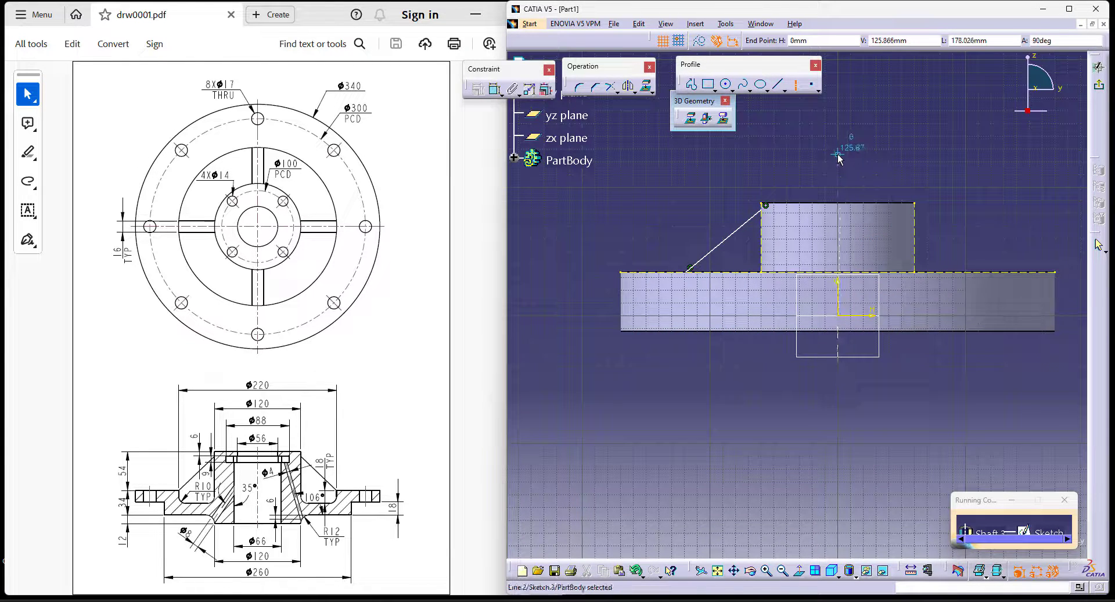
{"action": "left_click", "coordinate": [838, 155]}
- Dimension the slanted line's lower endpoint from the axis as a diameter of 220 mm
{"action": "left_click", "coordinate": [495, 88]}
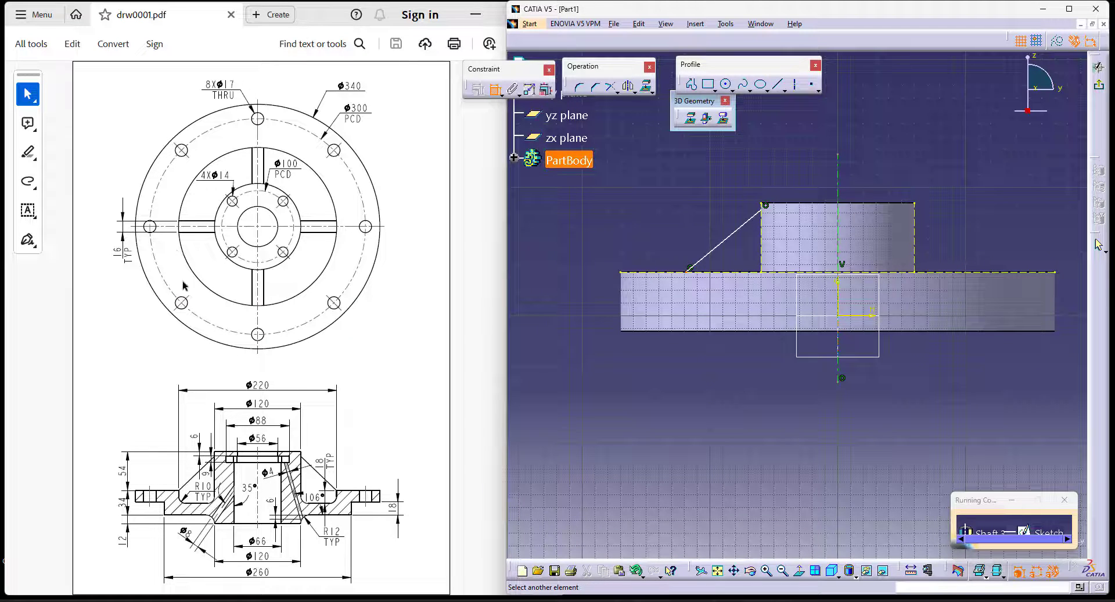
{"action": "left_click", "coordinate": [840, 174]}
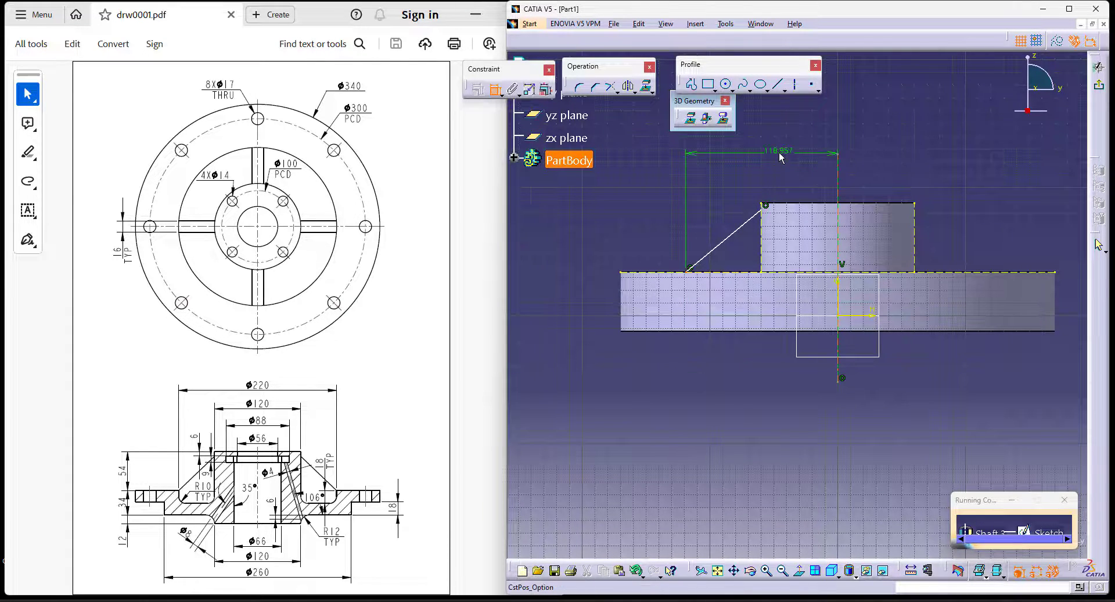
{"action": "right_click", "coordinate": [780, 150]}
{"action": "left_click", "coordinate": [812, 205]}
{"action": "left_click", "coordinate": [789, 144]}
{"action": "double_click", "coordinate": [799, 147]}
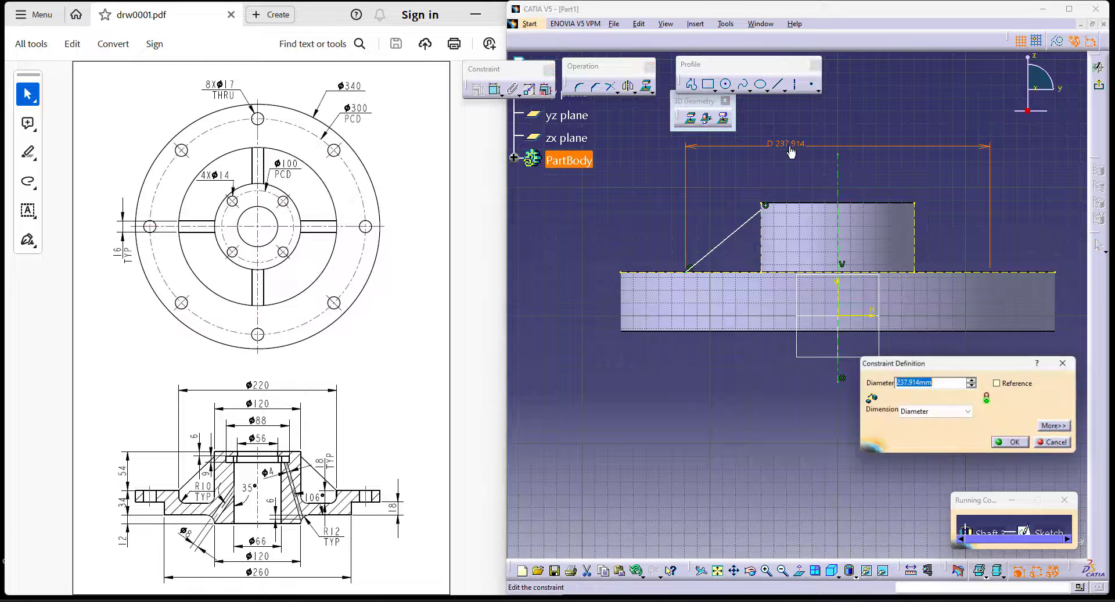
{"action": "type", "text": "220"}
{"action": "key", "text": "Return"}
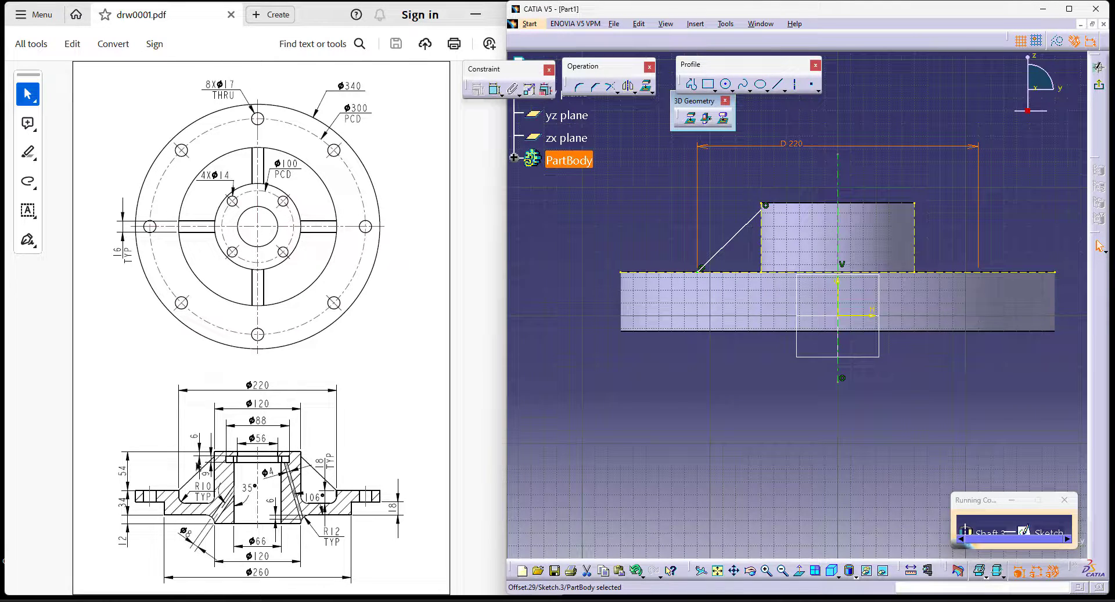
- Constrain the slanted line's upper endpoint 6 mm below the hub's top edge
{"action": "left_click", "coordinate": [494, 88]}
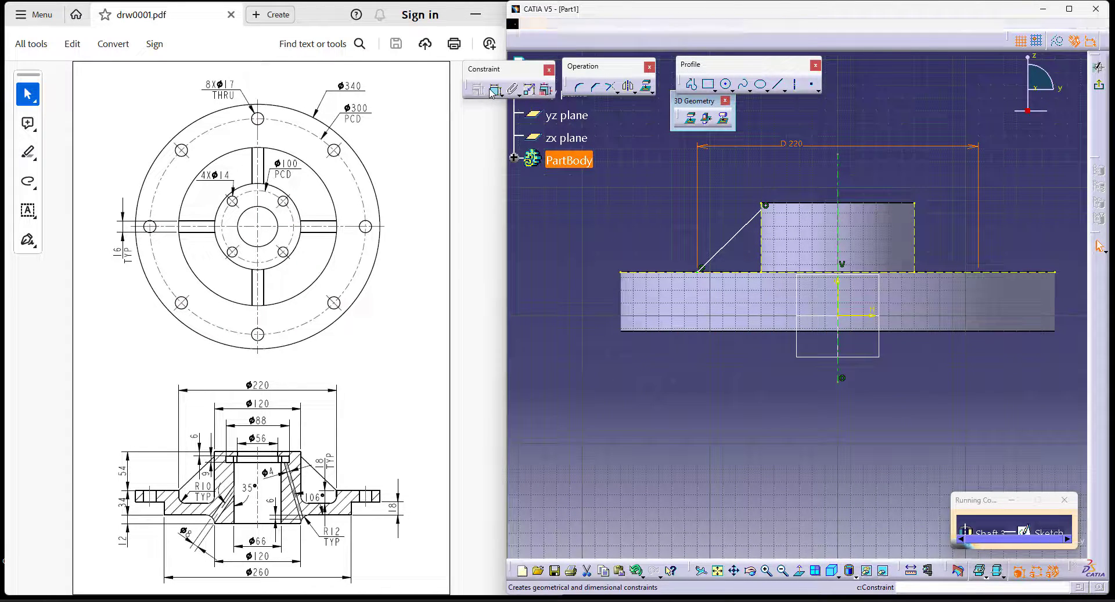
{"action": "left_click", "coordinate": [766, 206]}
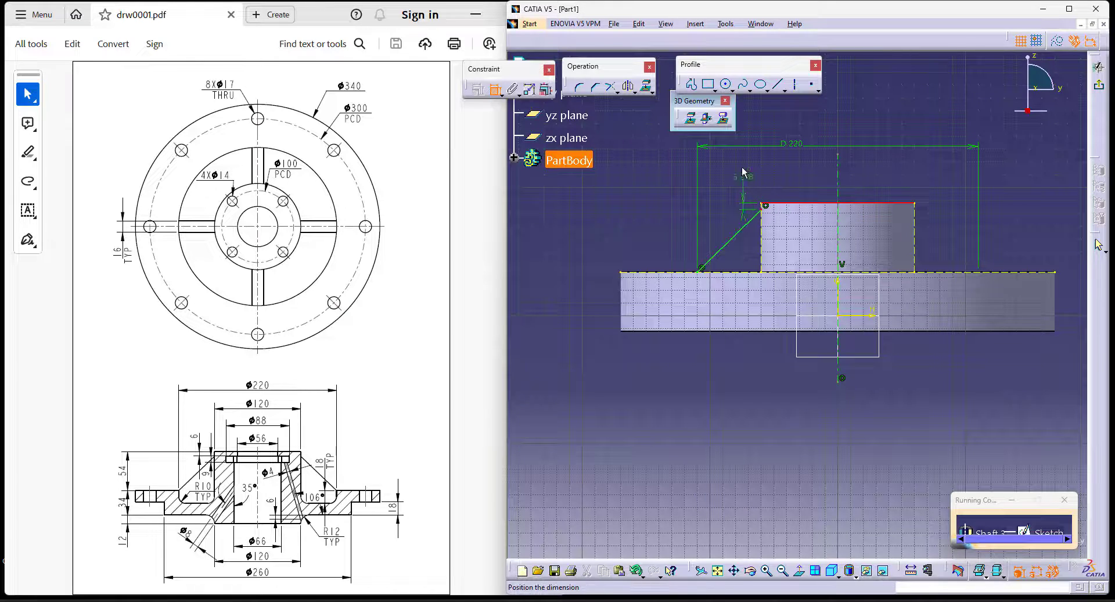
{"action": "left_click", "coordinate": [747, 169]}
{"action": "double_click", "coordinate": [748, 169]}
{"action": "type", "text": "6"}
{"action": "key", "text": "Return"}
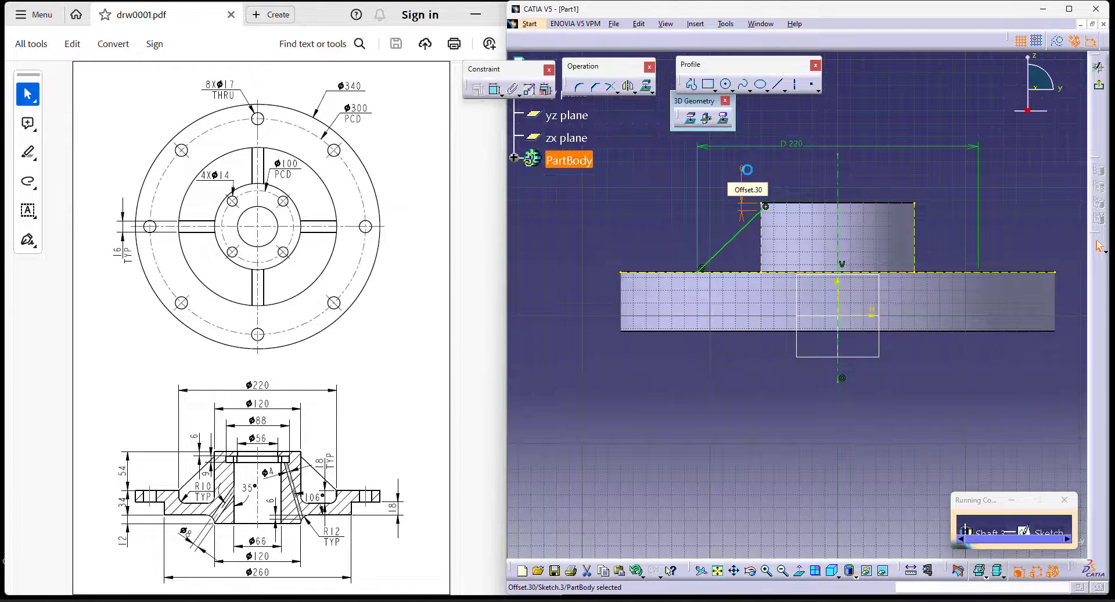
- Close the triangular profile with a horizontal line along the disc's top edge and a vertical line up the hub's side
{"action": "left_click", "coordinate": [691, 84]}
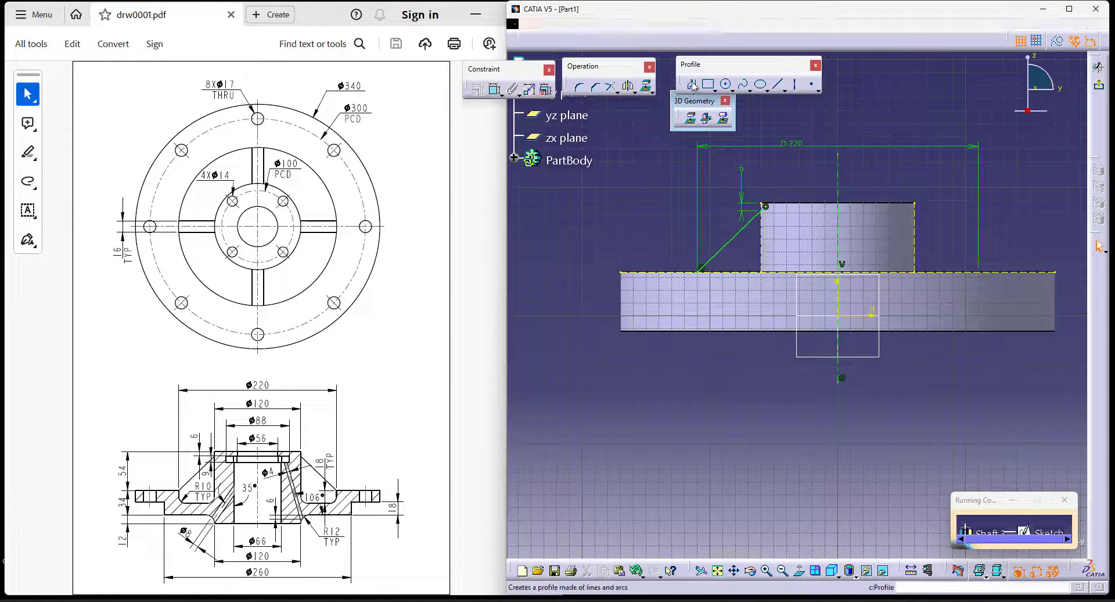
{"action": "left_click", "coordinate": [699, 272]}
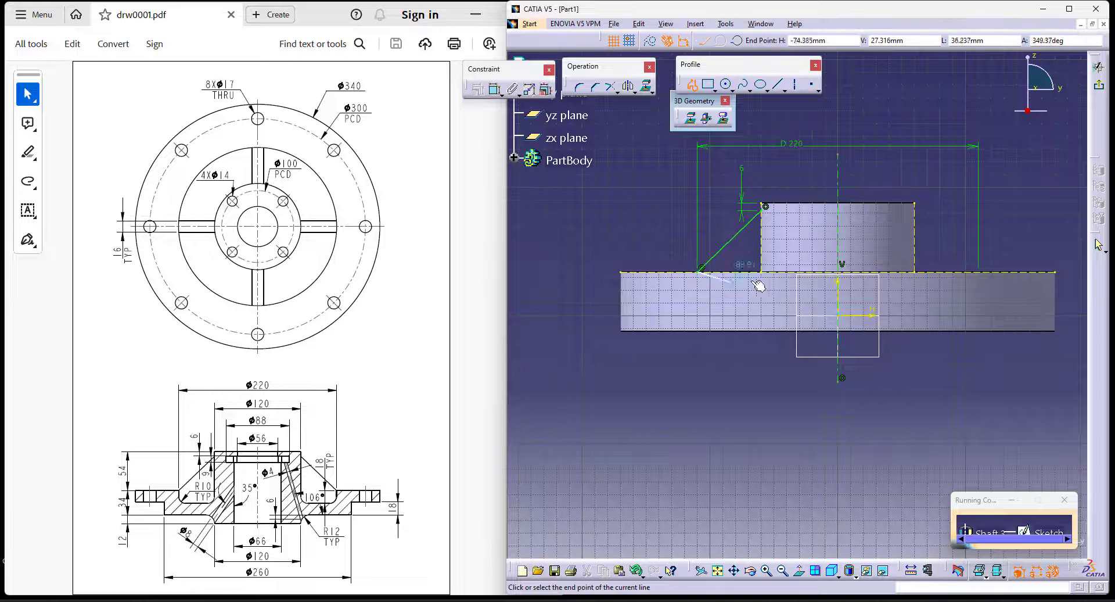
{"action": "left_click", "coordinate": [763, 208]}
- Exit the sketch and revolve the triangular profile 360 degrees about the sketch axis to form the cone around the hub
{"action": "left_click", "coordinate": [1100, 87]}
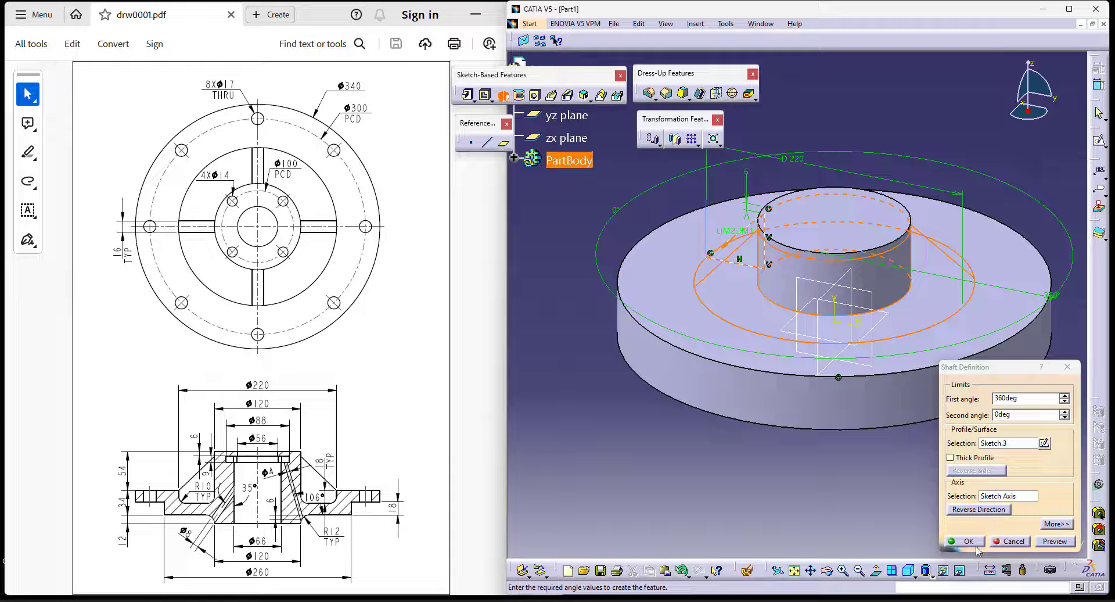
{"action": "left_click", "coordinate": [967, 541]}
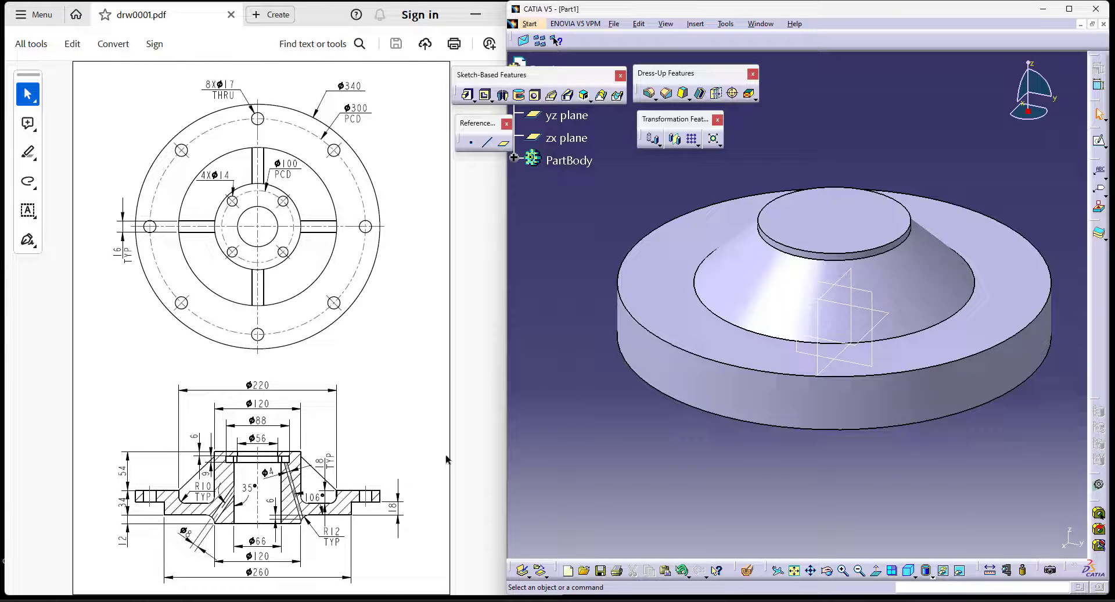
- Start a Groove with a new sketch on the yz plane and project the disc's top and bottom edges as construction lines
{"action": "left_click", "coordinate": [519, 95]}
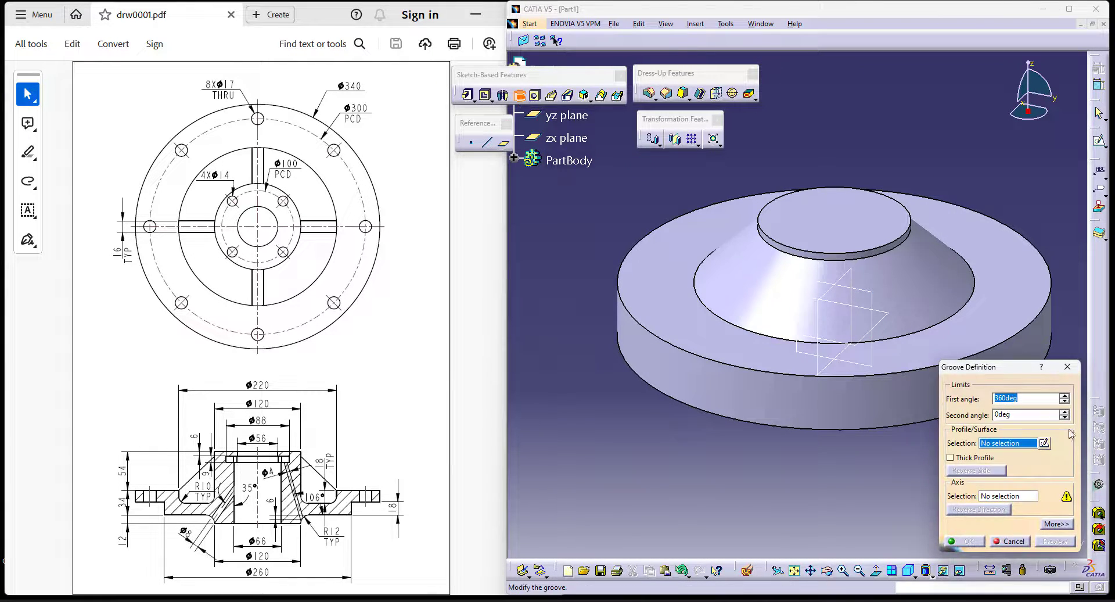
{"action": "left_click", "coordinate": [1044, 443]}
{"action": "left_click", "coordinate": [817, 325]}
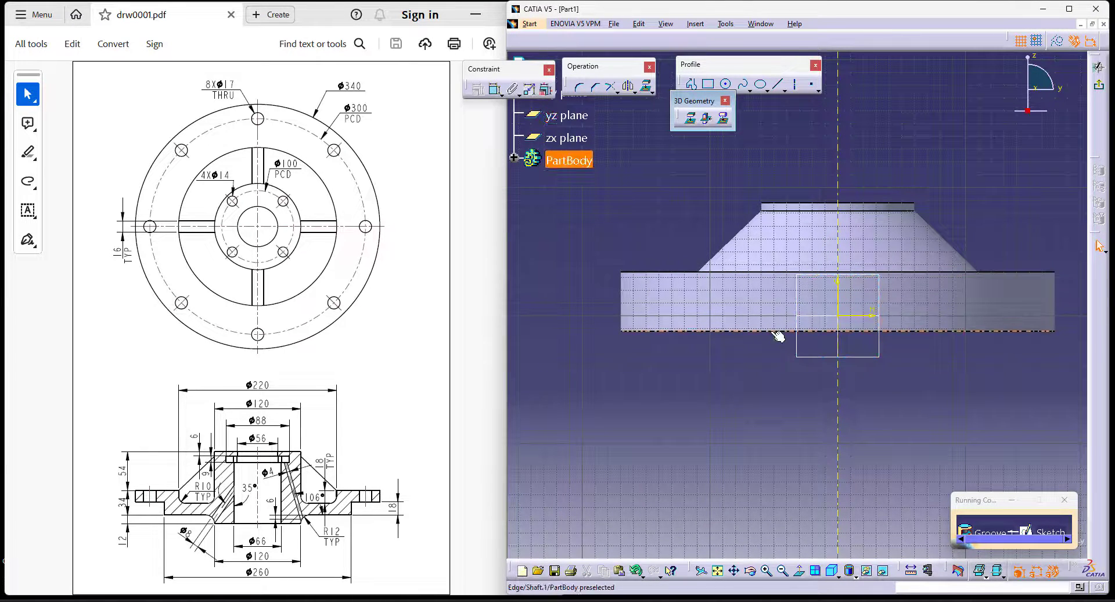
{"action": "left_click", "coordinate": [661, 272], "text": "ctrl"}
{"action": "left_click", "coordinate": [1057, 41]}
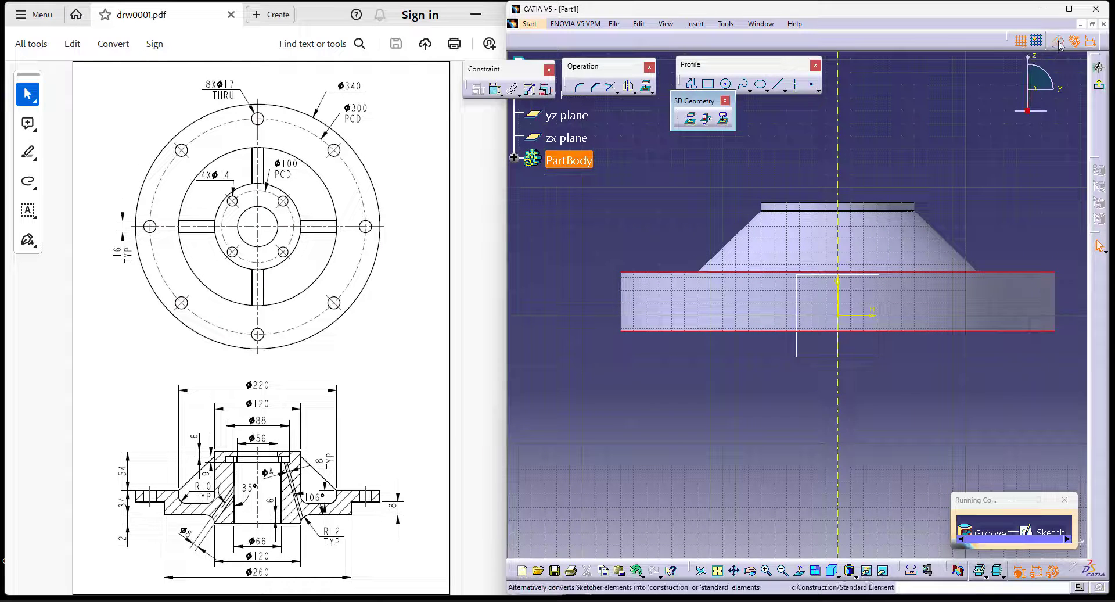
{"action": "left_click", "coordinate": [691, 118]}
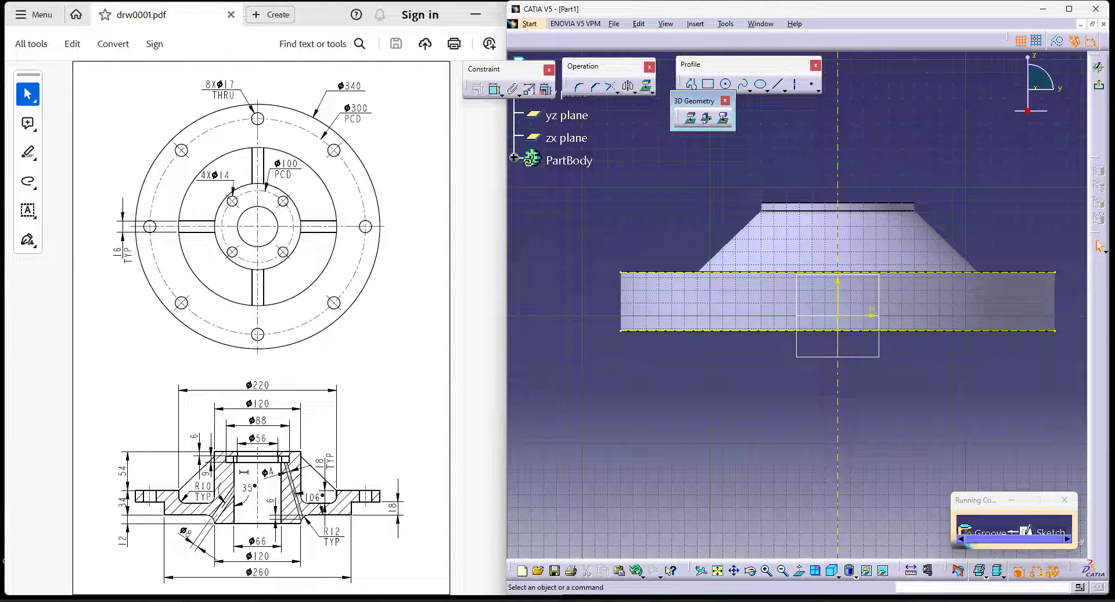
- Draw a closed stepped profile from the disc's outer edge inward, with two horizontal steps down to its bottom edge
{"action": "left_click", "coordinate": [691, 84]}
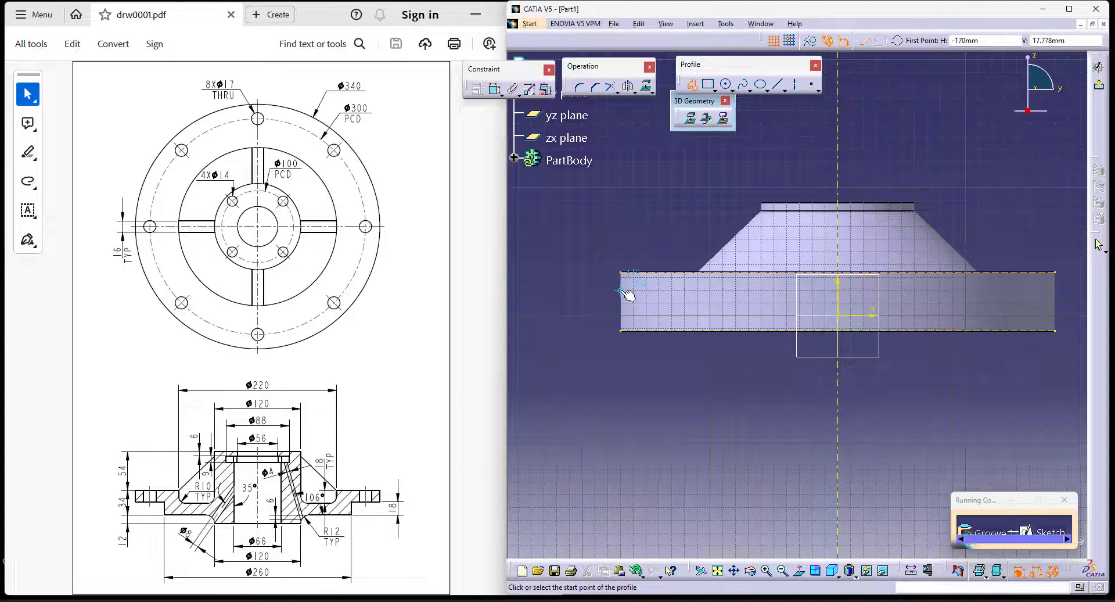
{"action": "left_click", "coordinate": [621, 292]}
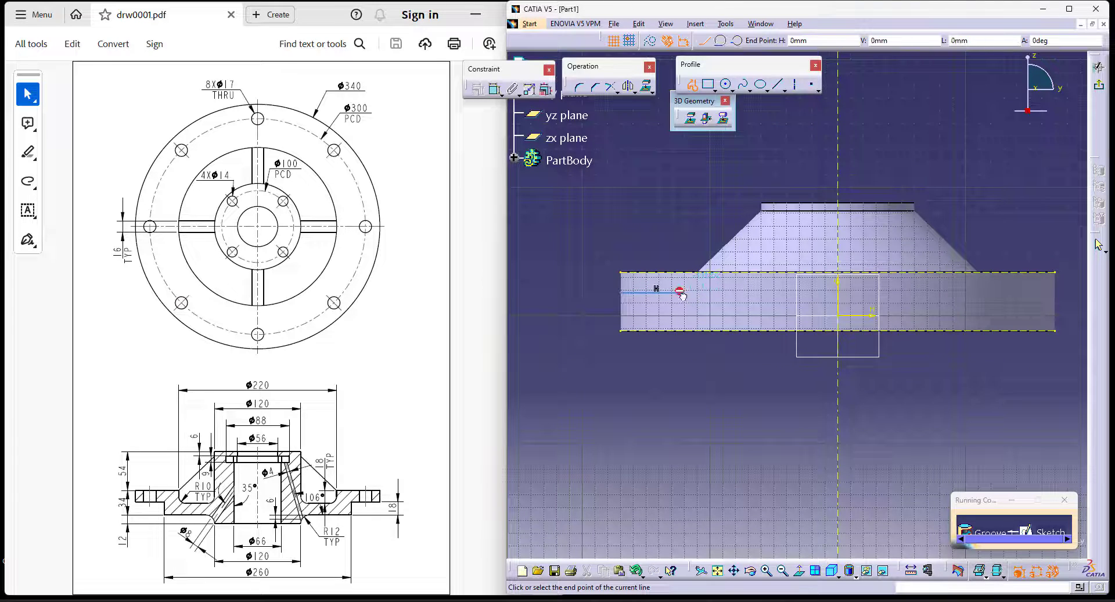
{"action": "left_click", "coordinate": [684, 292]}
{"action": "left_click", "coordinate": [686, 315]}
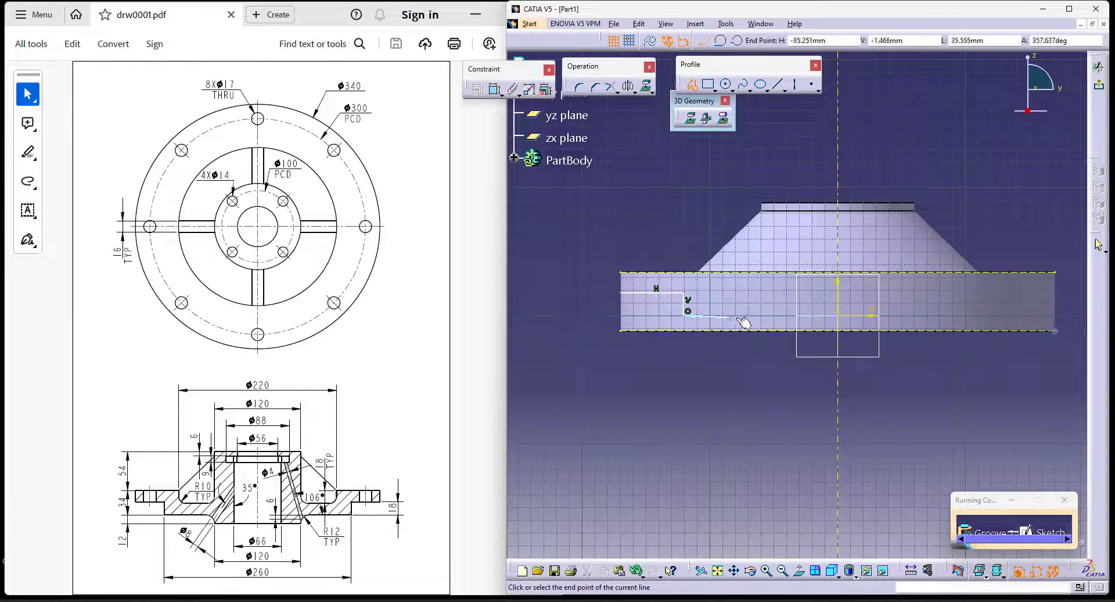
{"action": "left_click", "coordinate": [756, 315]}
{"action": "left_click", "coordinate": [761, 331]}
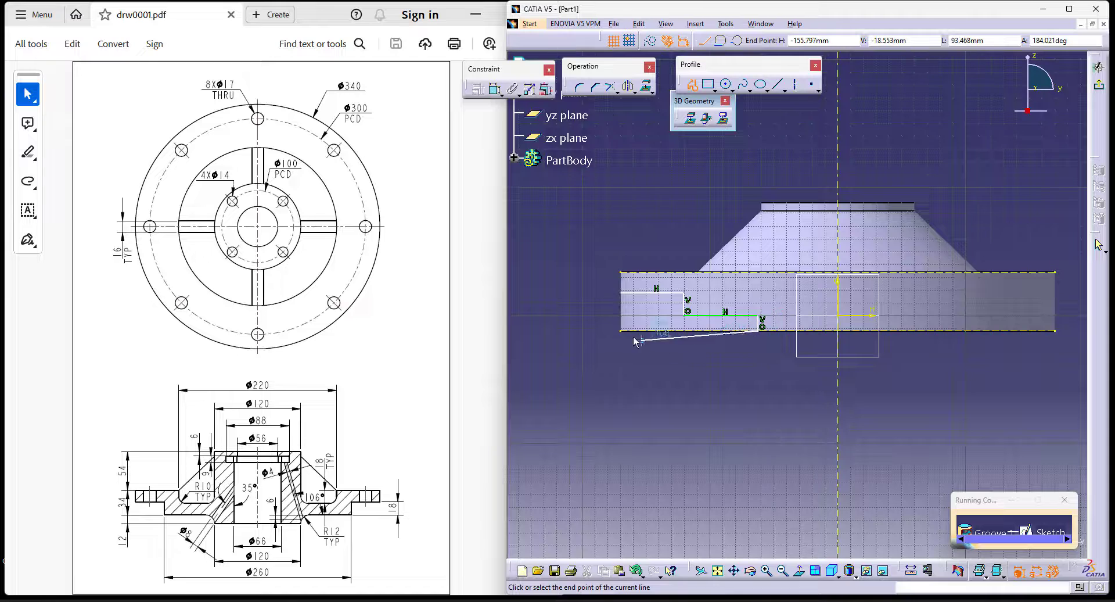
{"action": "left_click", "coordinate": [621, 331]}
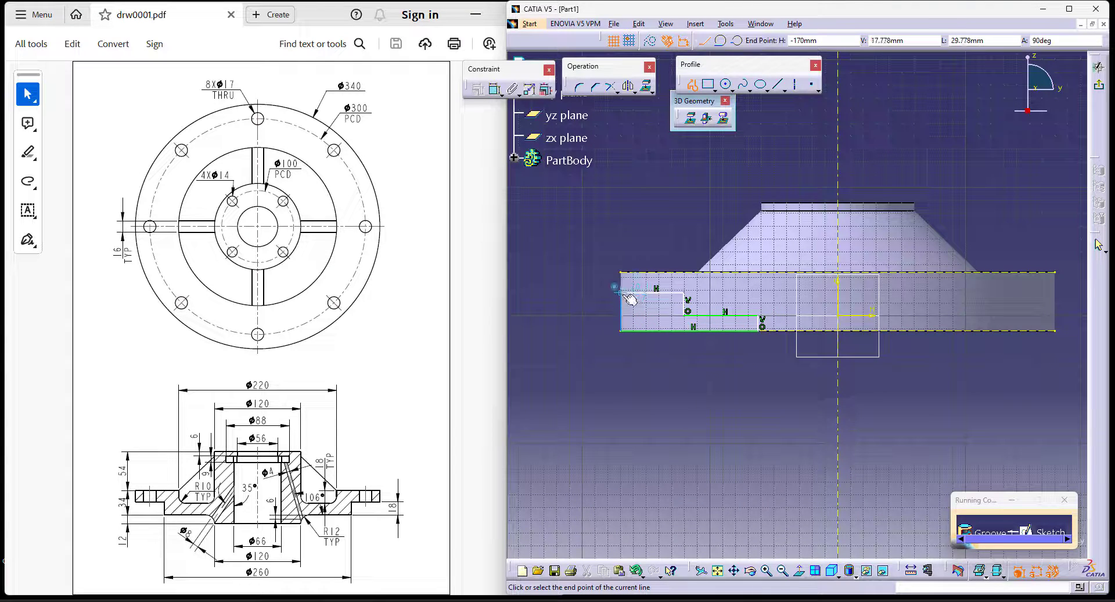
- Dimension the stepped profile's outer vertical line and set its height to 18 mm
{"action": "left_click", "coordinate": [494, 91]}
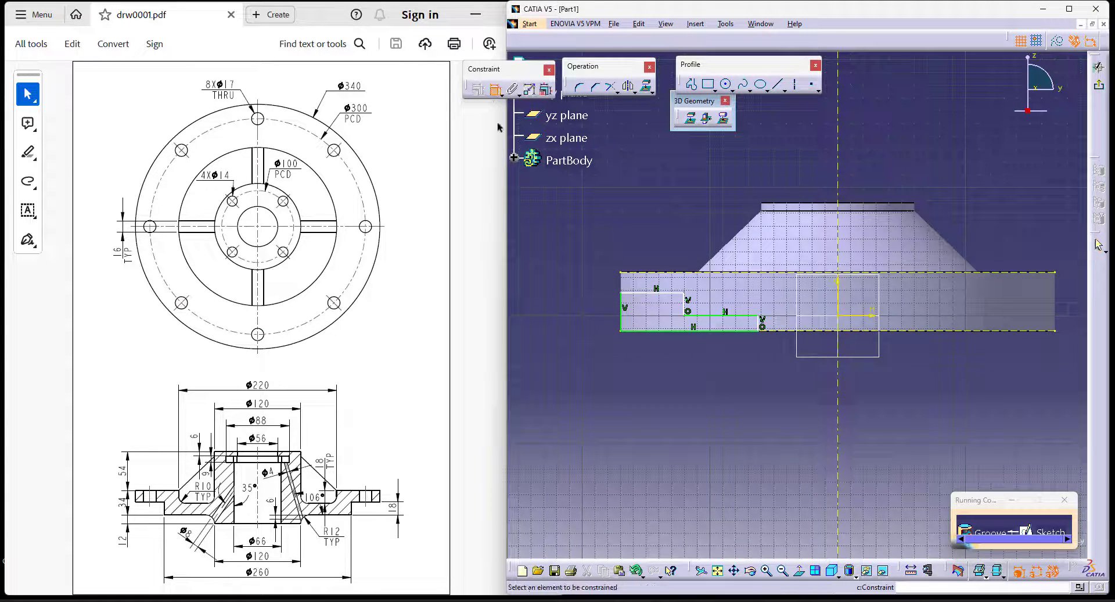
{"action": "left_click", "coordinate": [684, 304]}
{"action": "left_click", "coordinate": [558, 299]}
{"action": "double_click", "coordinate": [558, 299]}
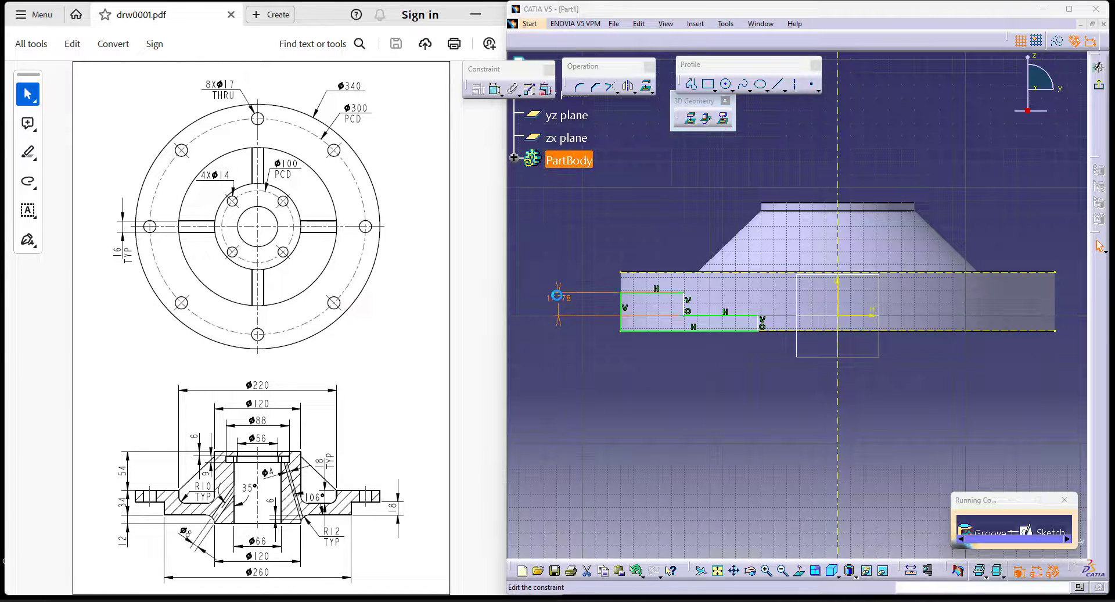
{"action": "type", "text": "18"}
{"action": "key", "text": "Return"}
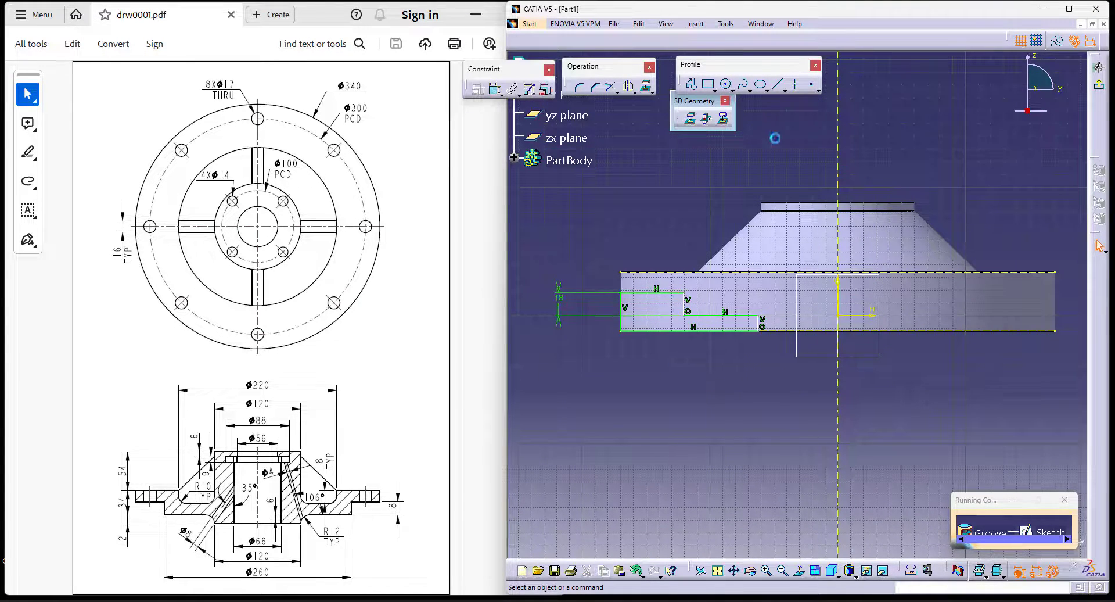
- Dimension the same vertical line from the axis as a diameter of 260 mm
{"action": "left_click", "coordinate": [494, 91]}
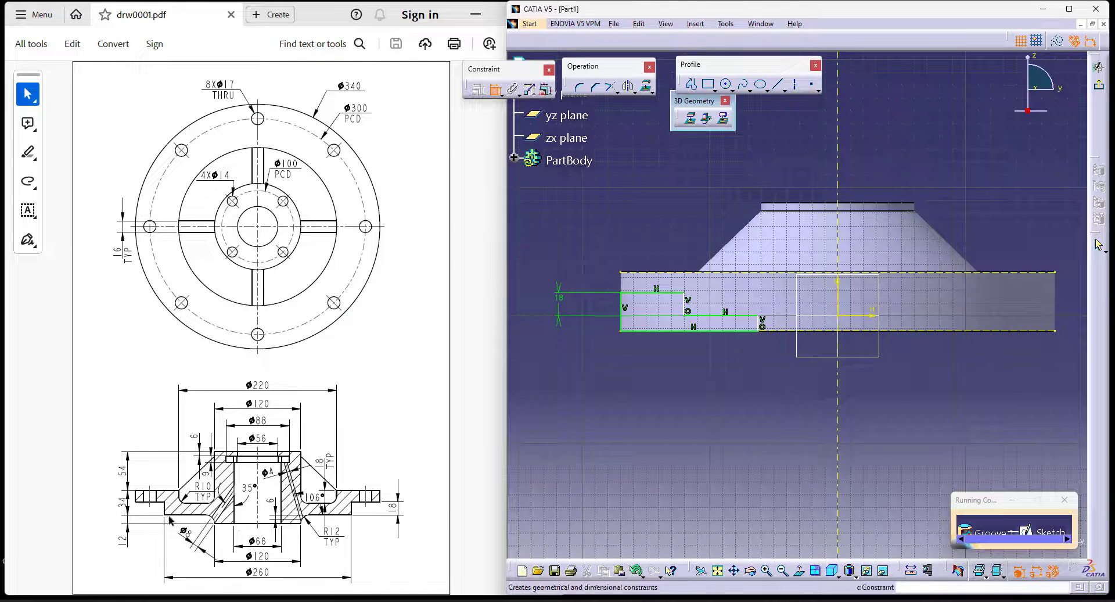
{"action": "left_click", "coordinate": [685, 303]}
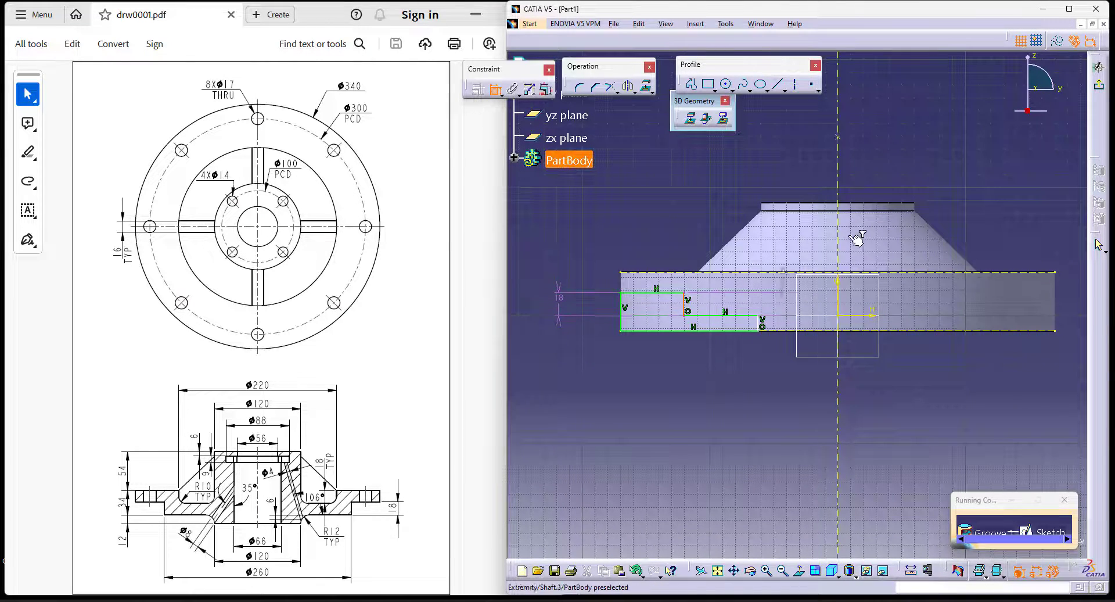
{"action": "left_click", "coordinate": [839, 180]}
{"action": "right_click", "coordinate": [877, 149]}
{"action": "left_click", "coordinate": [913, 203]}
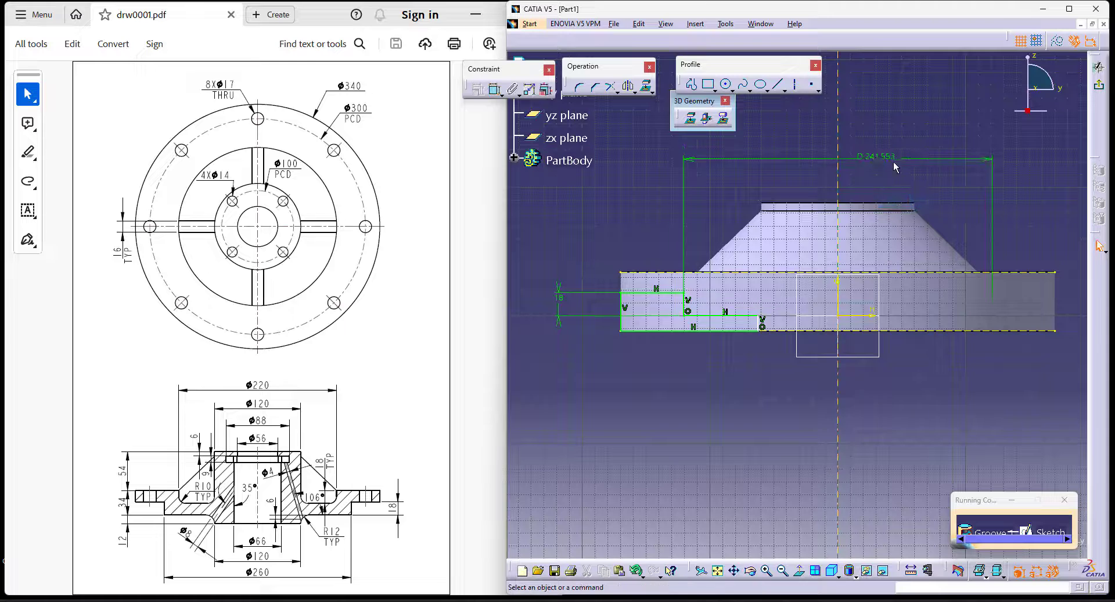
{"action": "double_click", "coordinate": [893, 161]}
{"action": "key", "text": "Return"}
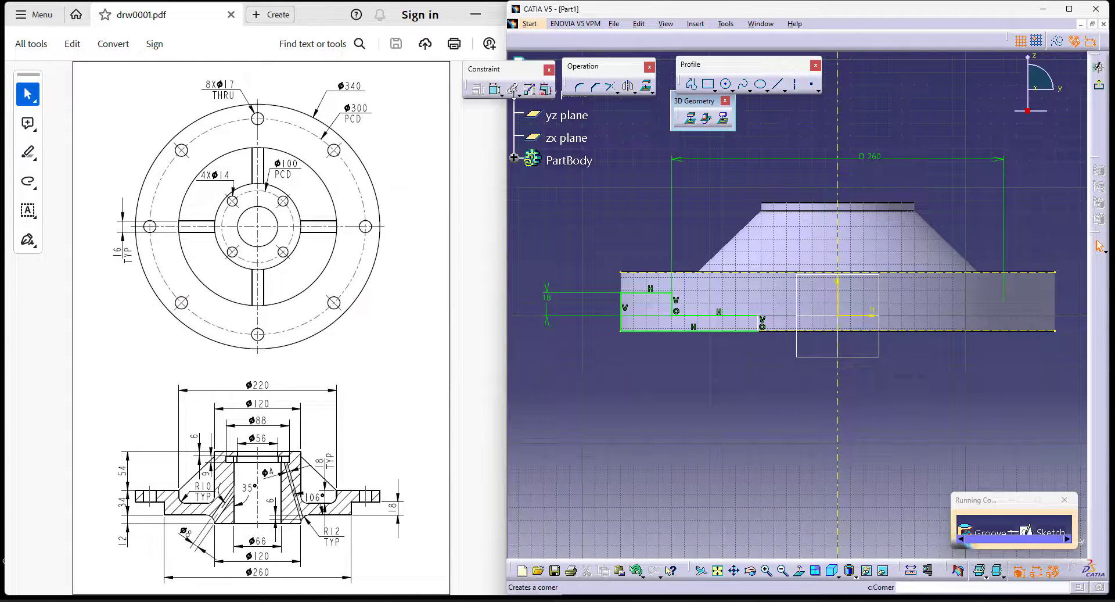
- Dimension the profile's inner vertical line from the axis as a diameter of 120 mm
{"action": "left_click", "coordinate": [494, 88]}
{"action": "left_click", "coordinate": [755, 317]}
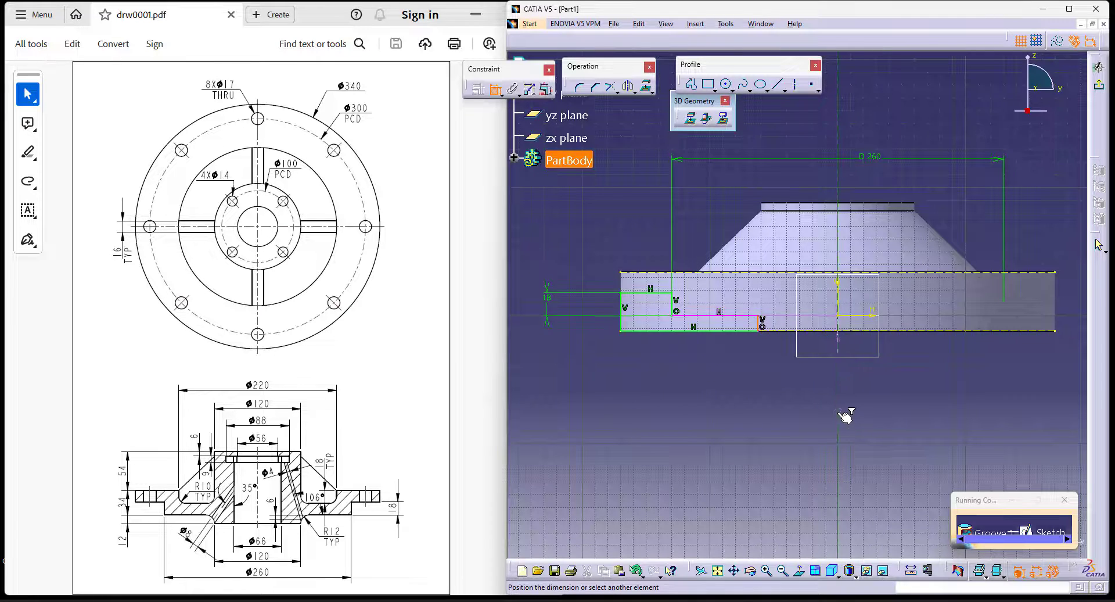
{"action": "right_click", "coordinate": [882, 382]}
{"action": "left_click", "coordinate": [920, 435]}
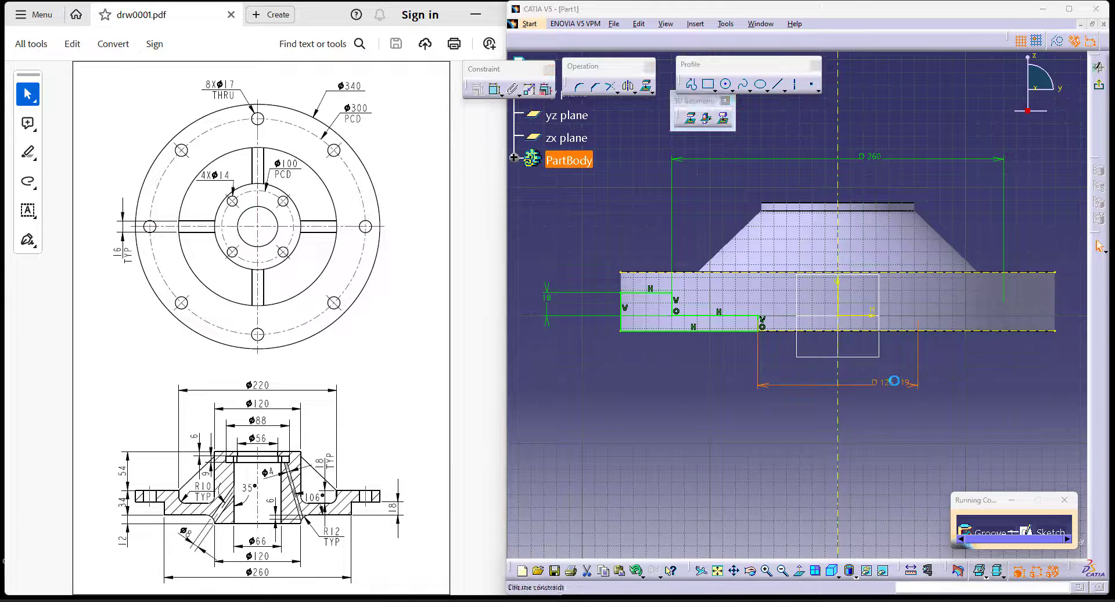
{"action": "double_click", "coordinate": [894, 380]}
{"action": "type", "text": "120"}
{"action": "key", "text": "Return"}
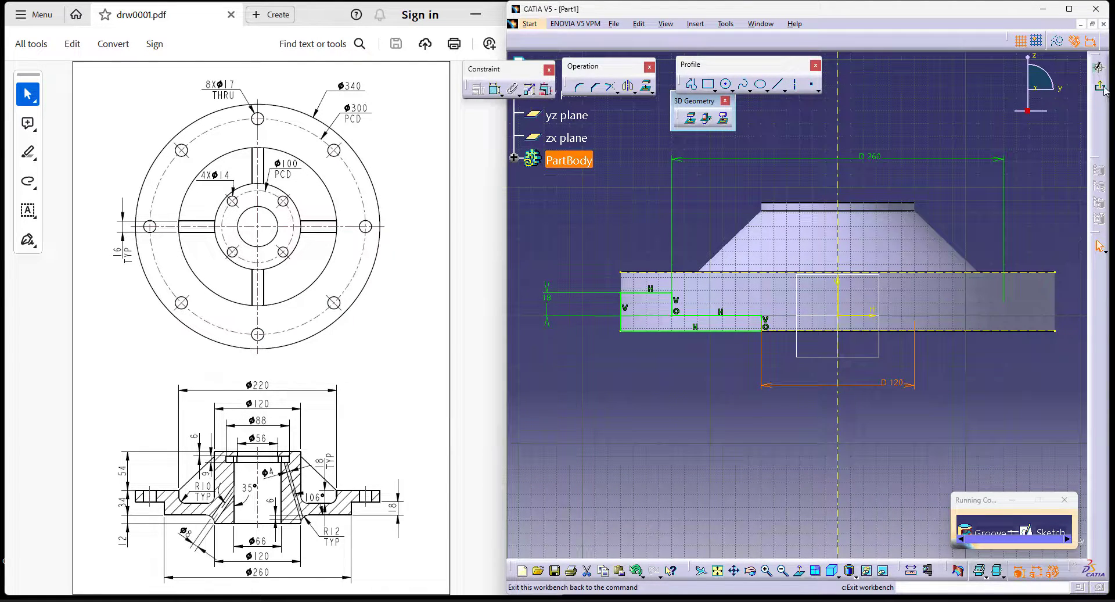
- Exit the sketch, cut the stepped underside with a 360-degree groove about the sketch axis, and return to the isometric view
{"action": "left_click", "coordinate": [1101, 87]}
{"action": "left_click", "coordinate": [1055, 542]}
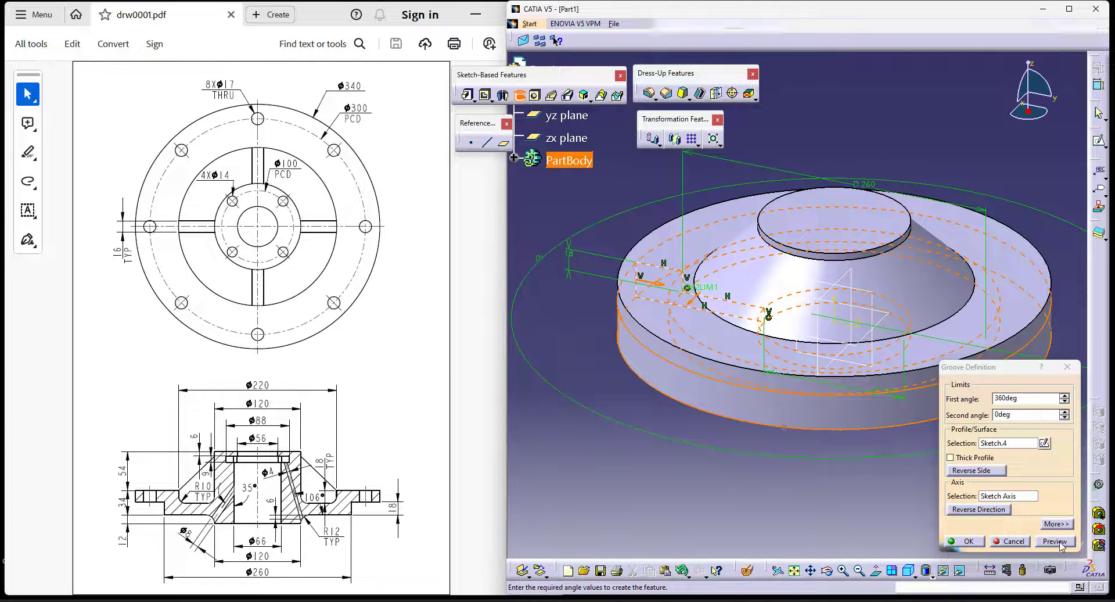
{"action": "left_click", "coordinate": [967, 540]}
{"action": "middle_click_drag", "start_coordinate": [779, 365], "coordinate": [786, 505]}
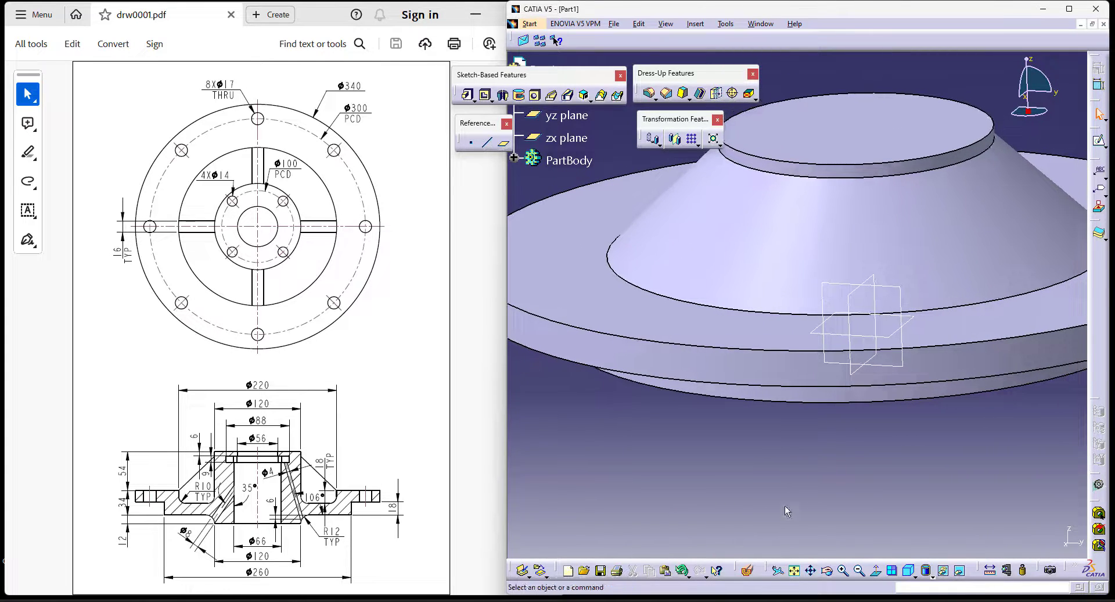
{"action": "left_click", "coordinate": [908, 570]}
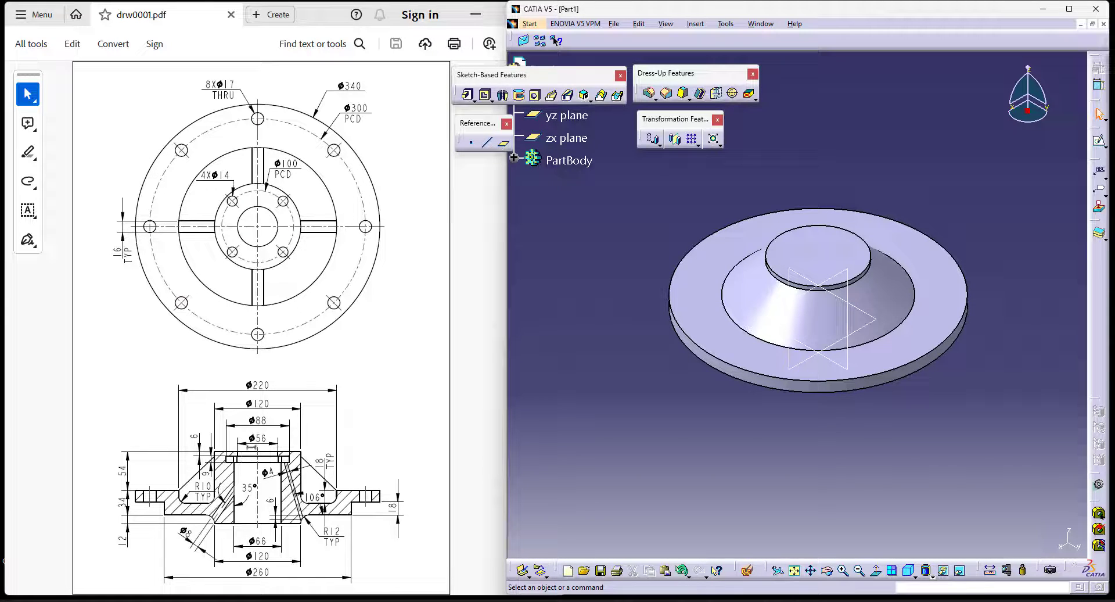
- Start another Groove with a sketch on the yz plane and project the hub's top and bottom edges as construction lines
{"action": "left_click", "coordinate": [519, 96]}
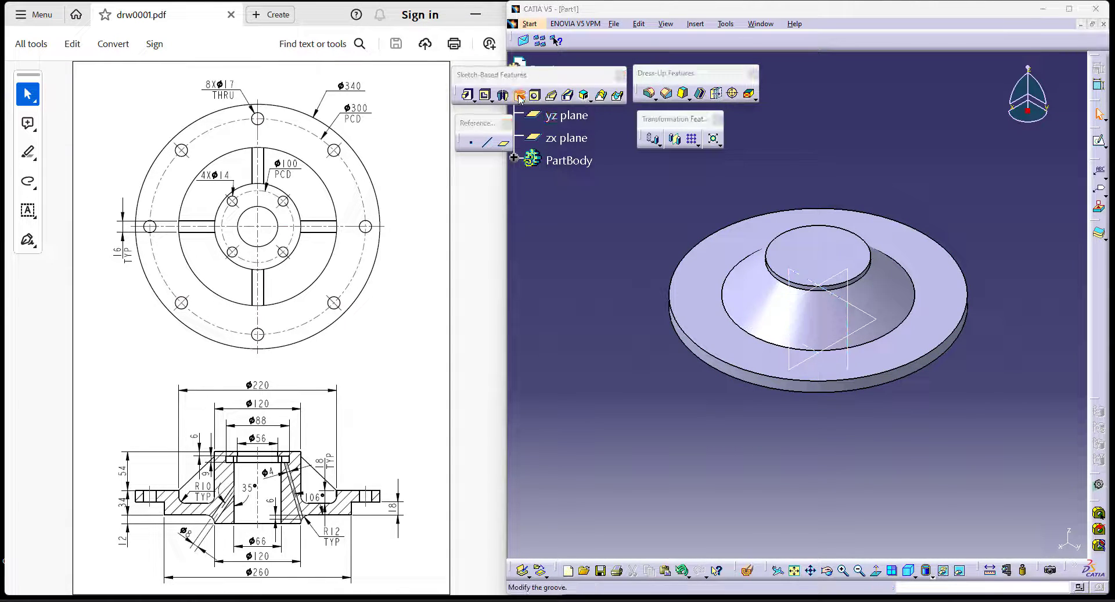
{"action": "left_click", "coordinate": [1044, 443]}
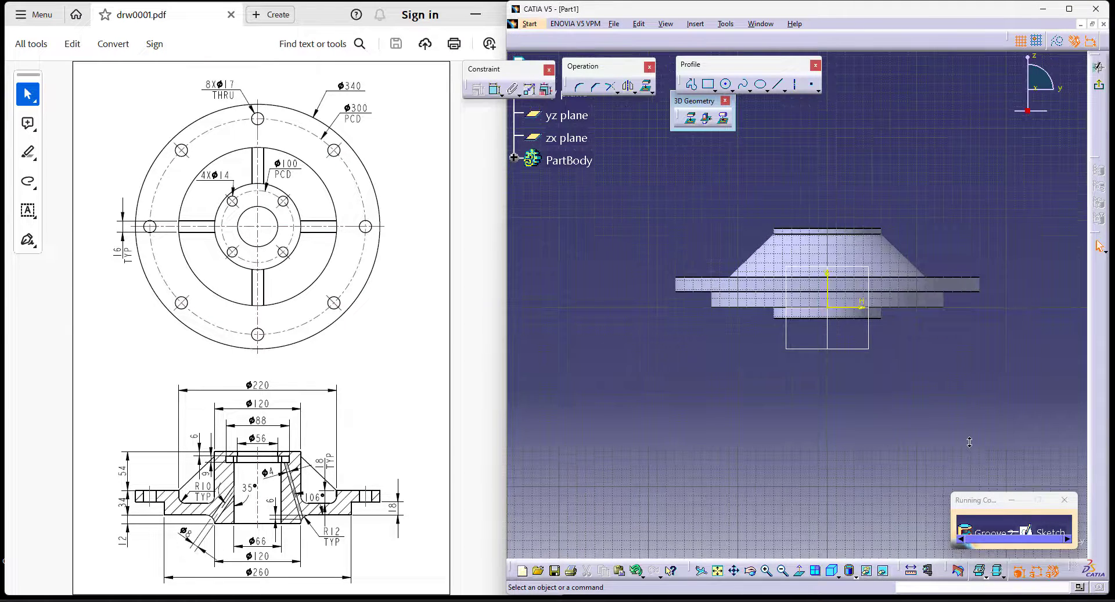
{"action": "left_click", "coordinate": [881, 361]}
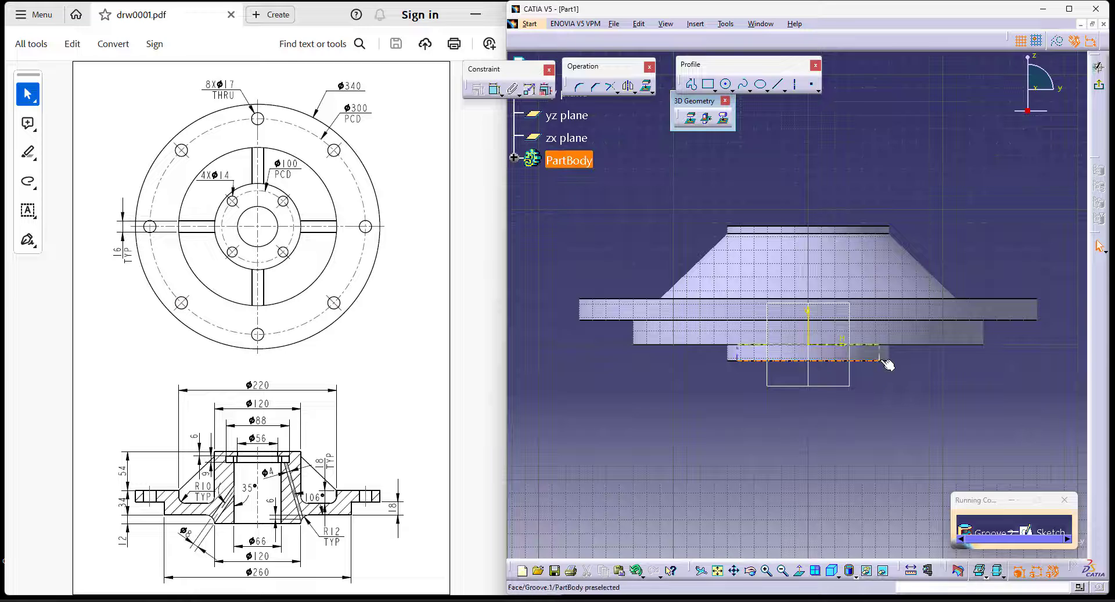
{"action": "left_click", "coordinate": [857, 231], "text": "ctrl"}
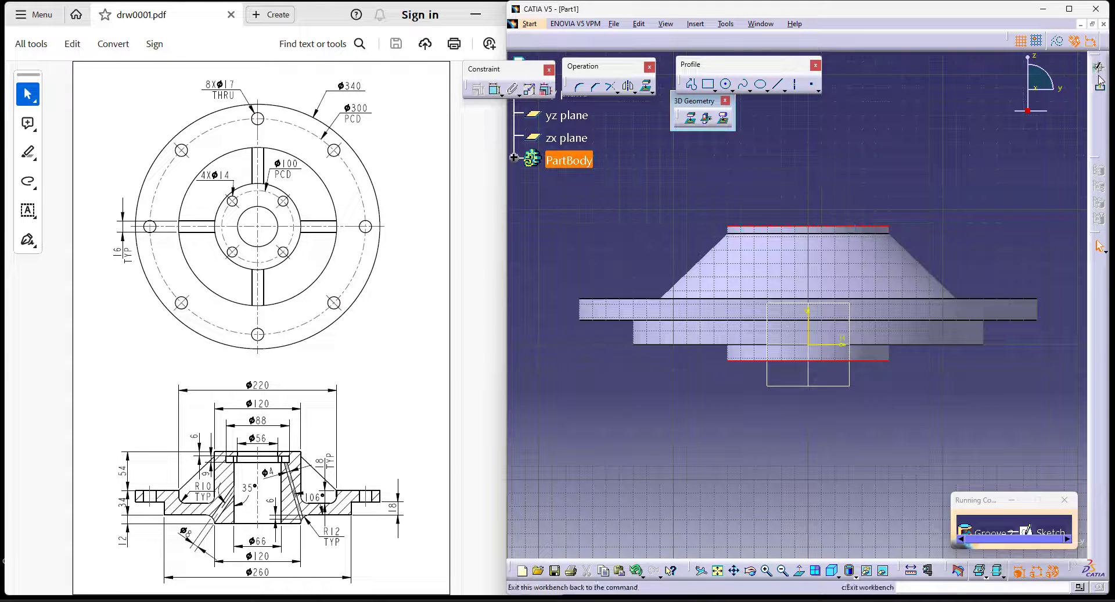
{"action": "left_click", "coordinate": [690, 122]}
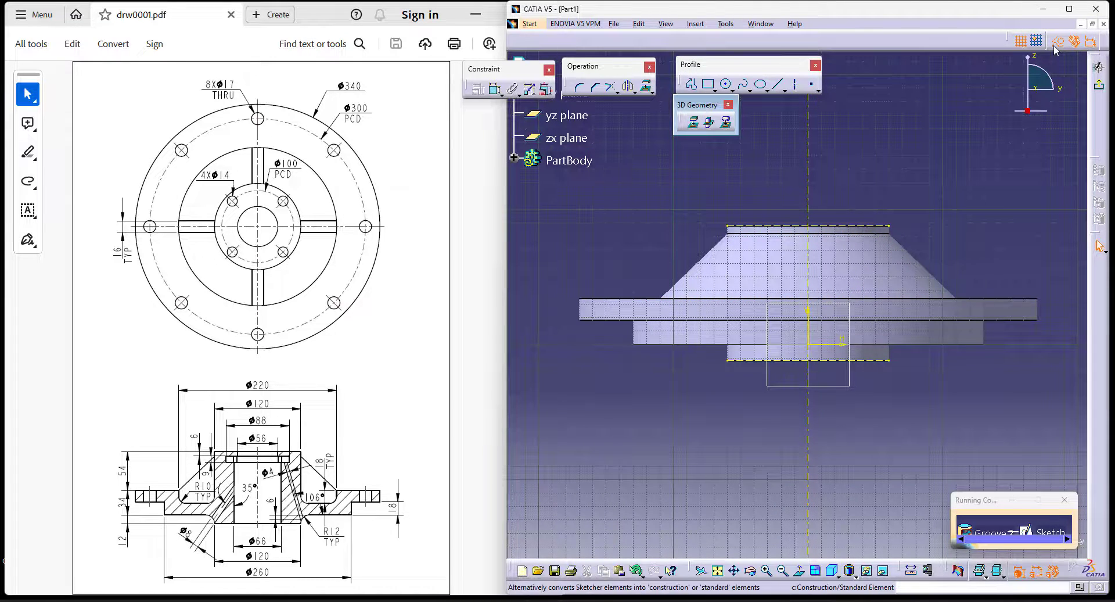
- Draw a closed bore profile between the hub's bottom and top edges, with a wider recess near the top, closing along the axis
{"action": "left_click", "coordinate": [691, 85]}
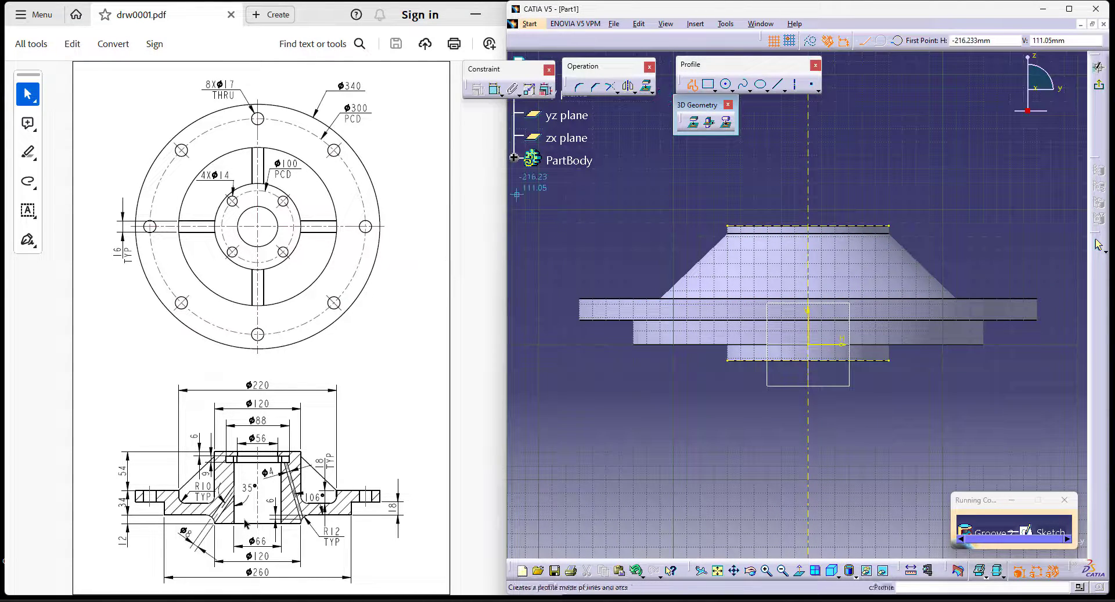
{"action": "left_click", "coordinate": [779, 356]}
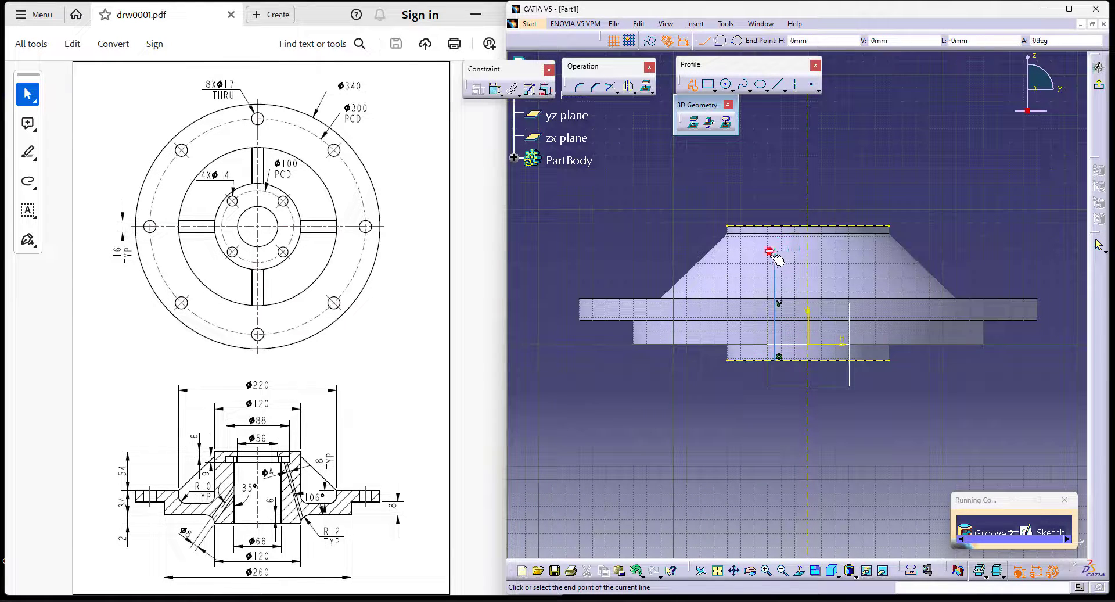
{"action": "left_click", "coordinate": [774, 251]}
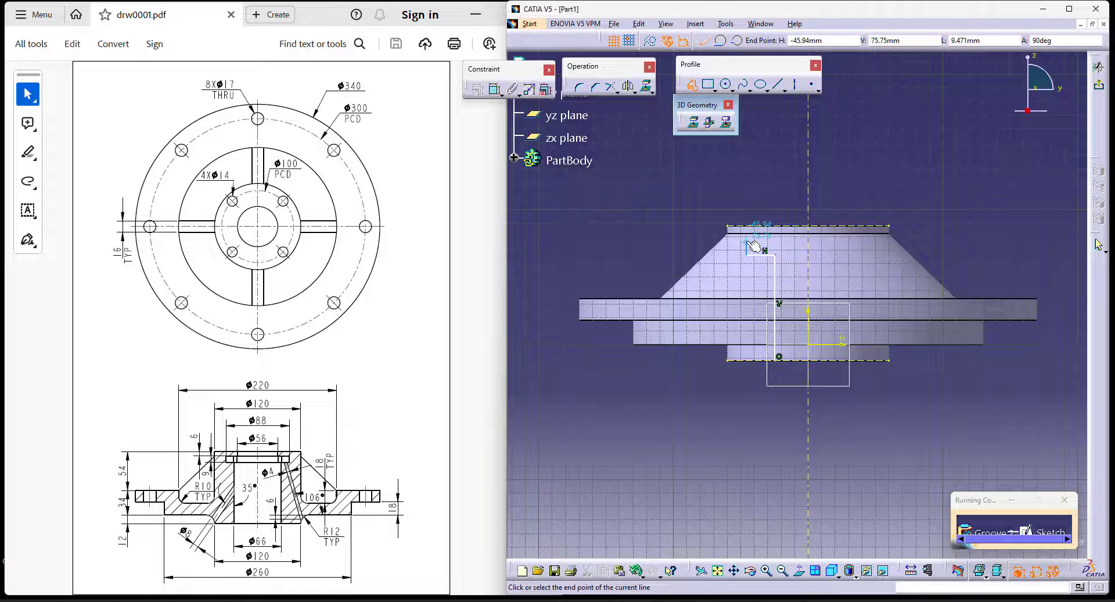
{"action": "left_click", "coordinate": [746, 242]}
{"action": "left_click", "coordinate": [786, 242]}
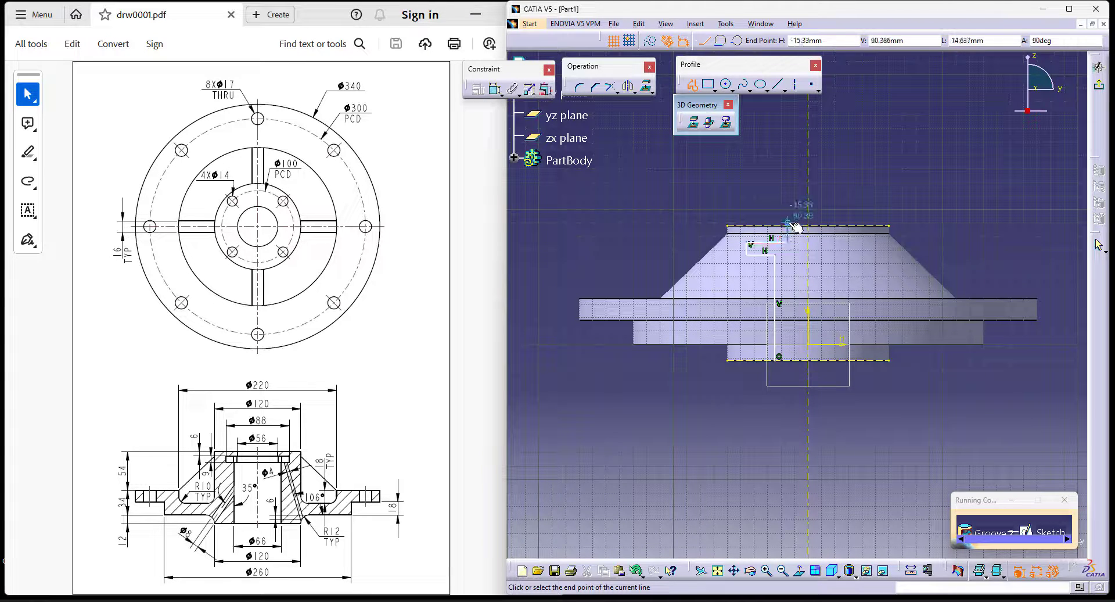
{"action": "left_click", "coordinate": [791, 226]}
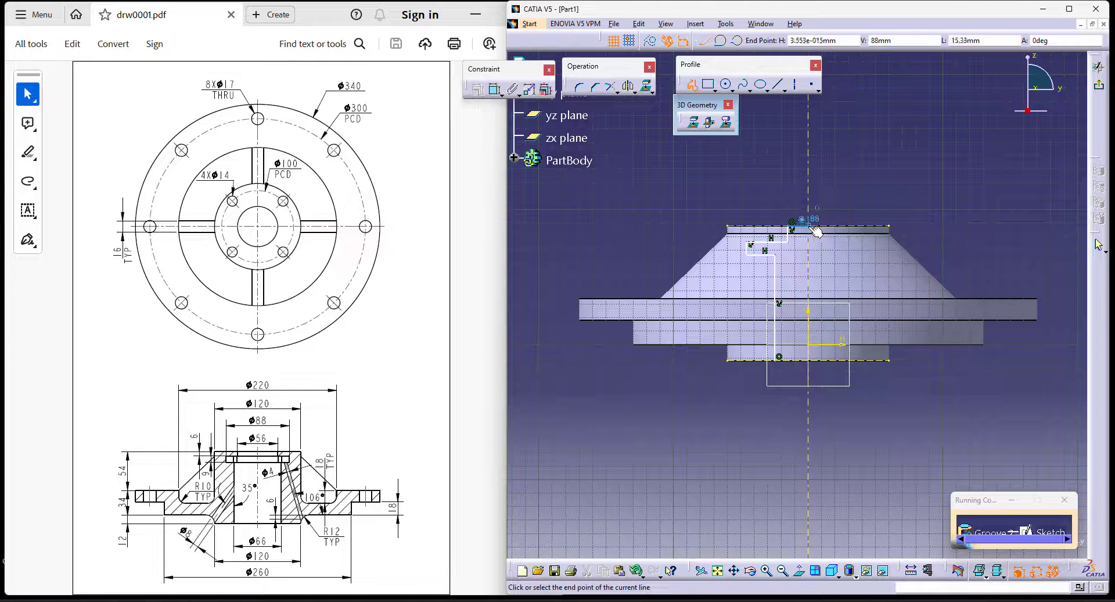
{"action": "left_click", "coordinate": [808, 225]}
{"action": "left_click", "coordinate": [808, 360]}
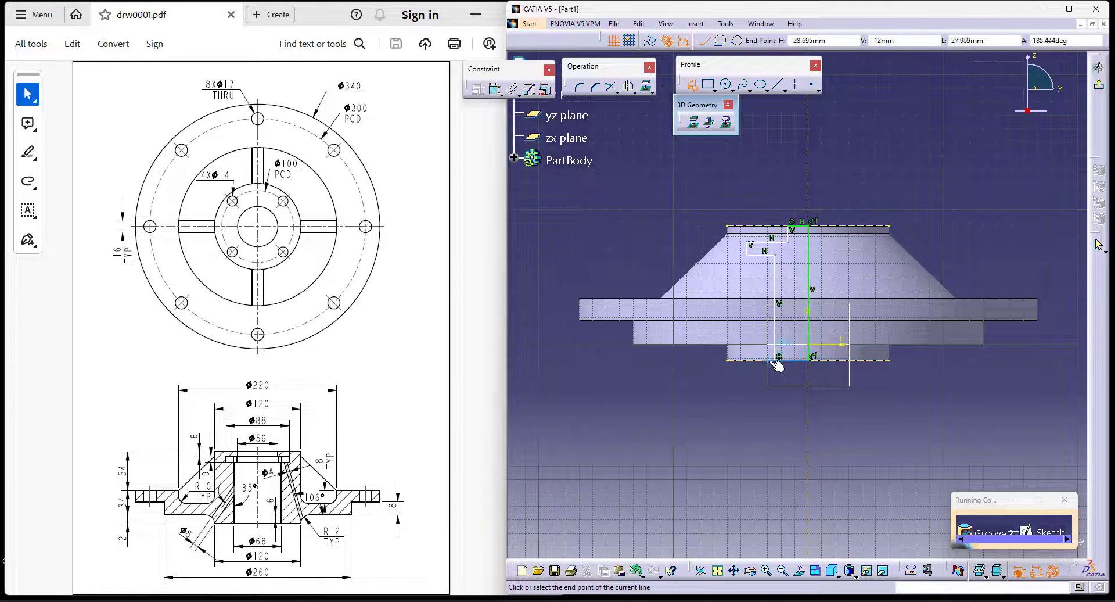
{"action": "left_click", "coordinate": [778, 359]}
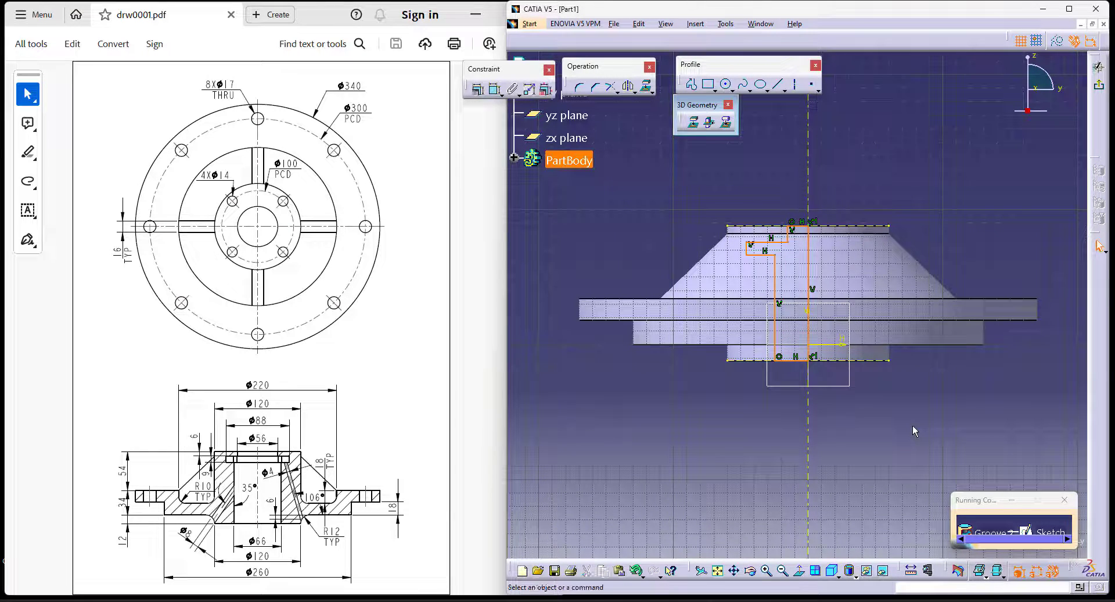
- Dimension the bore profile's uppermost vertical line from the axis as a diameter of 56 mm
{"action": "left_click", "coordinate": [788, 233]}
{"action": "left_click", "coordinate": [808, 192]}
{"action": "right_click", "coordinate": [838, 151]}
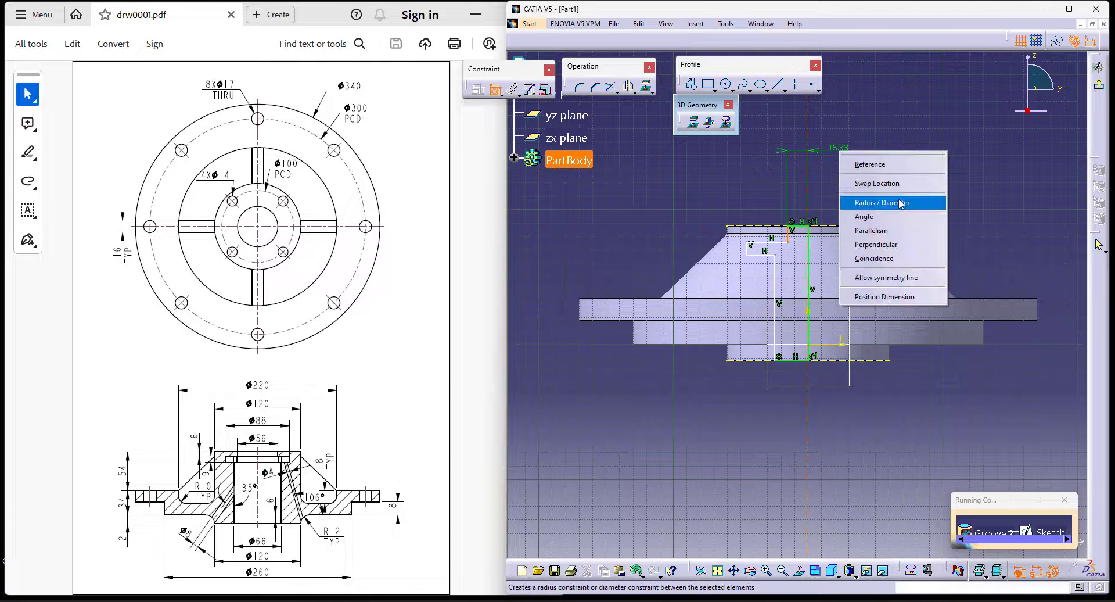
{"action": "left_click", "coordinate": [884, 204]}
{"action": "left_click", "coordinate": [870, 176]}
{"action": "double_click", "coordinate": [869, 176]}
{"action": "type", "text": "56mm"}
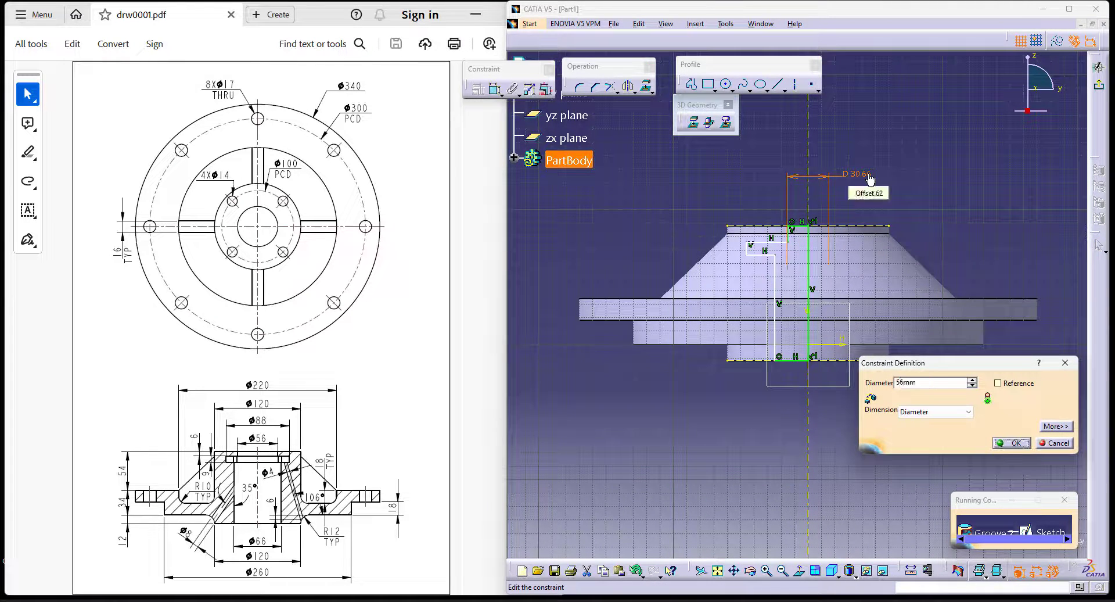
{"action": "key", "text": "Return"}
{"action": "left_click", "coordinate": [723, 157]}
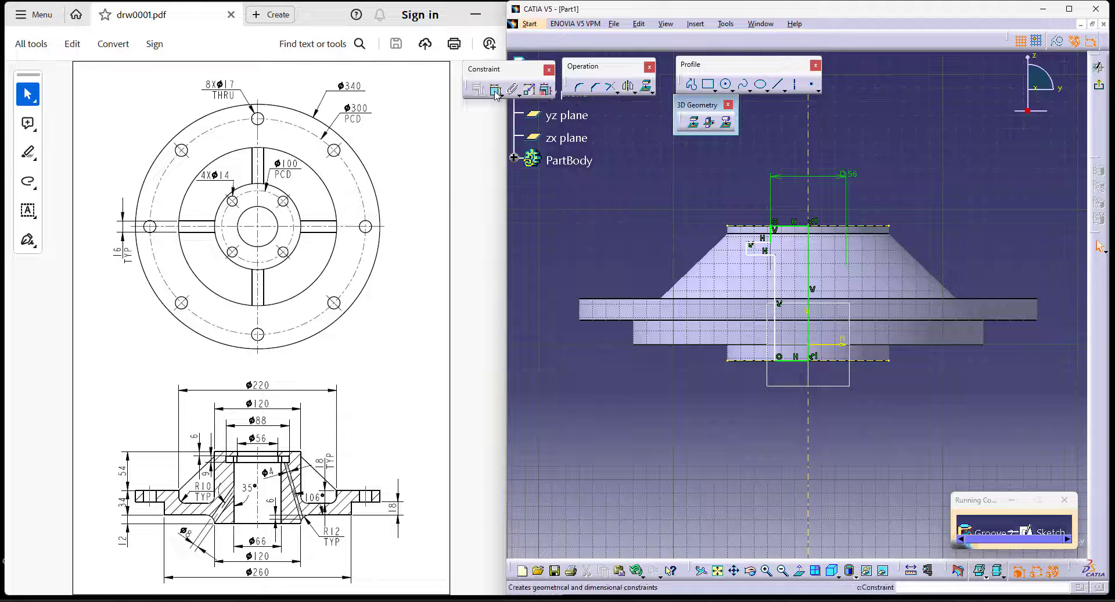
- Dimension the recess's outer vertical line from the axis as a diameter of 88 mm
{"action": "left_click", "coordinate": [811, 153]}
{"action": "right_click", "coordinate": [863, 128]}
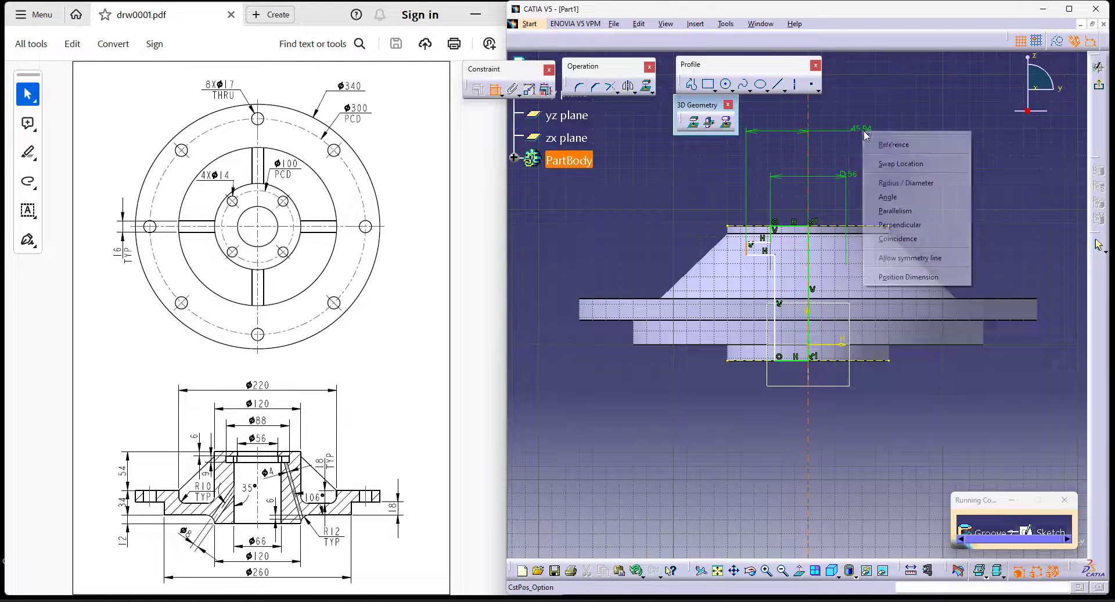
{"action": "left_click", "coordinate": [899, 182]}
{"action": "left_click", "coordinate": [858, 139]}
{"action": "double_click", "coordinate": [858, 139]}
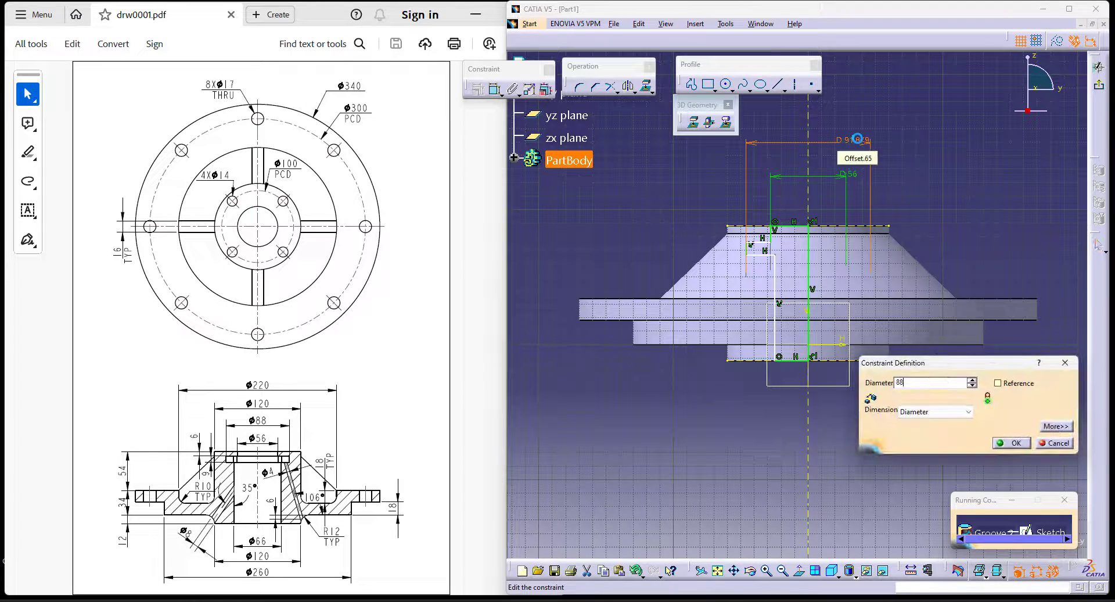
{"action": "type", "text": "88"}
{"action": "key", "text": "Return"}
- Dimension the long lower vertical line of the bore profile from the axis as a diameter of 66 mm
{"action": "left_click", "coordinate": [497, 92]}
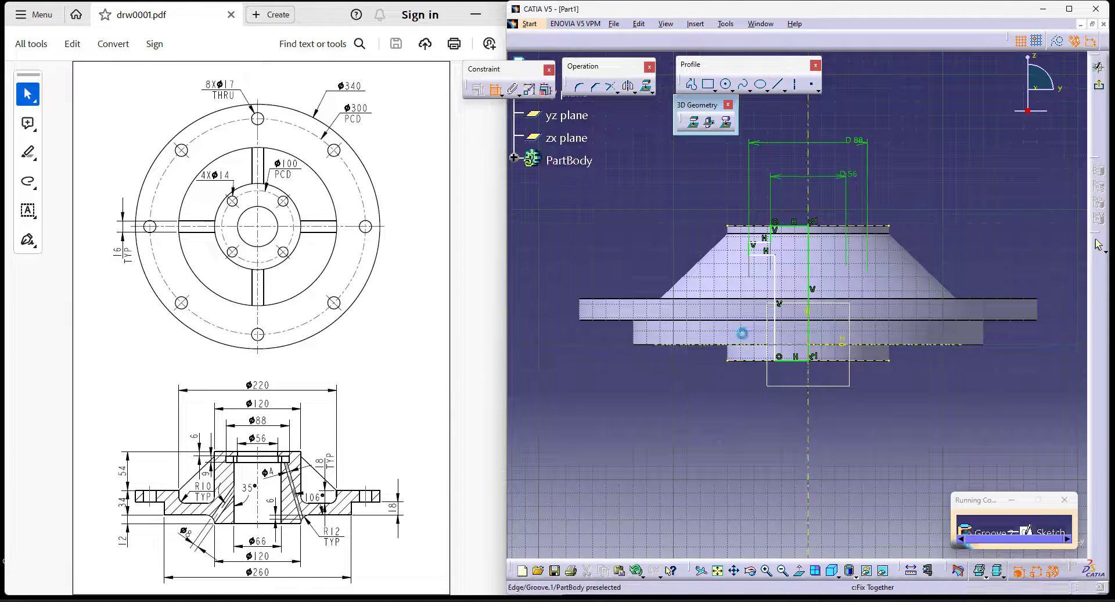
{"action": "left_click", "coordinate": [779, 308]}
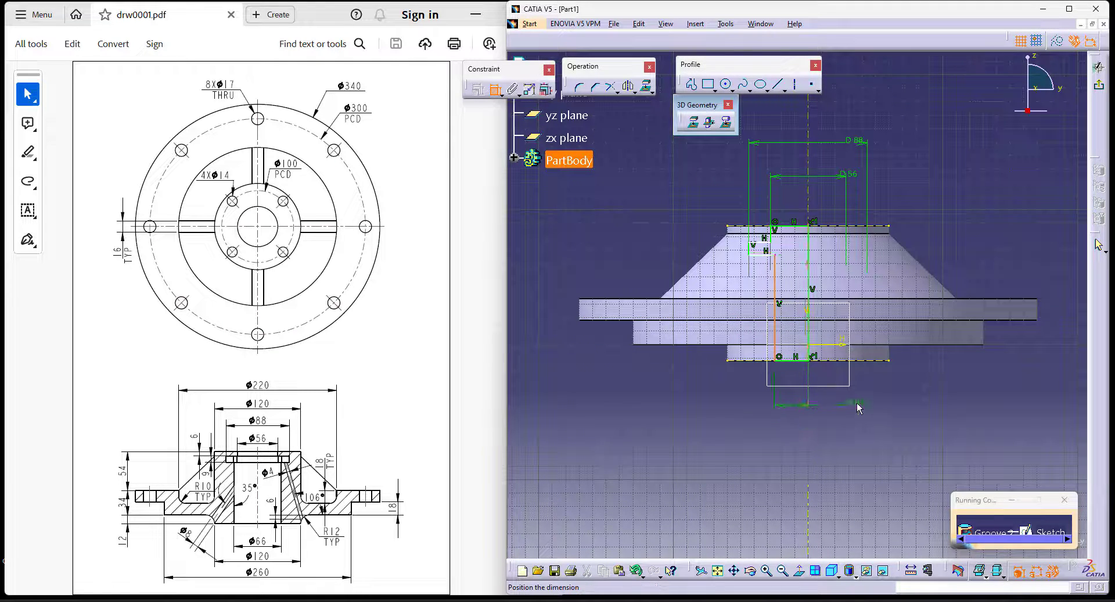
{"action": "right_click", "coordinate": [856, 403]}
{"action": "left_click", "coordinate": [902, 455]}
{"action": "left_click", "coordinate": [825, 408]}
{"action": "double_click", "coordinate": [826, 408]}
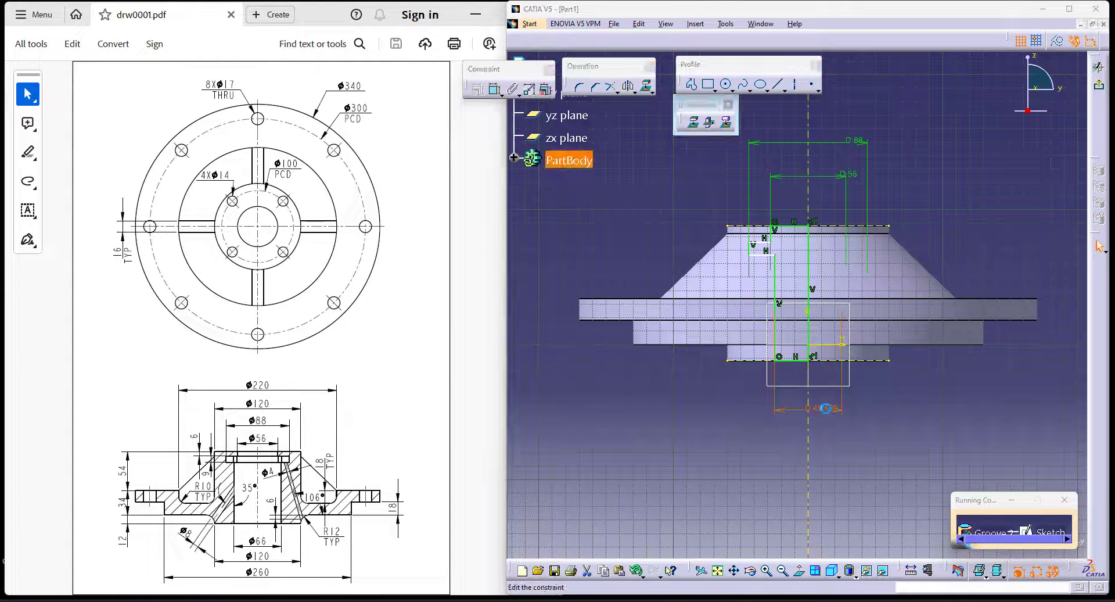
{"action": "type", "text": "66"}
{"action": "key", "text": "Return"}
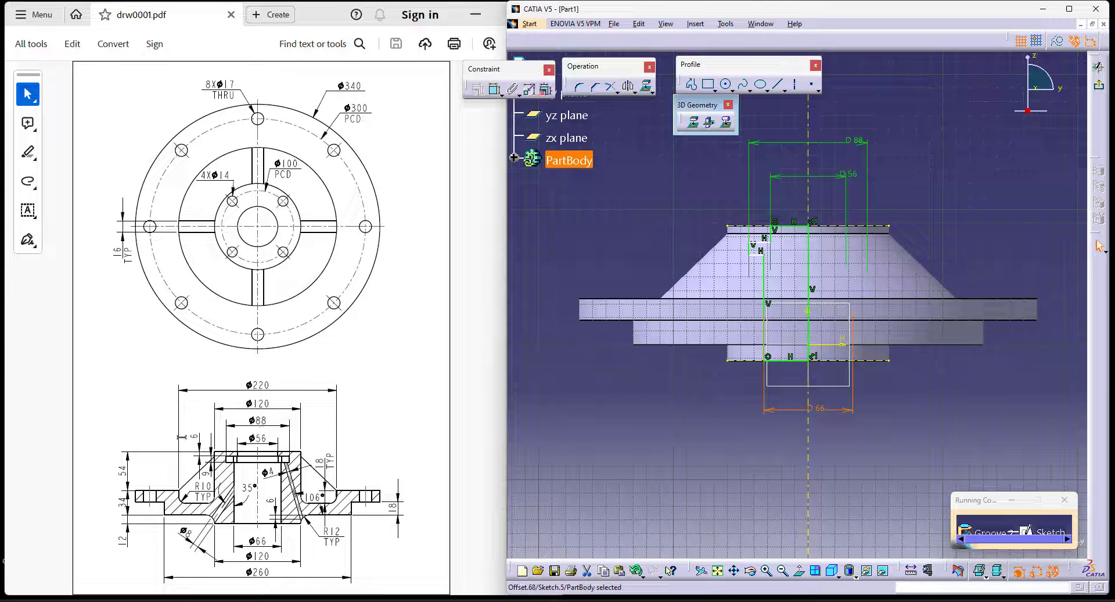
- Set the distance from the hub's top edge to the recess's upper horizontal line to 6 mm
{"action": "left_click", "coordinate": [496, 90]}
{"action": "left_click", "coordinate": [788, 226]}
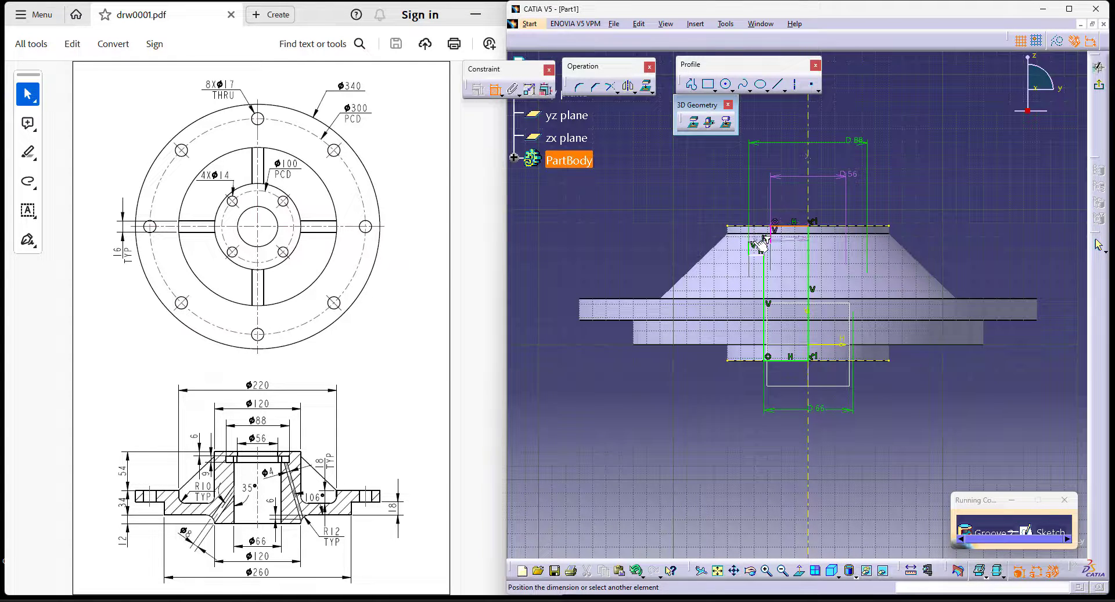
{"action": "left_click", "coordinate": [695, 209]}
{"action": "double_click", "coordinate": [695, 201]}
{"action": "type", "text": "6"}
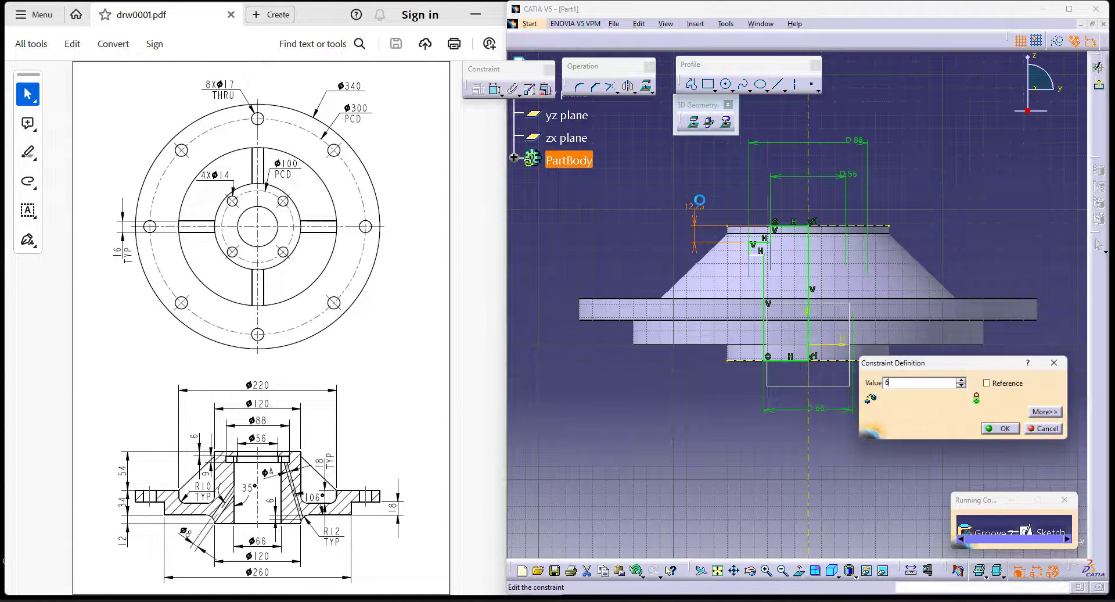
{"action": "key", "text": "Return"}
- Dimension the height of the recess's outer vertical line as 9 mm
{"action": "left_click", "coordinate": [495, 91]}
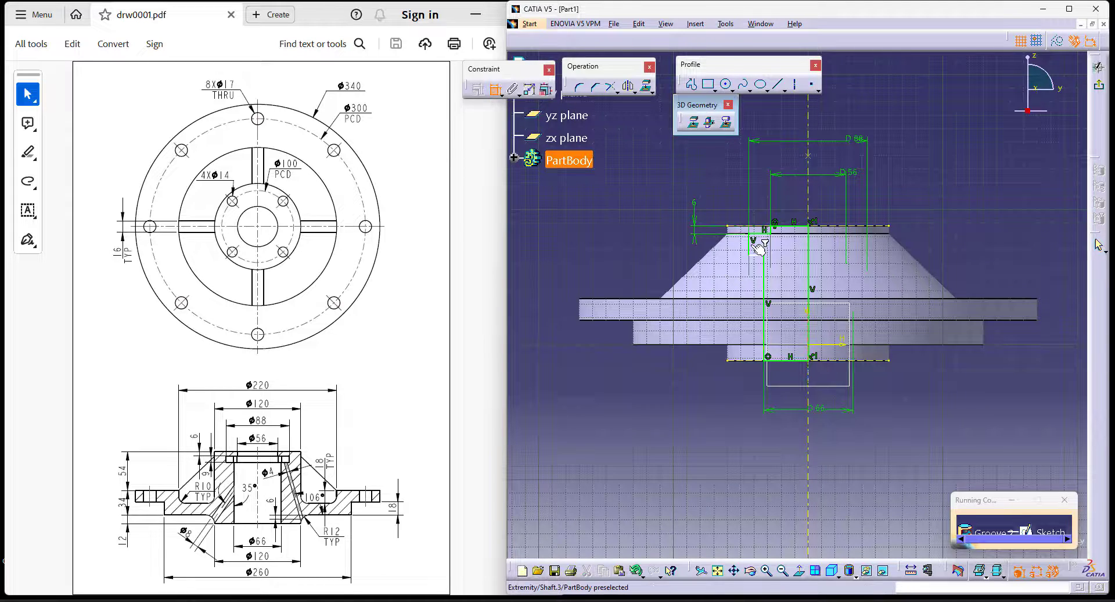
{"action": "left_click", "coordinate": [756, 250]}
{"action": "double_click", "coordinate": [632, 253]}
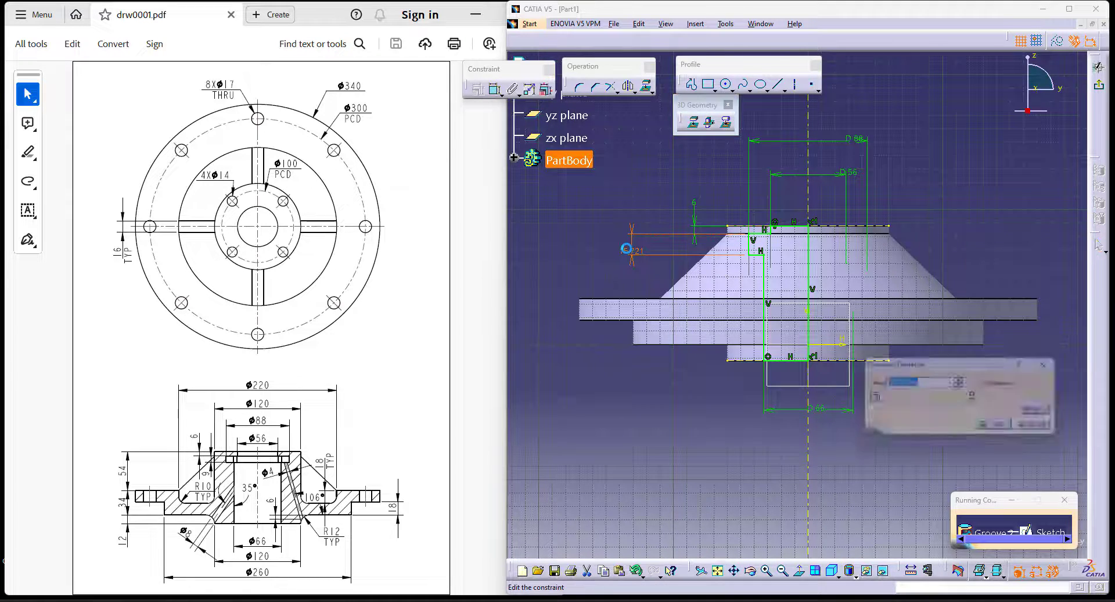
{"action": "type", "text": "9"}
{"action": "key", "text": "Return"}
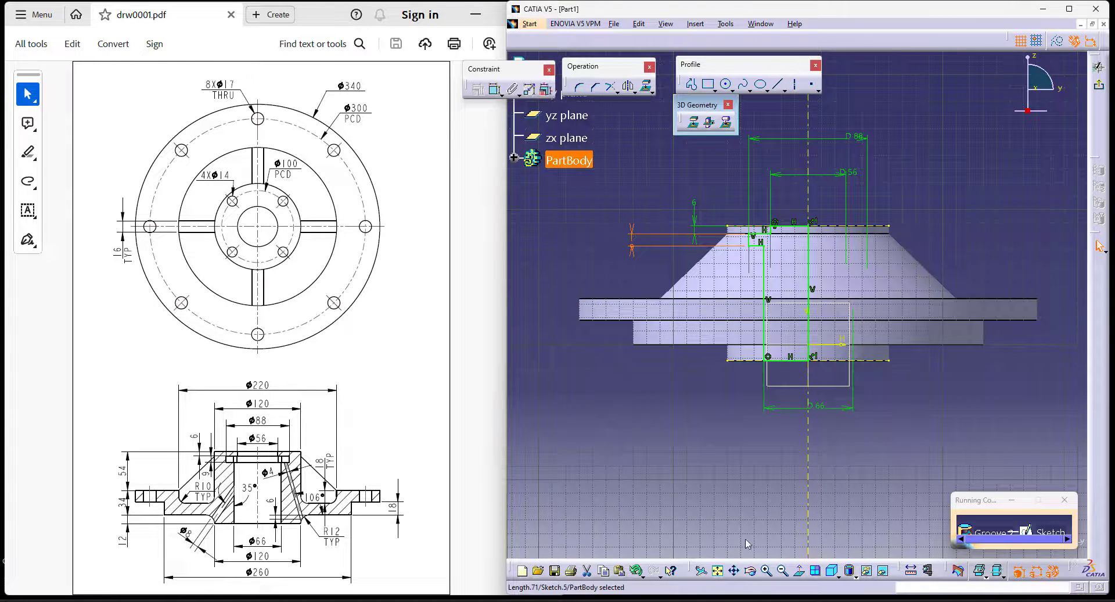
- Cut the stepped bore with a 360-degree groove about the sketch axis and check the inside with a temporary section view
{"action": "left_click", "coordinate": [1098, 84]}
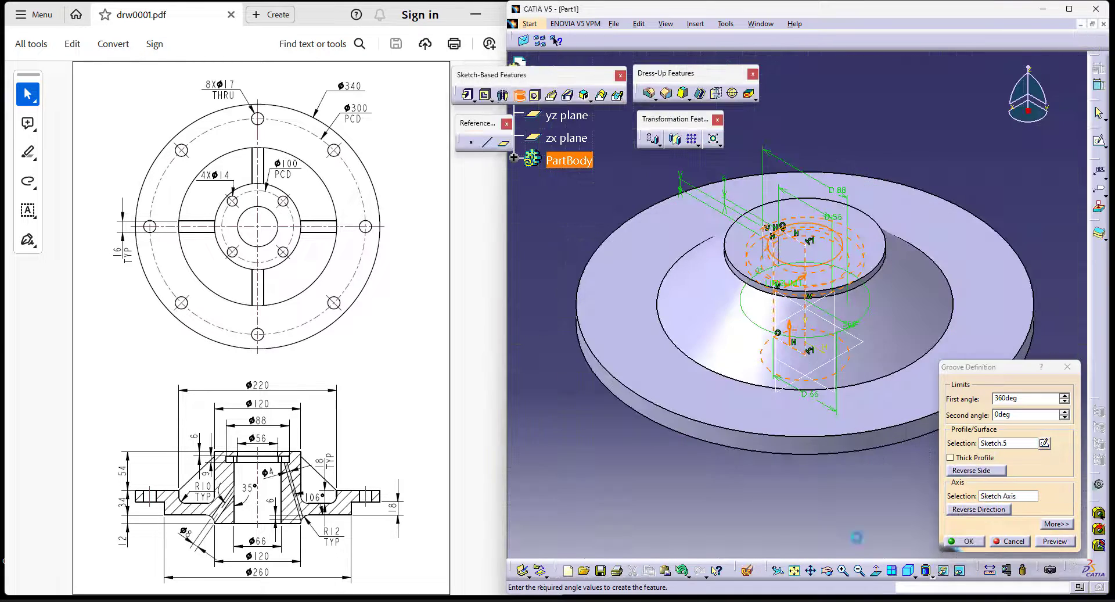
{"action": "left_click", "coordinate": [967, 541]}
{"action": "left_click", "coordinate": [755, 495]}
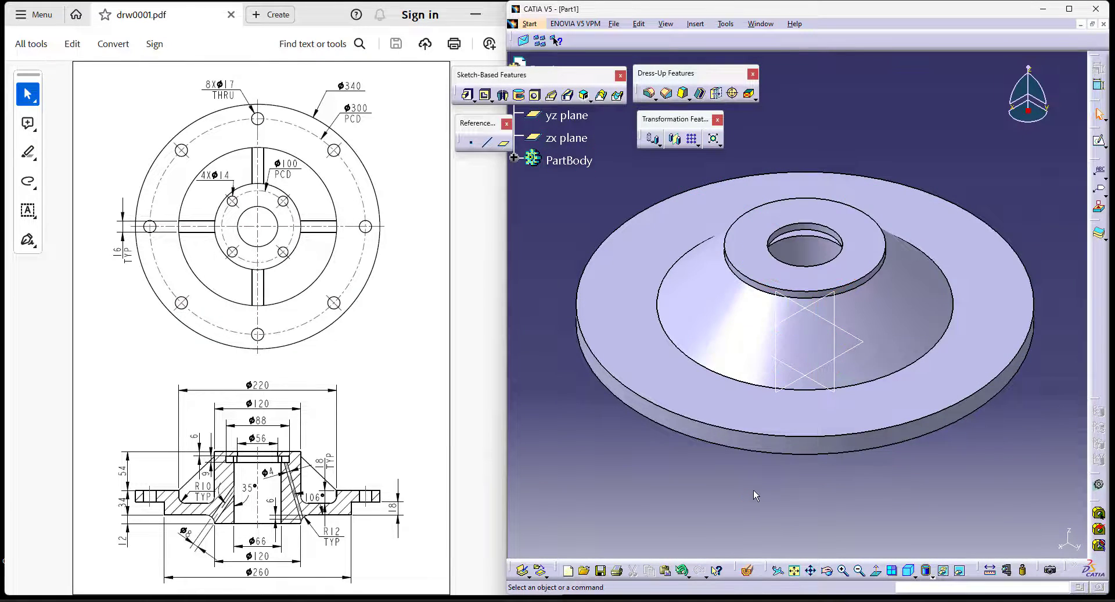
{"action": "middle_click_drag", "start_coordinate": [744, 493], "coordinate": [687, 479]}
{"action": "left_click", "coordinate": [908, 570]}
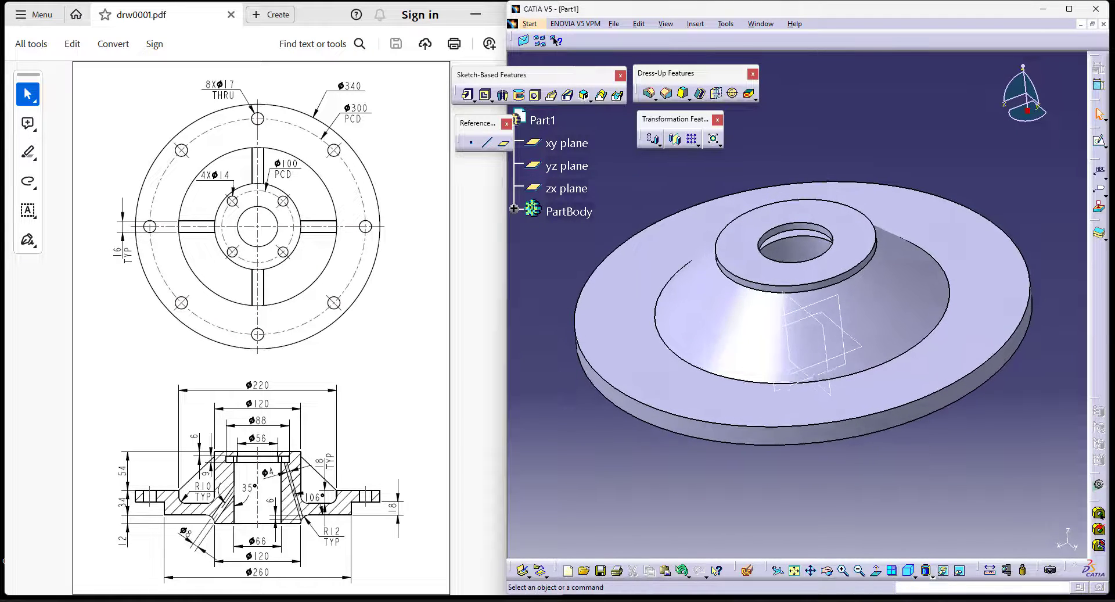
{"action": "left_click", "coordinate": [748, 571]}
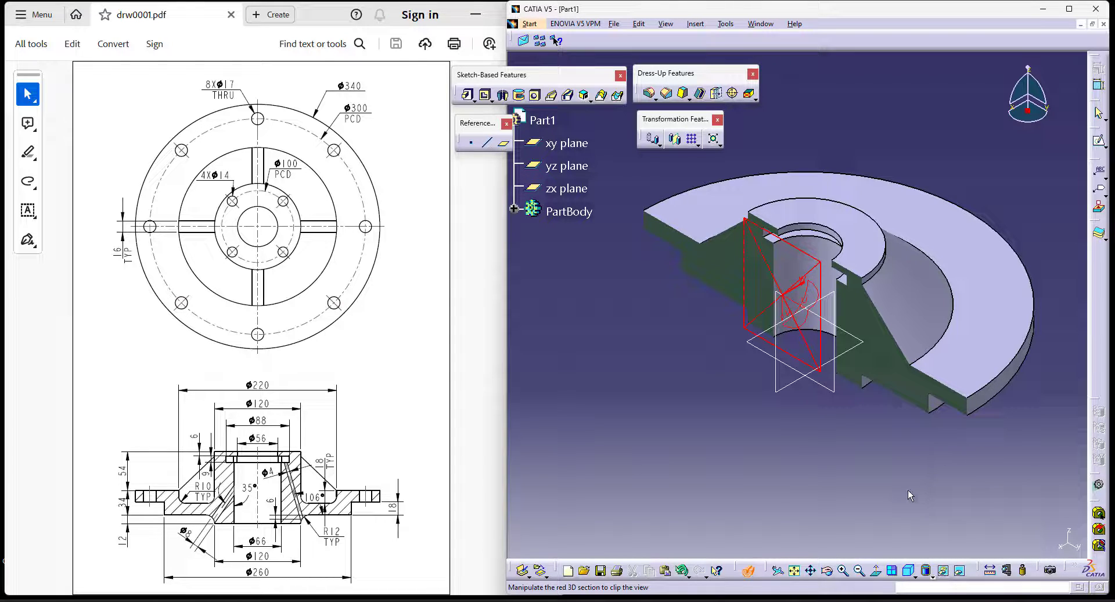
{"action": "key", "text": "Escape"}
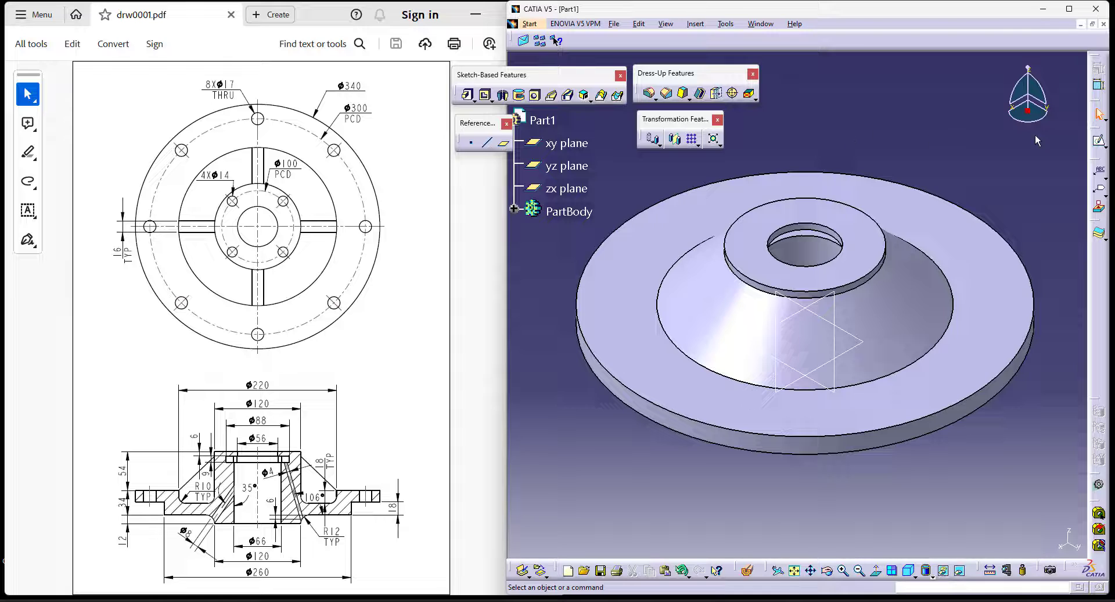
- Create a sketch on the yz plane containing the bore recess's projected lower edge as a construction line, and exit it
{"action": "left_click", "coordinate": [1097, 141]}
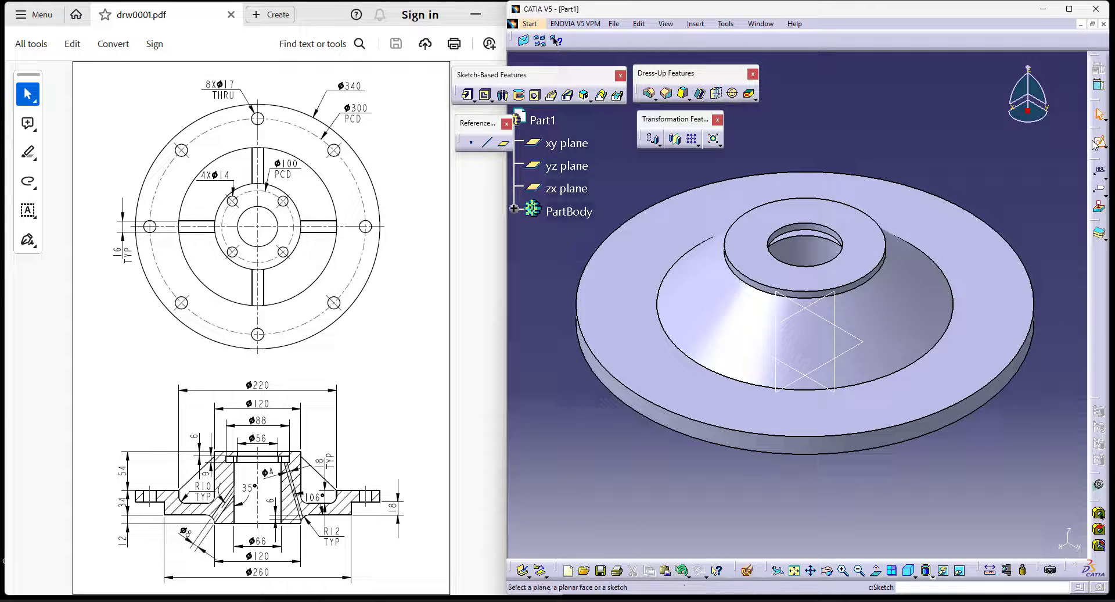
{"action": "left_click", "coordinate": [828, 389]}
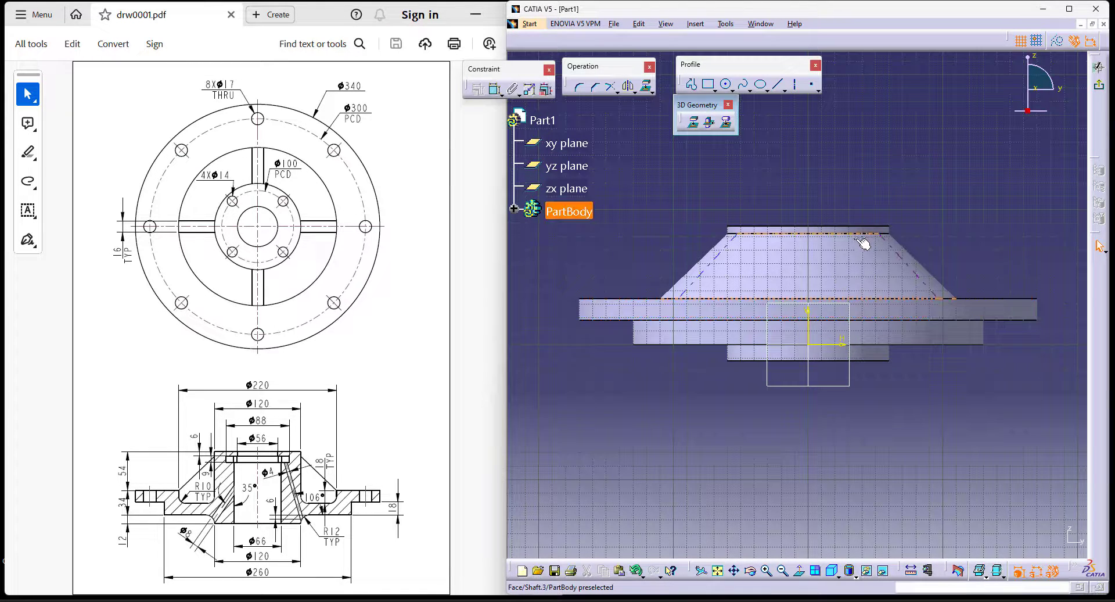
{"action": "left_click", "coordinate": [693, 122]}
{"action": "mouse_move", "coordinate": [871, 155]}
{"action": "middle_mouse_down"}
{"action": "mouse_move", "coordinate": [886, 155]}
{"action": "mouse_move", "coordinate": [850, 279]}
{"action": "mouse_move", "coordinate": [838, 203]}
{"action": "middle_mouse_up"}
{"action": "left_click", "coordinate": [833, 201]}
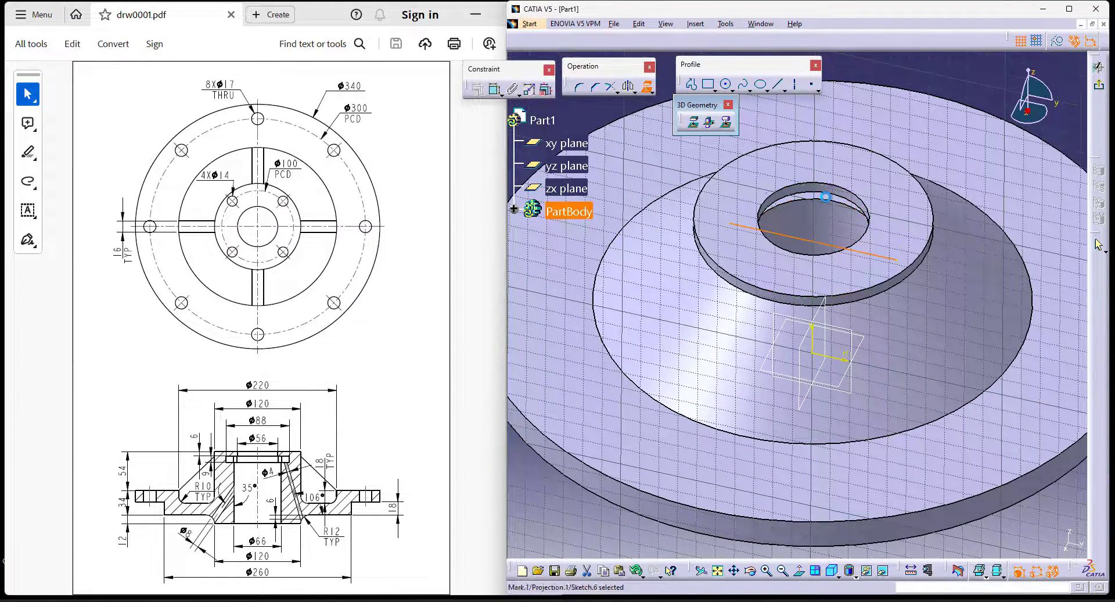
{"action": "left_click", "coordinate": [799, 571]}
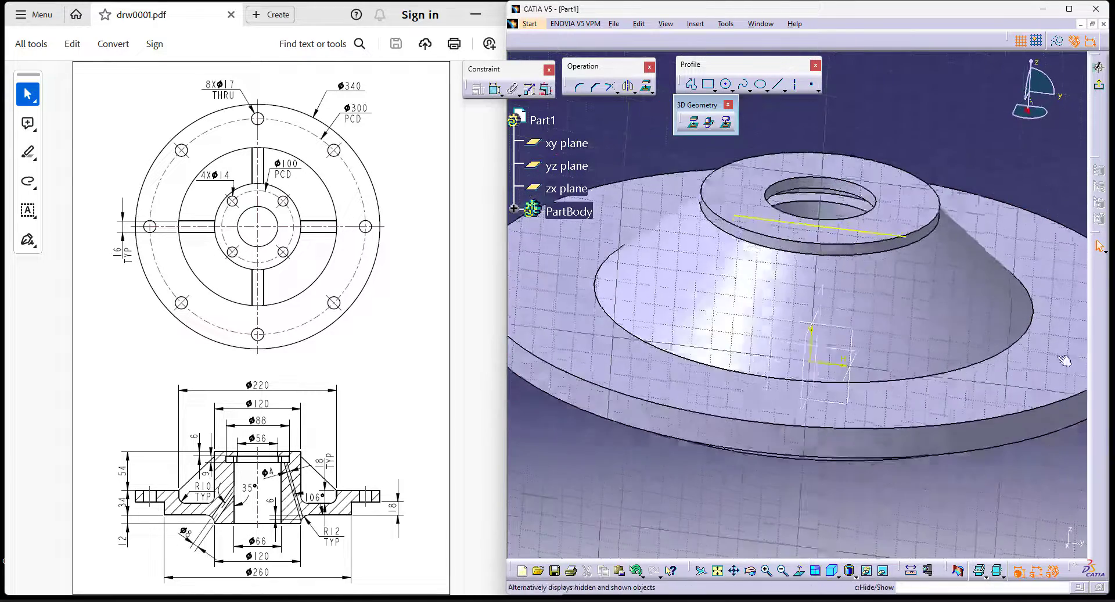
{"action": "left_click", "coordinate": [1055, 41]}
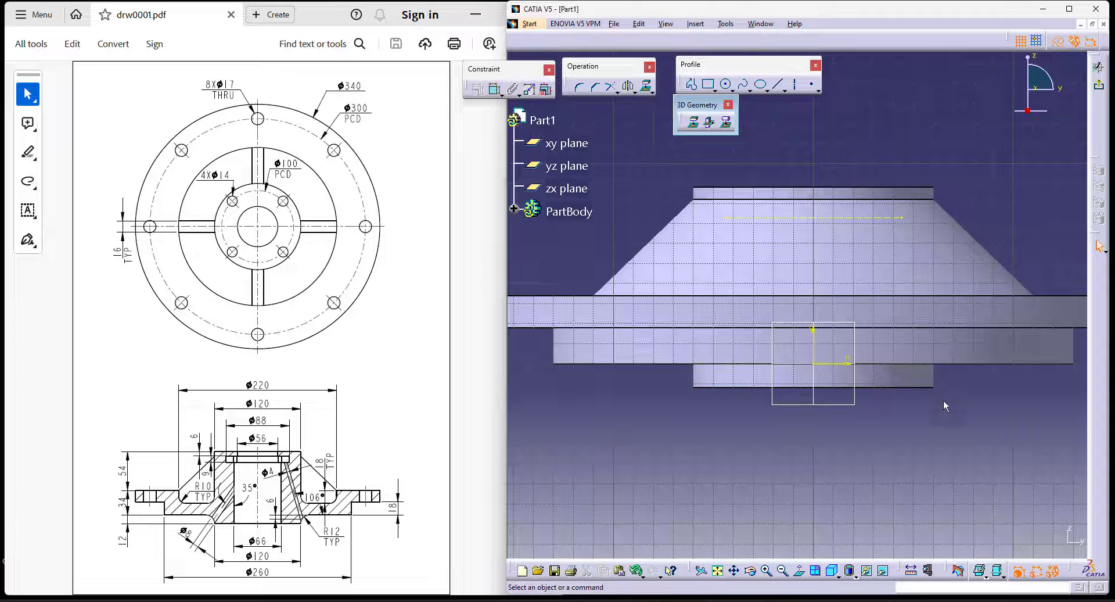
{"action": "left_click", "coordinate": [1098, 85]}
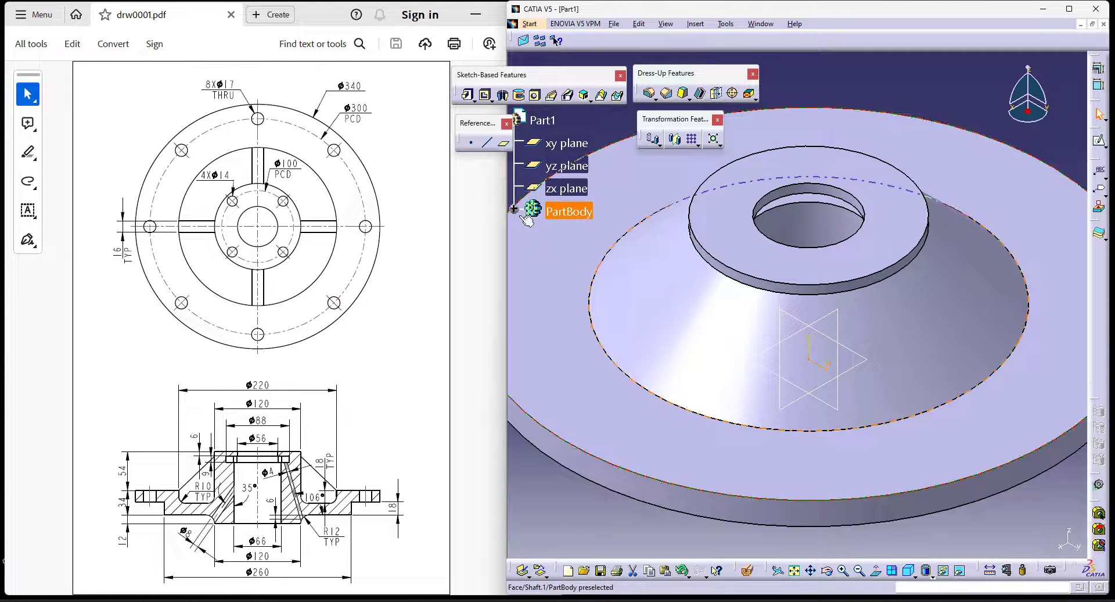
- Expand the PartBody tree and define Groove.2 as the in-work object
{"action": "left_click", "coordinate": [514, 209]}
{"action": "right_click", "coordinate": [593, 315]}
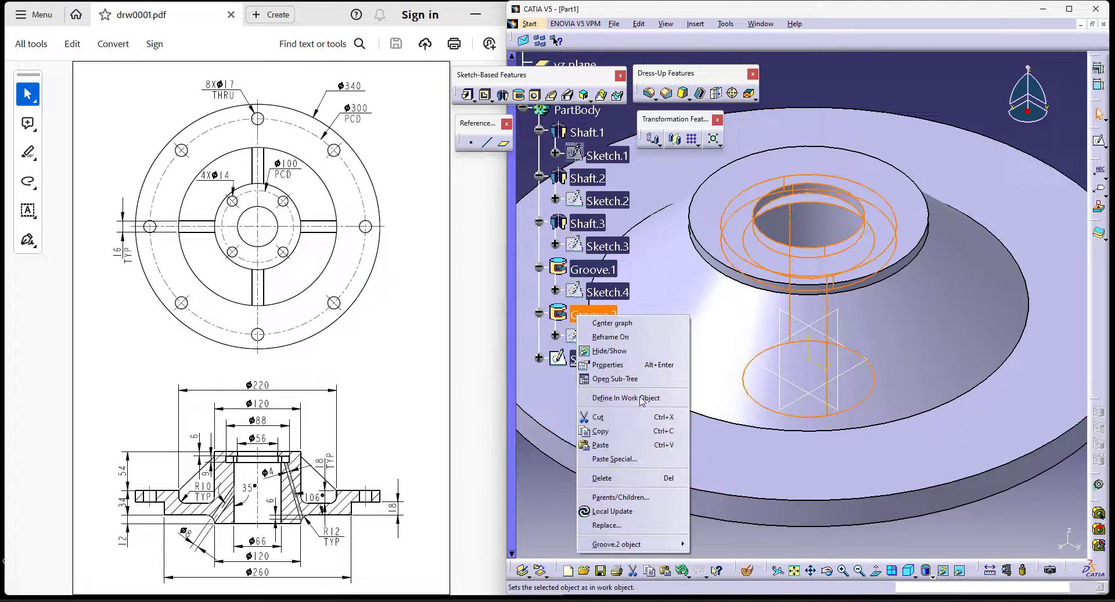
{"action": "left_click", "coordinate": [604, 401]}
{"action": "left_click", "coordinate": [842, 491]}
- Fillet the circular edge where the bottom boss meets the underside with a 12 mm radius
{"action": "middle_click_drag", "start_coordinate": [820, 292], "coordinate": [830, 336]}
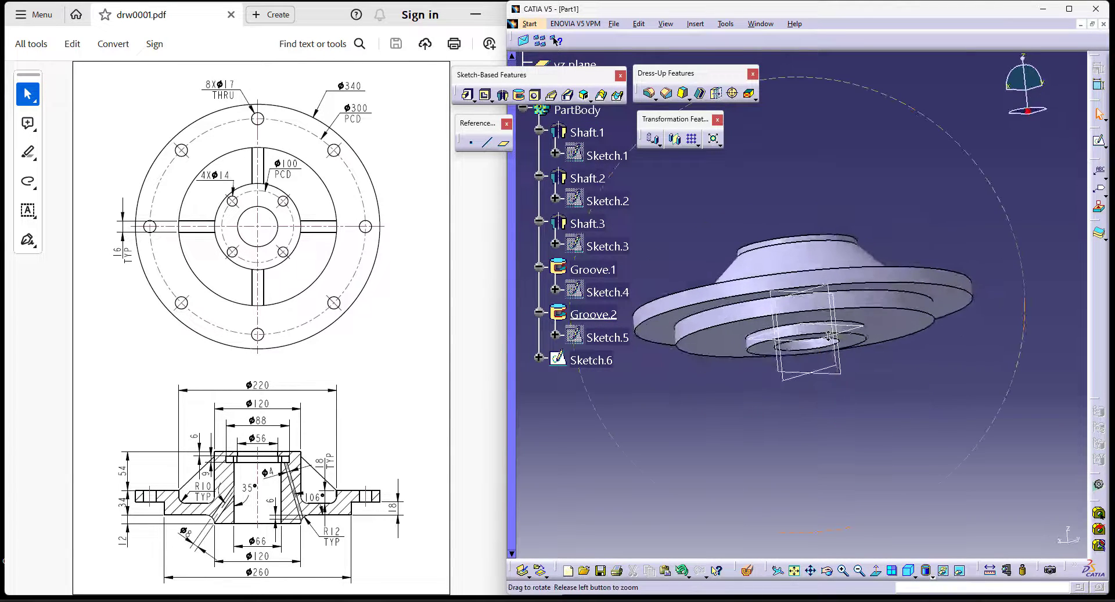
{"action": "scroll", "coordinate": [825, 331], "scroll_direction": "down", "scroll_amount": 1}
{"action": "left_click", "coordinate": [648, 95]}
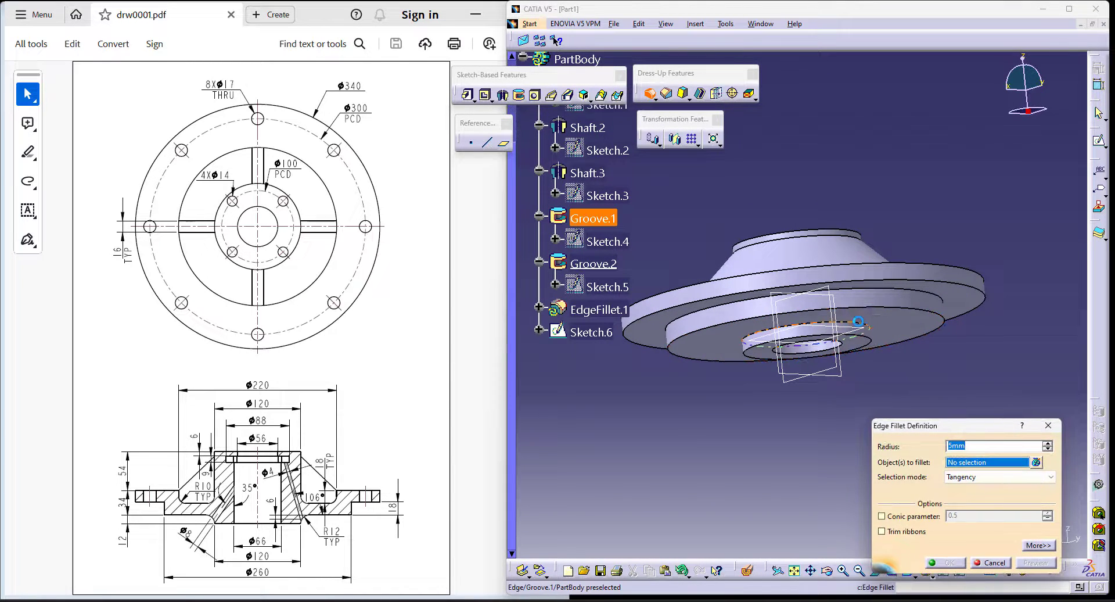
{"action": "left_click", "coordinate": [782, 330]}
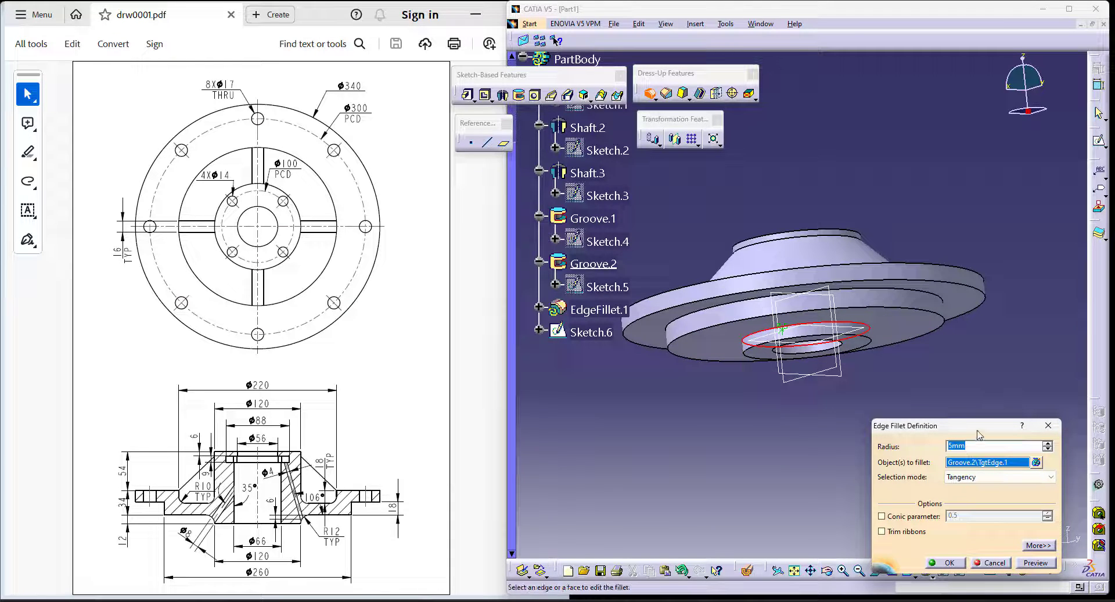
{"action": "type", "text": "12"}
{"action": "key", "text": "Return"}
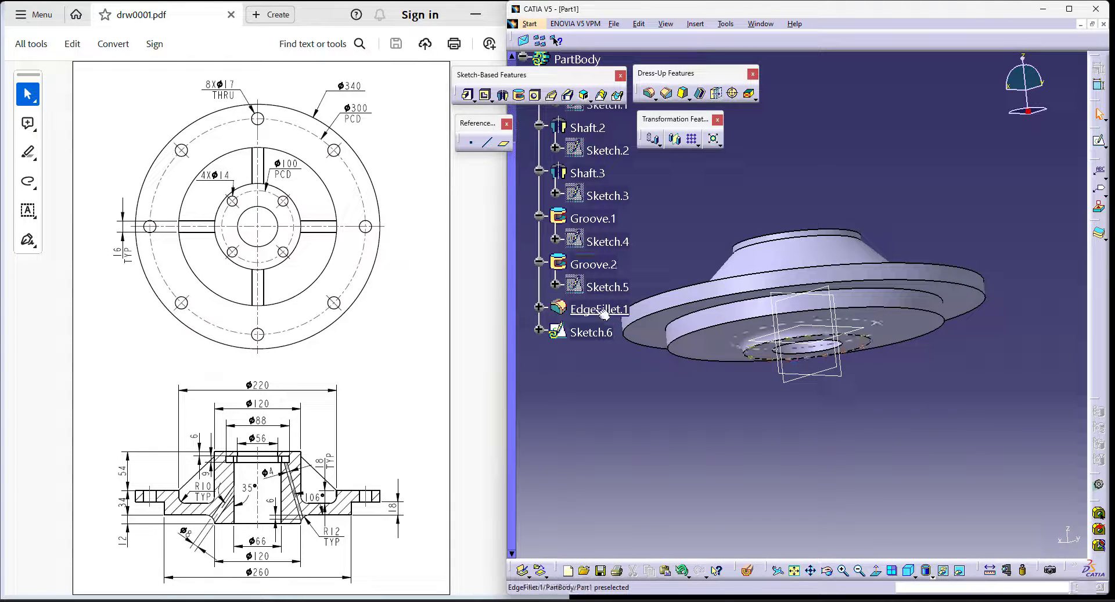
- Define Sketch.6 as the in-work object and open it for editing
{"action": "right_click", "coordinate": [588, 331]}
{"action": "left_click", "coordinate": [638, 416]}
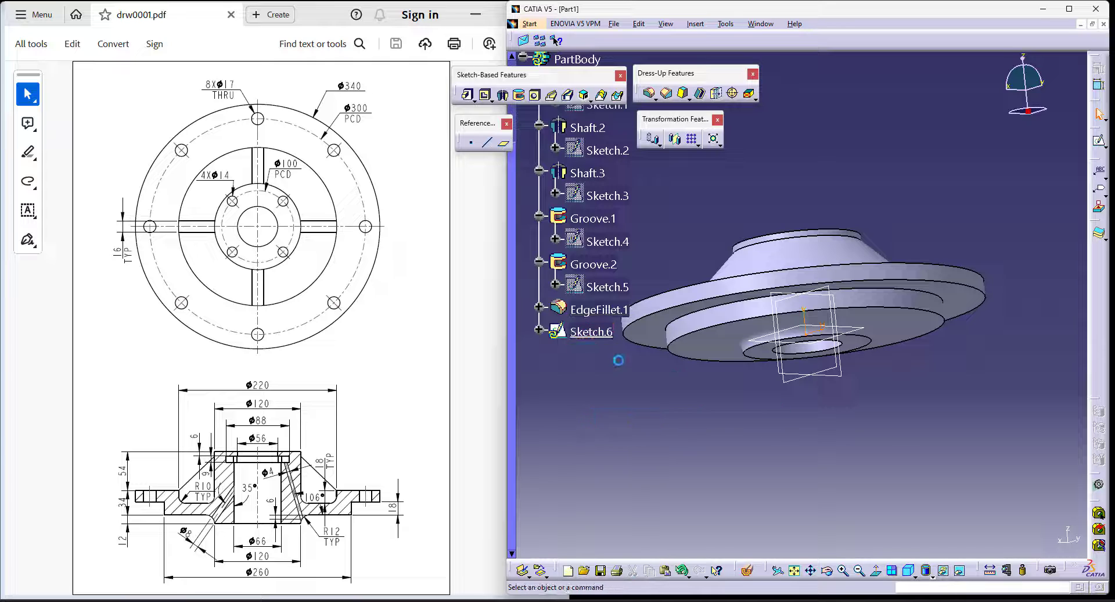
{"action": "double_click", "coordinate": [591, 332]}
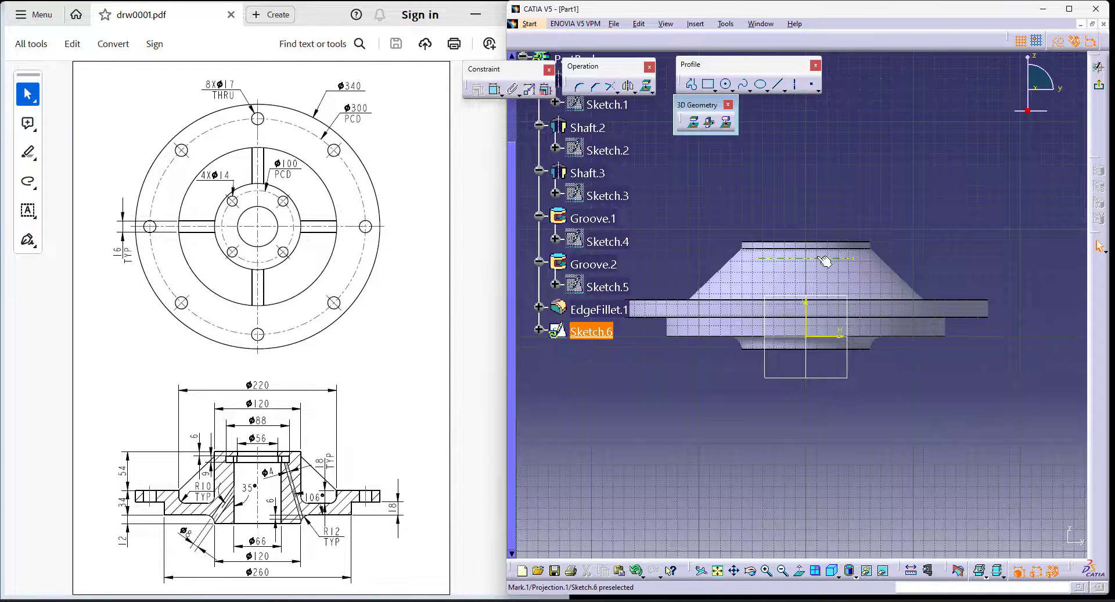
- Project the silhouette of the underside boss fillet into the sketch, viewed normal to the sketch plane
{"action": "middle_click_drag", "start_coordinate": [918, 443], "coordinate": [941, 458]}
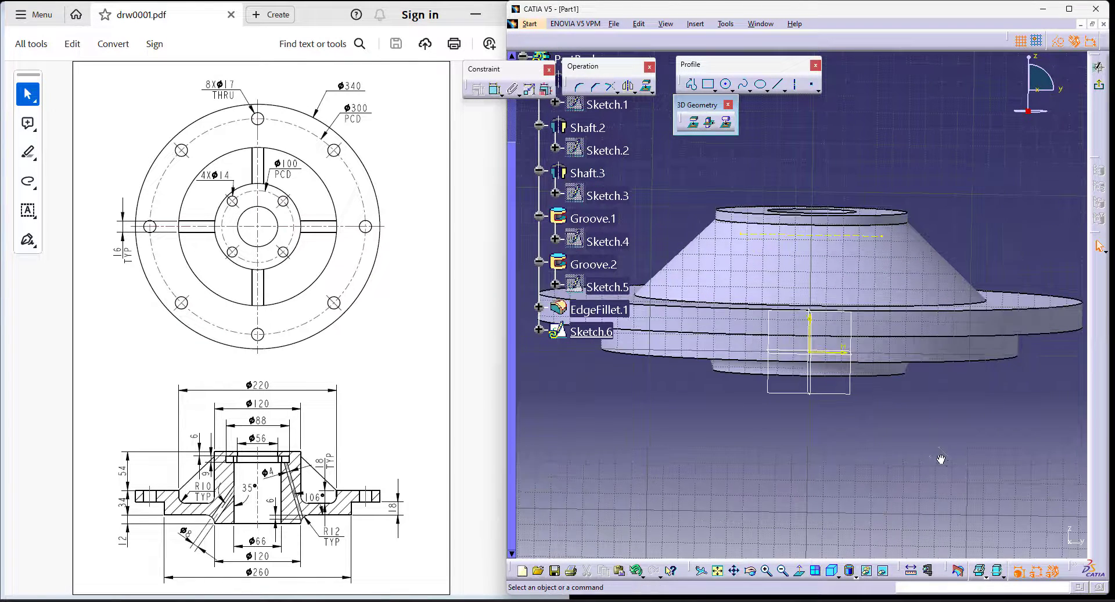
{"action": "left_click", "coordinate": [799, 574]}
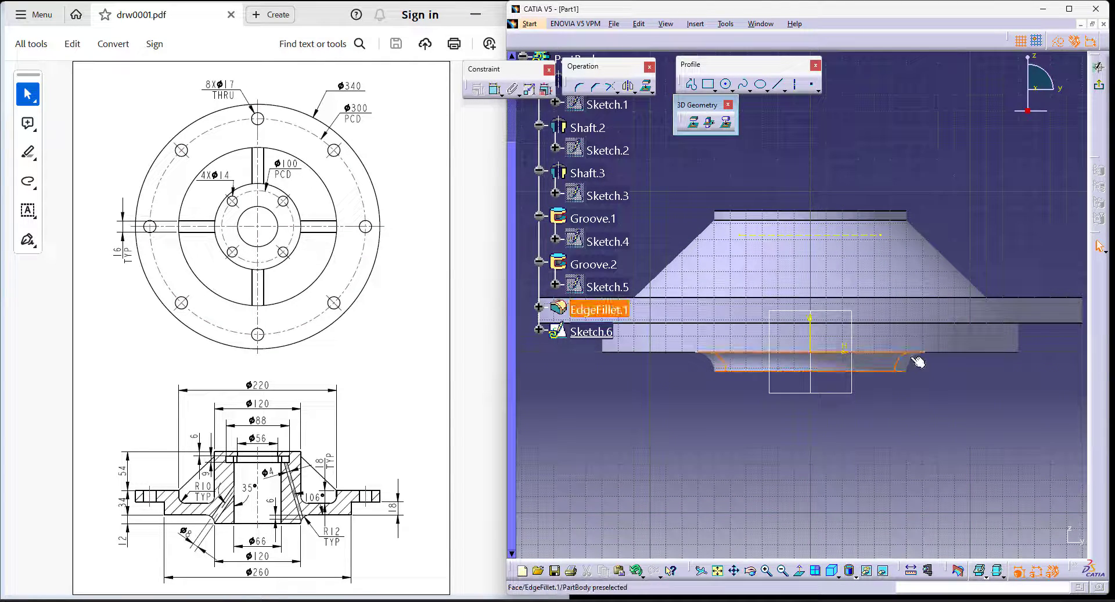
{"action": "left_click", "coordinate": [726, 122]}
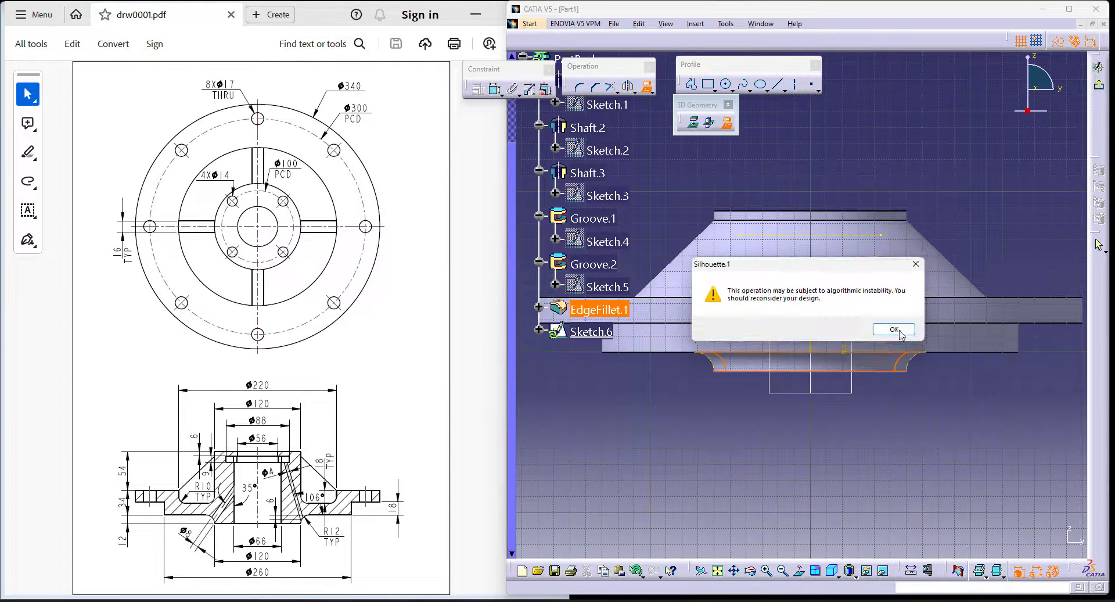
{"action": "left_click", "coordinate": [893, 329]}
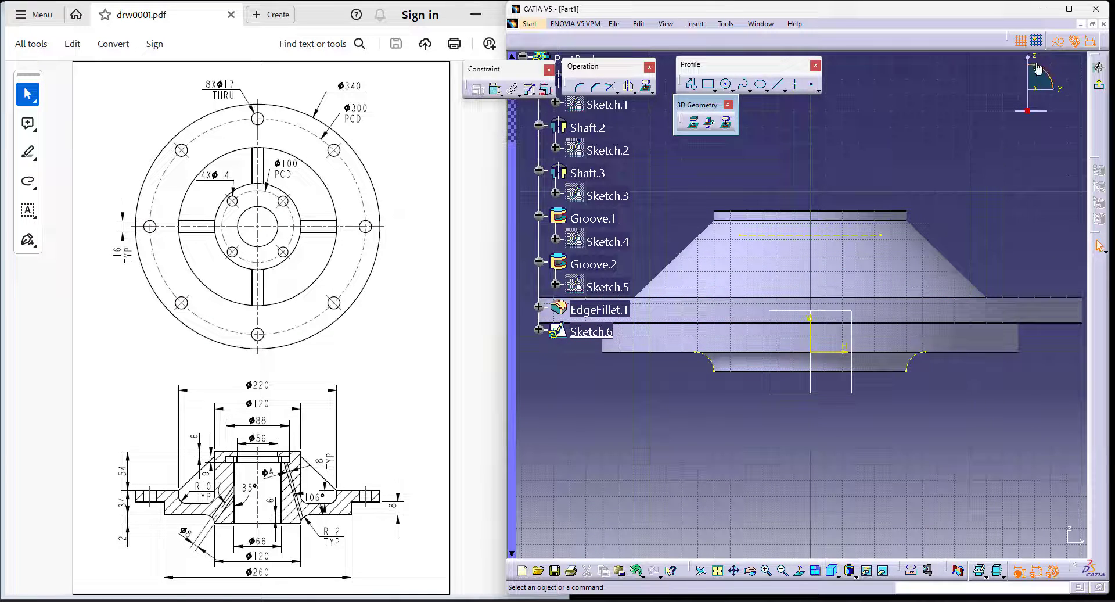
- Draw a slanted line from the projected fillet arc on the positive y side up to the construction line
{"action": "left_click", "coordinate": [778, 85]}
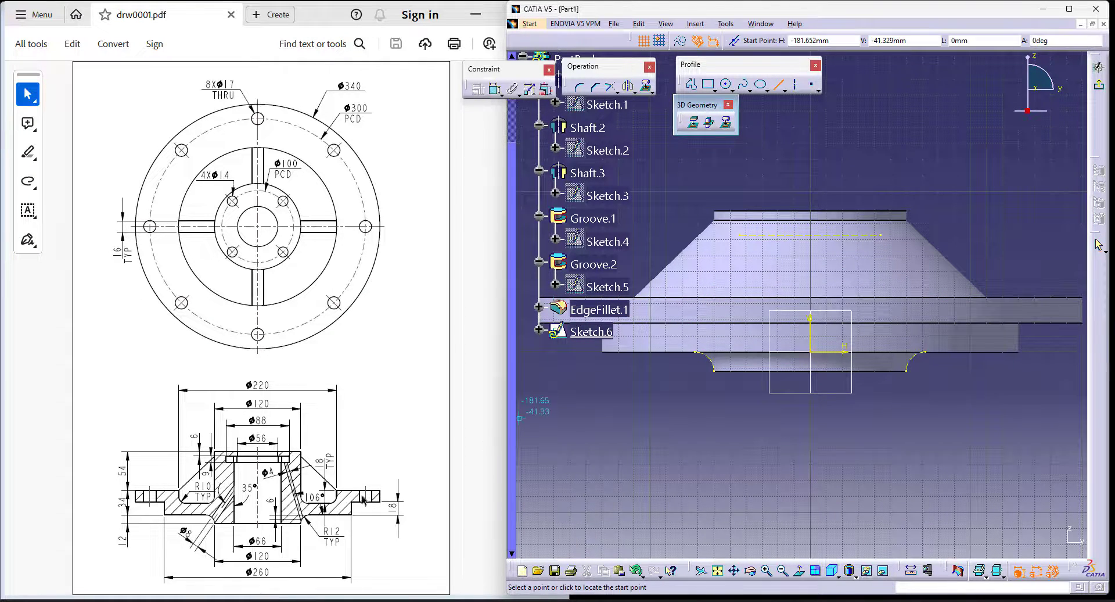
{"action": "left_click", "coordinate": [913, 354]}
{"action": "left_click", "coordinate": [872, 231]}
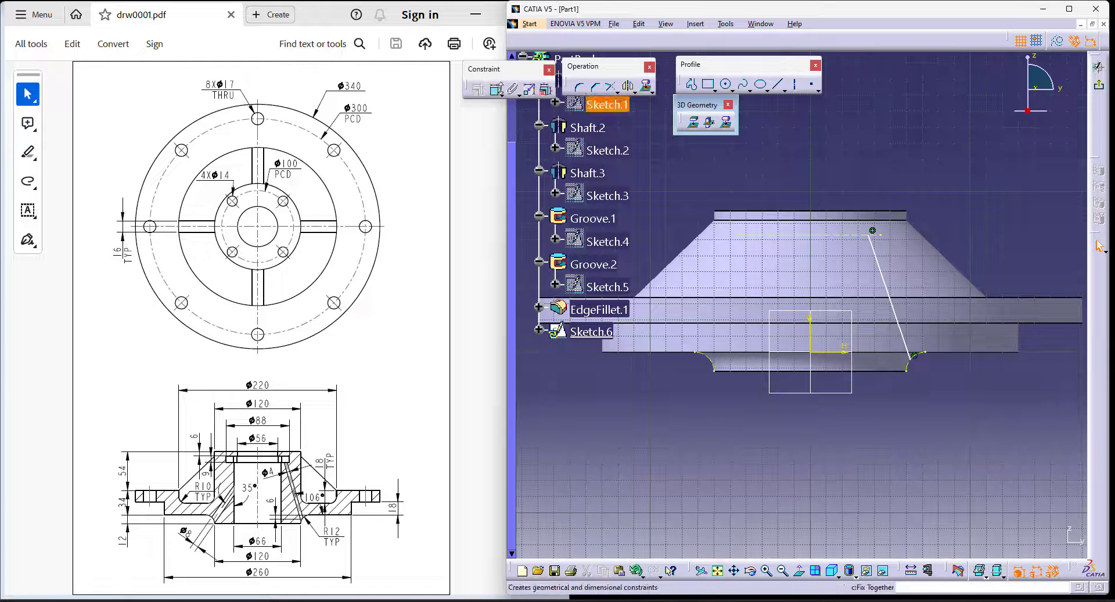
- Constrain the slanted line's angle to the horizontal at 106 degrees, as given in the drawing
{"action": "left_click", "coordinate": [494, 91]}
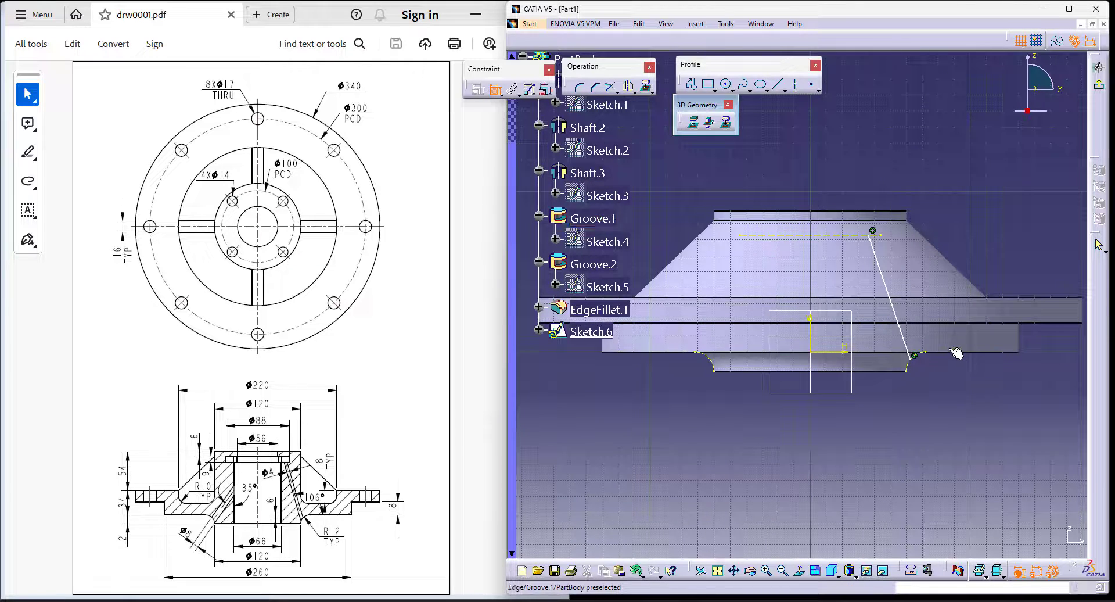
{"action": "left_click", "coordinate": [942, 335]}
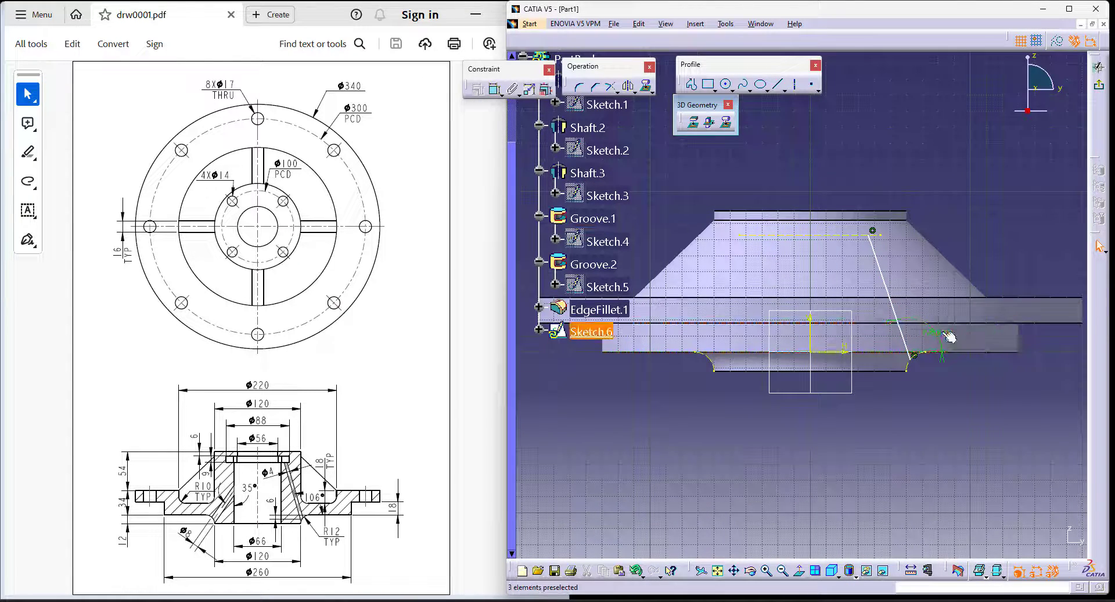
{"action": "double_click", "coordinate": [945, 335]}
{"action": "type", "text": "10"}
{"action": "left_click", "coordinate": [1000, 443]}
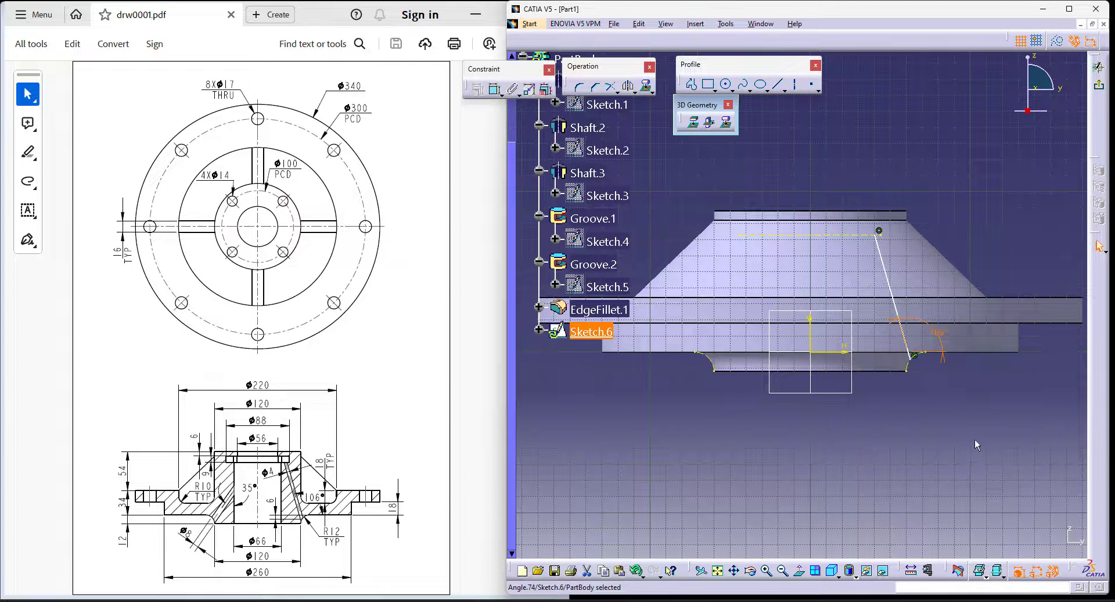
- Constrain the slanted line's lower endpoint 6 mm below the flange's underside edge and exit the sketch
{"action": "left_click", "coordinate": [494, 90]}
{"action": "left_click", "coordinate": [962, 355]}
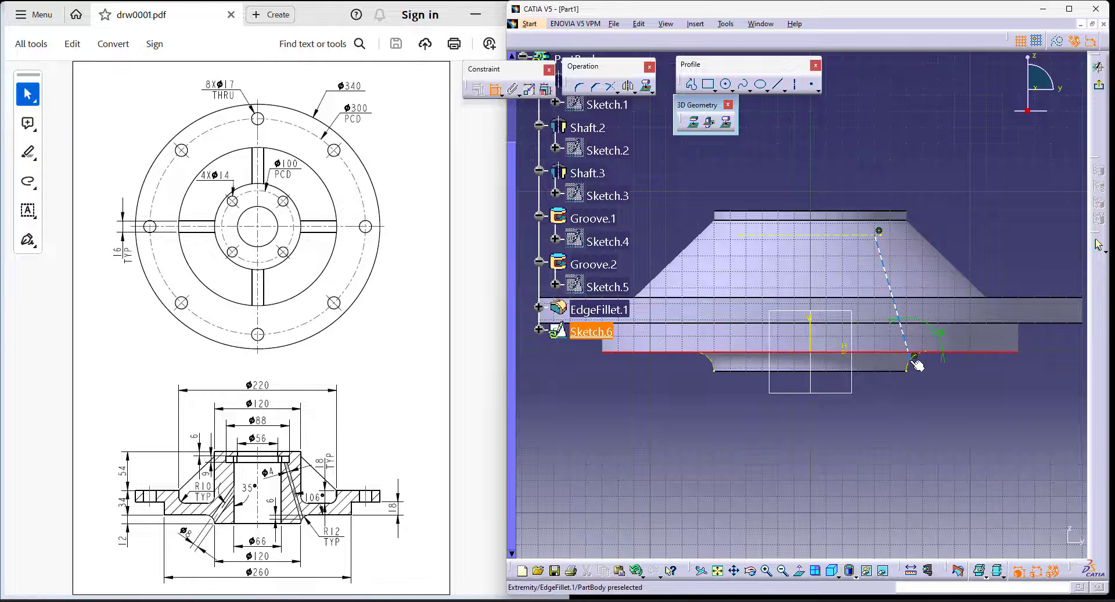
{"action": "left_click", "coordinate": [914, 360]}
{"action": "left_click", "coordinate": [965, 402]}
{"action": "double_click", "coordinate": [966, 399]}
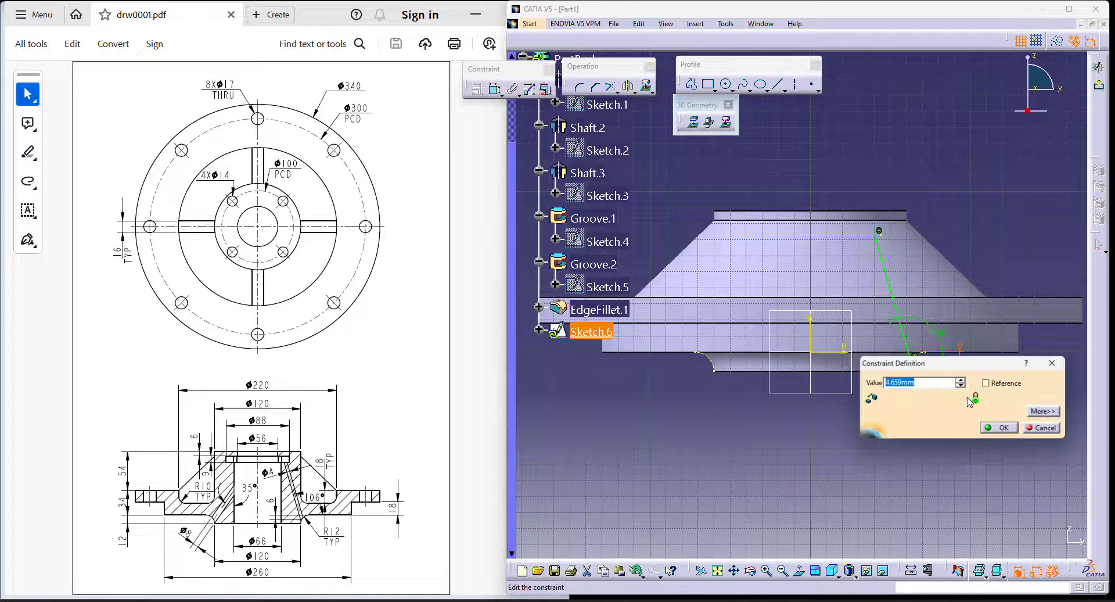
{"action": "type", "text": "6"}
{"action": "key", "text": "Return"}
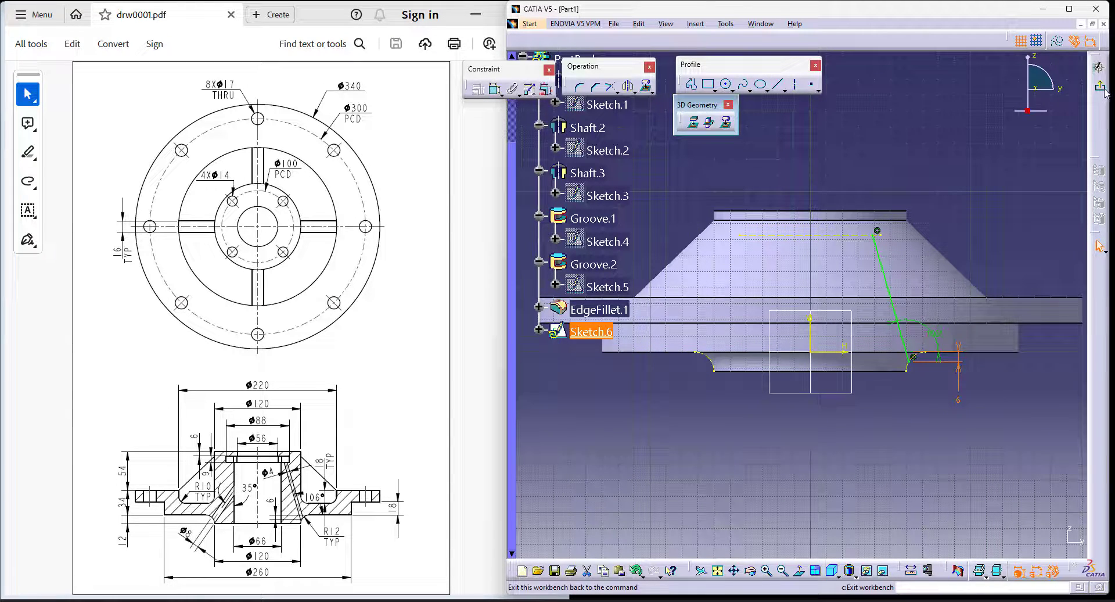
{"action": "left_click", "coordinate": [1099, 246]}
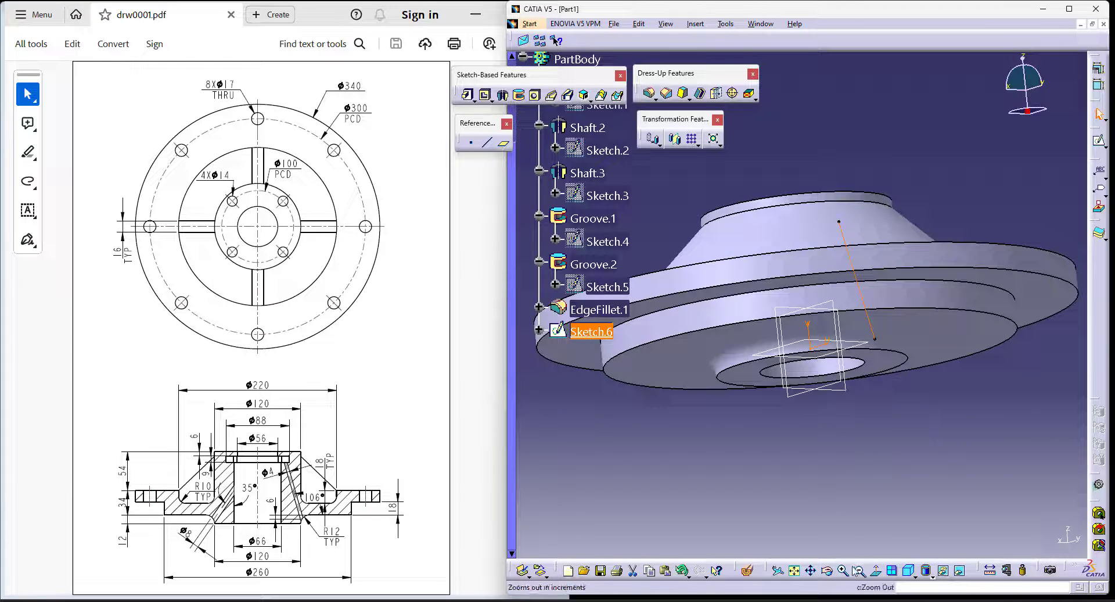
- Create a reference plane normal to the slanted line at its upper endpoint
{"action": "left_click", "coordinate": [907, 571]}
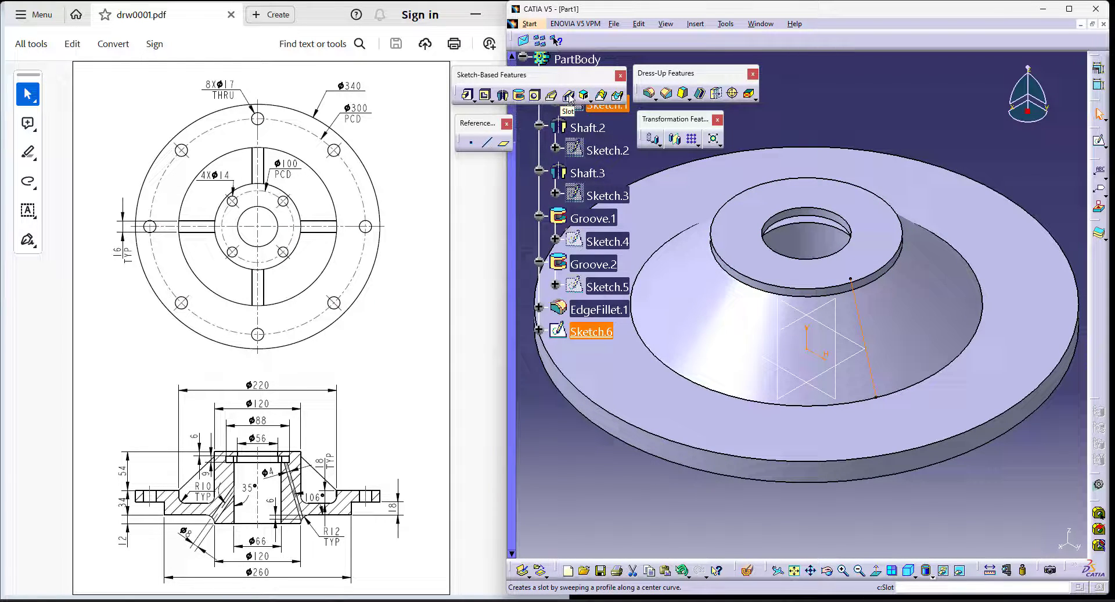
{"action": "left_click", "coordinate": [505, 145]}
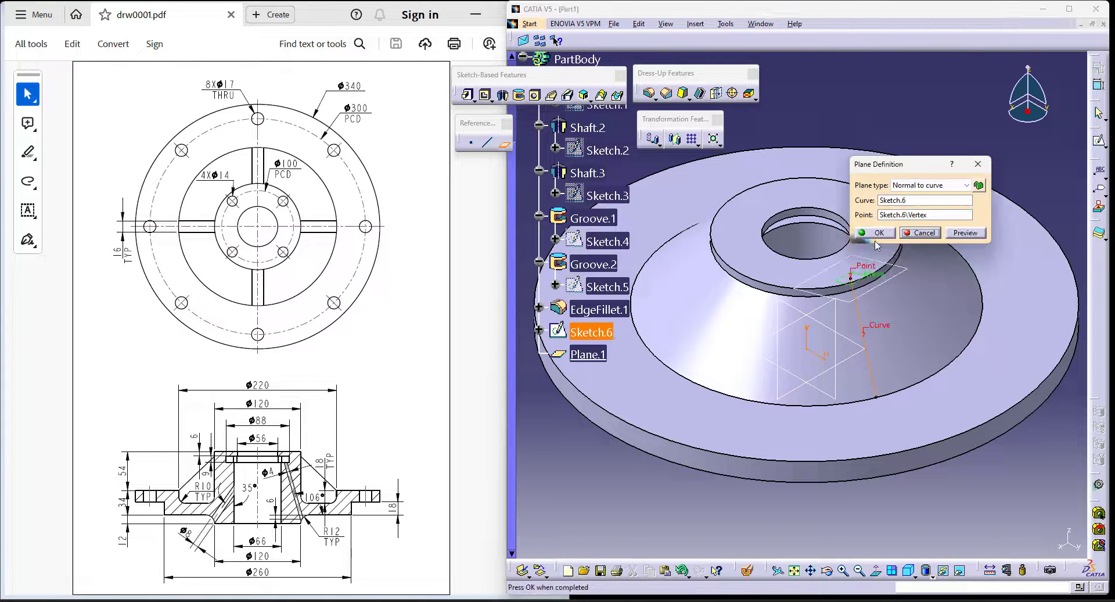
{"action": "left_click", "coordinate": [880, 233]}
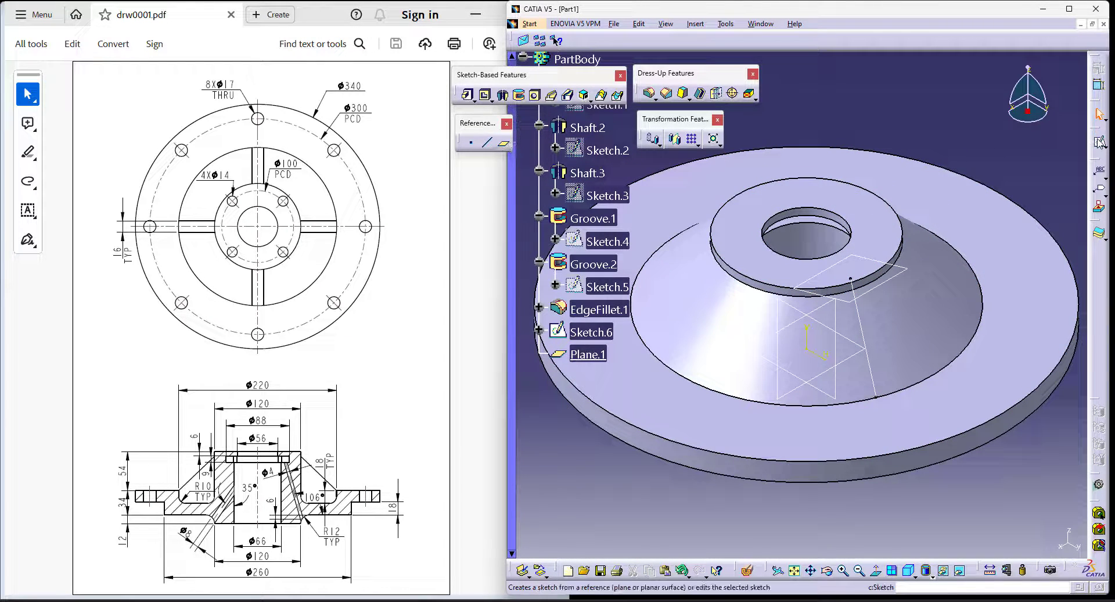
- On the new normal plane, sketch a circle about 20 mm in diameter centred on the slanted line's upper endpoint
{"action": "left_click", "coordinate": [904, 269]}
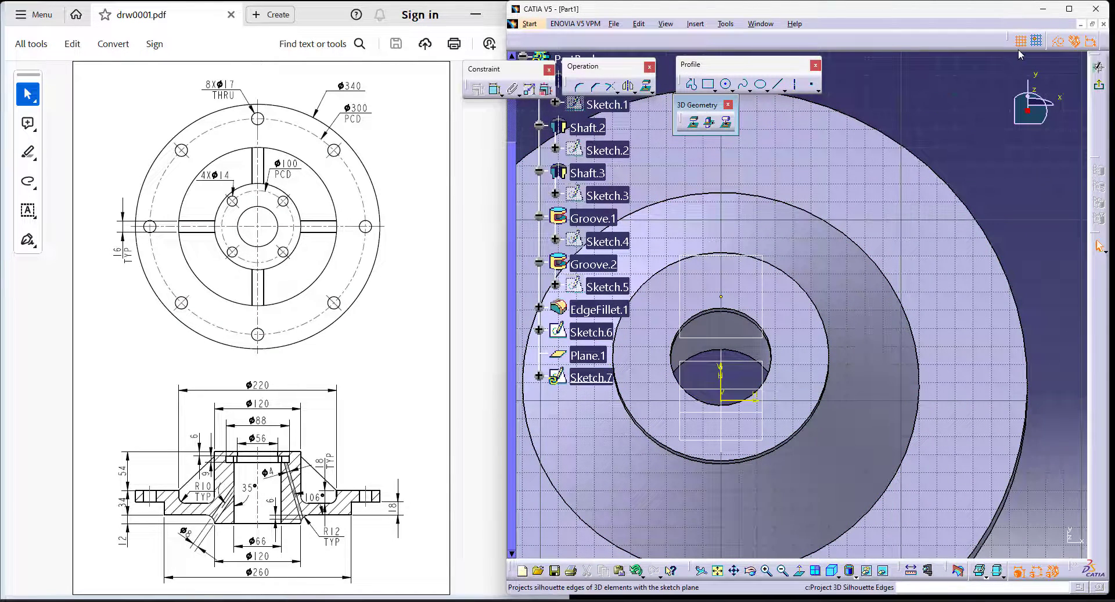
{"action": "left_click", "coordinate": [1052, 46]}
{"action": "middle_click_drag", "start_coordinate": [953, 125], "coordinate": [976, 113]}
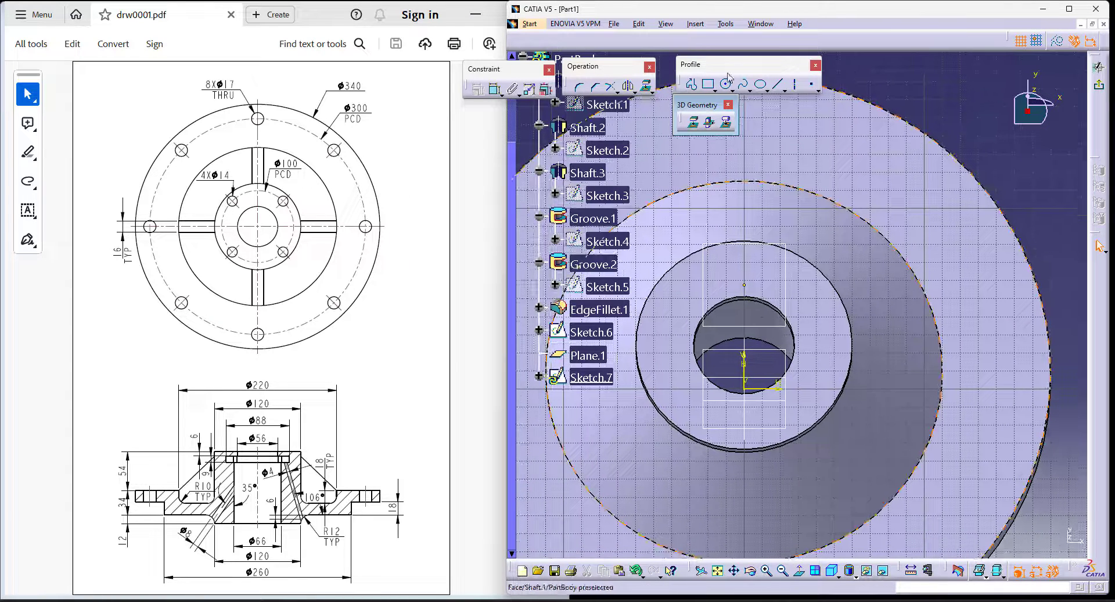
{"action": "left_click", "coordinate": [727, 85]}
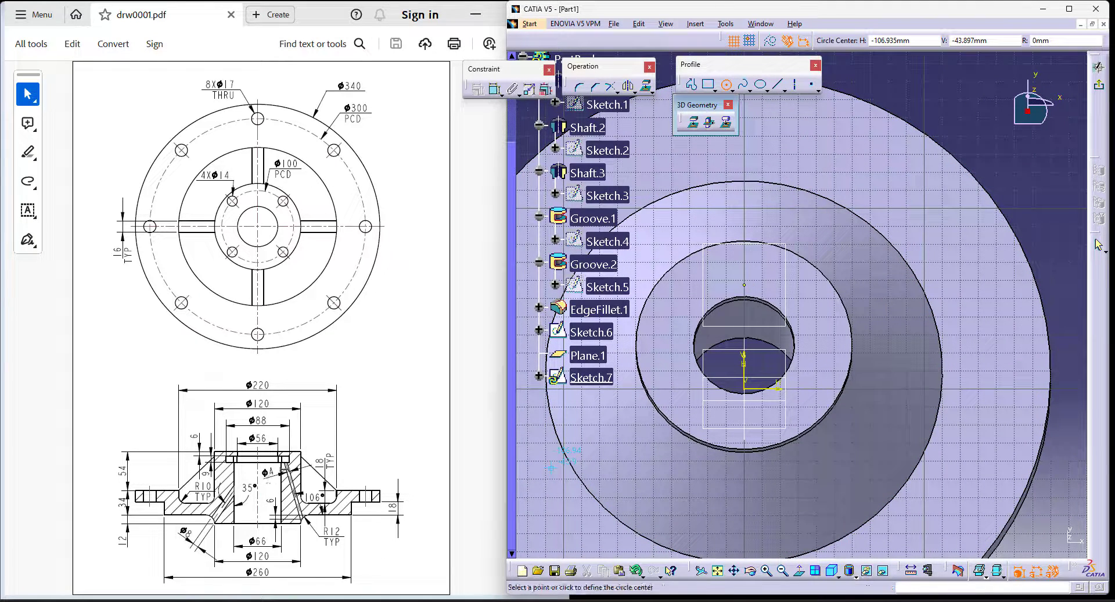
{"action": "left_click", "coordinate": [746, 286]}
{"action": "left_click", "coordinate": [757, 298]}
- Dimension the circle's diameter as 4 mm and exit the sketch
{"action": "left_click", "coordinate": [495, 89]}
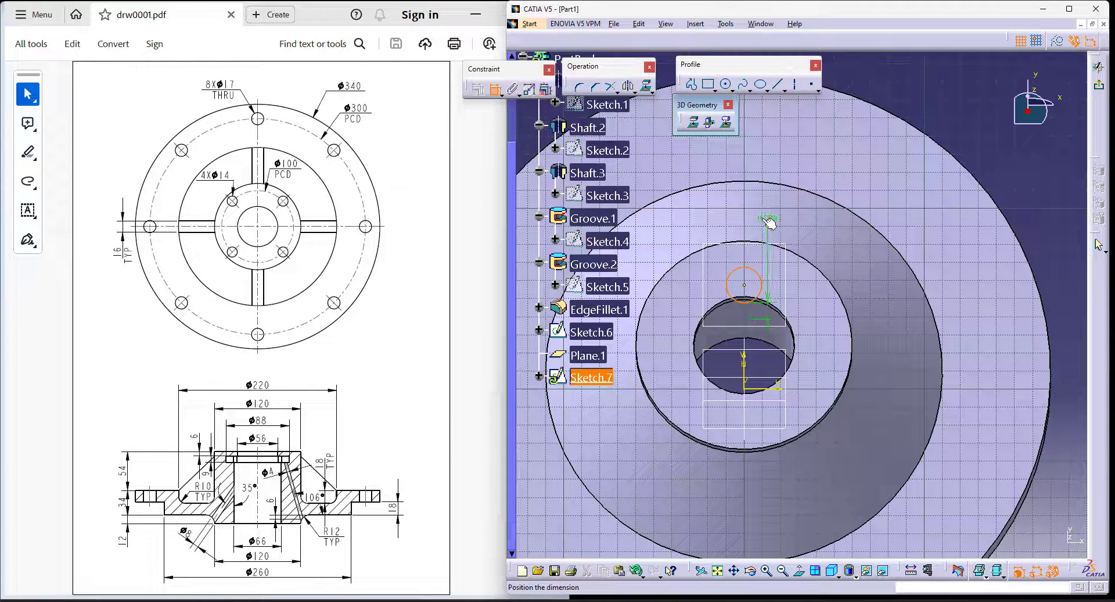
{"action": "double_click", "coordinate": [935, 122]}
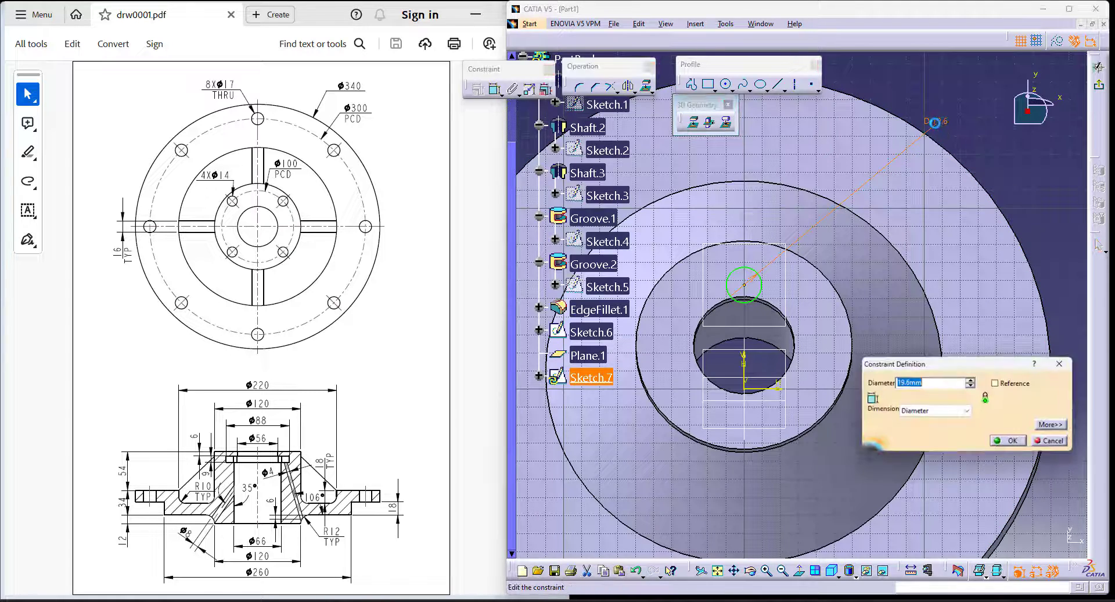
{"action": "type", "text": "4"}
{"action": "key", "text": "Return"}
{"action": "left_click", "coordinate": [1099, 88]}
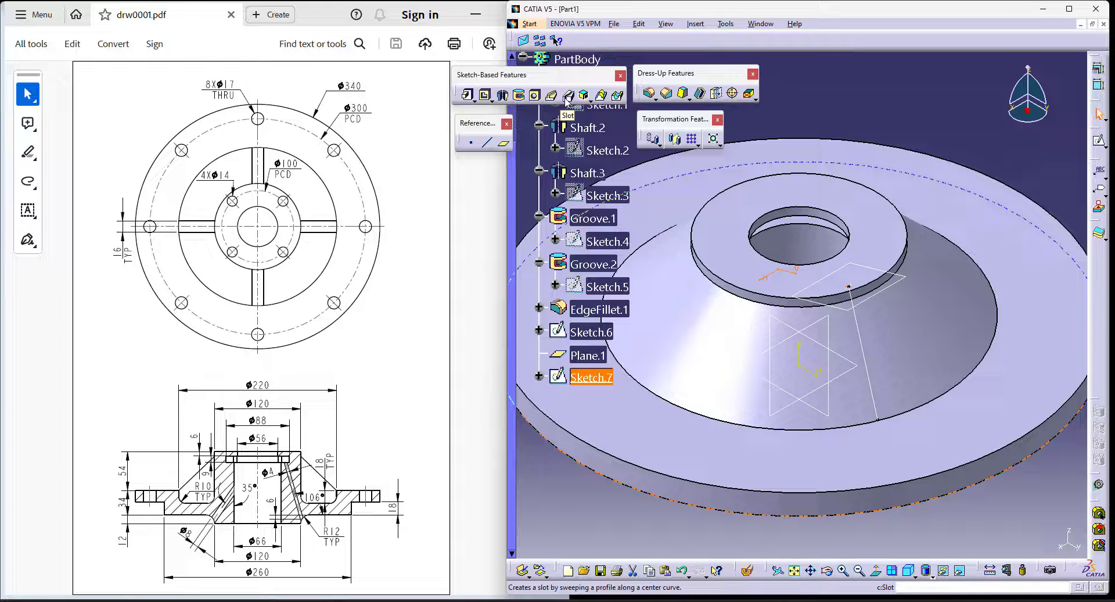
- Cut a slot with the Sketch.7 circle as profile and Sketch.6 as center curve, with Merge slot's ends enabled
{"action": "left_click", "coordinate": [567, 95]}
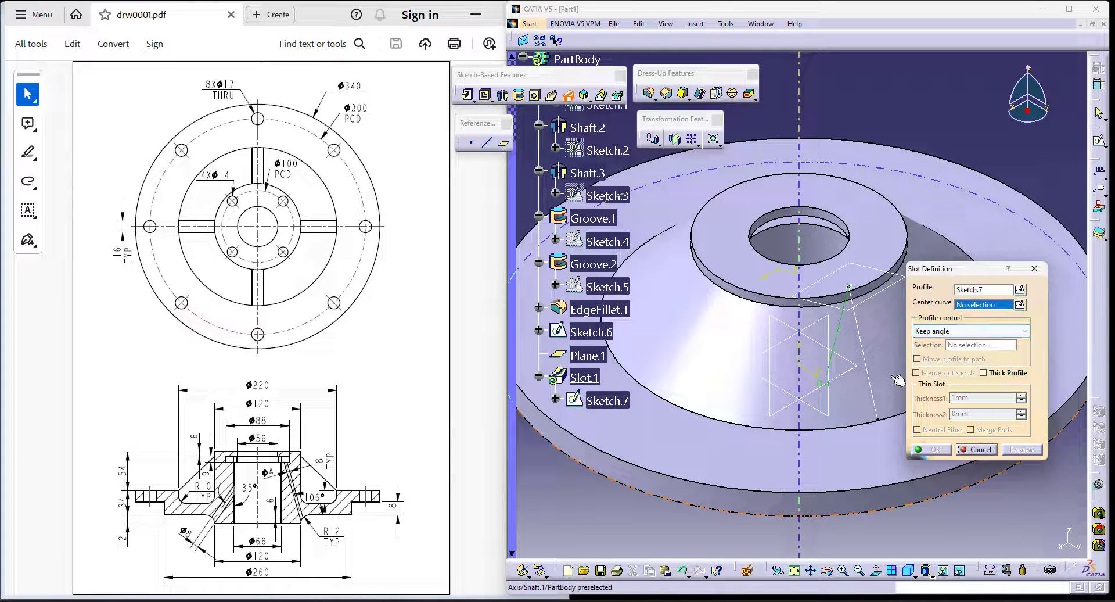
{"action": "left_click", "coordinate": [862, 346]}
{"action": "middle_click_drag", "start_coordinate": [832, 528], "coordinate": [840, 308]}
{"action": "middle_click_drag", "start_coordinate": [859, 438], "coordinate": [706, 303]}
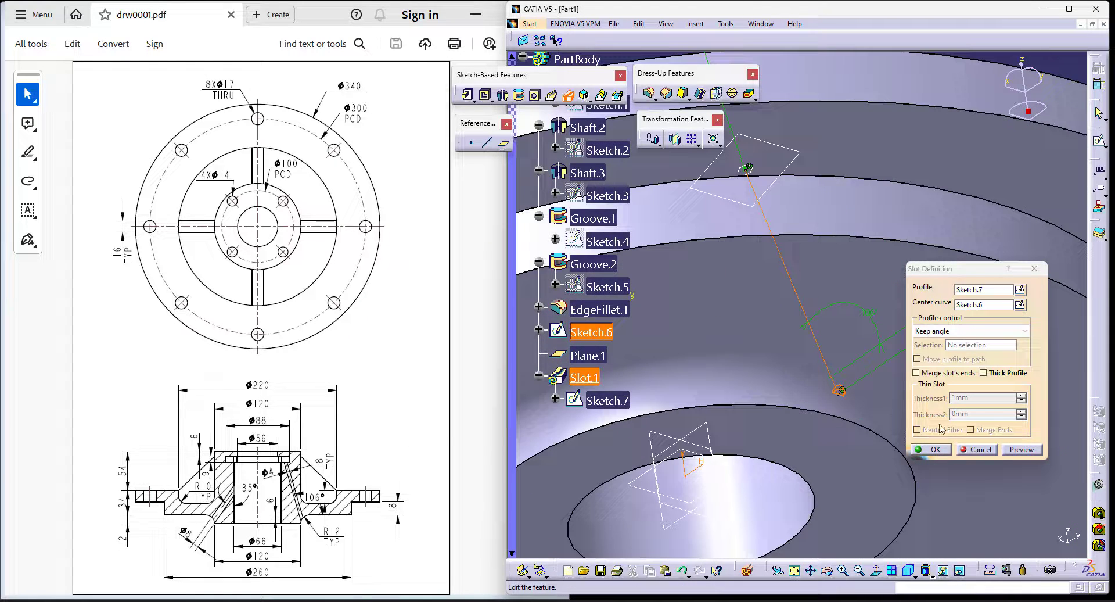
{"action": "left_click", "coordinate": [944, 376]}
{"action": "left_click", "coordinate": [935, 449]}
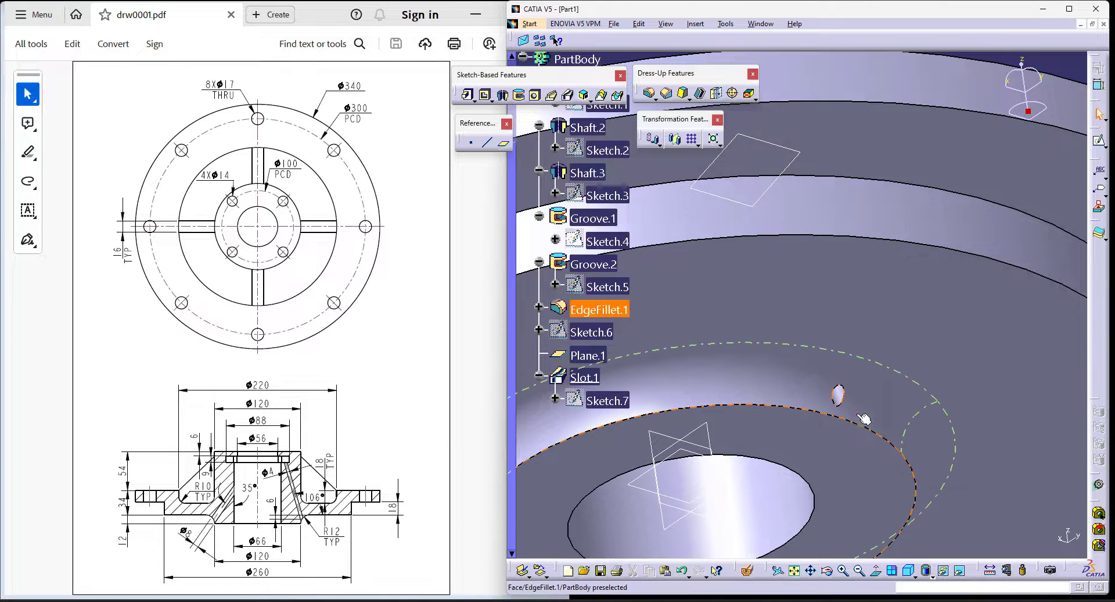
{"action": "left_click", "coordinate": [915, 572]}
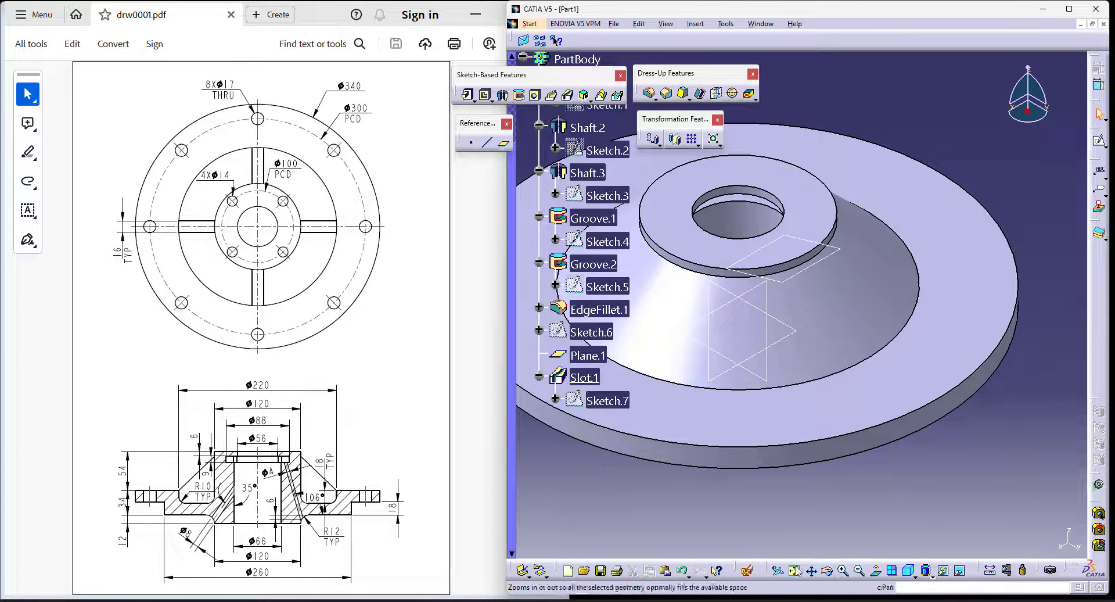
- Check the inclined oil hole inside the hub with a temporary section view
{"action": "left_click", "coordinate": [748, 570]}
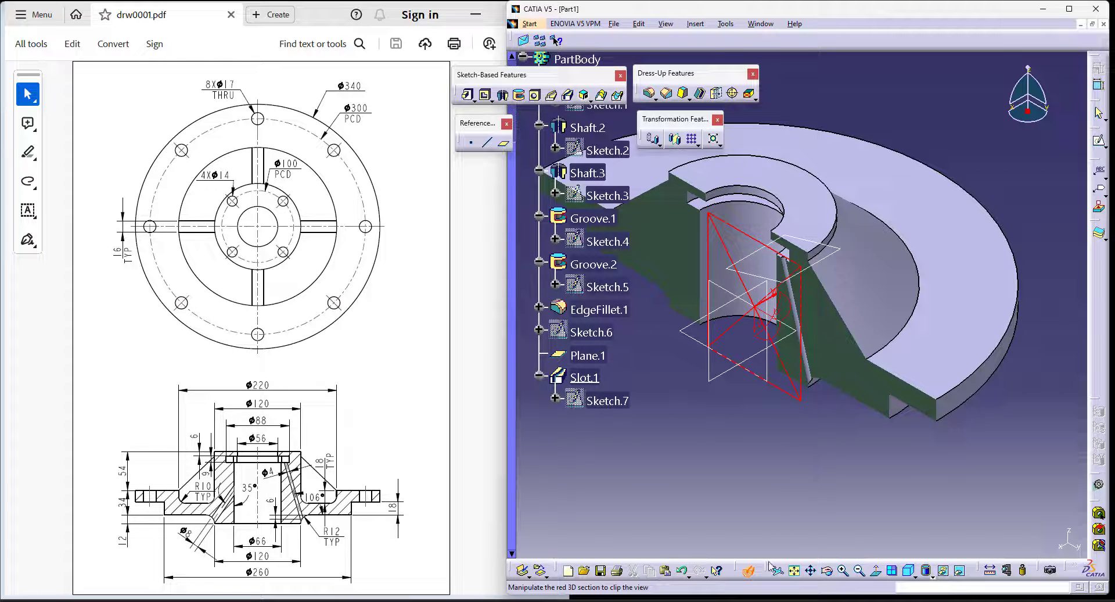
{"action": "left_click", "coordinate": [748, 570]}
{"action": "middle_click_drag", "start_coordinate": [925, 481], "coordinate": [864, 504]}
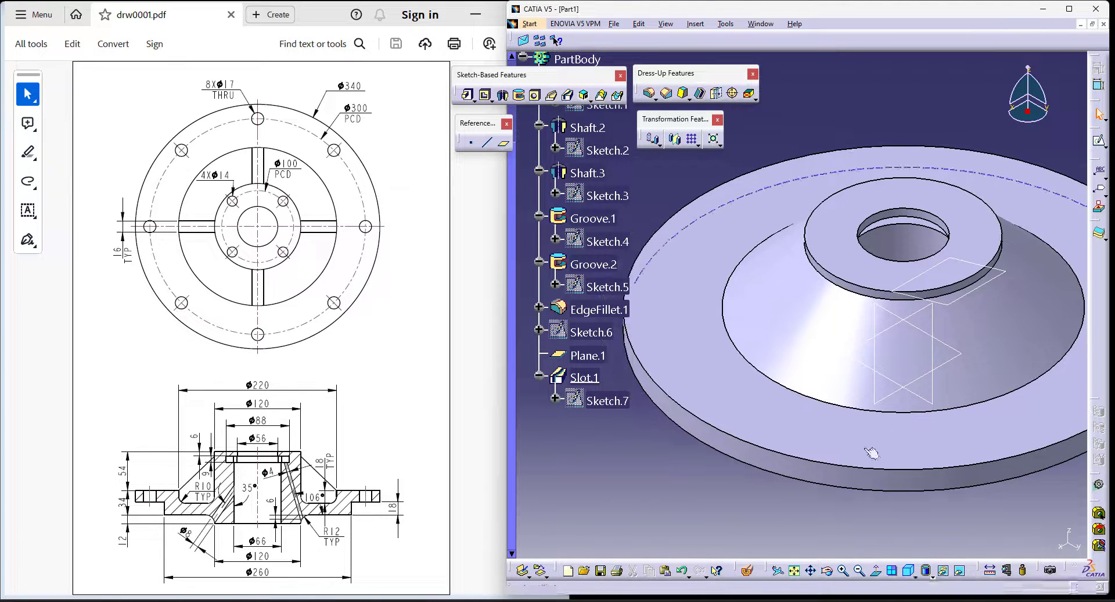
- Start a sketch on the yz plane and project the flange's upper edge into it as a construction line
{"action": "left_click", "coordinate": [886, 314]}
{"action": "left_click", "coordinate": [1100, 142]}
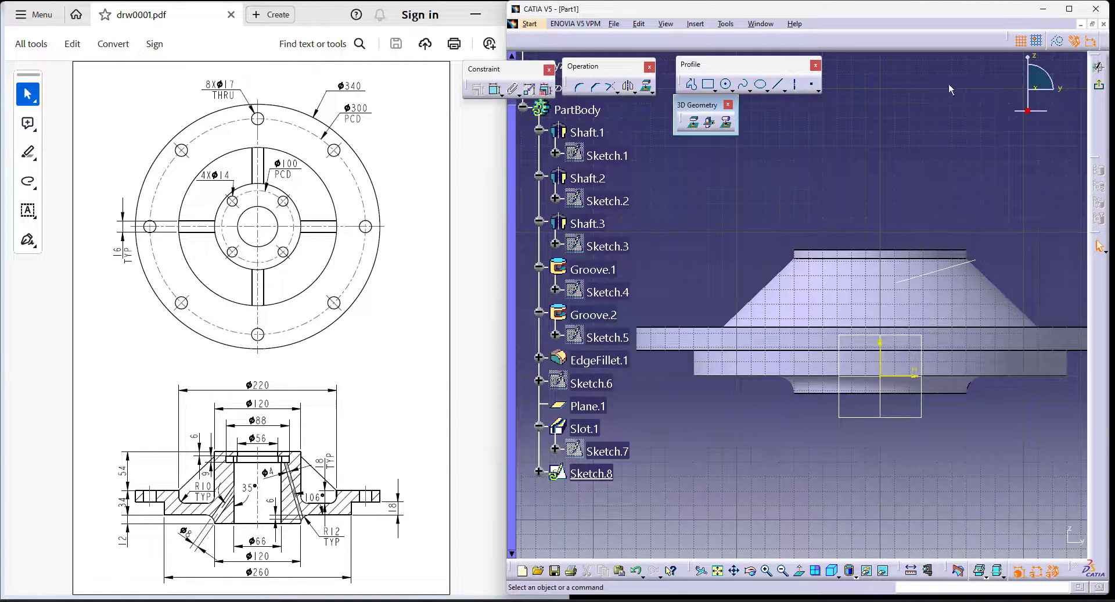
{"action": "left_click", "coordinate": [726, 122]}
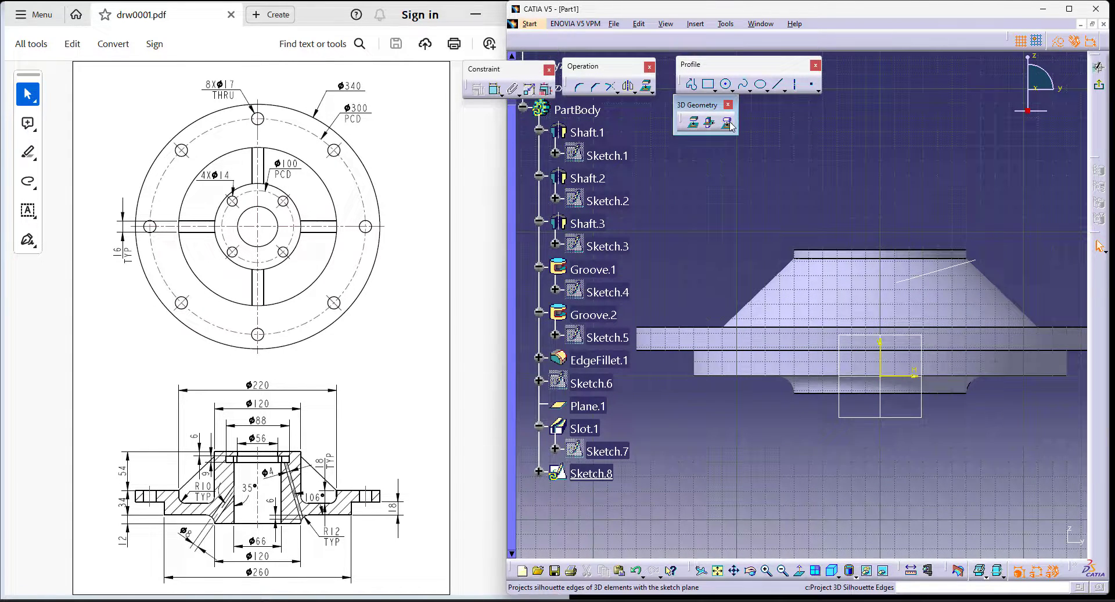
{"action": "left_click", "coordinate": [799, 397]}
{"action": "left_click", "coordinate": [890, 337]}
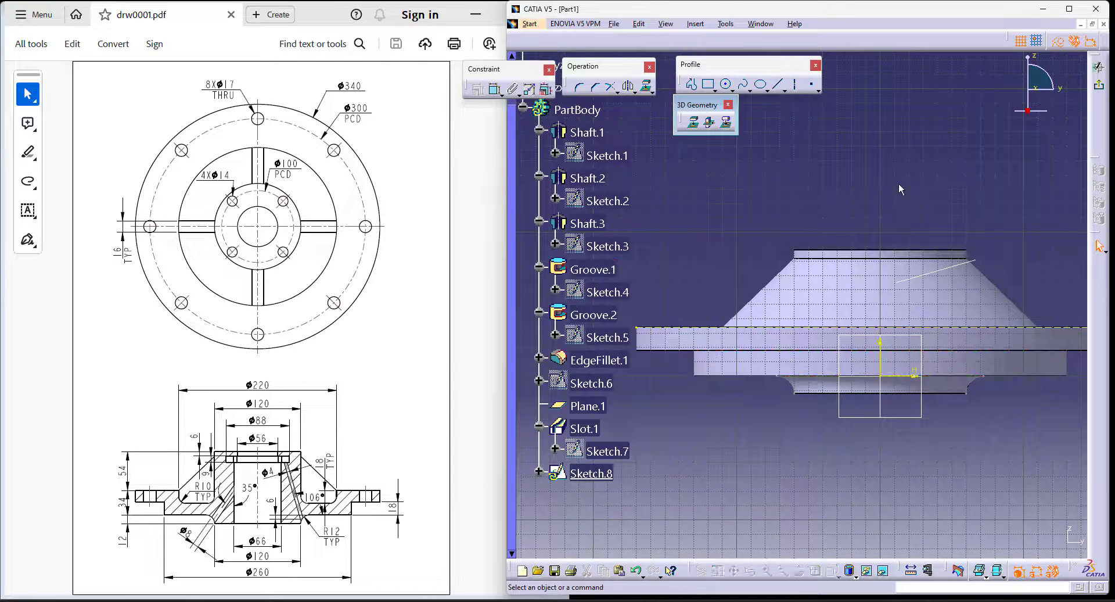
- Sketch an inclined line from the underside fillet up to the projected upper edge of the flange
{"action": "left_click", "coordinate": [774, 88]}
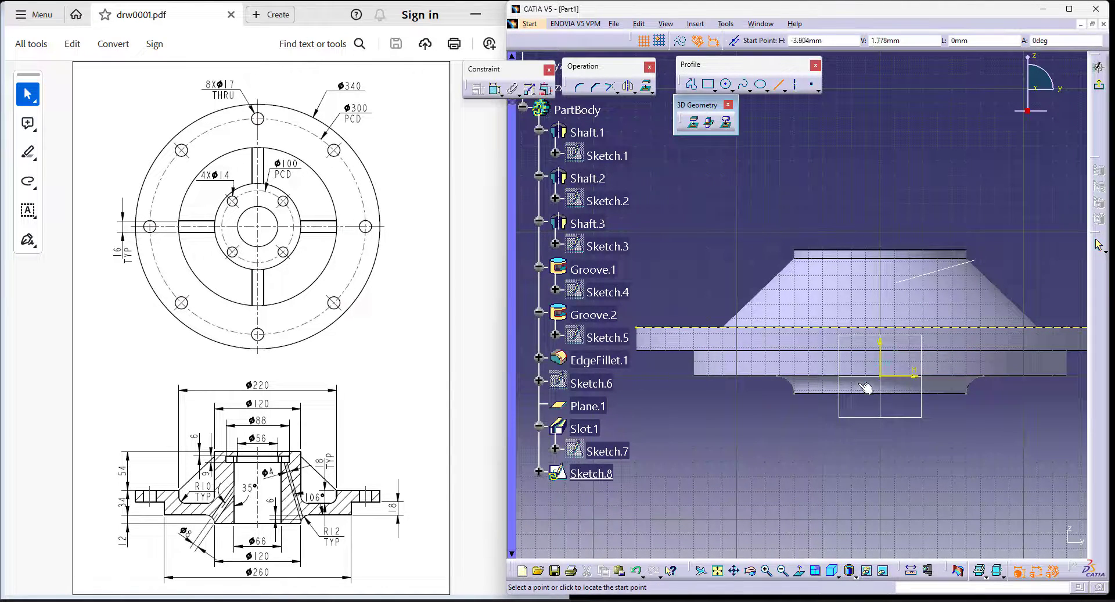
{"action": "left_click", "coordinate": [791, 382]}
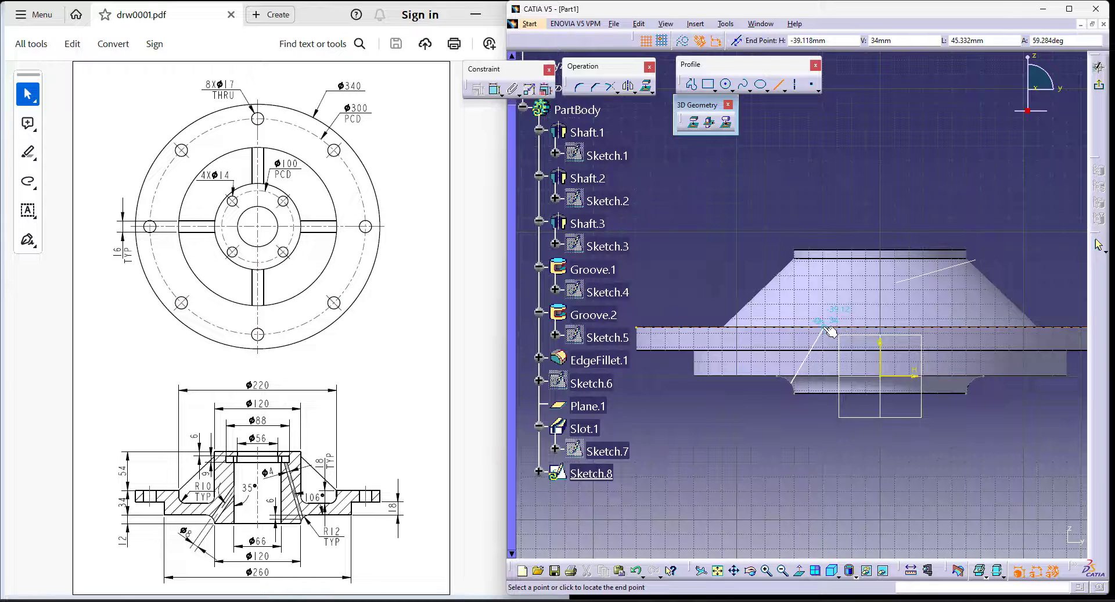
{"action": "left_click", "coordinate": [819, 327]}
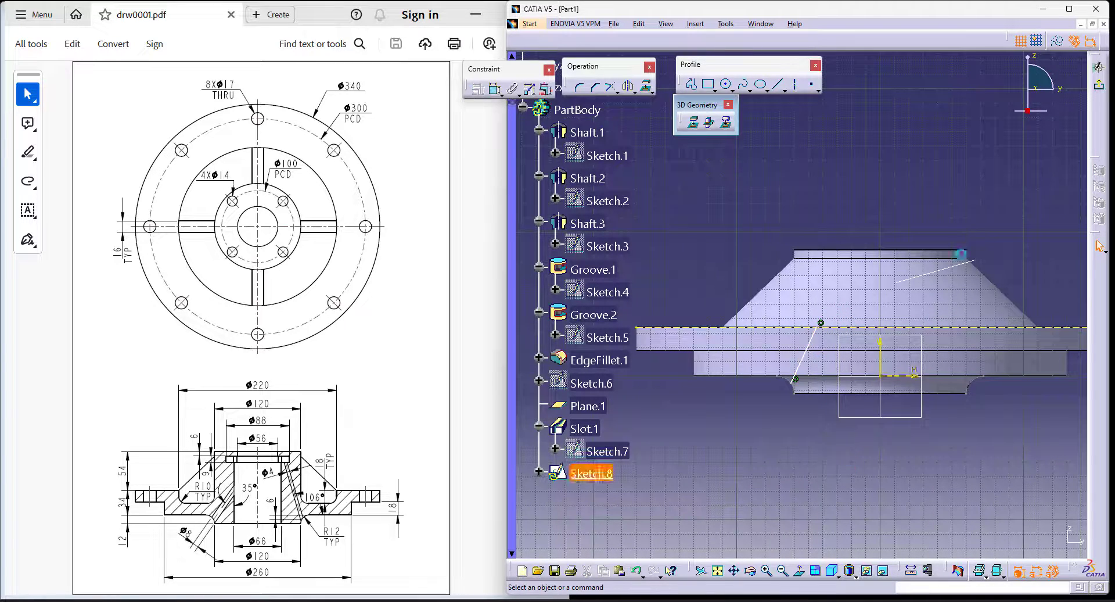
- Project the silhouette edges of the hub's central bore into the sketch and convert them to construction lines
{"action": "left_click", "coordinate": [726, 123]}
{"action": "middle_click_drag", "start_coordinate": [911, 448], "coordinate": [883, 392]}
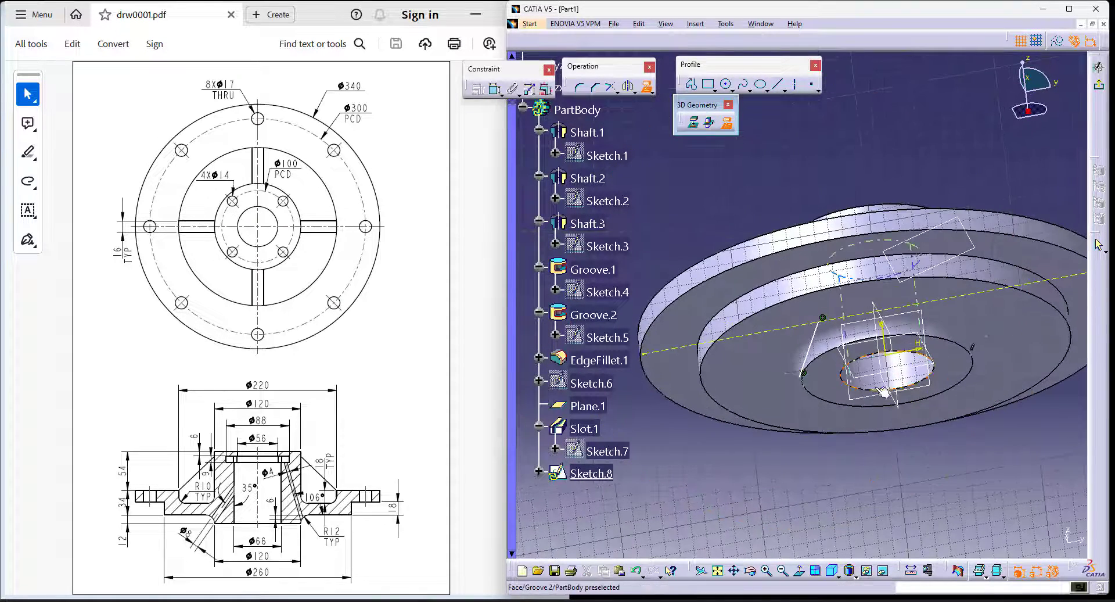
{"action": "left_click", "coordinate": [874, 378]}
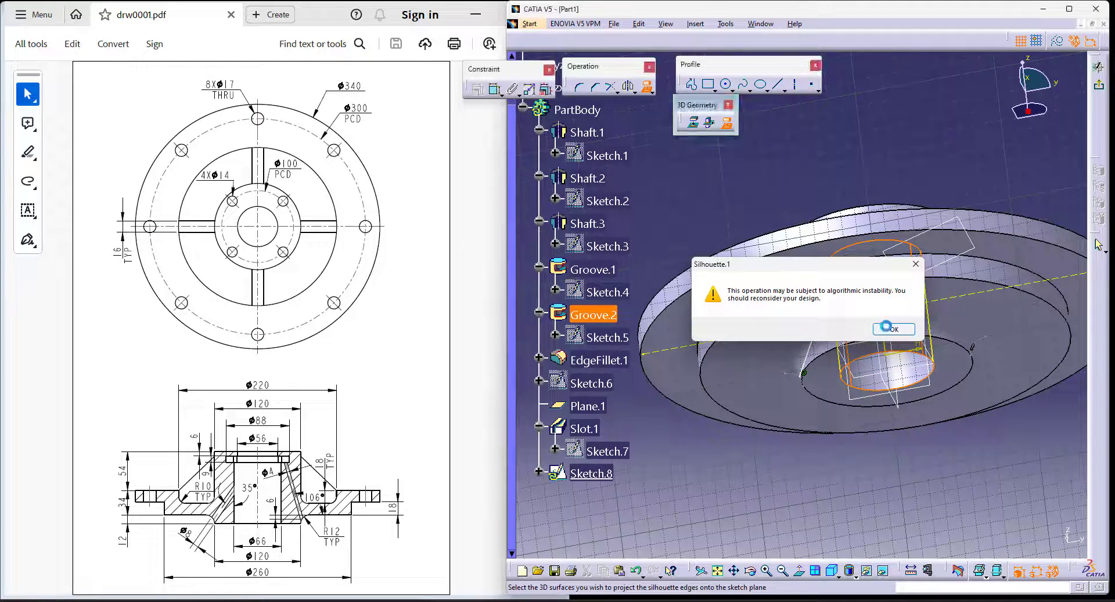
{"action": "left_click", "coordinate": [887, 328]}
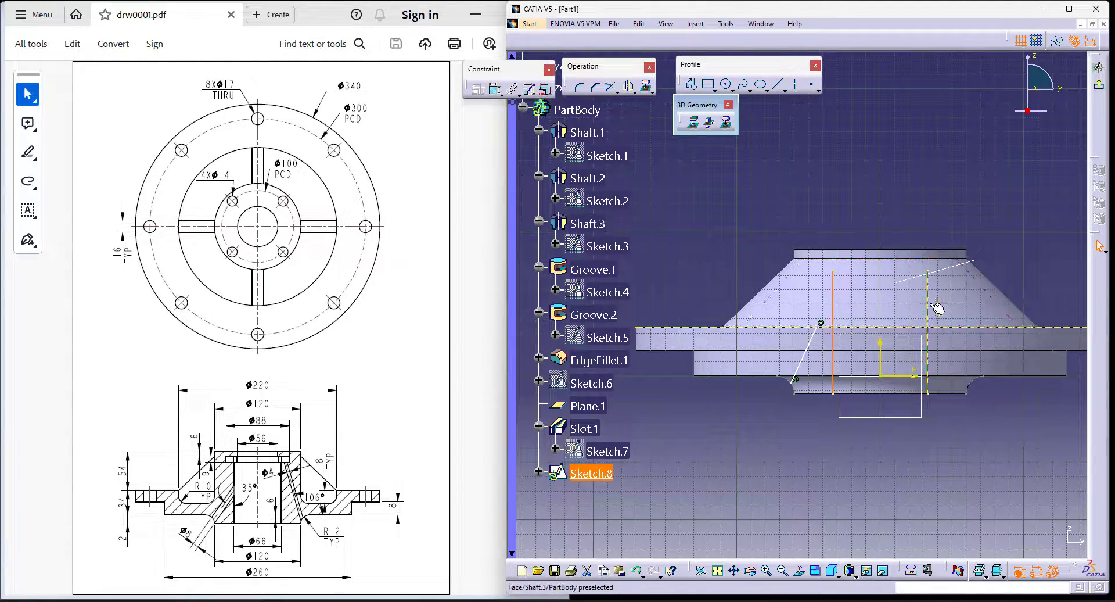
{"action": "left_click", "coordinate": [1057, 42]}
{"action": "left_click", "coordinate": [960, 439]}
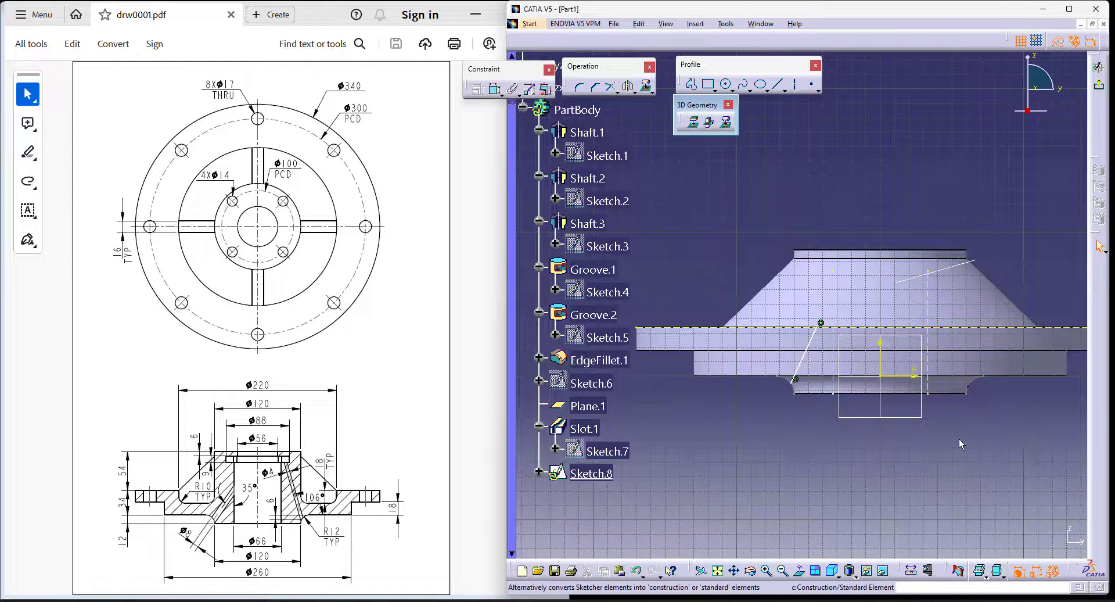
- Make the inclined line's upper endpoint coincident with the nearer projected bore edge
{"action": "middle_click_drag", "start_coordinate": [966, 310], "coordinate": [921, 337]}
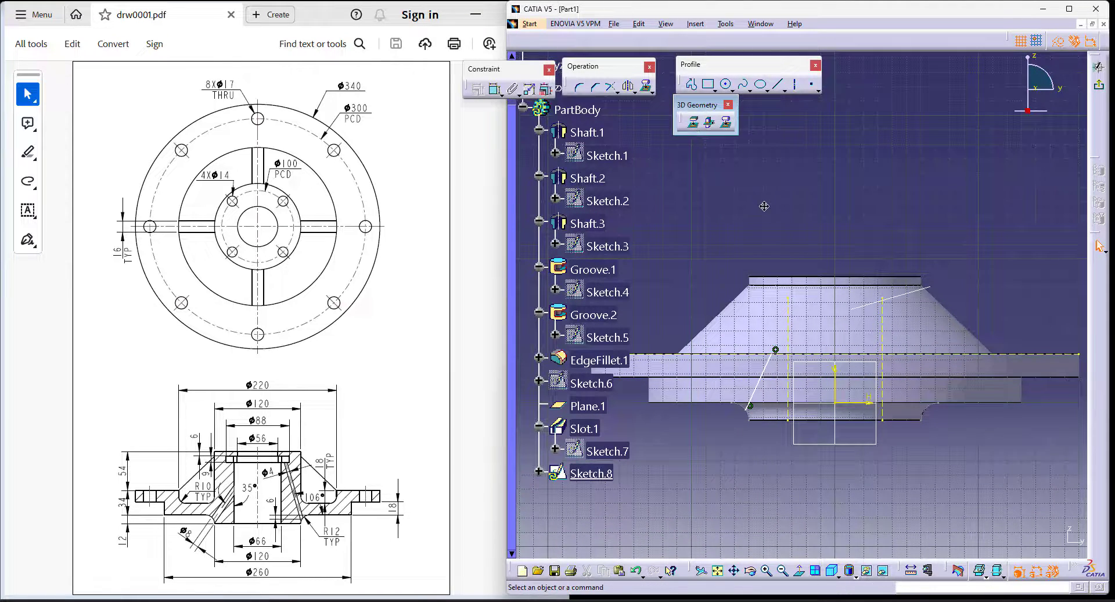
{"action": "middle_click_drag", "start_coordinate": [764, 206], "coordinate": [803, 189]}
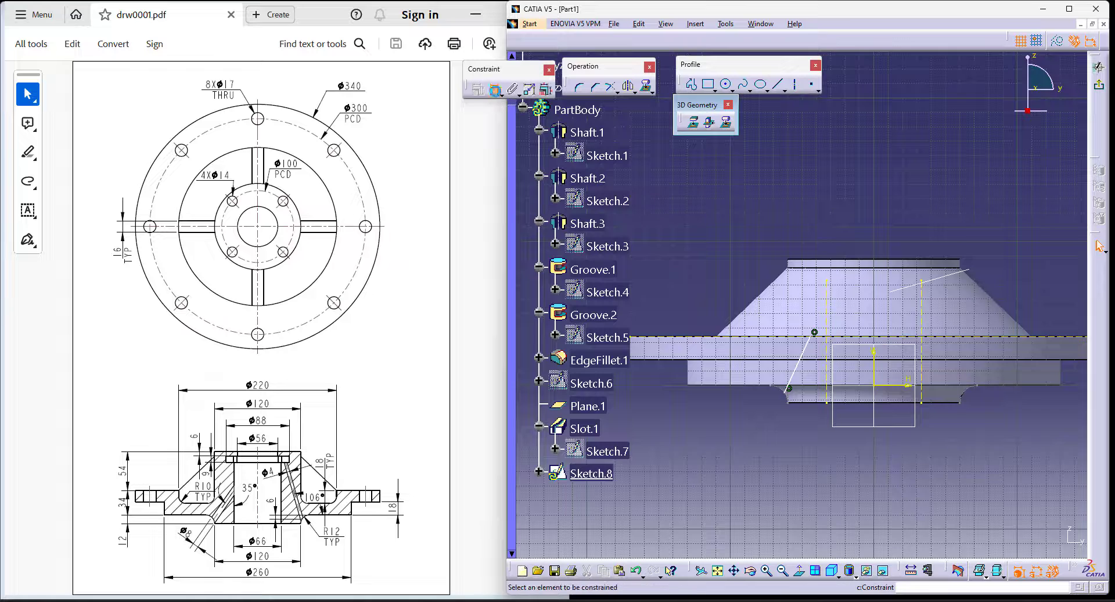
{"action": "left_click", "coordinate": [826, 320]}
{"action": "right_click", "coordinate": [828, 167]}
{"action": "left_click", "coordinate": [865, 235]}
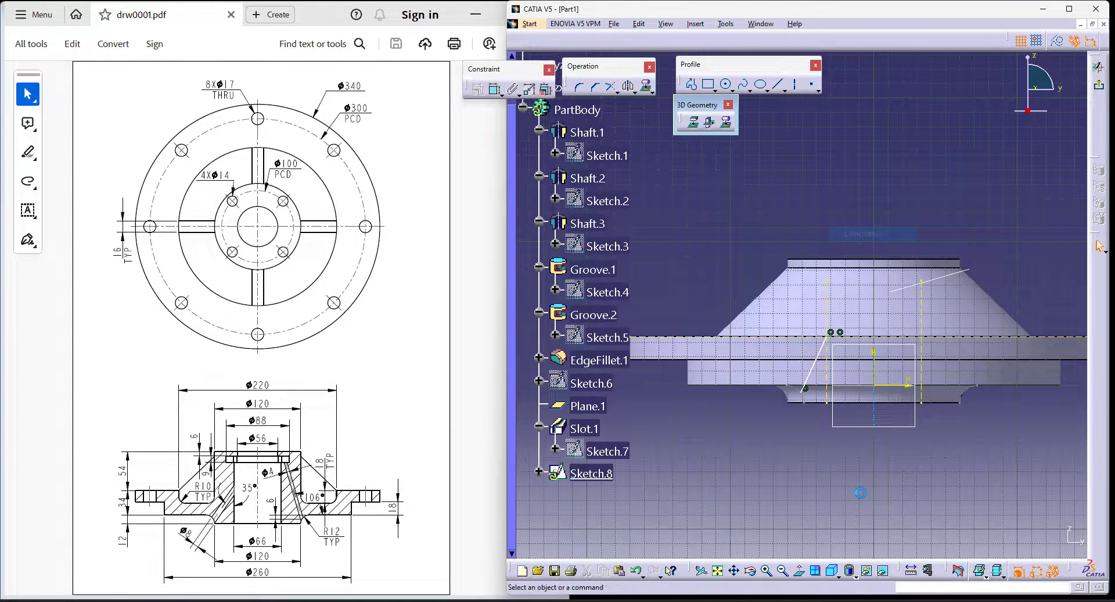
- Delete the inclined line and project the silhouette of the underside fillet into the sketch
{"action": "left_click", "coordinate": [797, 396]}
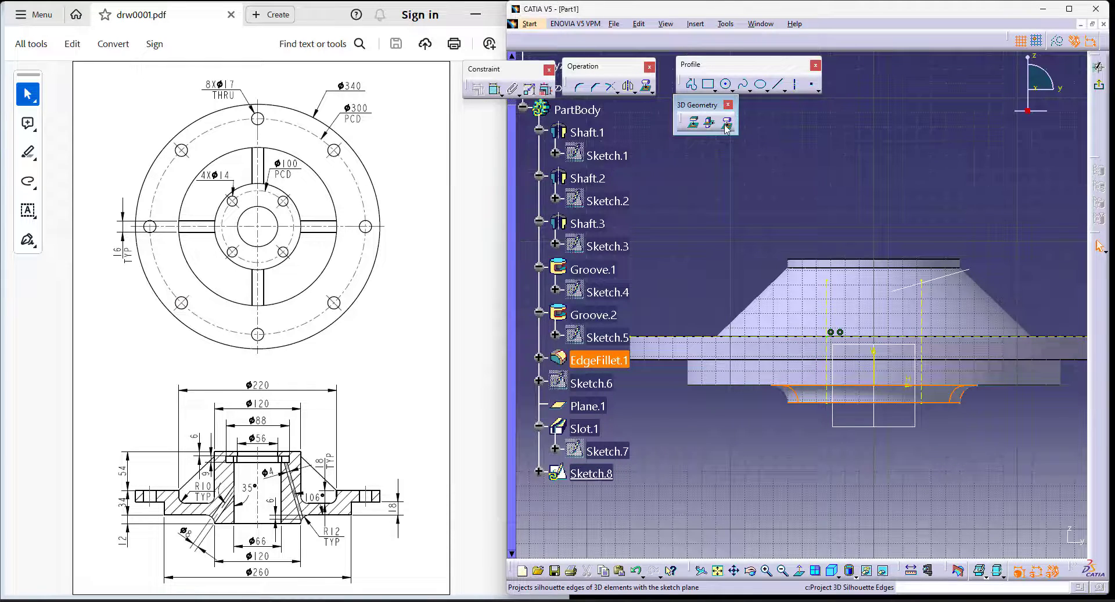
{"action": "left_click", "coordinate": [725, 124]}
{"action": "left_click", "coordinate": [896, 334]}
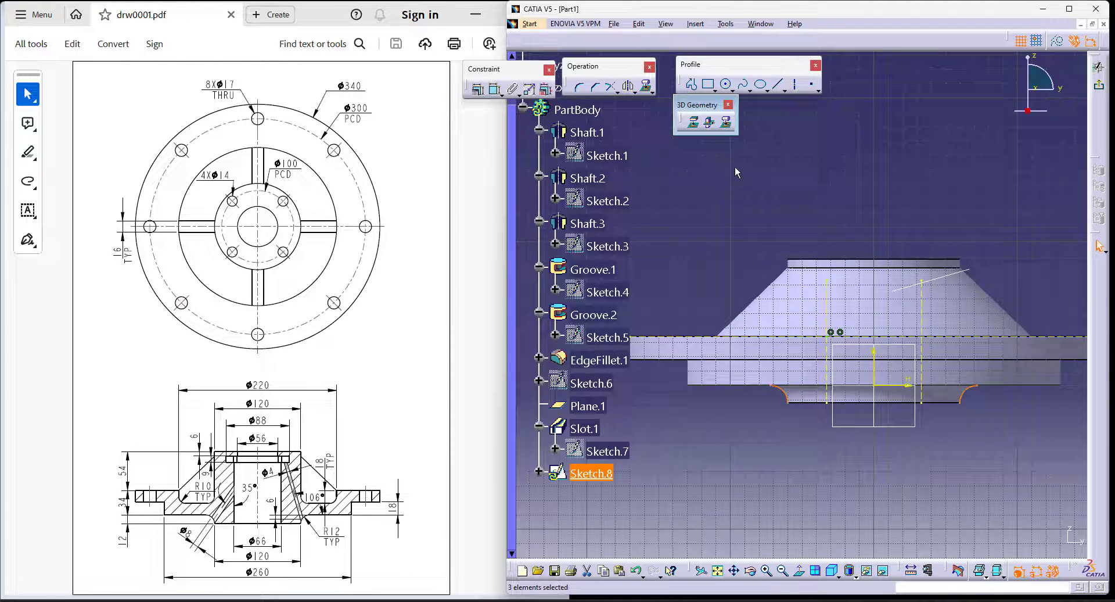
- Draw a line about 44 mm long from the fillet arc to the intersection of the bore edge and the flange's upper edge
{"action": "left_click", "coordinate": [778, 86]}
{"action": "left_click", "coordinate": [784, 389]}
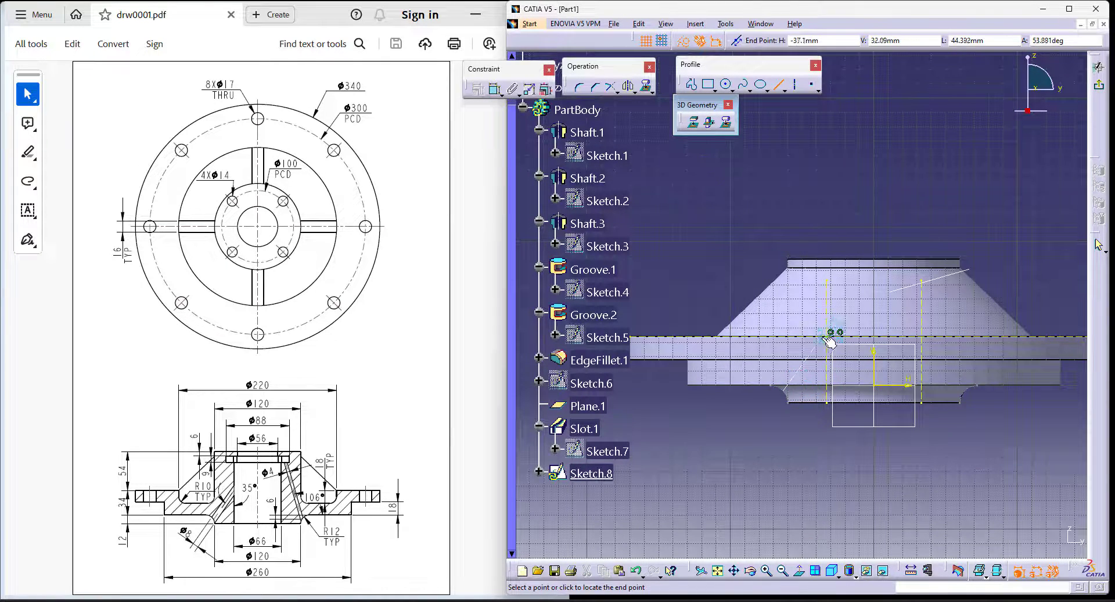
{"action": "left_click", "coordinate": [833, 338]}
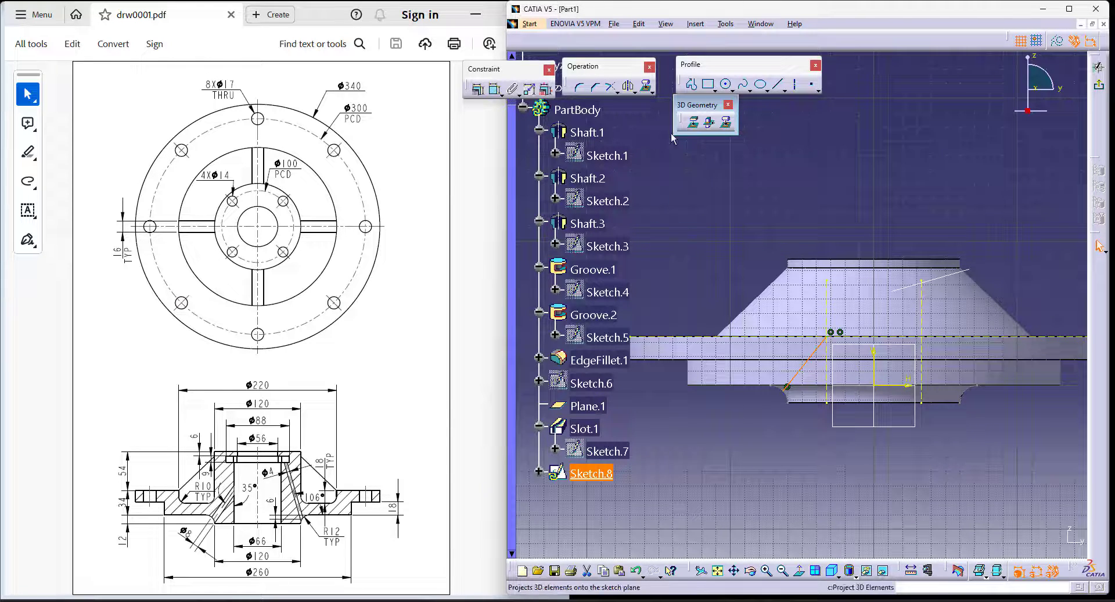
- Constrain the angle between the inclined line and the projected bore edge to 35°
{"action": "left_click", "coordinate": [502, 94]}
{"action": "left_click", "coordinate": [510, 106]}
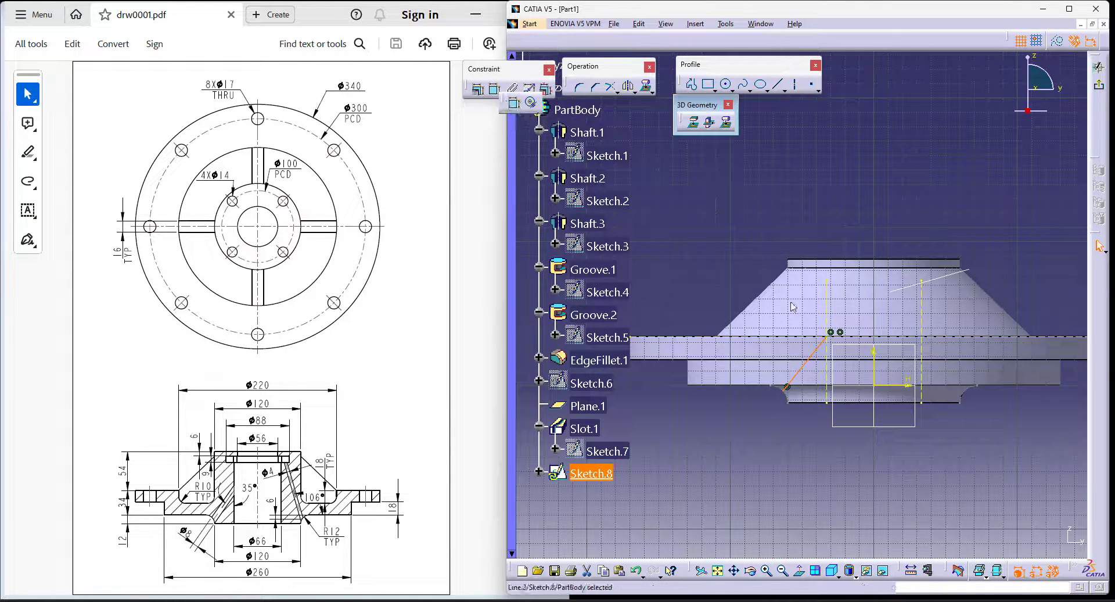
{"action": "left_click", "coordinate": [815, 375]}
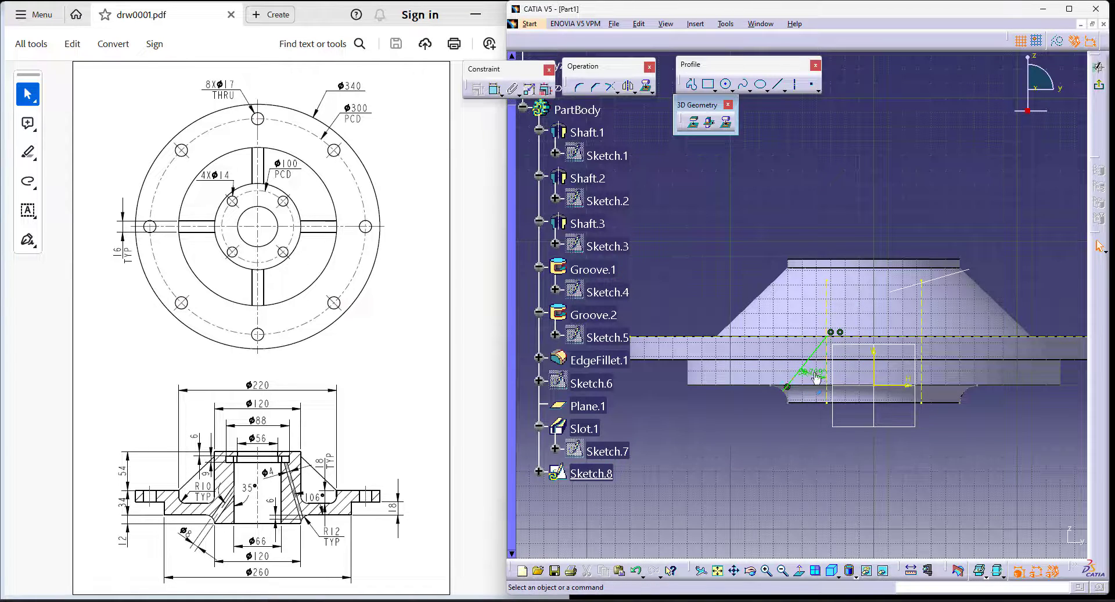
{"action": "double_click", "coordinate": [813, 371]}
{"action": "type", "text": "35"}
{"action": "key", "text": "Return"}
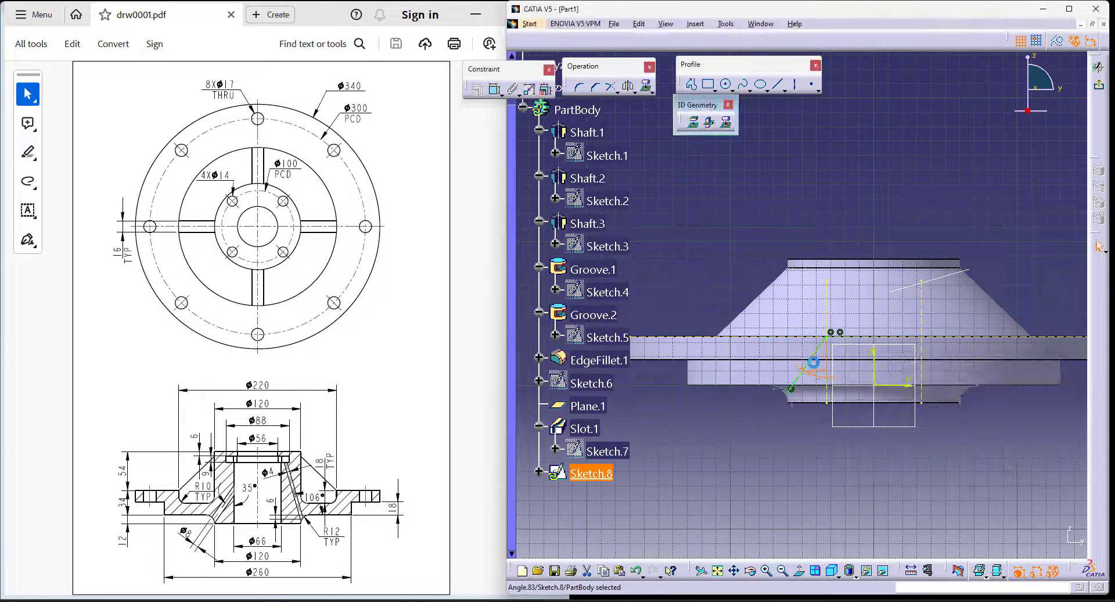
- Try to apply a coincidence constraint to the lower endpoint of the projected fillet arc
{"action": "scroll", "coordinate": [817, 410], "scroll_direction": "up", "scroll_amount": 5}
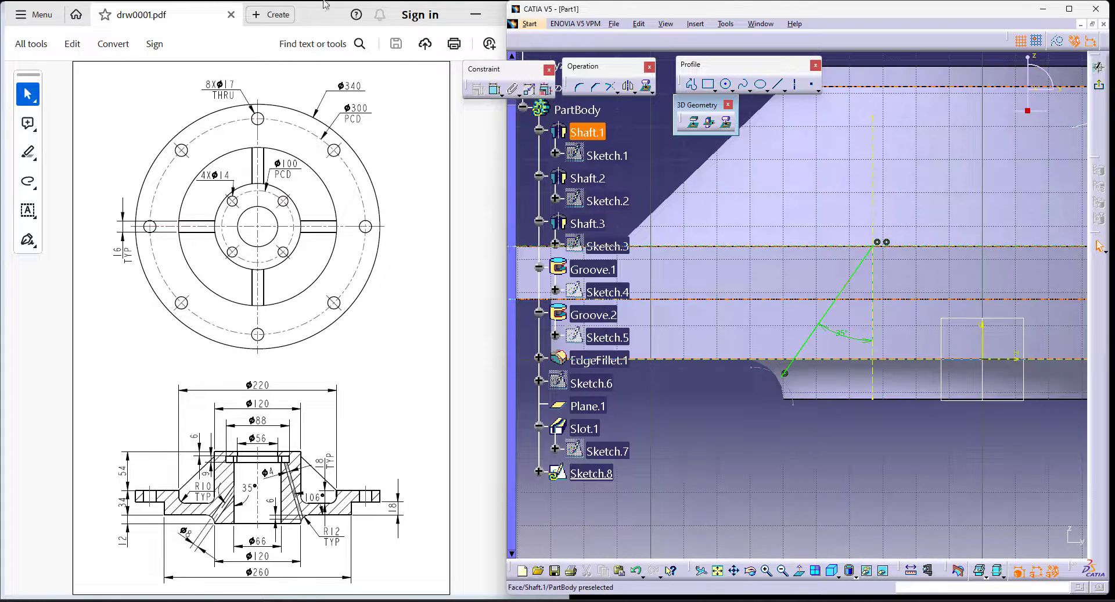
{"action": "left_click", "coordinate": [493, 90]}
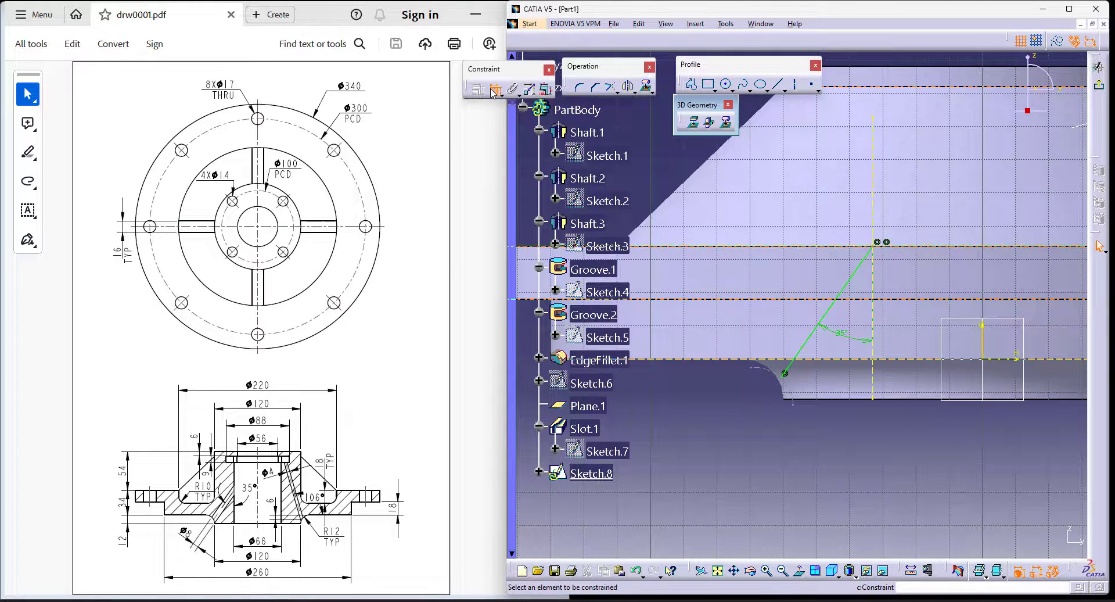
{"action": "left_click", "coordinate": [799, 401]}
{"action": "right_click", "coordinate": [696, 428]}
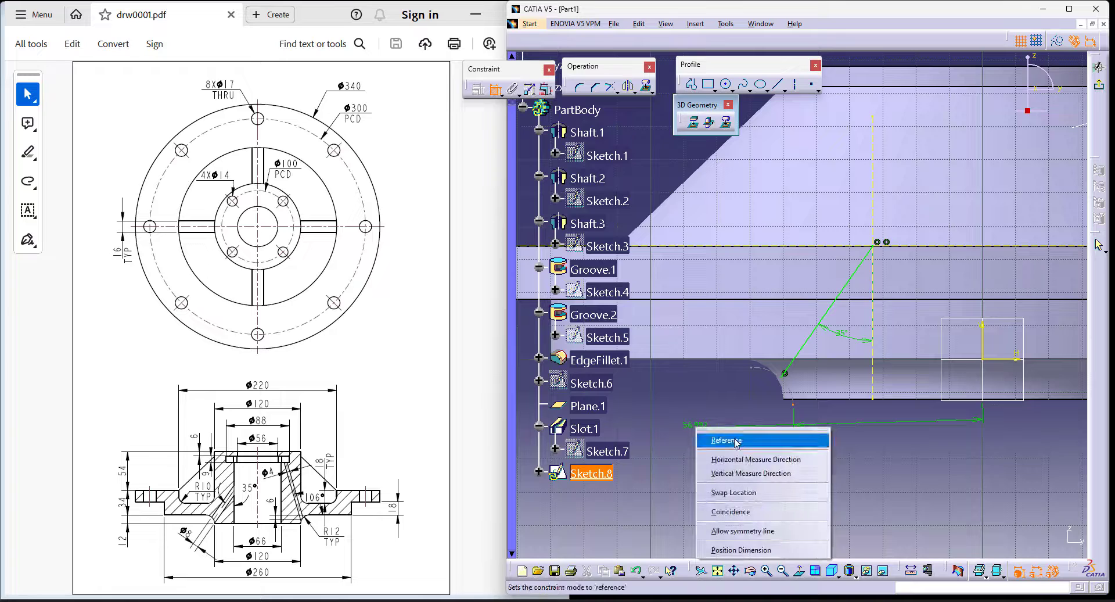
{"action": "left_click", "coordinate": [758, 512]}
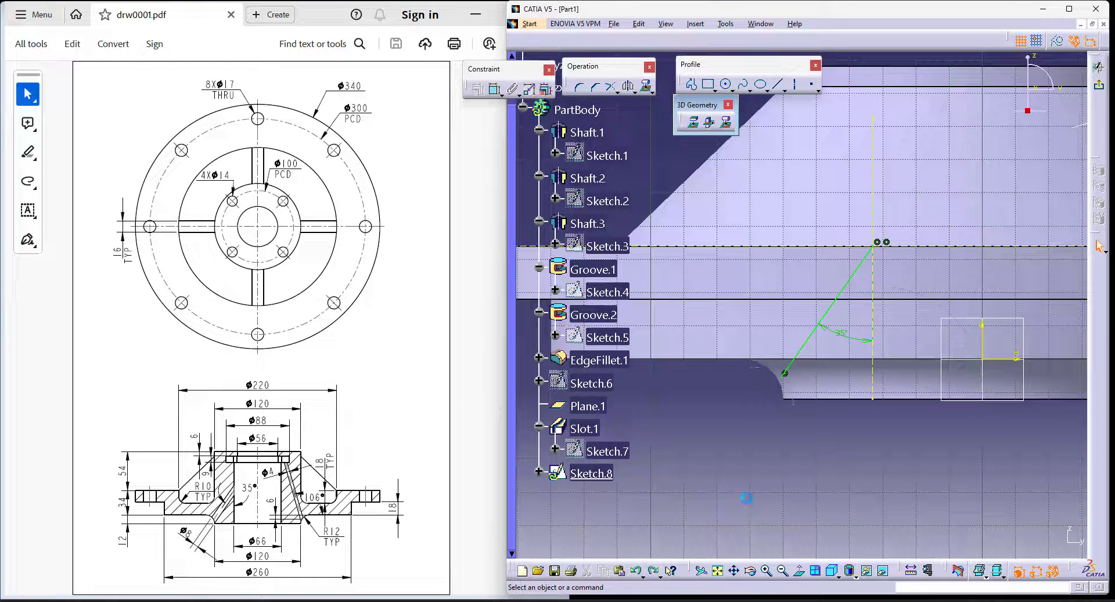
- Project the hub's bottom edge and the lower edge of the Groove.1 step into the sketch as reference lines
{"action": "left_click", "coordinate": [836, 398]}
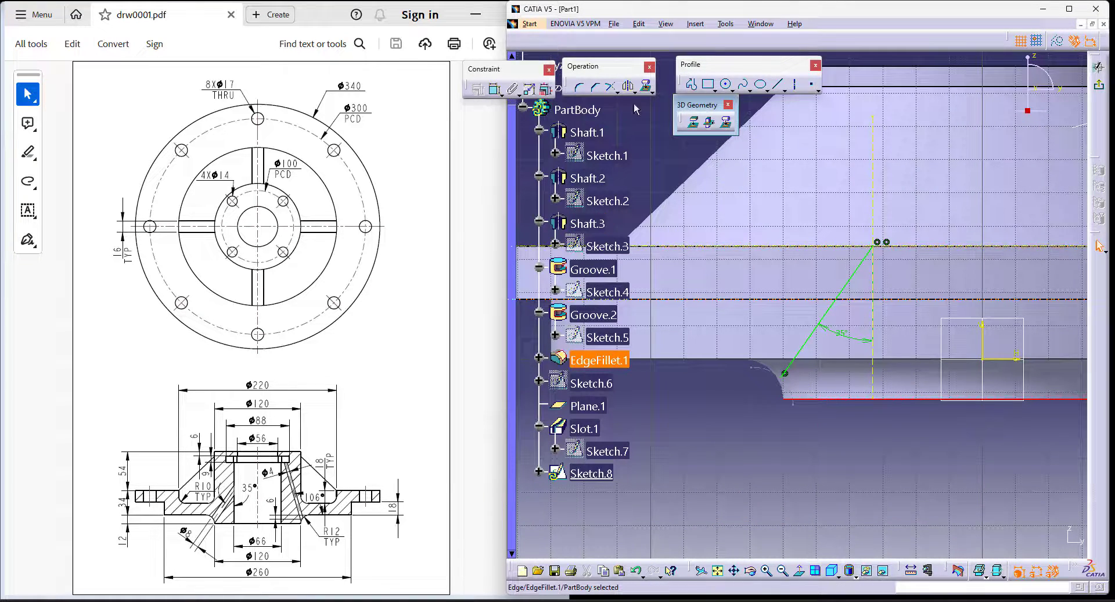
{"action": "left_click", "coordinate": [700, 125]}
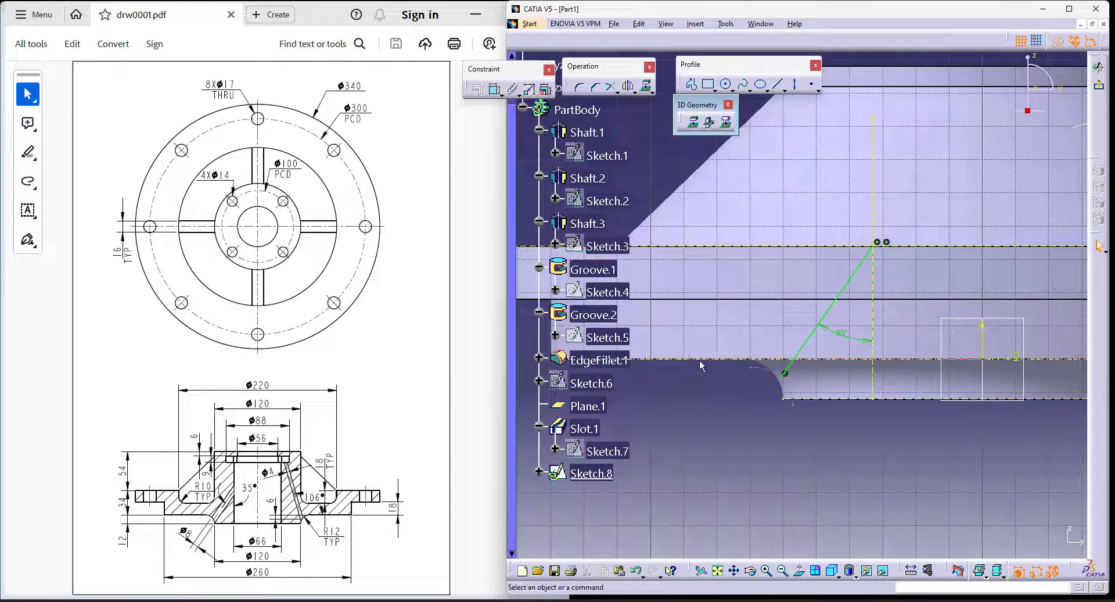
{"action": "left_click", "coordinate": [693, 122]}
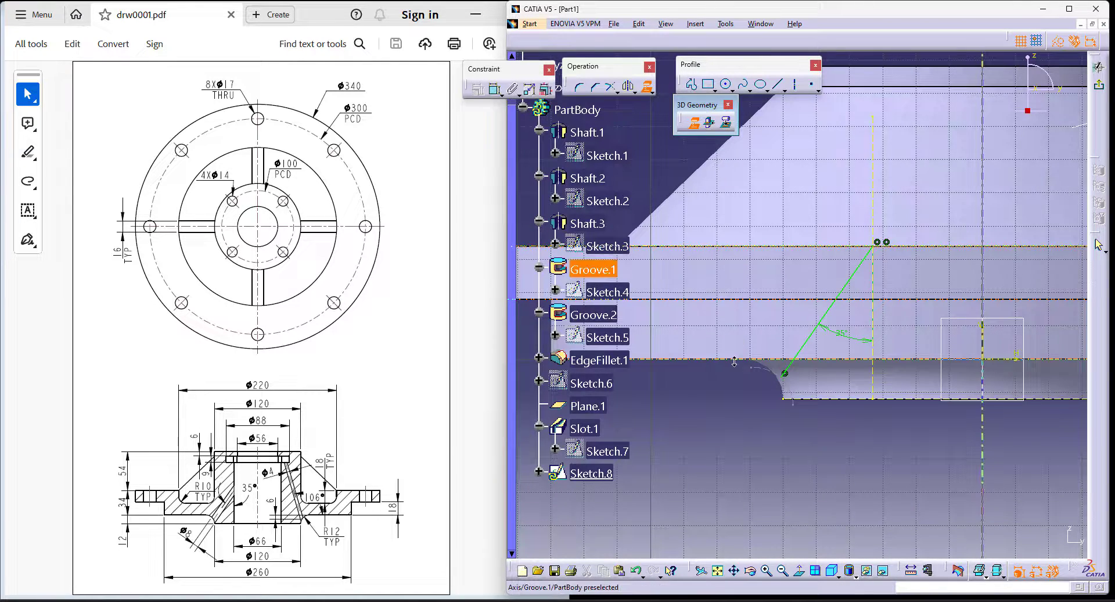
{"action": "mouse_move", "coordinate": [686, 429]}
{"action": "middle_mouse_down"}
{"action": "mouse_move", "coordinate": [774, 482]}
{"action": "mouse_move", "coordinate": [828, 378]}
{"action": "mouse_move", "coordinate": [818, 331]}
{"action": "middle_mouse_up"}
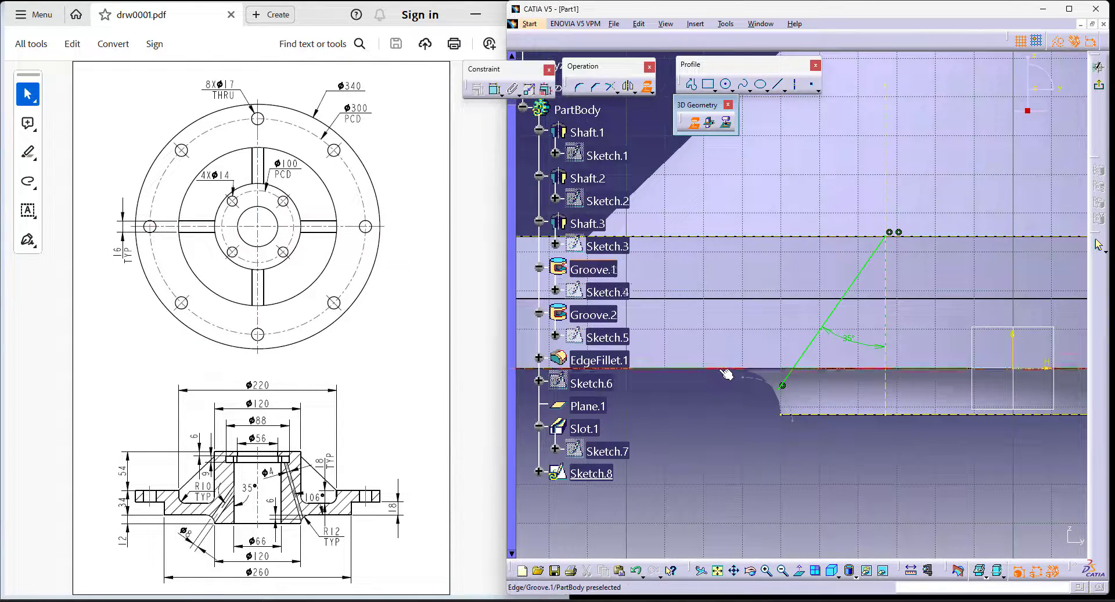
{"action": "left_click", "coordinate": [727, 374]}
{"action": "middle_click_drag", "start_coordinate": [722, 443], "coordinate": [740, 511]}
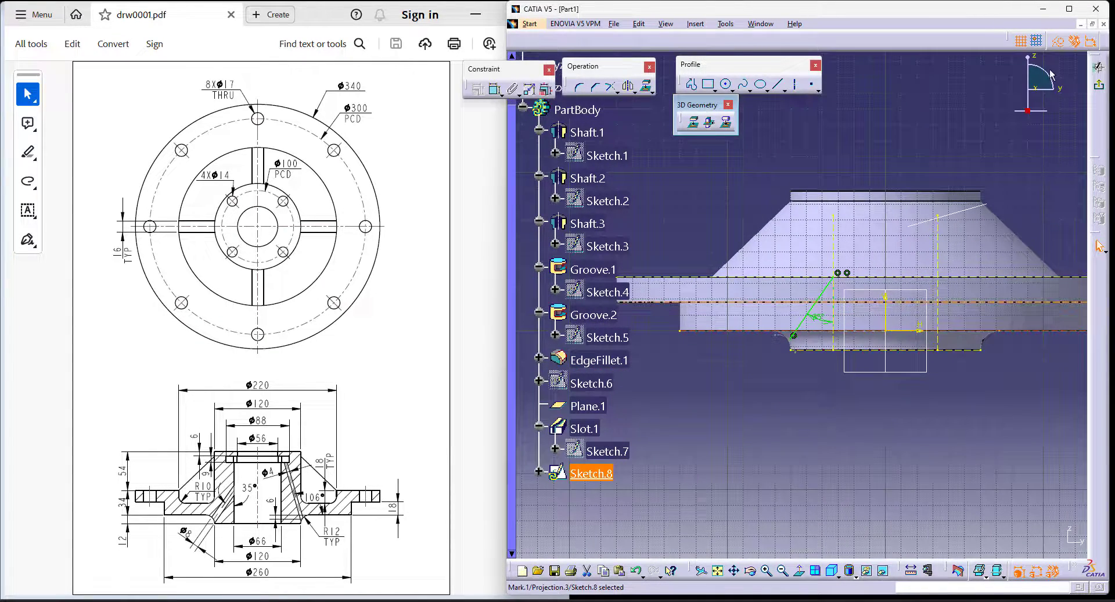
{"action": "left_click", "coordinate": [693, 122]}
{"action": "left_click", "coordinate": [876, 331]}
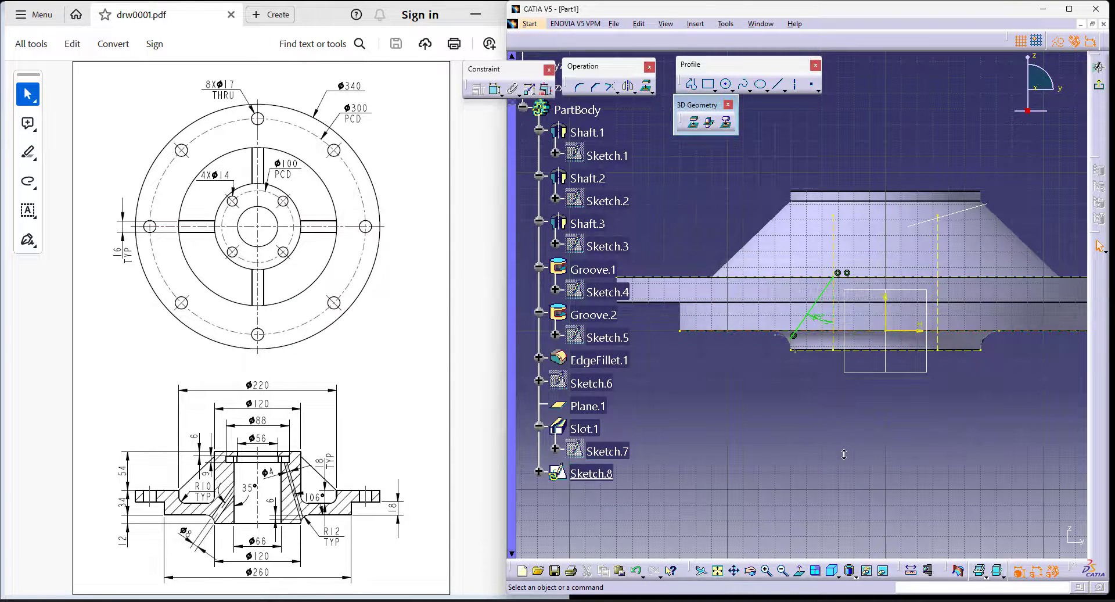
- Make the fillet arc's endpoints coincident with the two projected lower edges and exit the sketch
{"action": "middle_click_drag", "start_coordinate": [842, 454], "coordinate": [805, 498]}
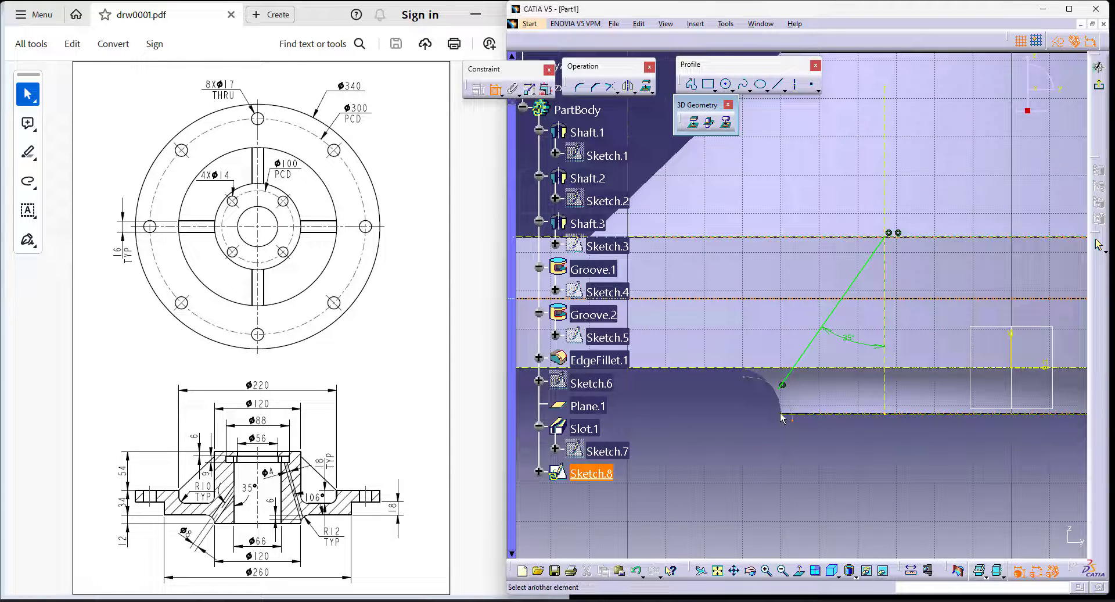
{"action": "right_click", "coordinate": [719, 438]}
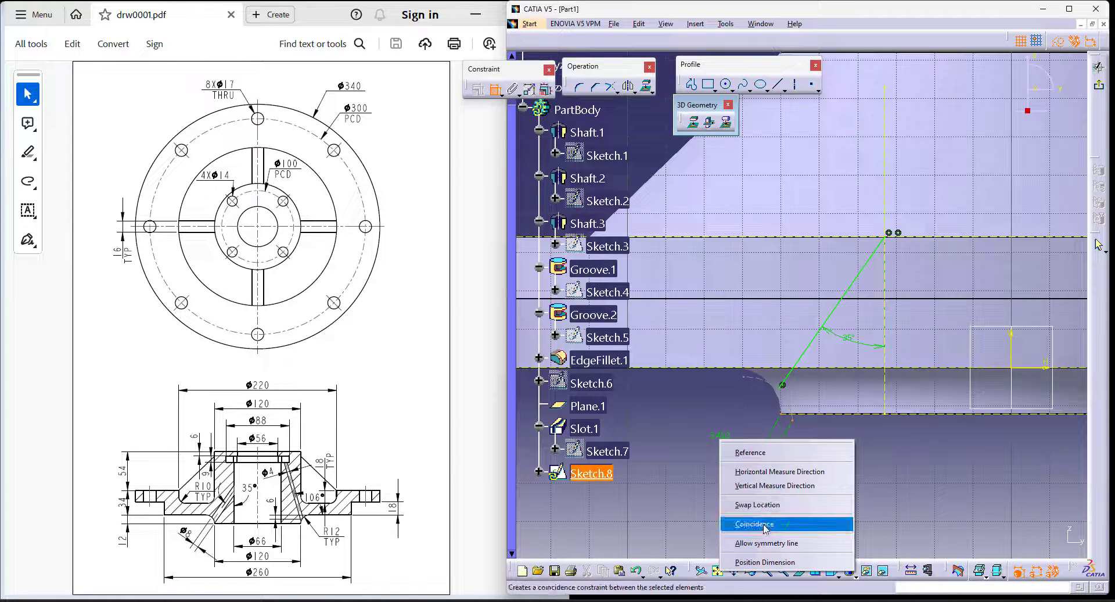
{"action": "left_click", "coordinate": [755, 526]}
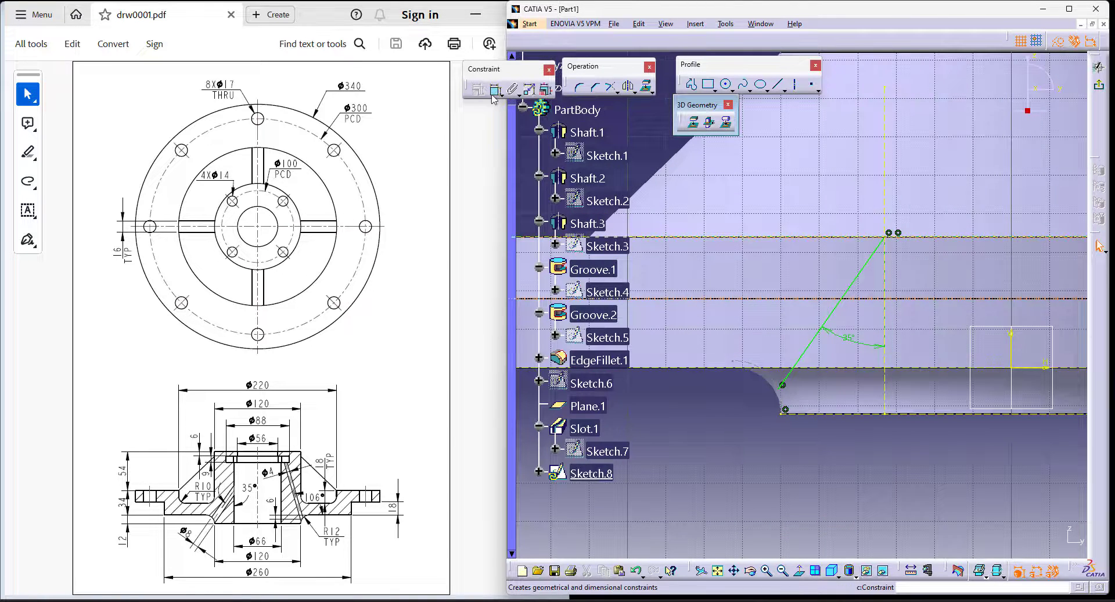
{"action": "left_click", "coordinate": [729, 368]}
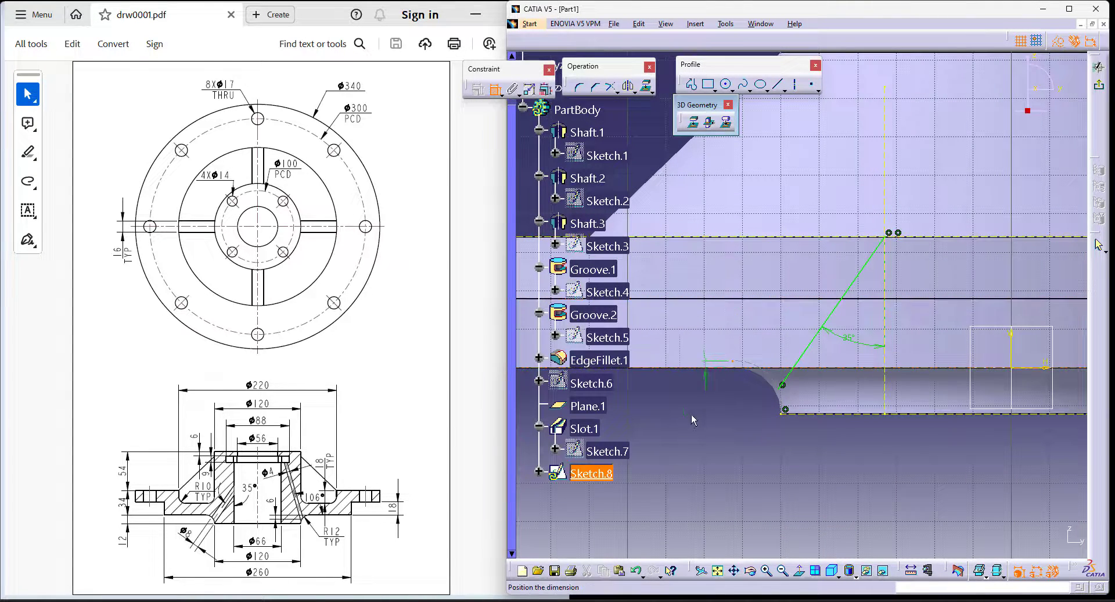
{"action": "right_click", "coordinate": [691, 417]}
{"action": "left_click", "coordinate": [732, 484]}
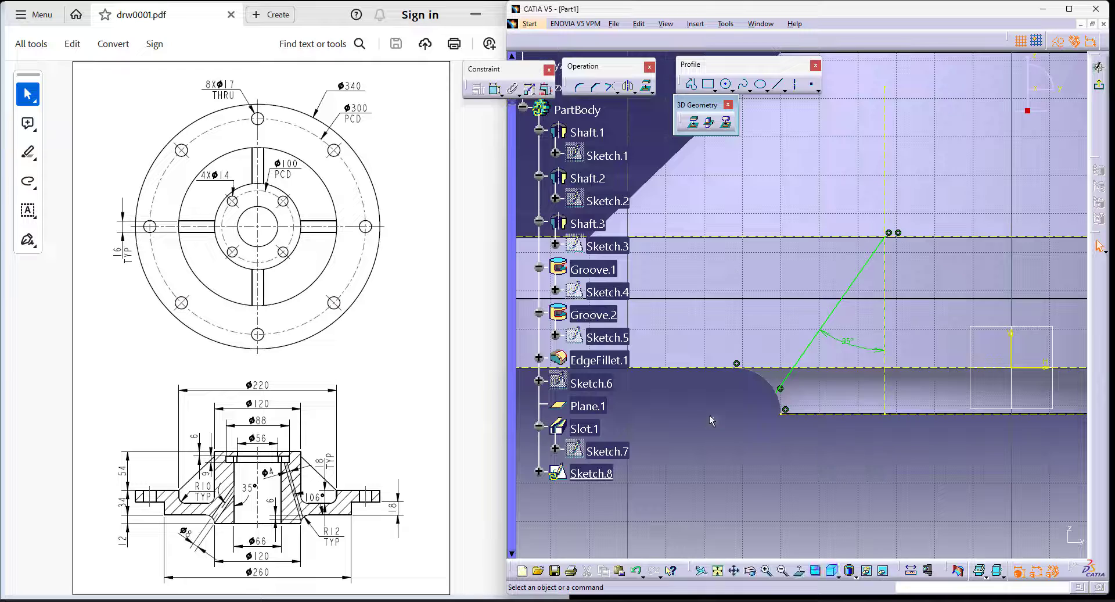
{"action": "middle_click_drag", "start_coordinate": [709, 414], "coordinate": [869, 349]}
{"action": "left_click", "coordinate": [1099, 87]}
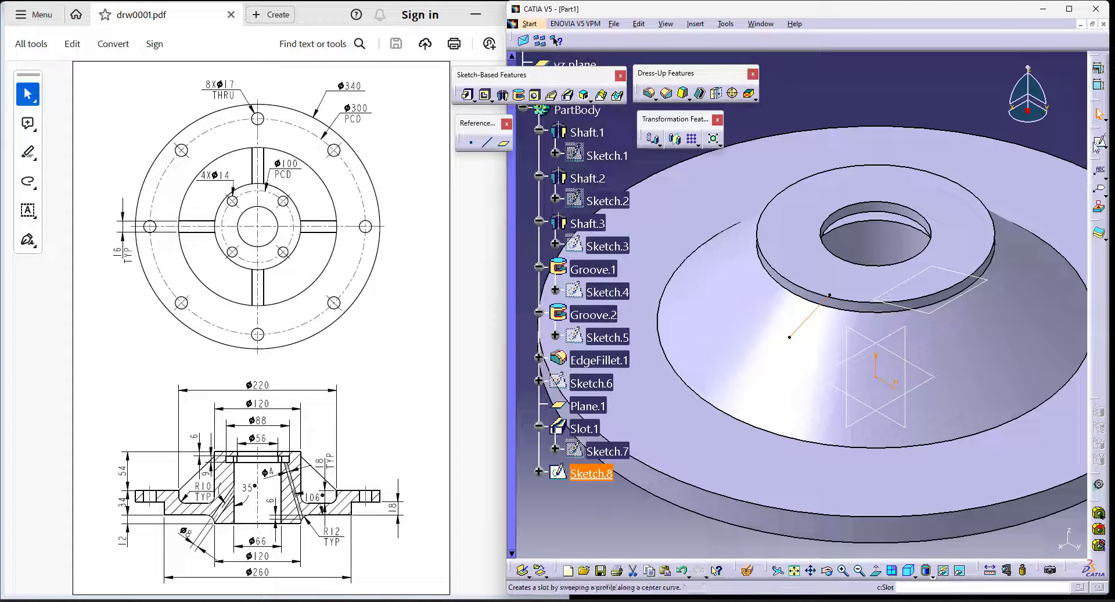
- Create a reference plane normal to the Sketch.8 line through its upper endpoint
{"action": "left_click", "coordinate": [505, 143]}
{"action": "left_click", "coordinate": [829, 295]}
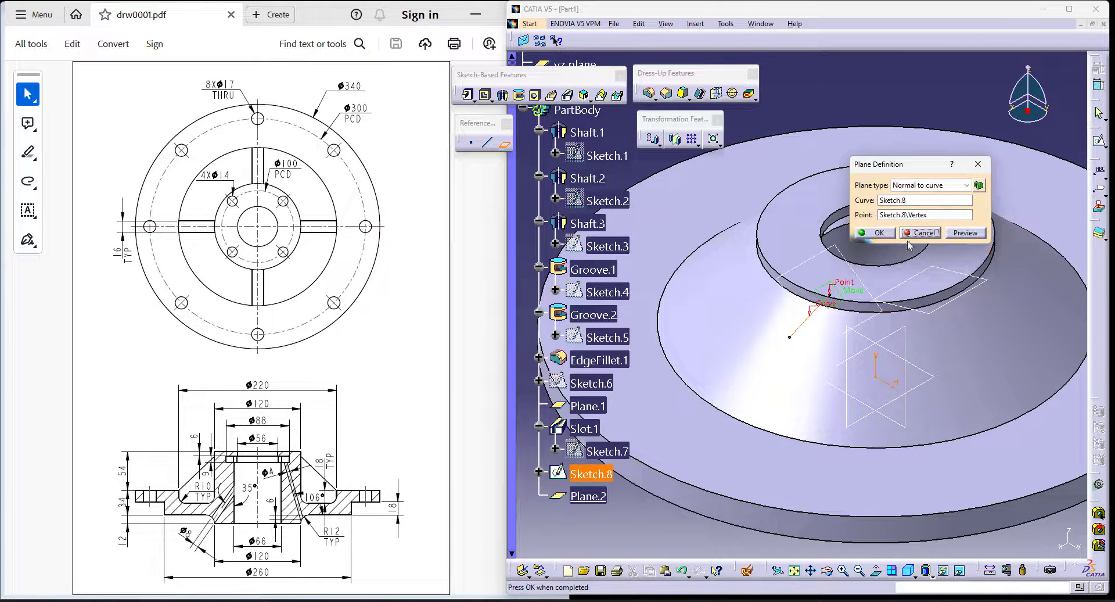
{"action": "left_click", "coordinate": [880, 234]}
- Sketch a circle on Plane.2, centred on the upper endpoint of the Sketch.8 line
{"action": "left_click", "coordinate": [1103, 146]}
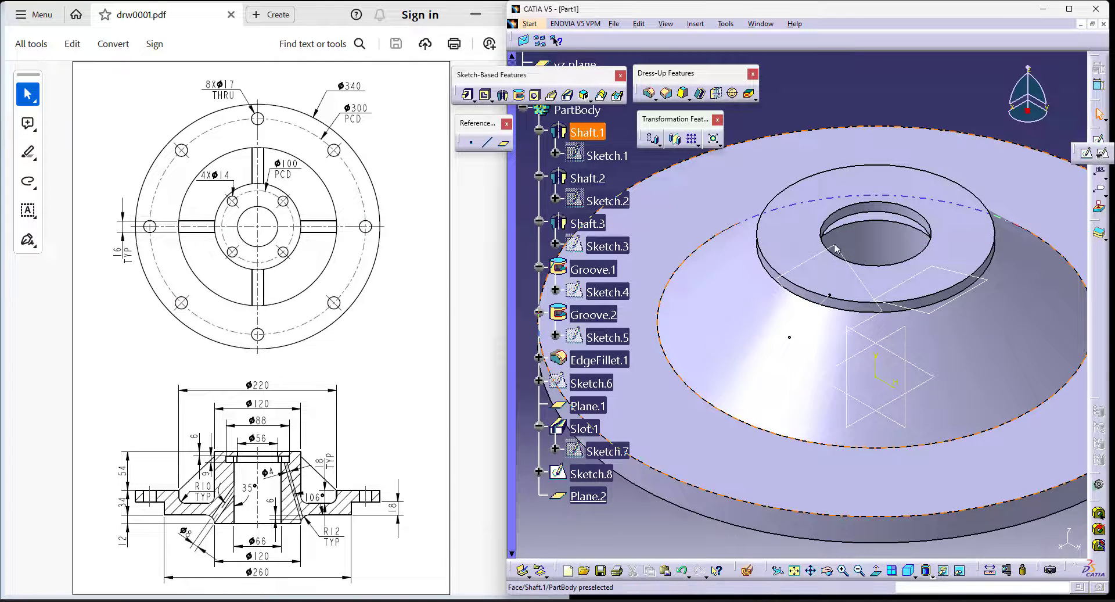
{"action": "left_click", "coordinate": [1087, 156]}
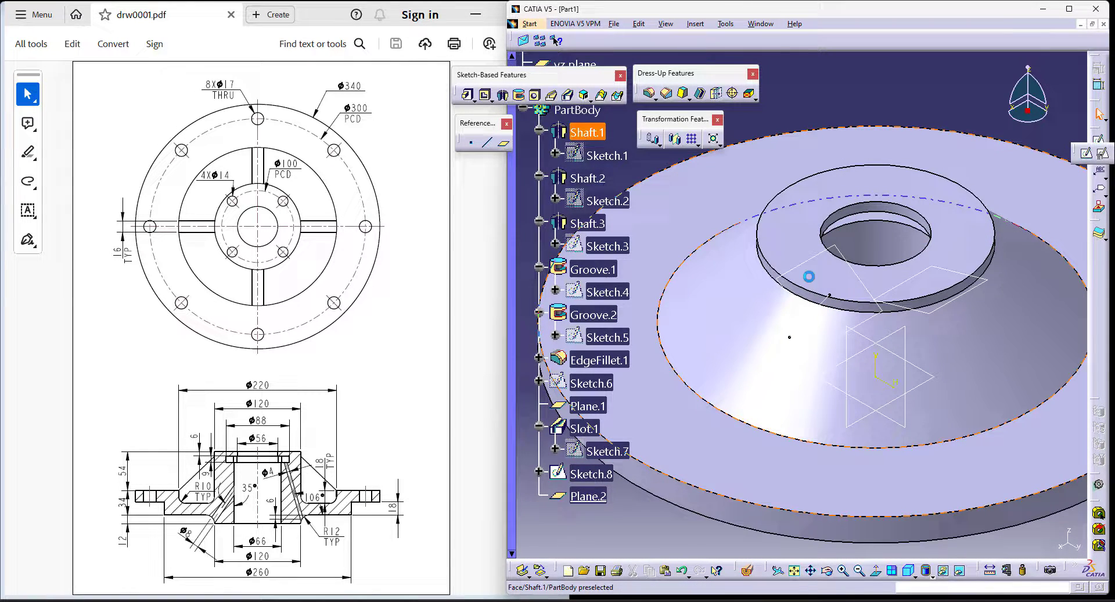
{"action": "left_click", "coordinate": [827, 249]}
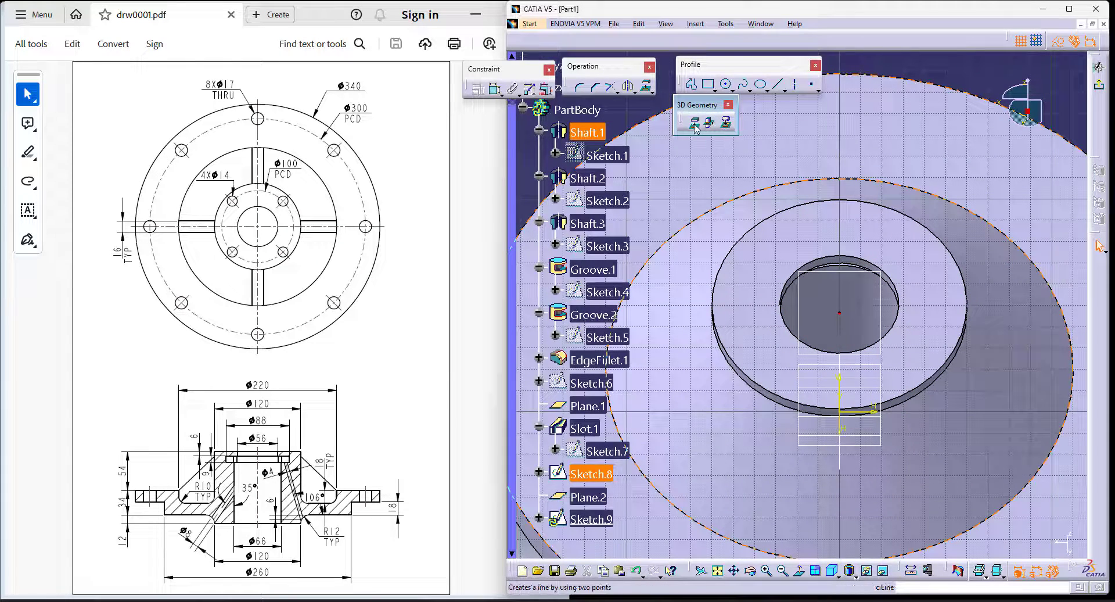
{"action": "left_click", "coordinate": [725, 86]}
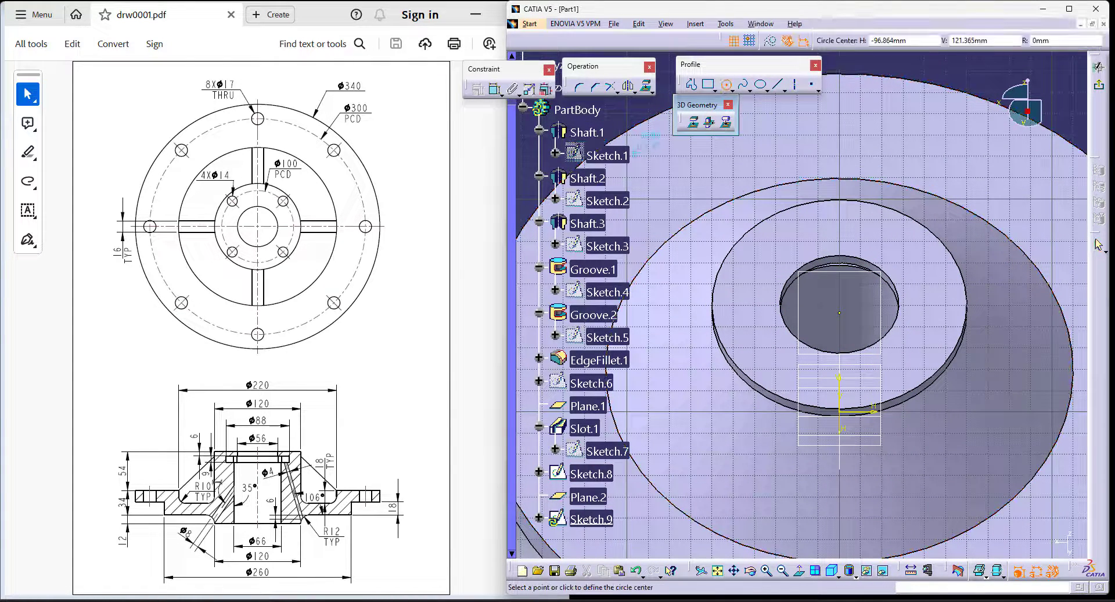
{"action": "left_click", "coordinate": [840, 314]}
{"action": "left_click", "coordinate": [847, 321]}
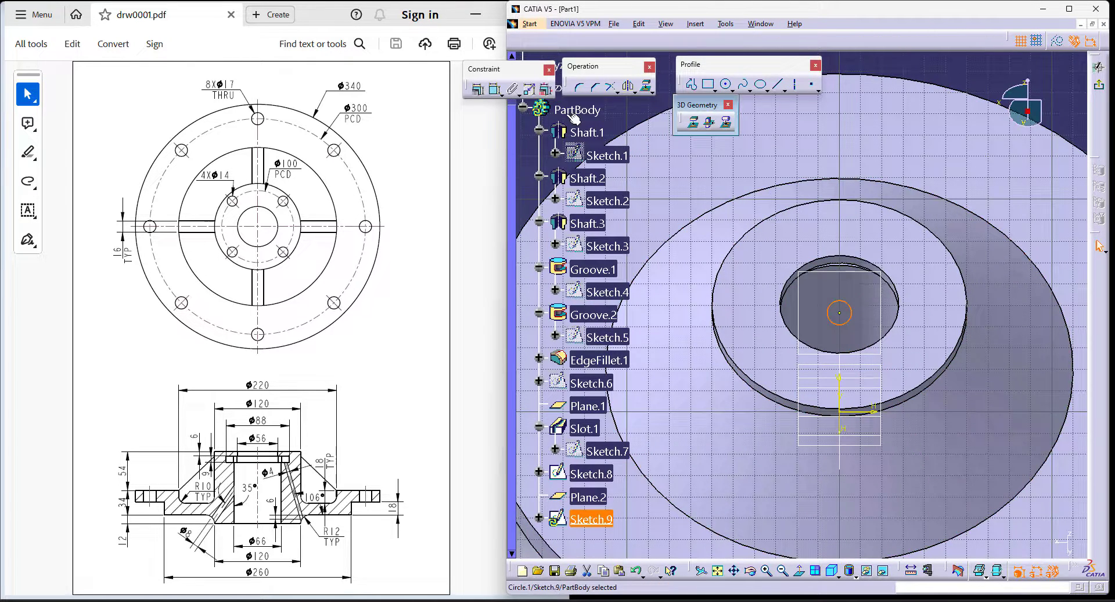
- Dimension the circle's diameter to the drawing's 8 mm inclined hole and exit the sketch
{"action": "left_click", "coordinate": [495, 89]}
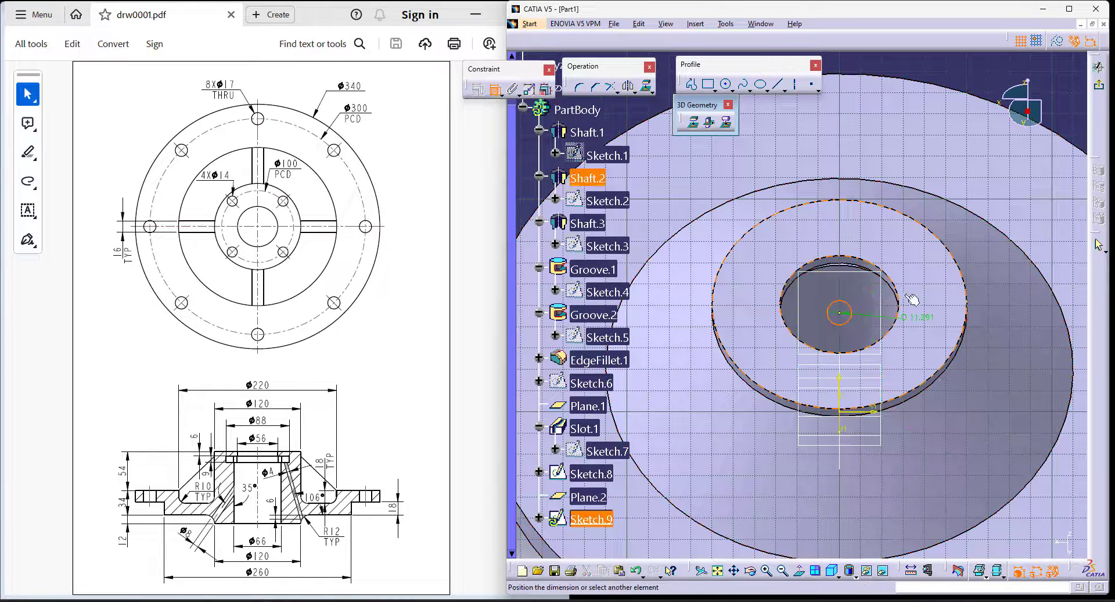
{"action": "double_click", "coordinate": [987, 81]}
{"action": "key", "text": "Return"}
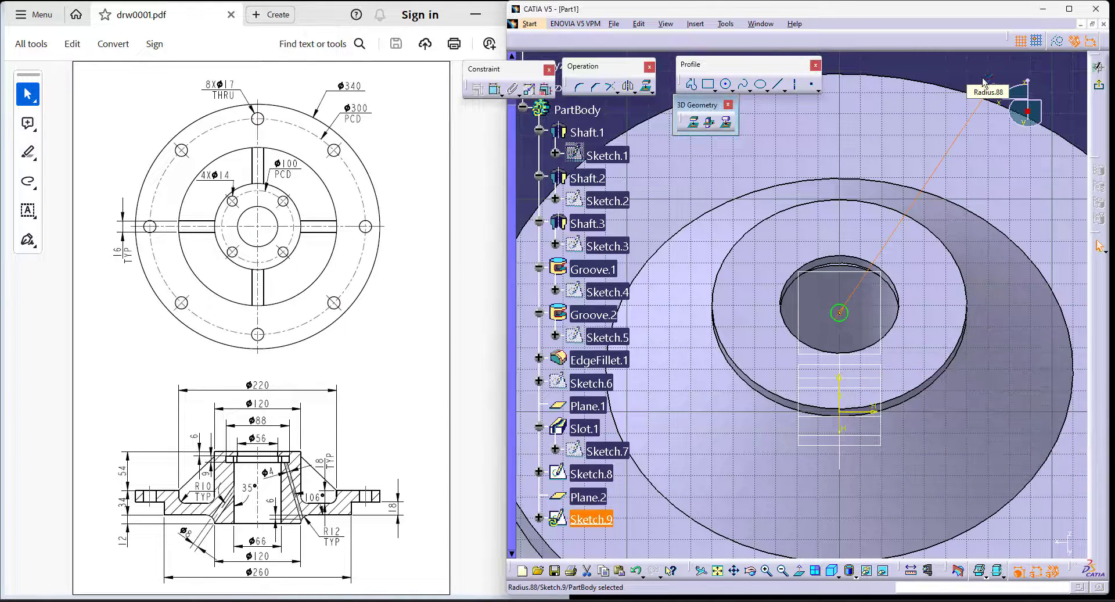
{"action": "left_click", "coordinate": [1098, 66]}
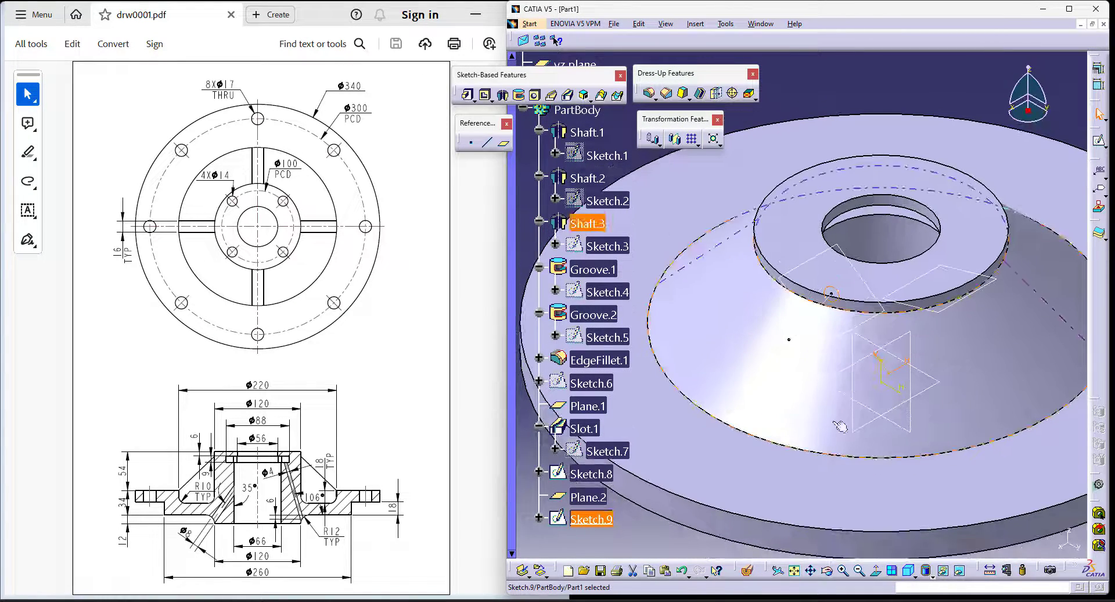
- Cut the inclined hole as a slot with Sketch.9 as profile and Sketch.8 as center curve, merging the slot's ends
{"action": "left_click", "coordinate": [569, 96]}
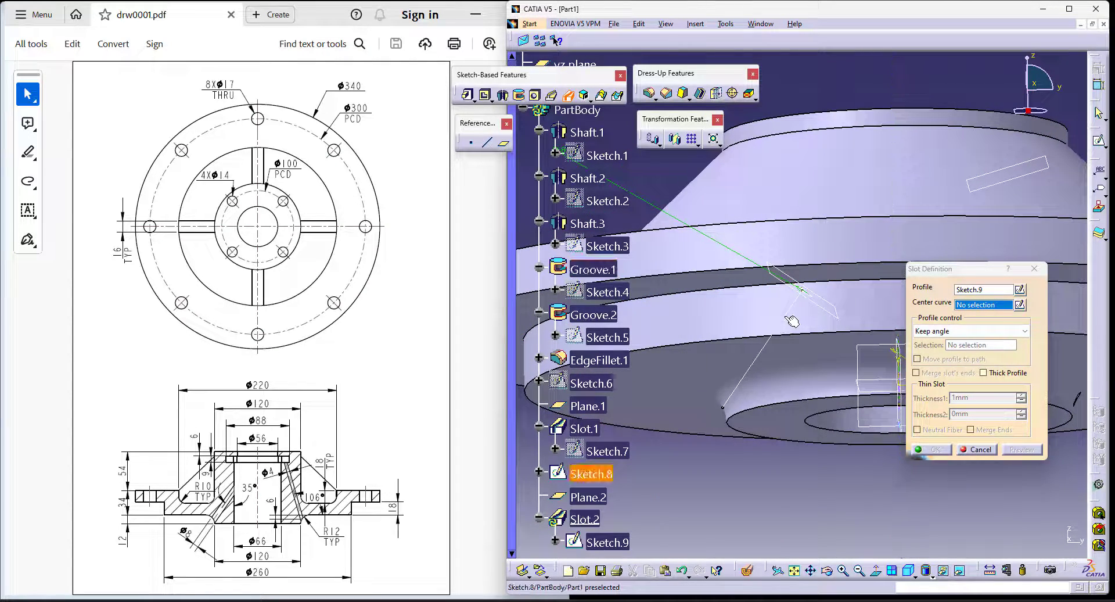
{"action": "left_click", "coordinate": [785, 318]}
{"action": "mouse_move", "coordinate": [751, 303]}
{"action": "middle_mouse_down"}
{"action": "mouse_move", "coordinate": [858, 269]}
{"action": "mouse_move", "coordinate": [856, 218]}
{"action": "middle_mouse_up"}
{"action": "middle_click_drag", "start_coordinate": [690, 467], "coordinate": [744, 403]}
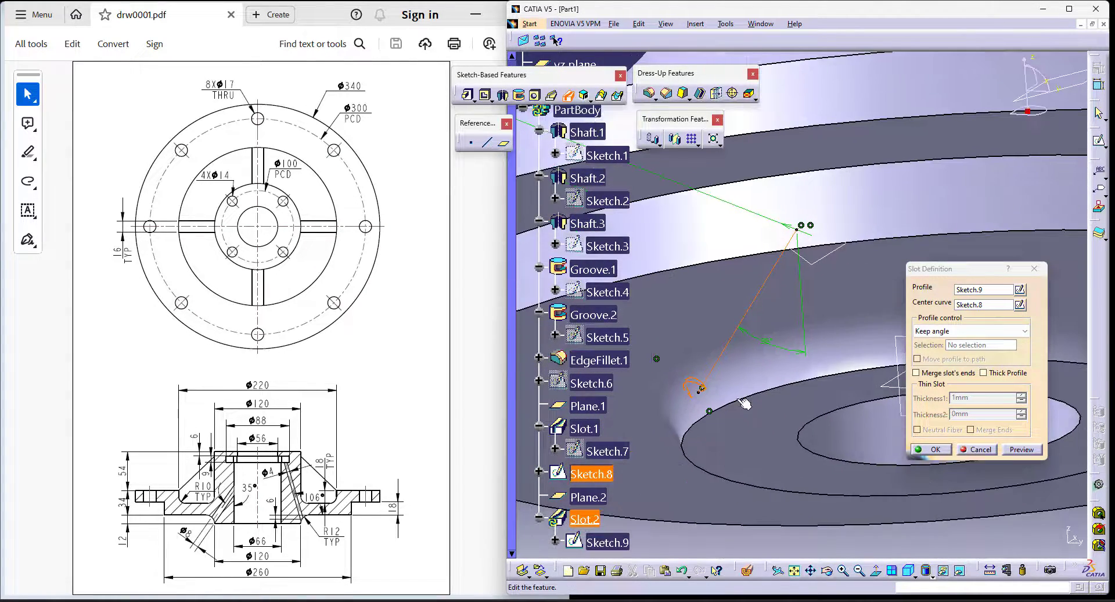
{"action": "left_click", "coordinate": [933, 374]}
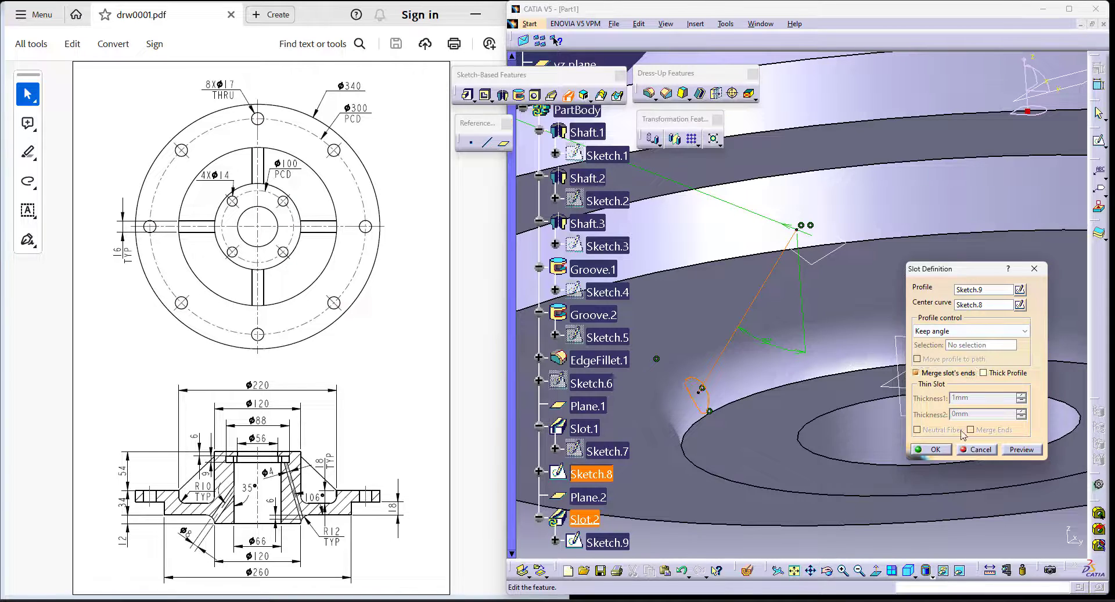
{"action": "left_click", "coordinate": [932, 451]}
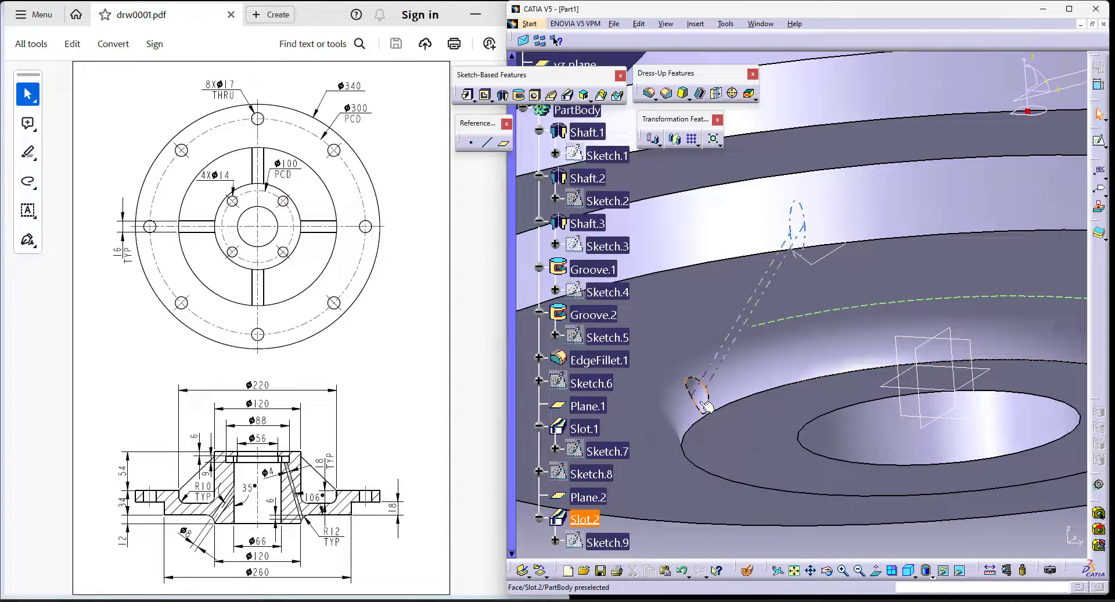
- Examine the inclined hole in a temporary dynamic section through the hub's vertical mid-plane
{"action": "left_click", "coordinate": [908, 570]}
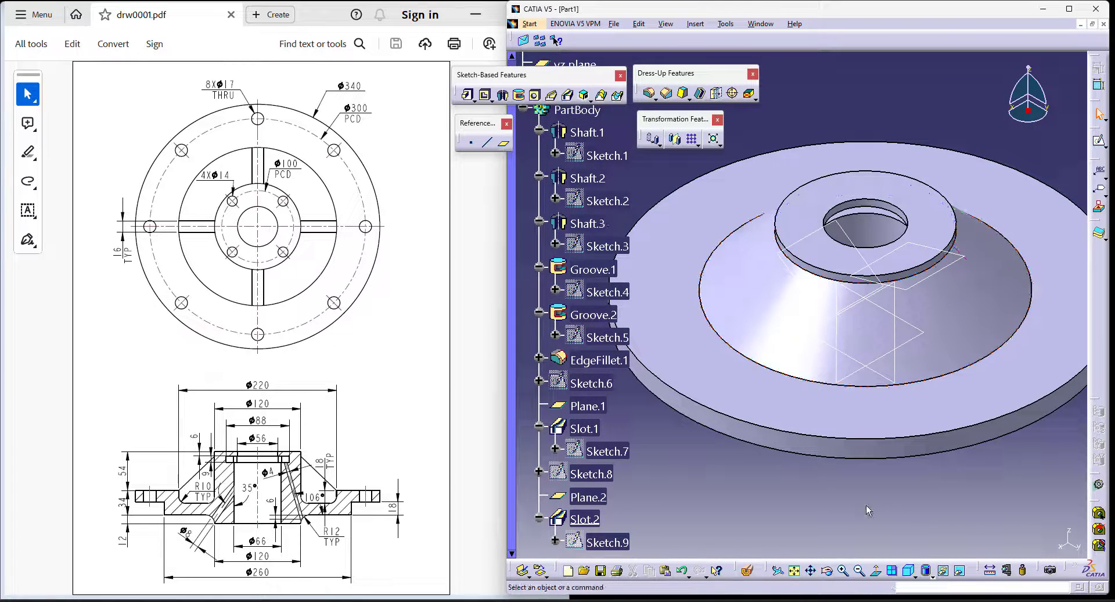
{"action": "left_click", "coordinate": [748, 570]}
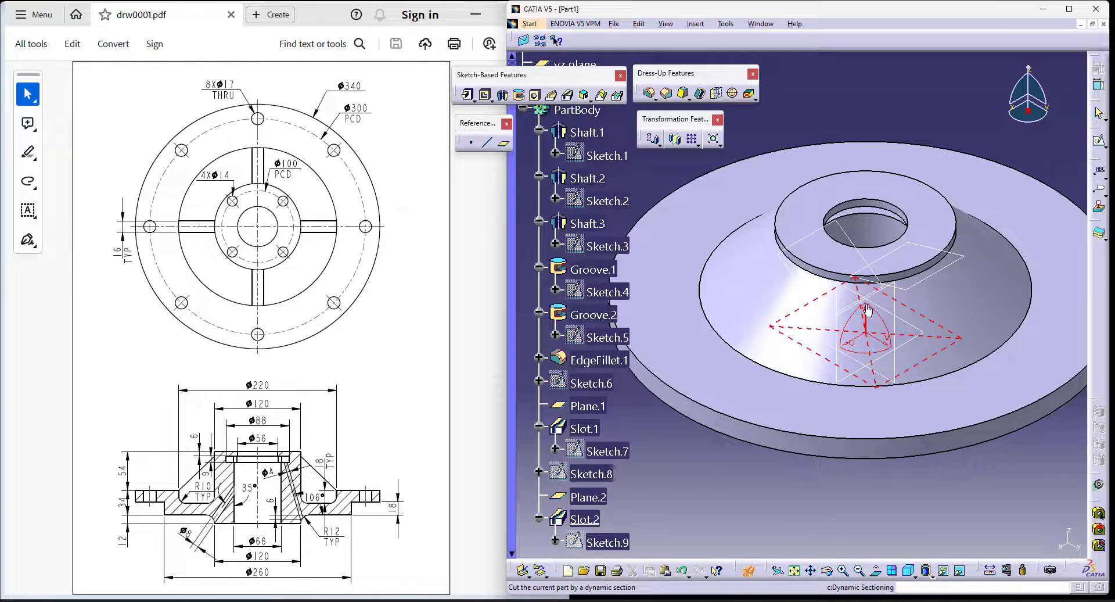
{"action": "left_click", "coordinate": [862, 295]}
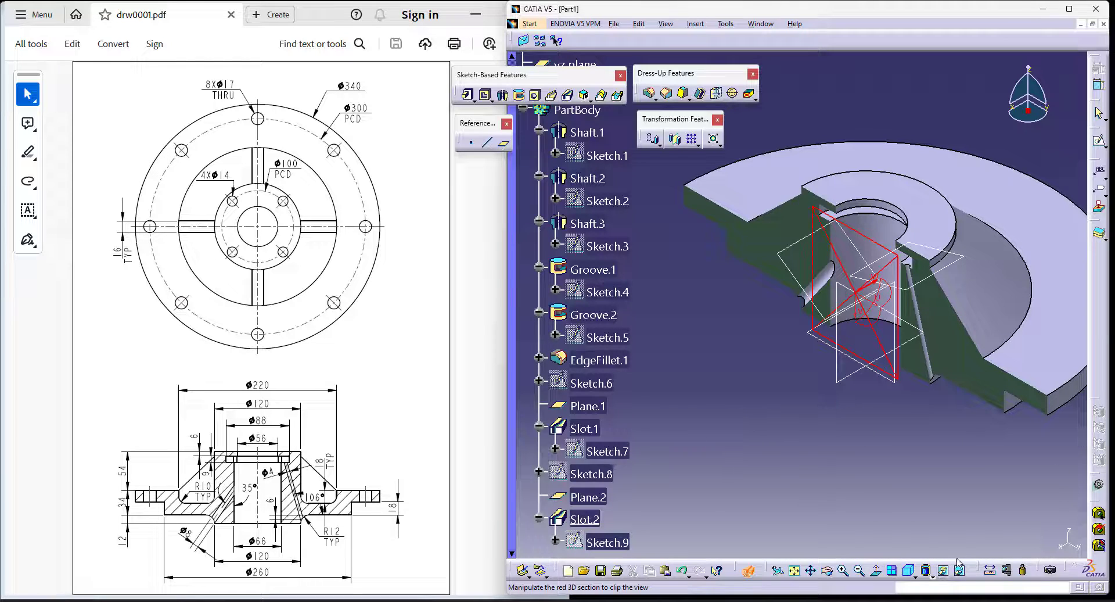
{"action": "left_click", "coordinate": [749, 570]}
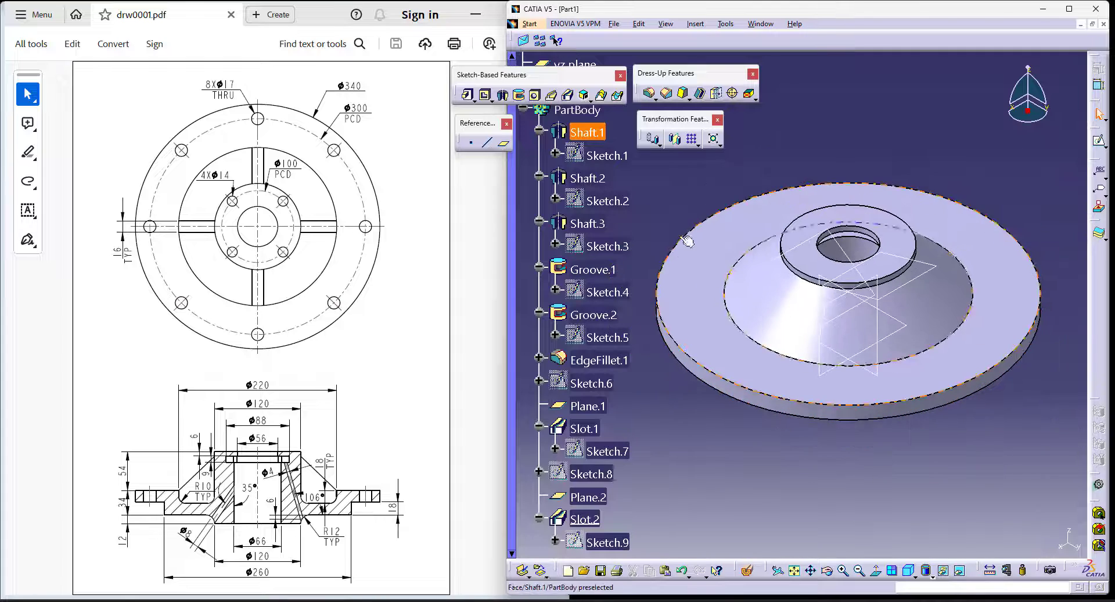
- Start a pocket with a sketch on the flange's top face and project the cone's inner and outer circular edges as construction geometry
{"action": "left_click", "coordinate": [485, 94]}
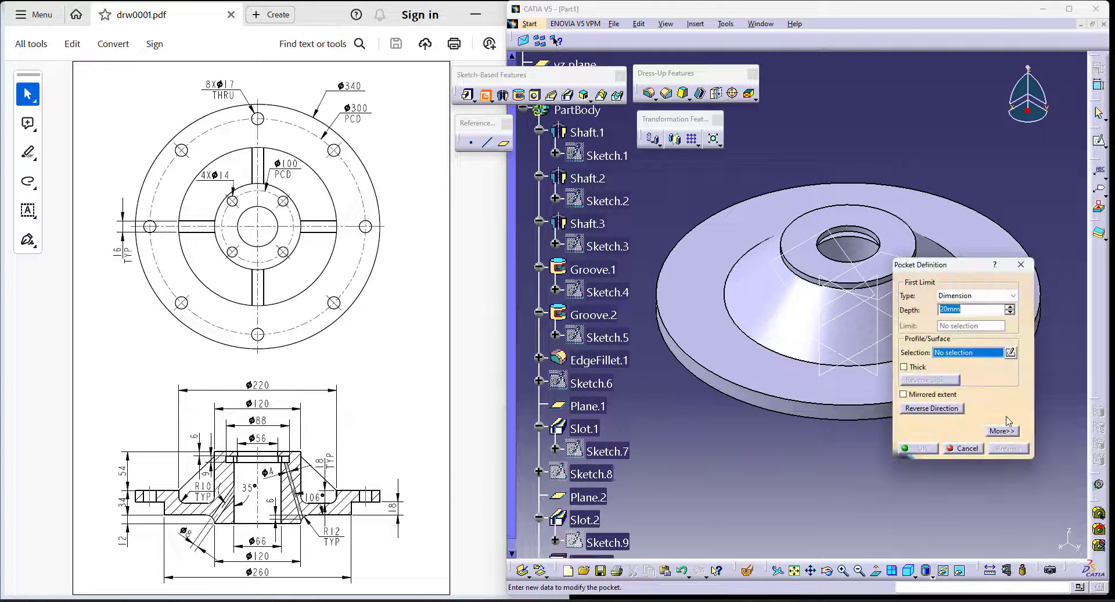
{"action": "left_click", "coordinate": [1011, 353]}
{"action": "left_click", "coordinate": [766, 384]}
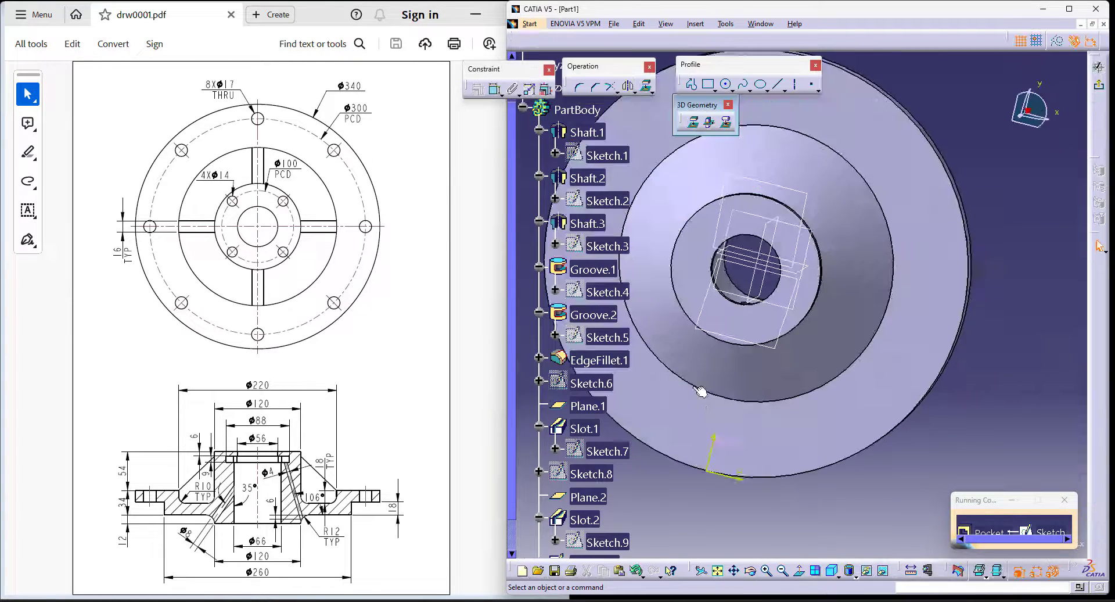
{"action": "left_click", "coordinate": [773, 410]}
{"action": "middle_click_drag", "start_coordinate": [779, 420], "coordinate": [816, 377]}
{"action": "left_click", "coordinate": [851, 281], "text": "ctrl"}
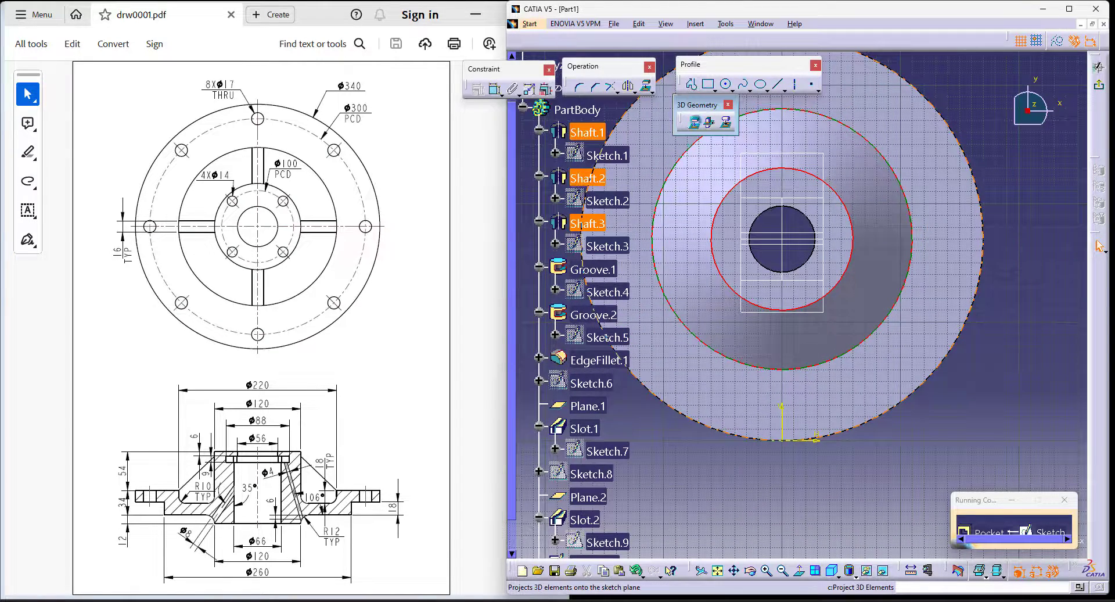
{"action": "left_click", "coordinate": [694, 122]}
{"action": "middle_click_drag", "start_coordinate": [863, 342], "coordinate": [866, 295]}
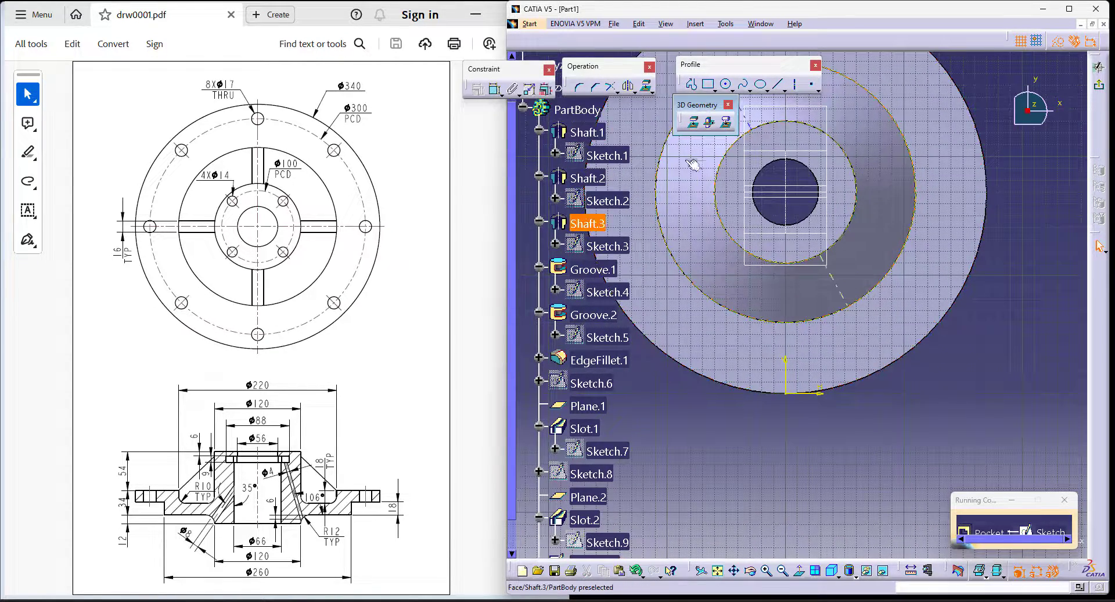
- Sketch a vertical line about 51 mm long between the two projected circles and mirror it about the vertical axis
{"action": "left_click", "coordinate": [779, 86]}
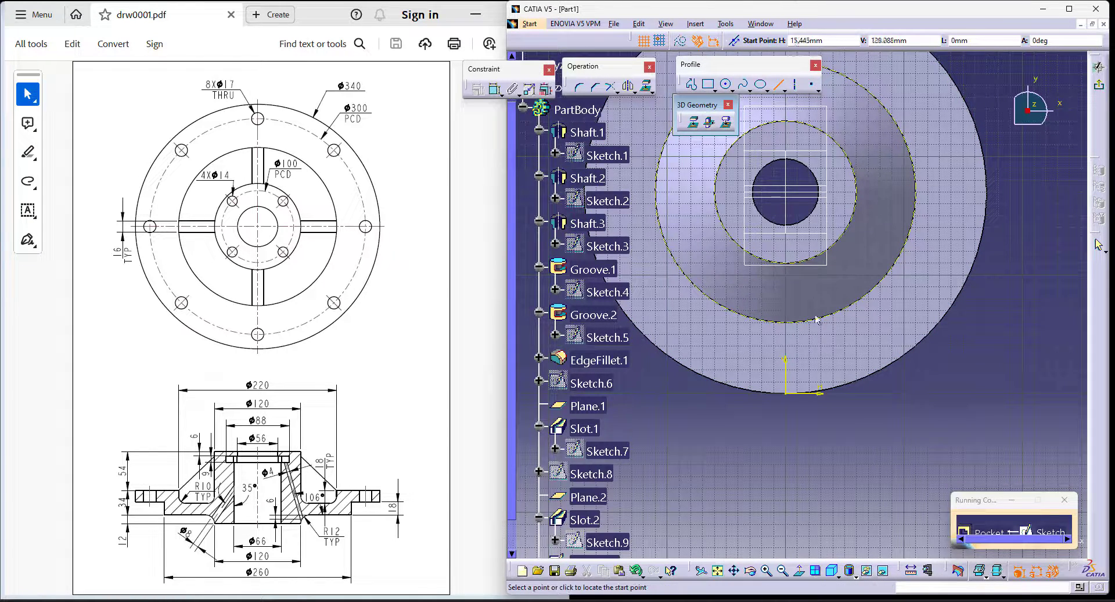
{"action": "left_click", "coordinate": [771, 262]}
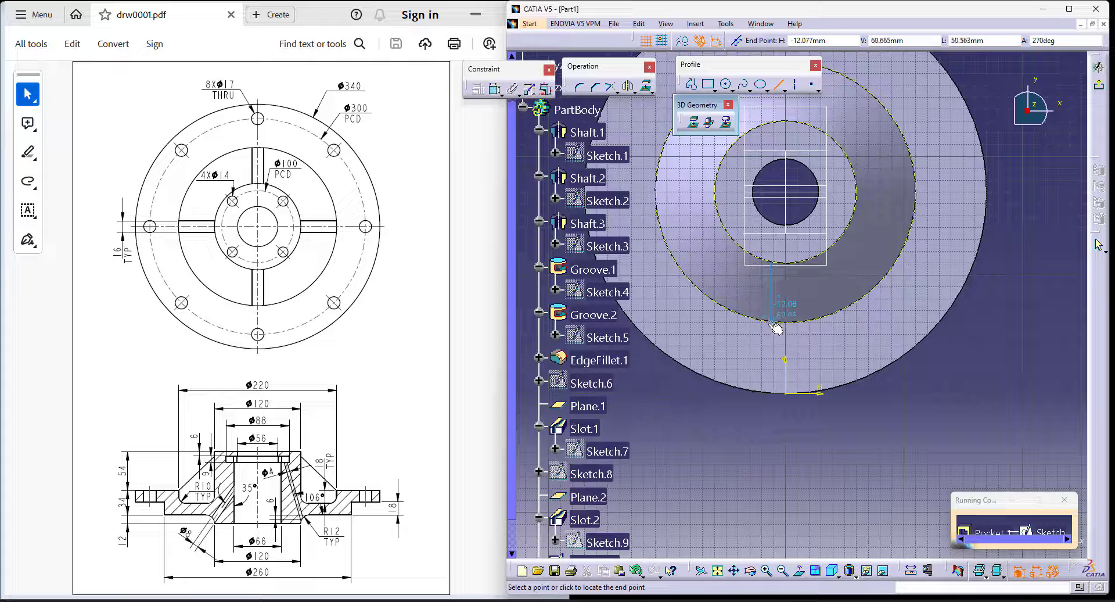
{"action": "left_click", "coordinate": [775, 320]}
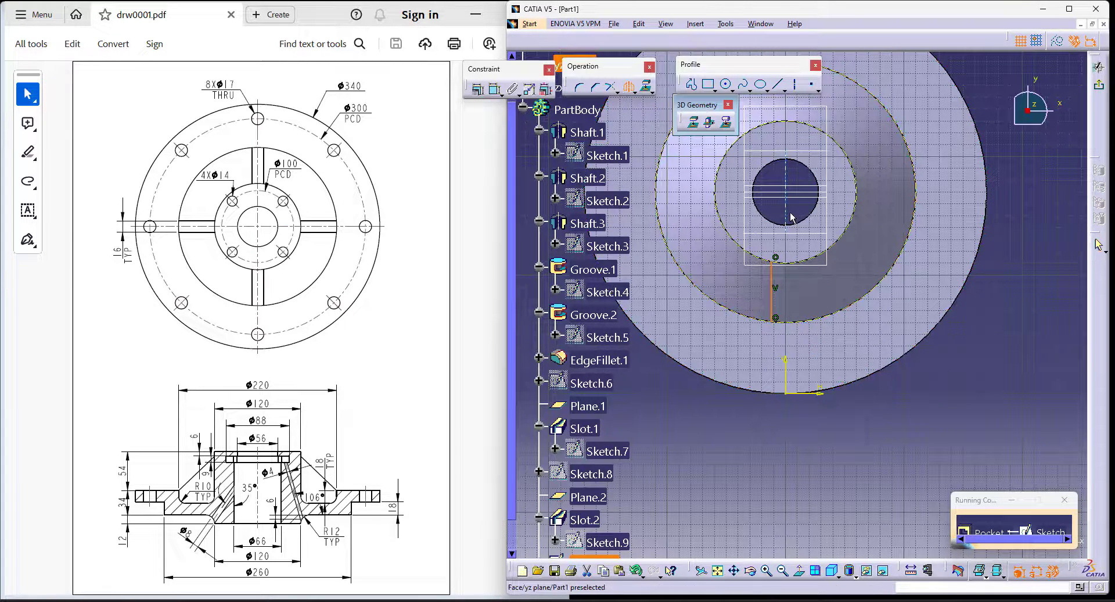
{"action": "left_click", "coordinate": [786, 372]}
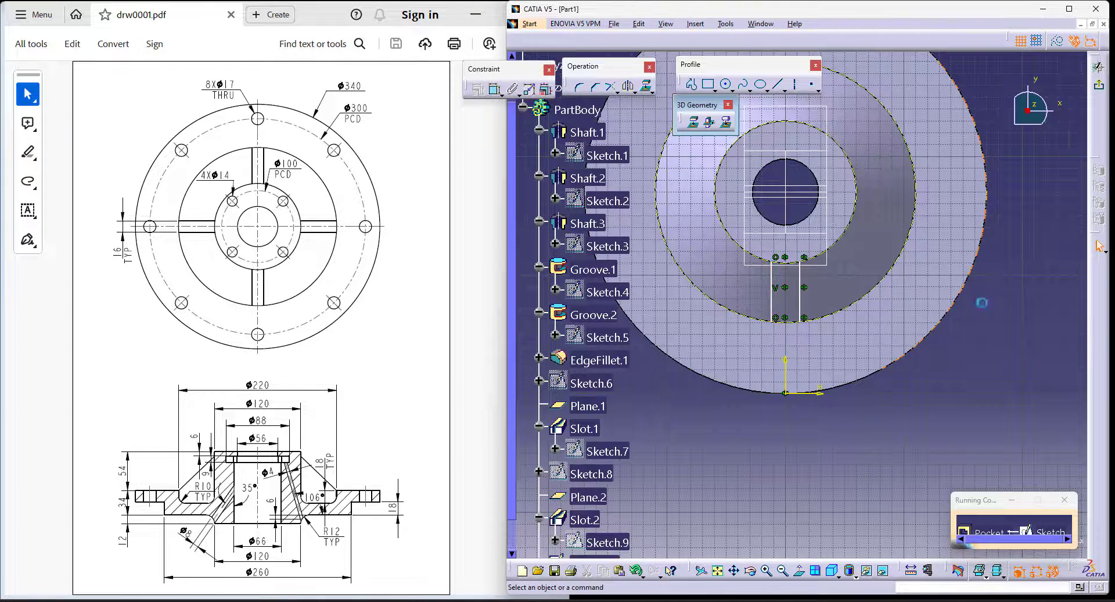
- Close the rib-gap profile with two hub-centred arcs joining the vertical lines' inner ends and outer ends
{"action": "left_click", "coordinate": [730, 90]}
{"action": "left_click", "coordinate": [846, 102]}
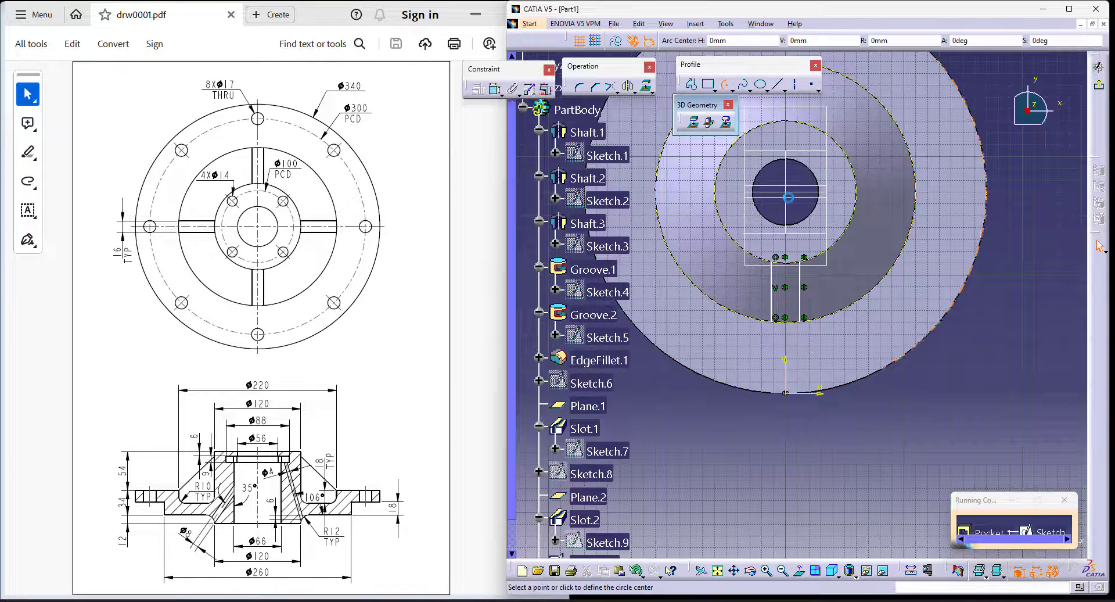
{"action": "left_click", "coordinate": [785, 186]}
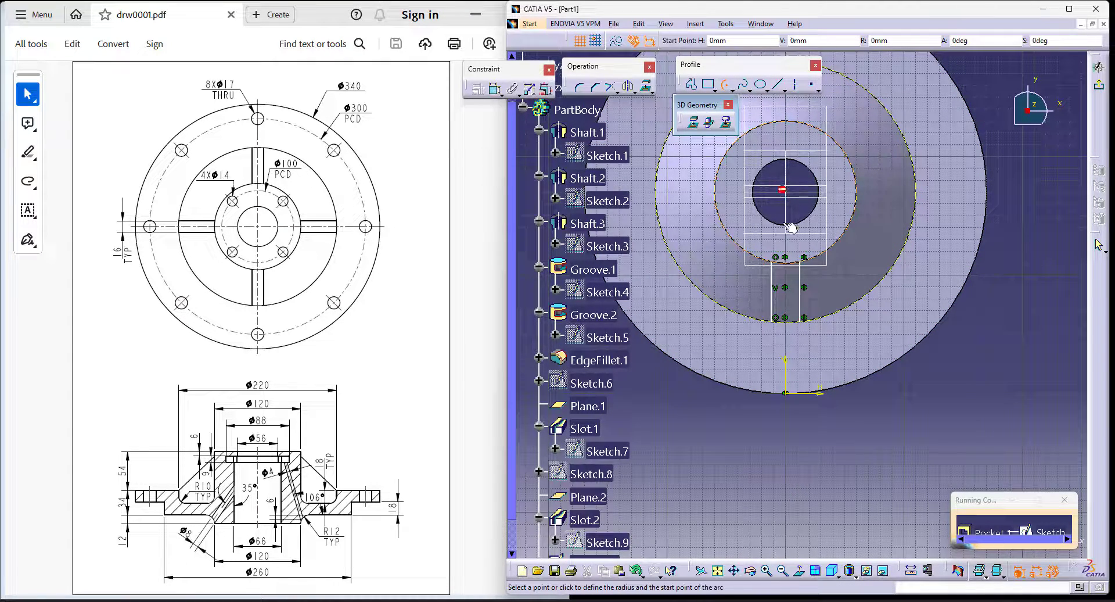
{"action": "left_click", "coordinate": [785, 257]}
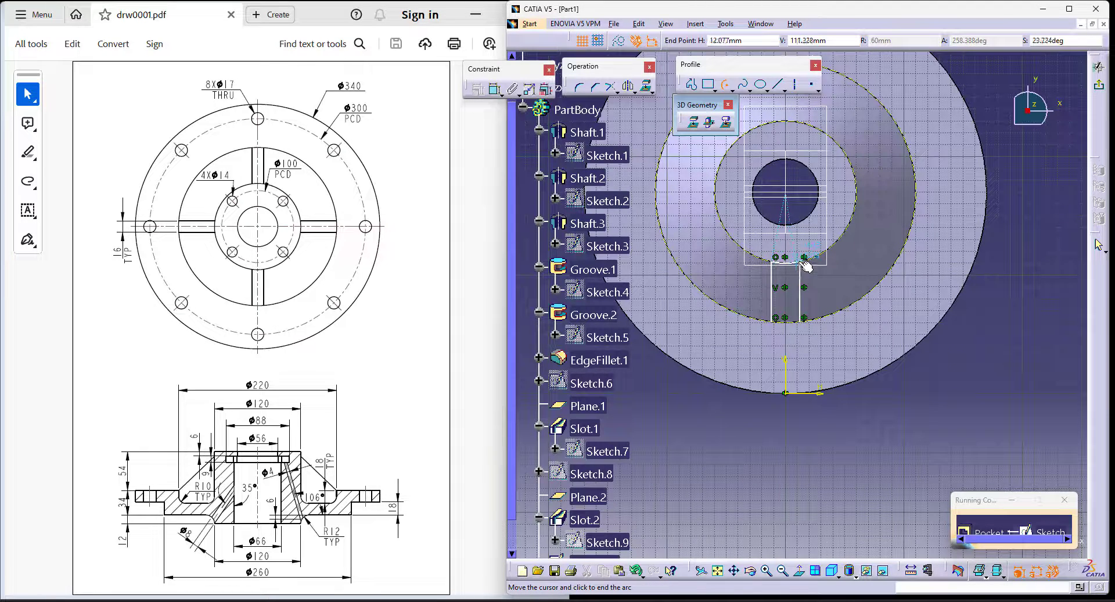
{"action": "left_click", "coordinate": [809, 266]}
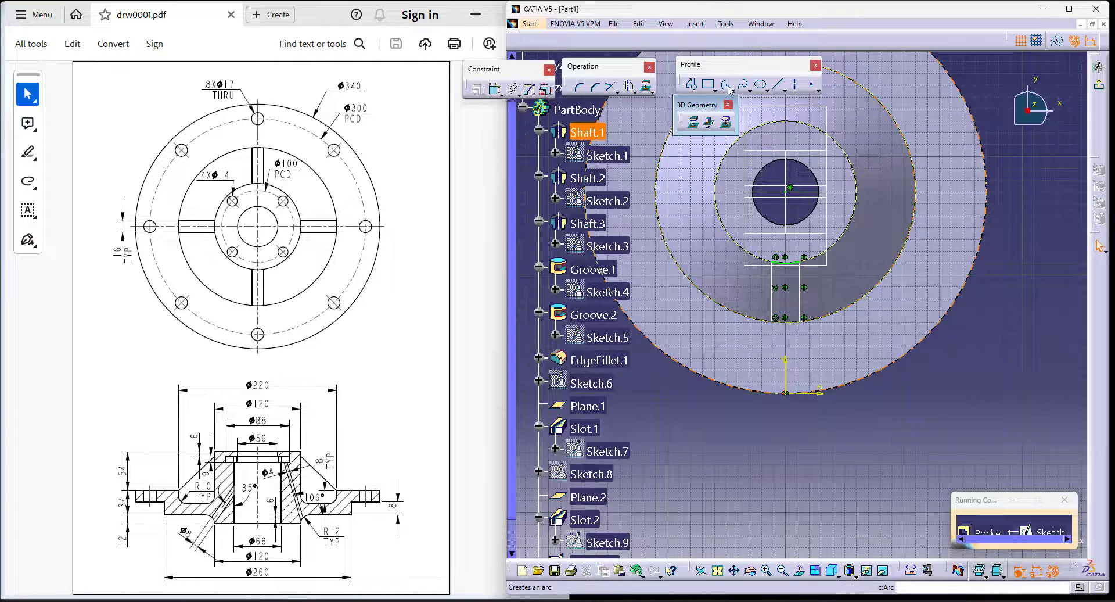
{"action": "left_click", "coordinate": [790, 187]}
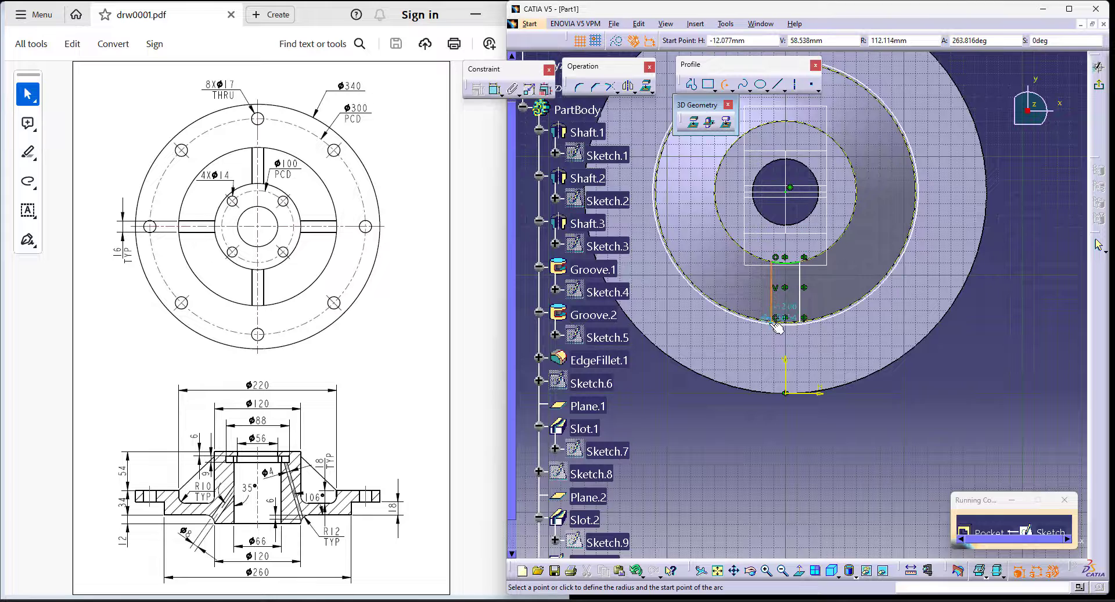
{"action": "left_click", "coordinate": [775, 317]}
{"action": "left_click", "coordinate": [806, 322]}
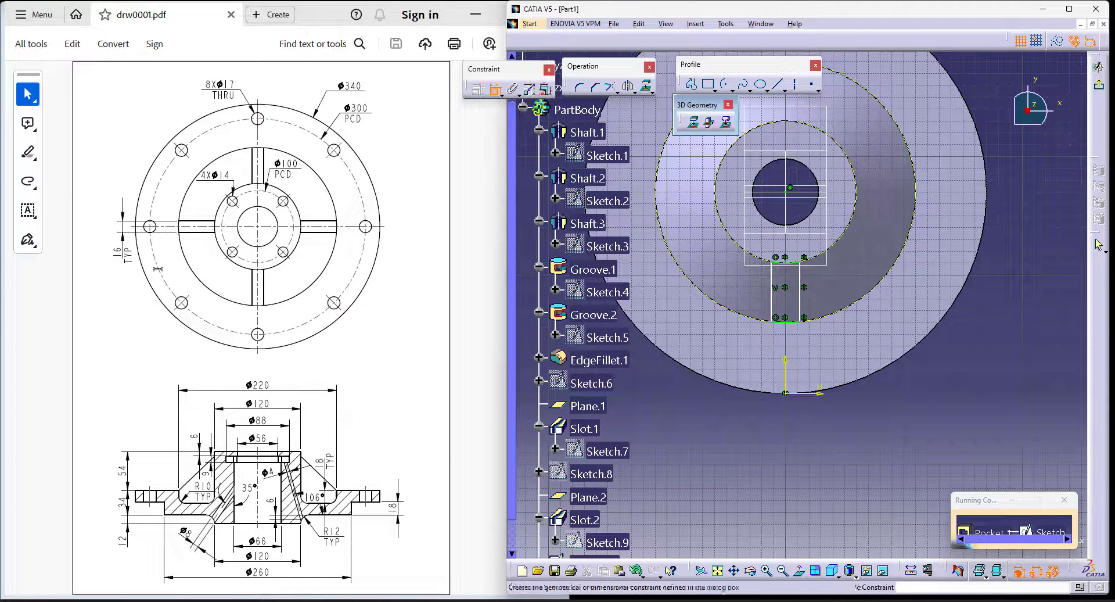
- Set the distance between the two vertical lines to 16 mm and exit the sketch
{"action": "left_click", "coordinate": [772, 294]}
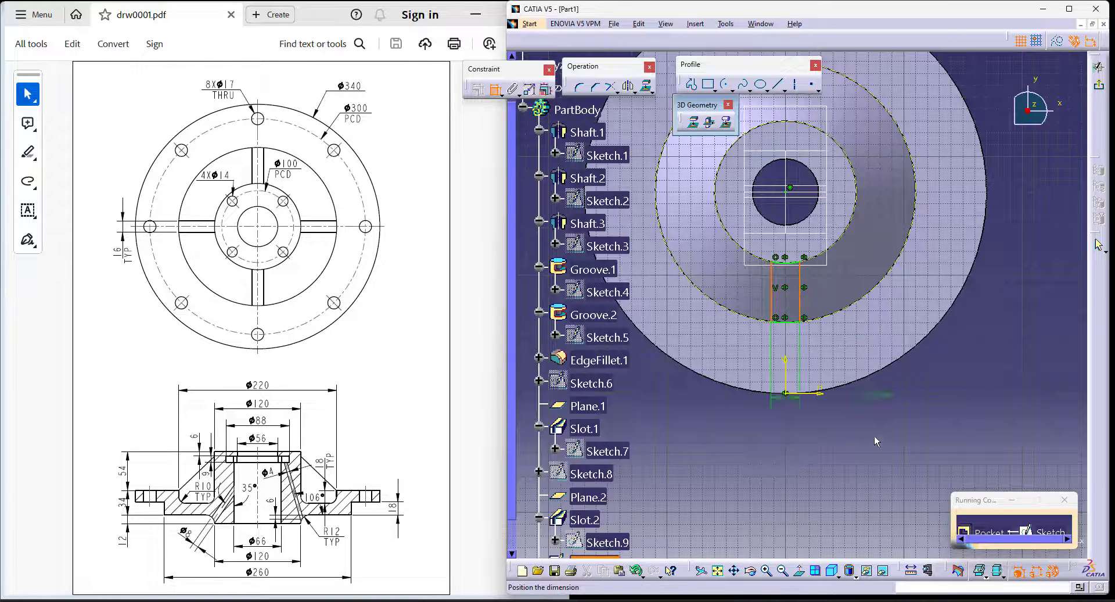
{"action": "double_click", "coordinate": [865, 460]}
{"action": "type", "text": "16"}
{"action": "key", "text": "Return"}
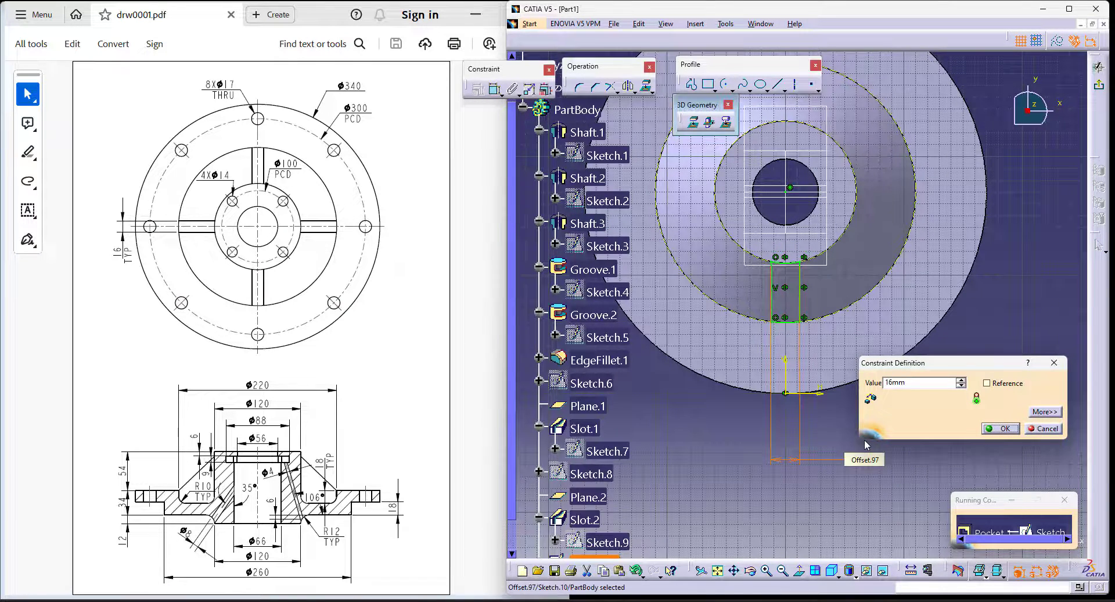
{"action": "left_click", "coordinate": [1098, 84]}
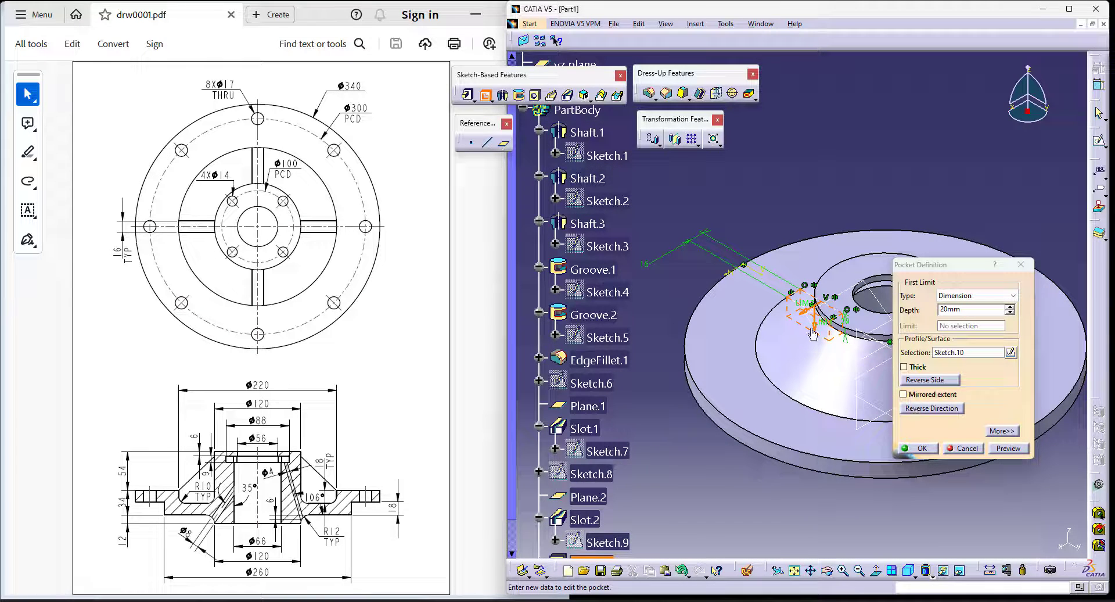
- Cut the 16 mm wide profile as a pocket with the Up to next limit and a 0 mm offset
{"action": "left_click", "coordinate": [982, 295]}
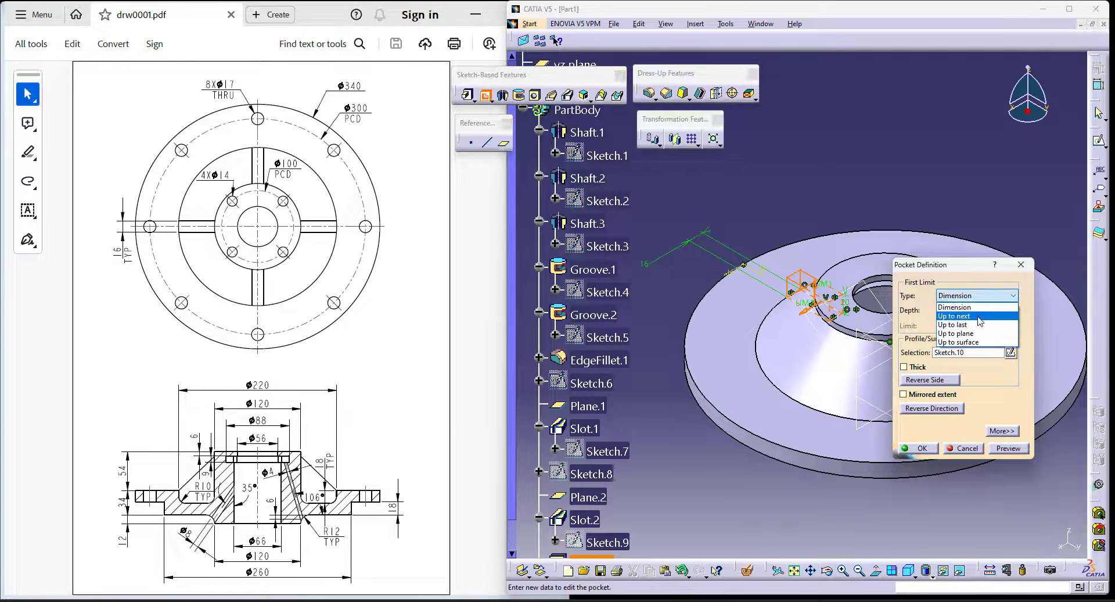
{"action": "left_click", "coordinate": [978, 317]}
{"action": "middle_click_drag", "start_coordinate": [692, 409], "coordinate": [862, 468]}
{"action": "scroll", "coordinate": [861, 469], "scroll_direction": "up", "scroll_amount": 1}
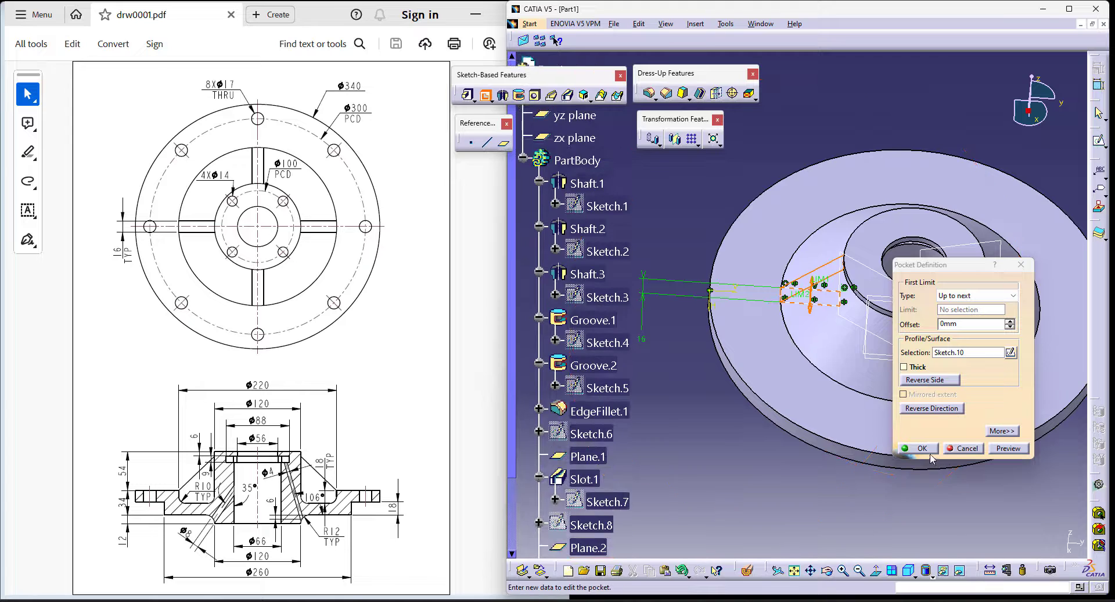
{"action": "left_click", "coordinate": [928, 449]}
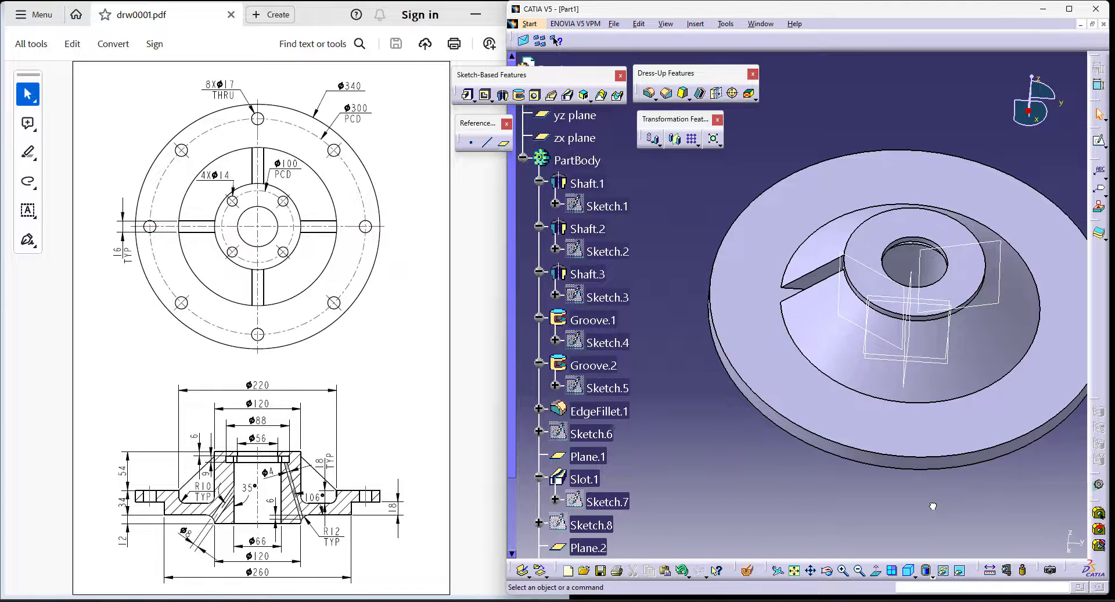
- Section the part vertically through the hub to examine the pocket's depth, and restore the full isometric view
{"action": "left_click", "coordinate": [909, 571]}
{"action": "left_click", "coordinate": [748, 570]}
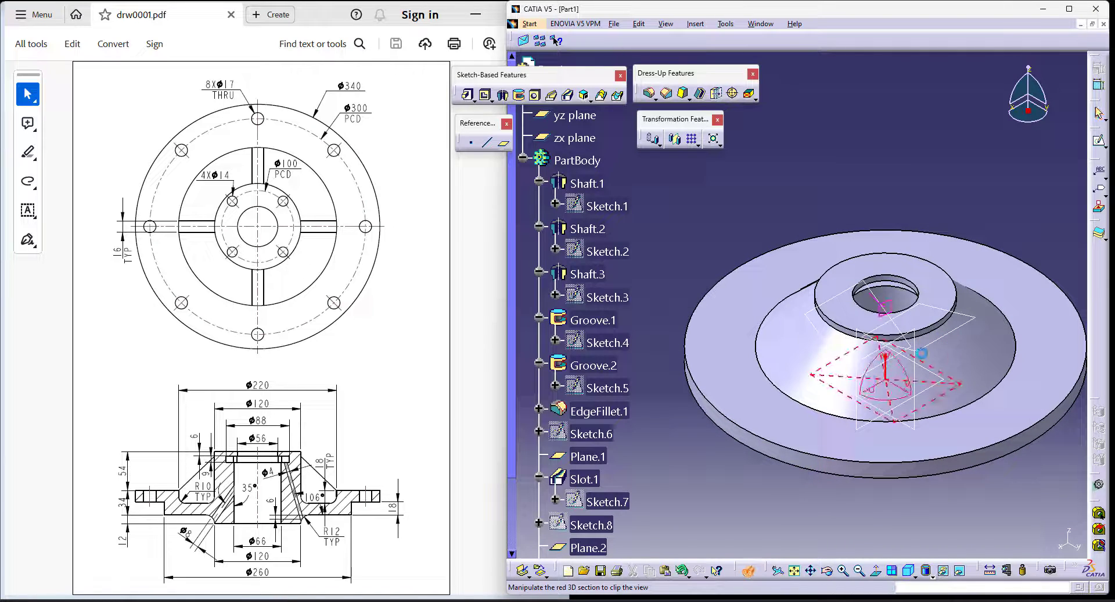
{"action": "left_click_drag", "start_coordinate": [870, 335], "coordinate": [863, 332]}
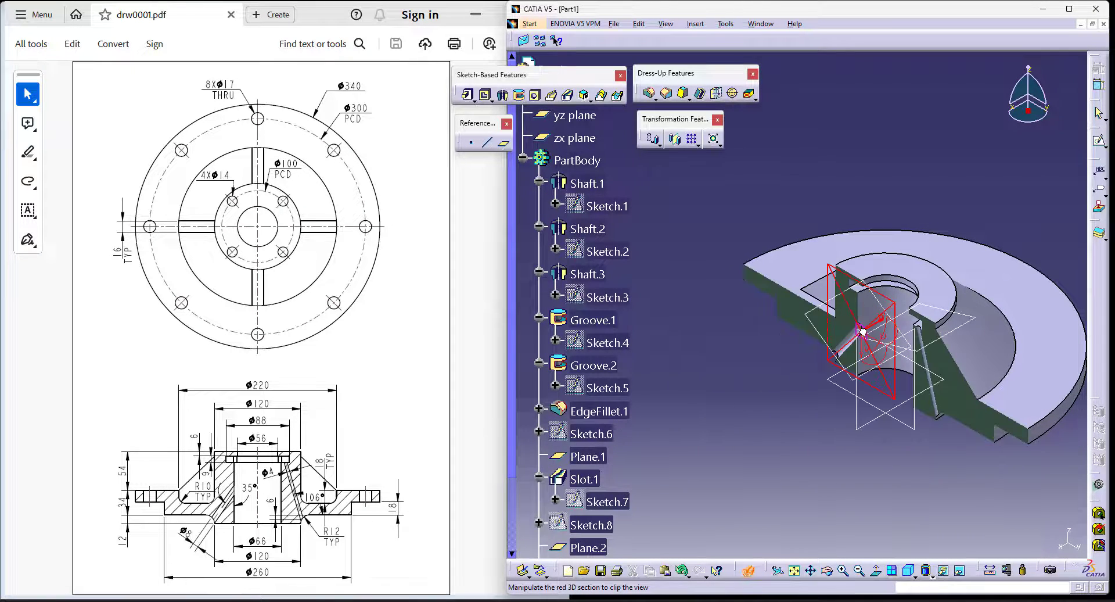
{"action": "middle_click_drag", "start_coordinate": [812, 446], "coordinate": [839, 325]}
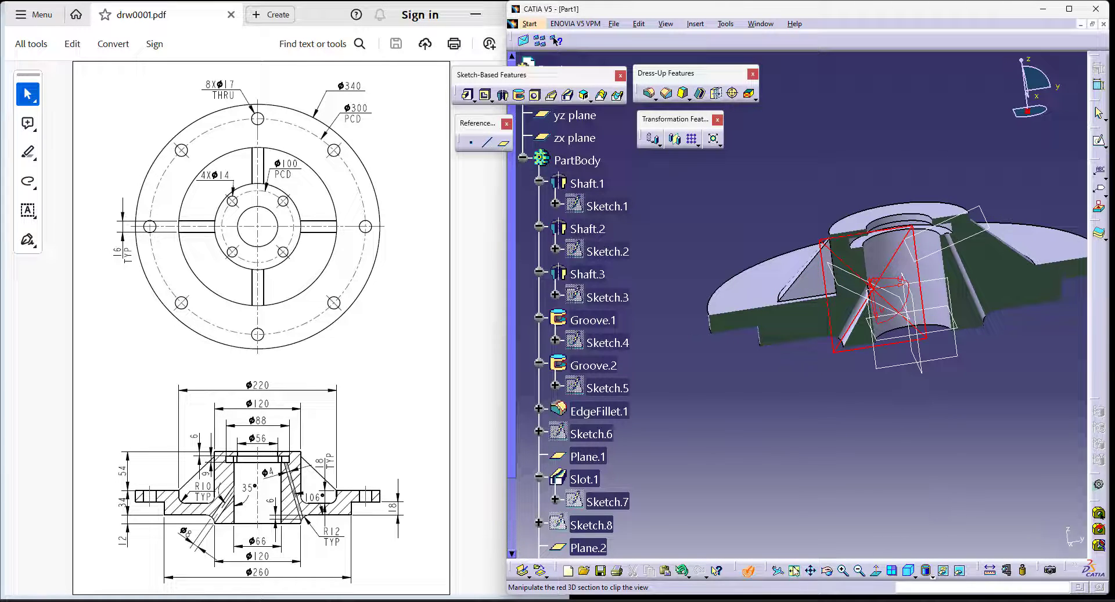
{"action": "left_click", "coordinate": [908, 571]}
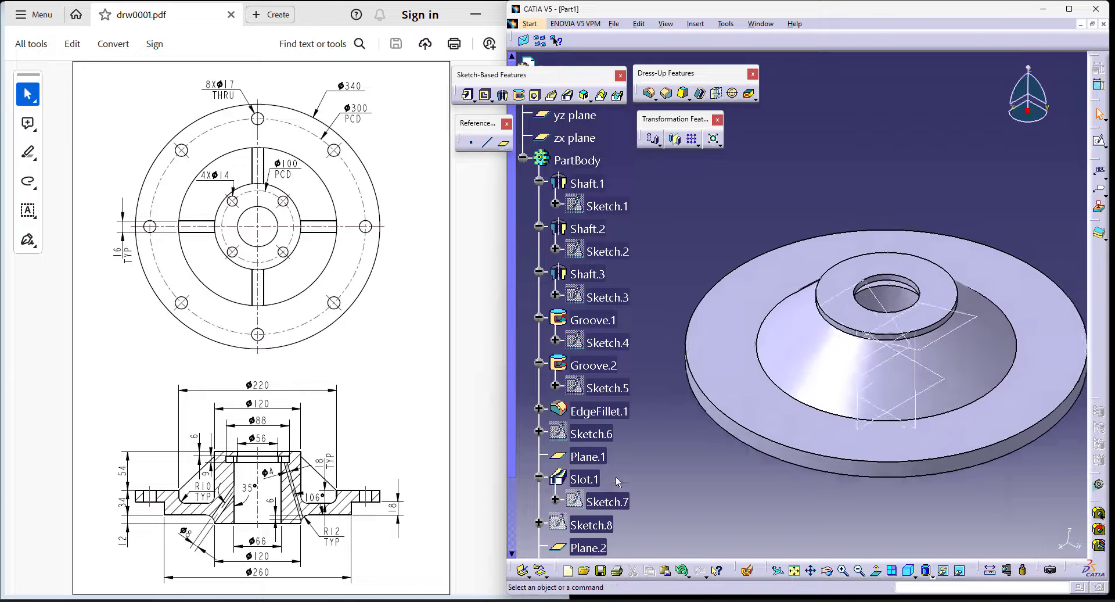
- Pattern the 16 mm wide pocket circularly about the Z axis as a complete crown with 4 instances
{"action": "scroll", "coordinate": [615, 476], "scroll_direction": "down", "scroll_amount": 3}
{"action": "left_click", "coordinate": [583, 467]}
{"action": "left_click", "coordinate": [696, 146]}
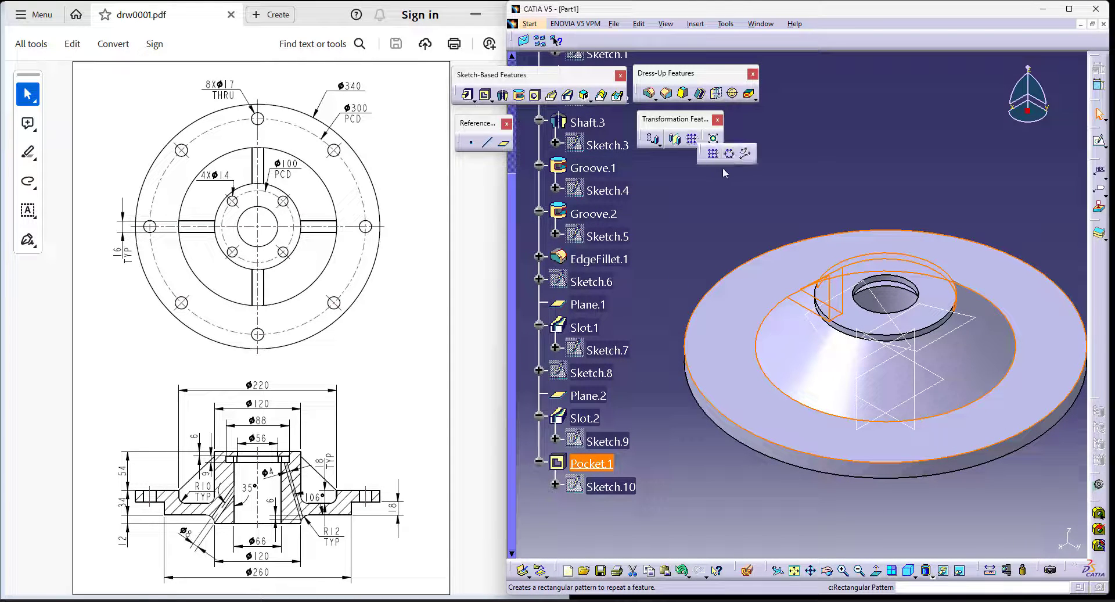
{"action": "left_click", "coordinate": [732, 159]}
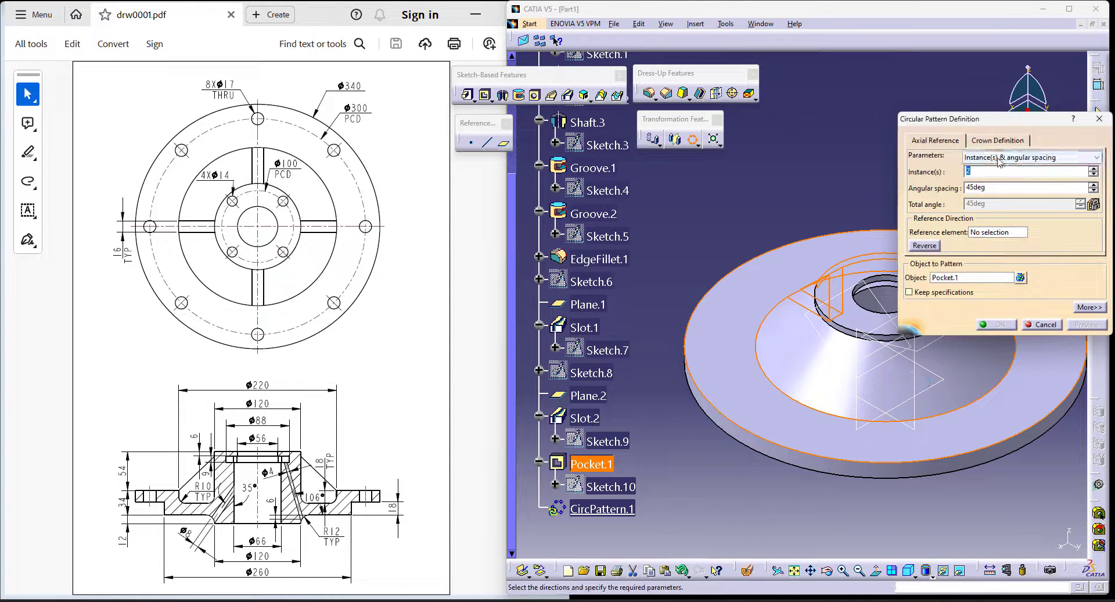
{"action": "left_click", "coordinate": [1028, 158]}
{"action": "left_click", "coordinate": [1000, 193]}
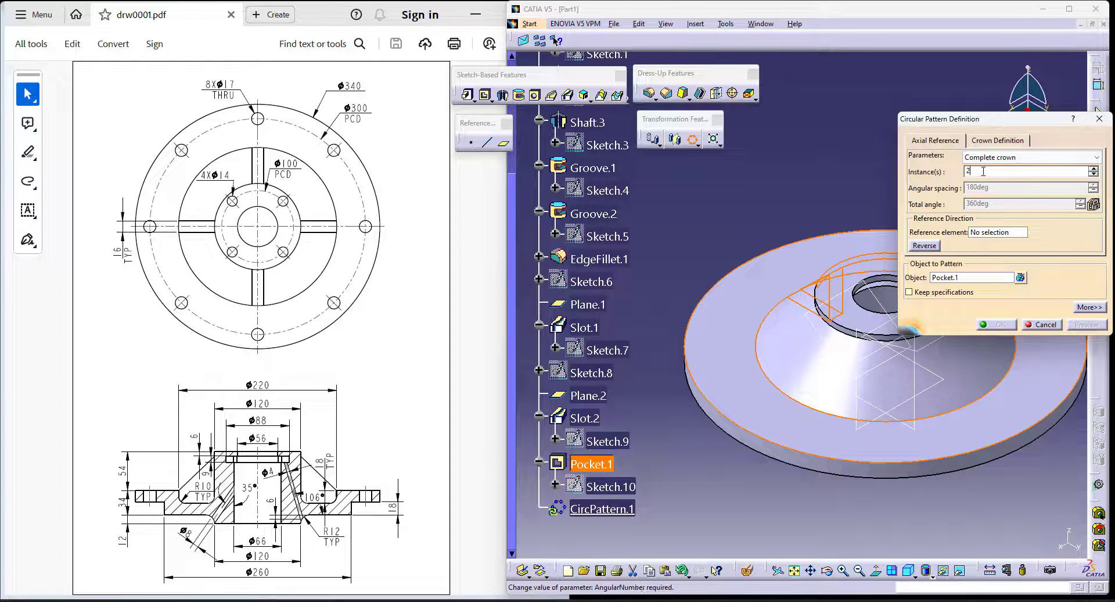
{"action": "left_click", "coordinate": [966, 278]}
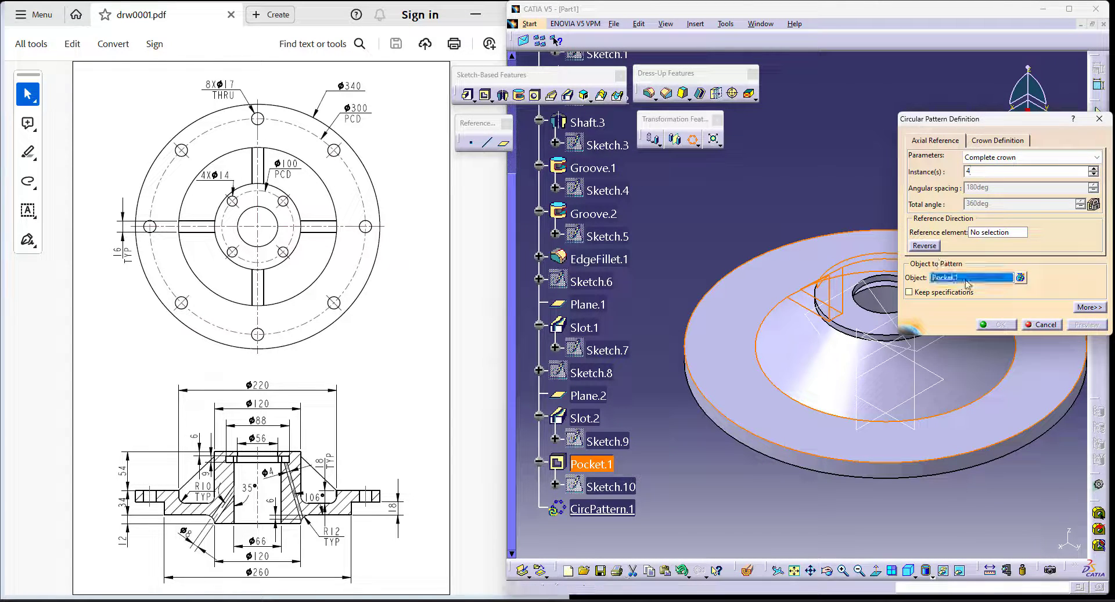
{"action": "left_click", "coordinate": [994, 232]}
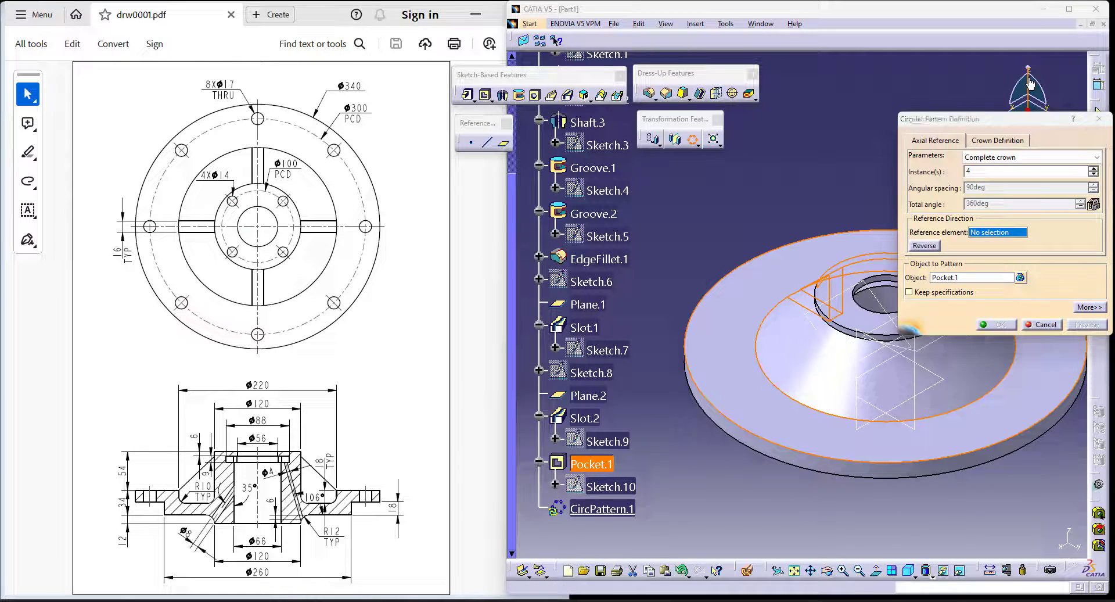
{"action": "right_click", "coordinate": [998, 235]}
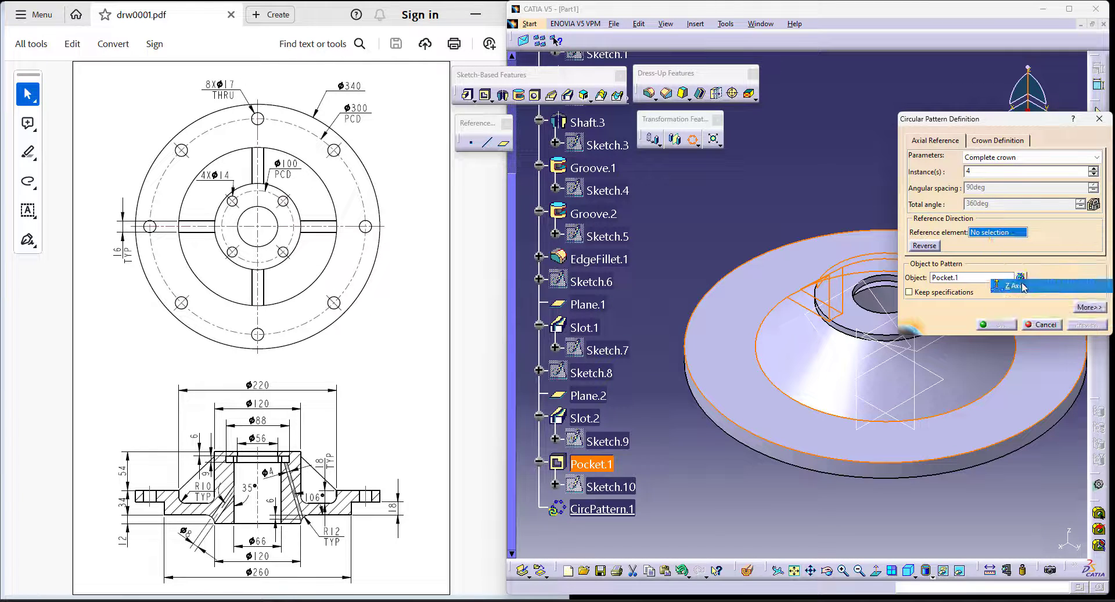
{"action": "left_click", "coordinate": [1001, 282]}
{"action": "left_click", "coordinate": [1005, 325]}
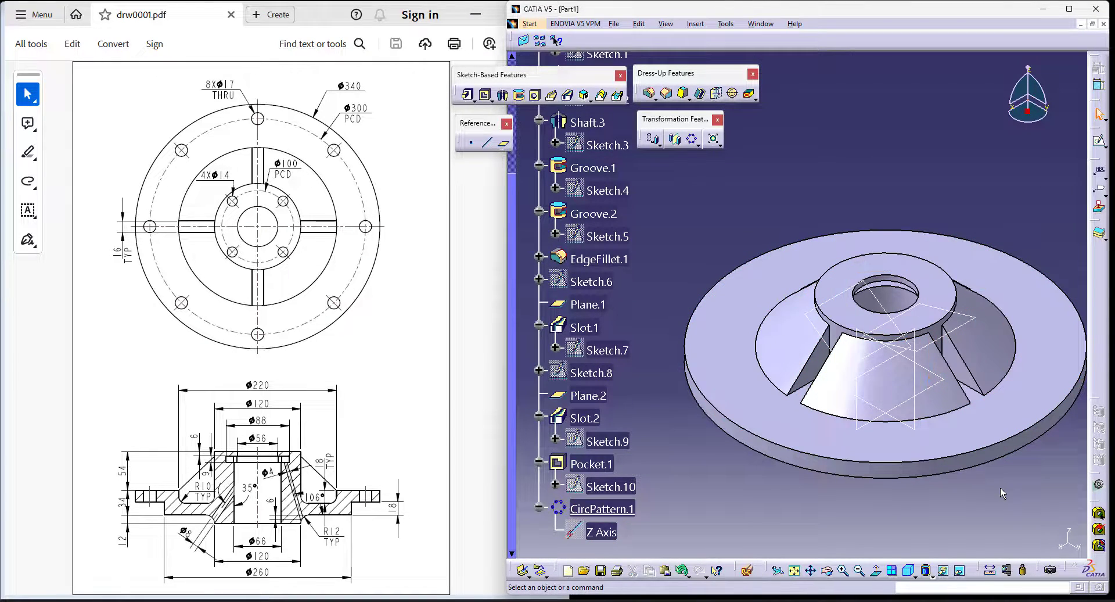
{"action": "middle_click_drag", "start_coordinate": [981, 510], "coordinate": [966, 457]}
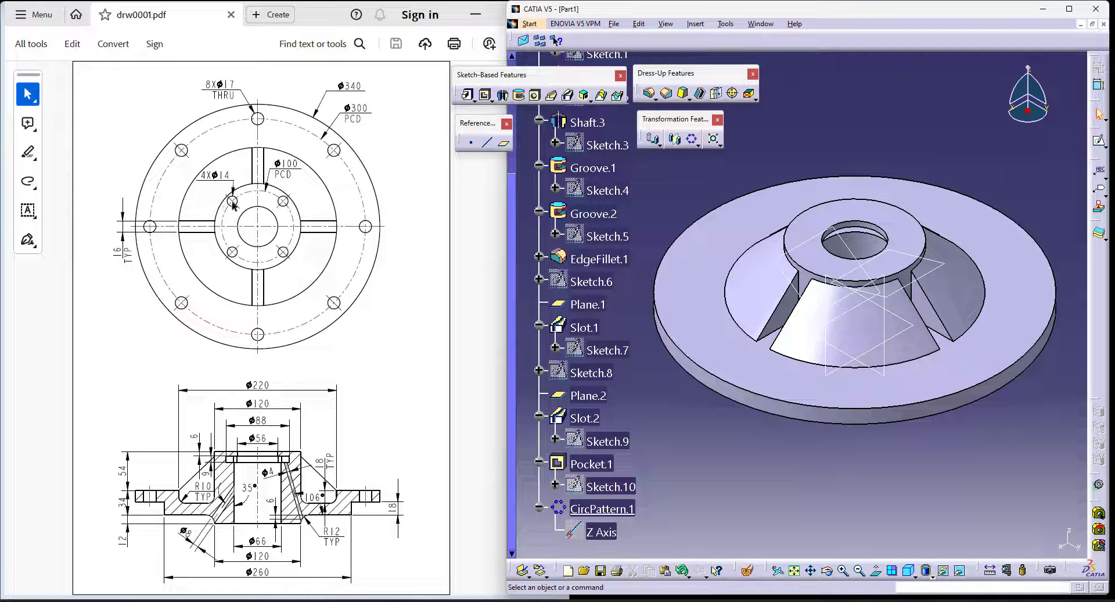
- Start a hole on the hub's top annular face and open its positioning sketch
{"action": "middle_click_drag", "start_coordinate": [893, 482], "coordinate": [876, 500], "text": "ctrl"}
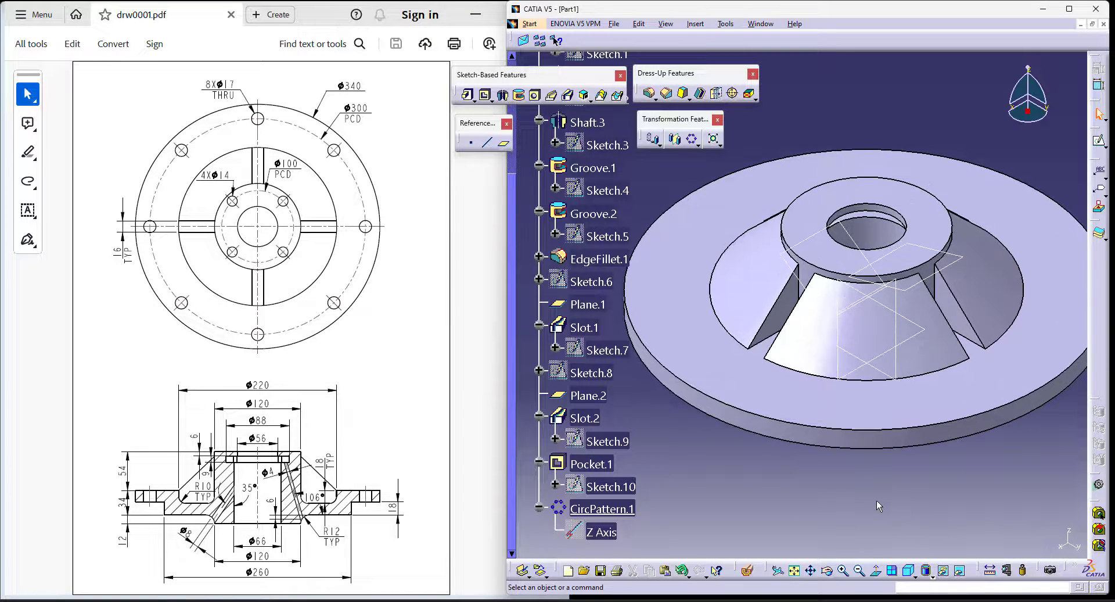
{"action": "left_click", "coordinate": [534, 95]}
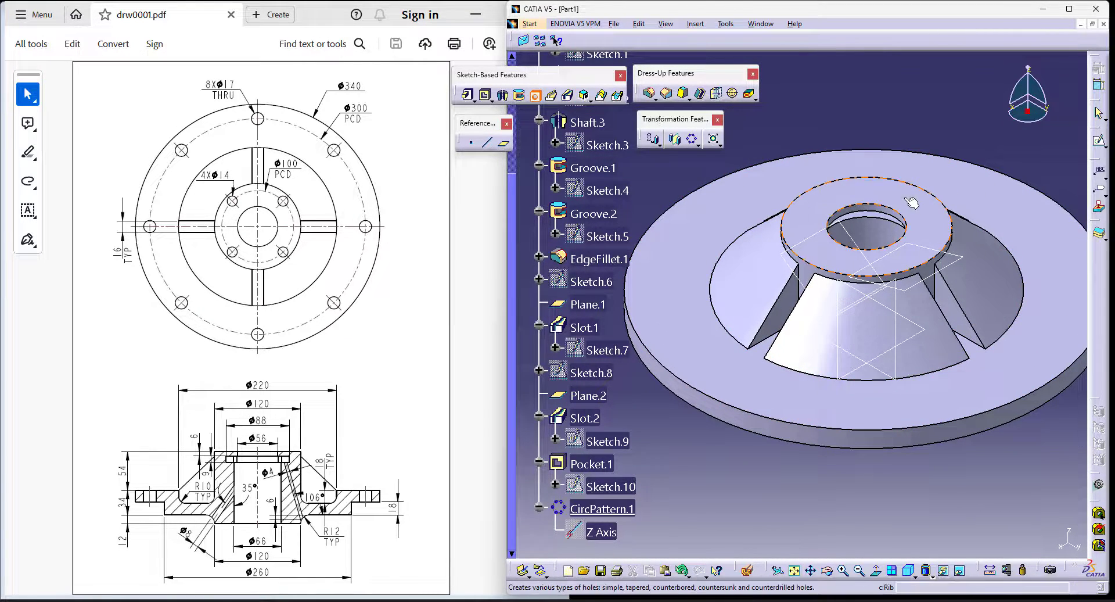
{"action": "left_click", "coordinate": [920, 231]}
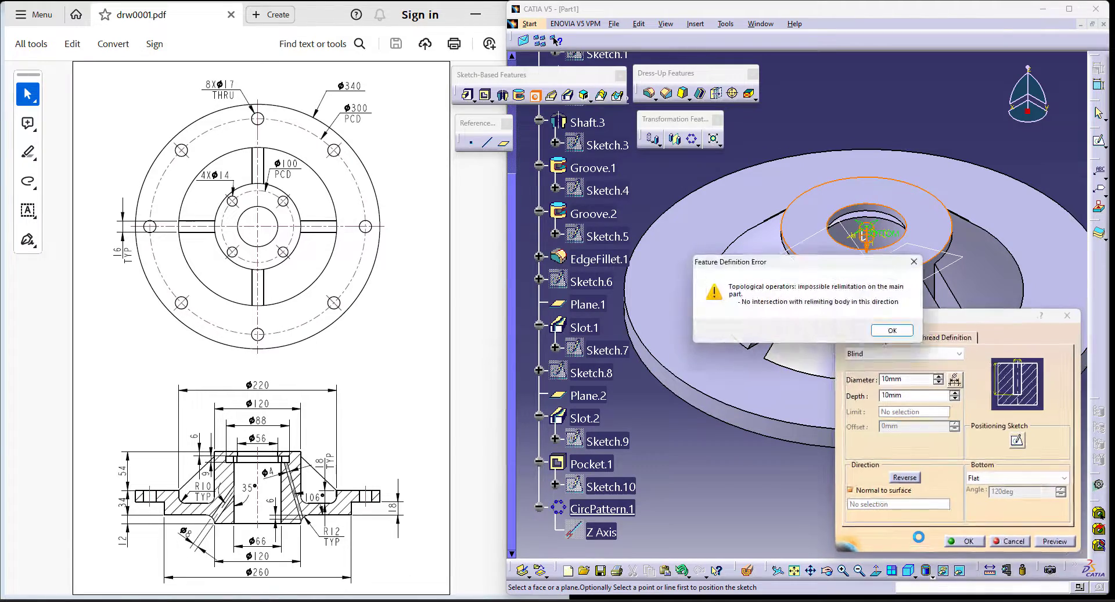
{"action": "left_click", "coordinate": [892, 330]}
{"action": "left_click", "coordinate": [1017, 440]}
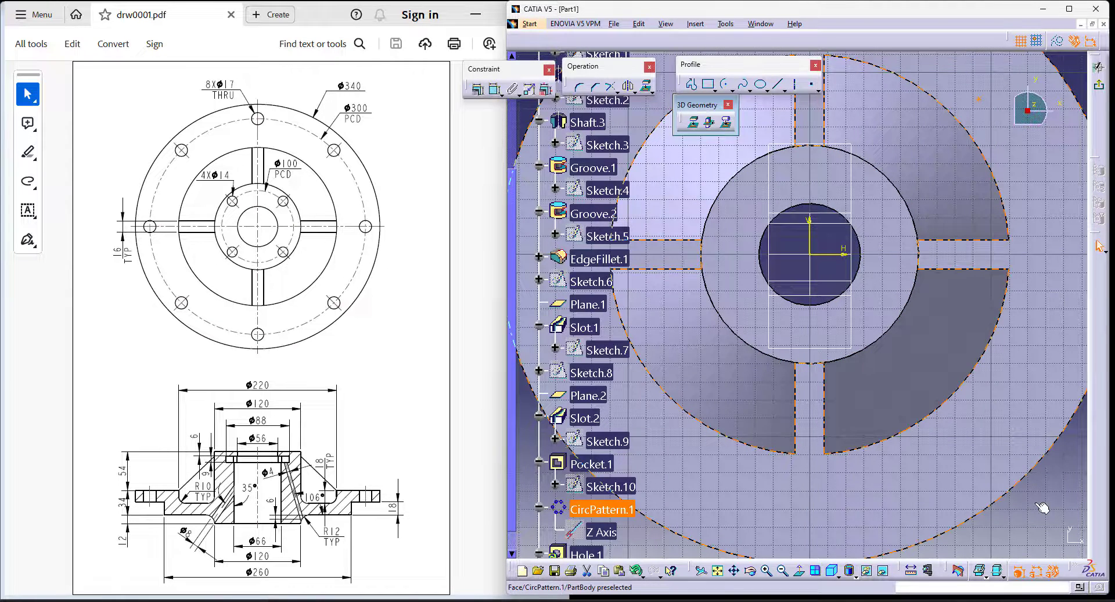
- Draw a construction circle centred on the origin and set its diameter to 100 mm
{"action": "left_click", "coordinate": [723, 89]}
{"action": "left_click", "coordinate": [749, 100]}
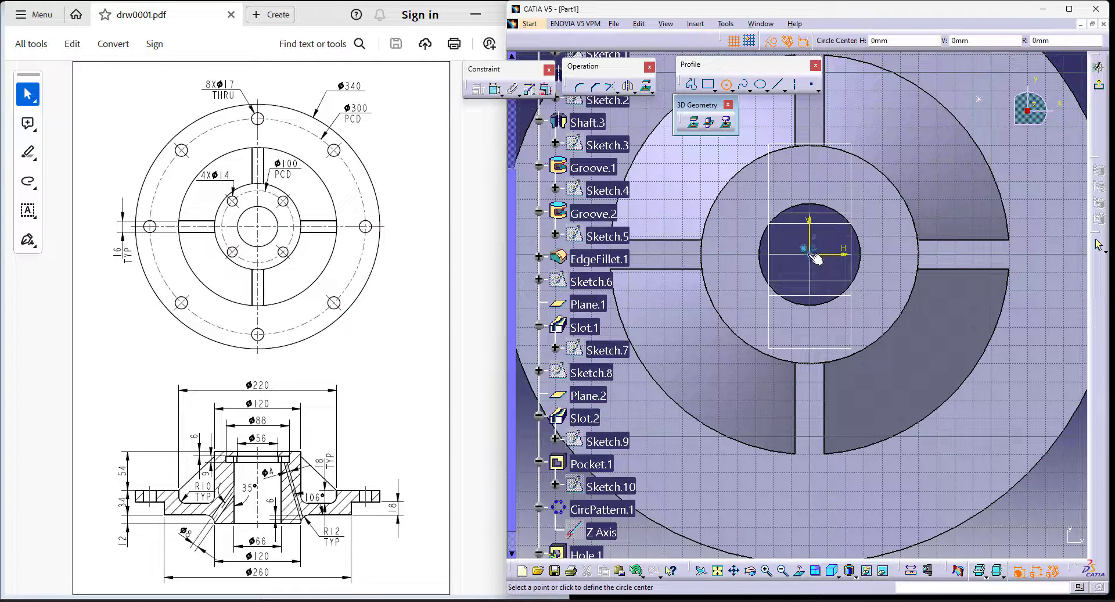
{"action": "left_click", "coordinate": [809, 253]}
{"action": "left_click", "coordinate": [900, 132]}
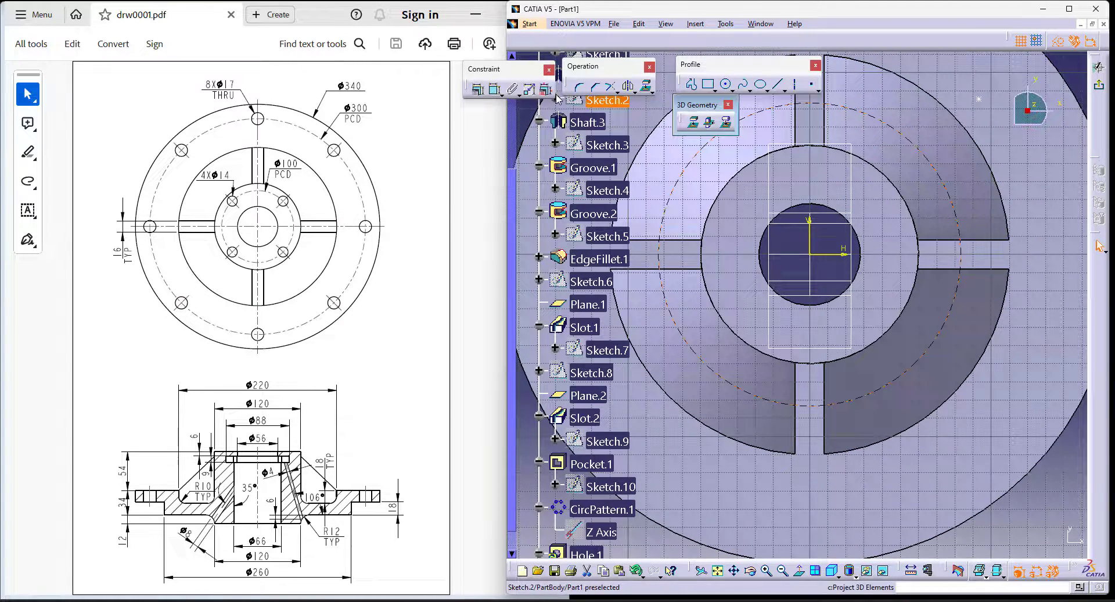
{"action": "left_click", "coordinate": [494, 92]}
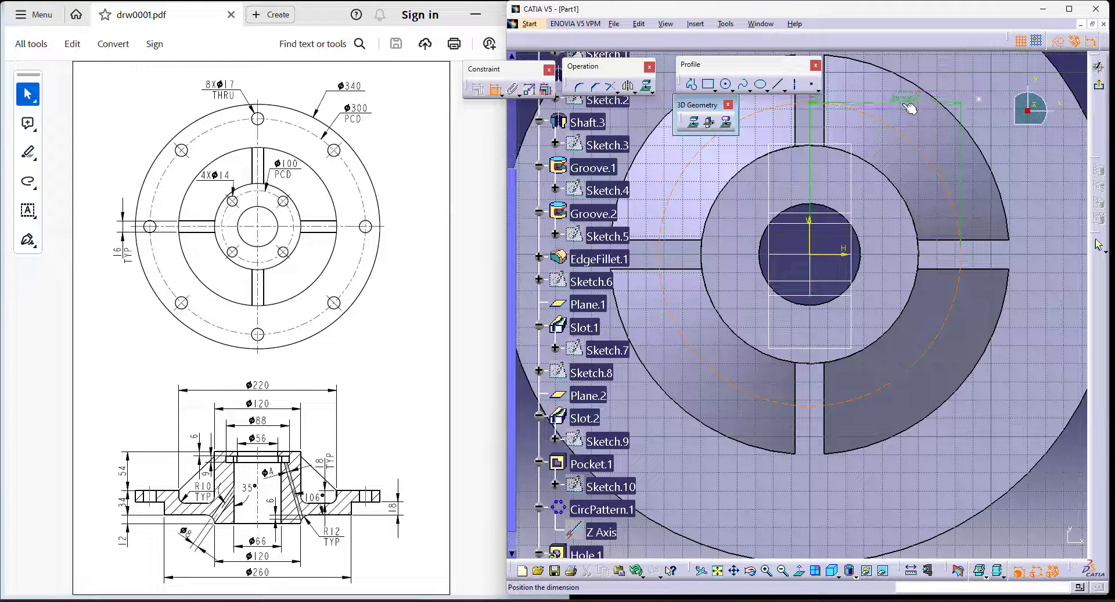
{"action": "double_click", "coordinate": [1028, 516]}
{"action": "type", "text": "100"}
{"action": "key", "text": "Return"}
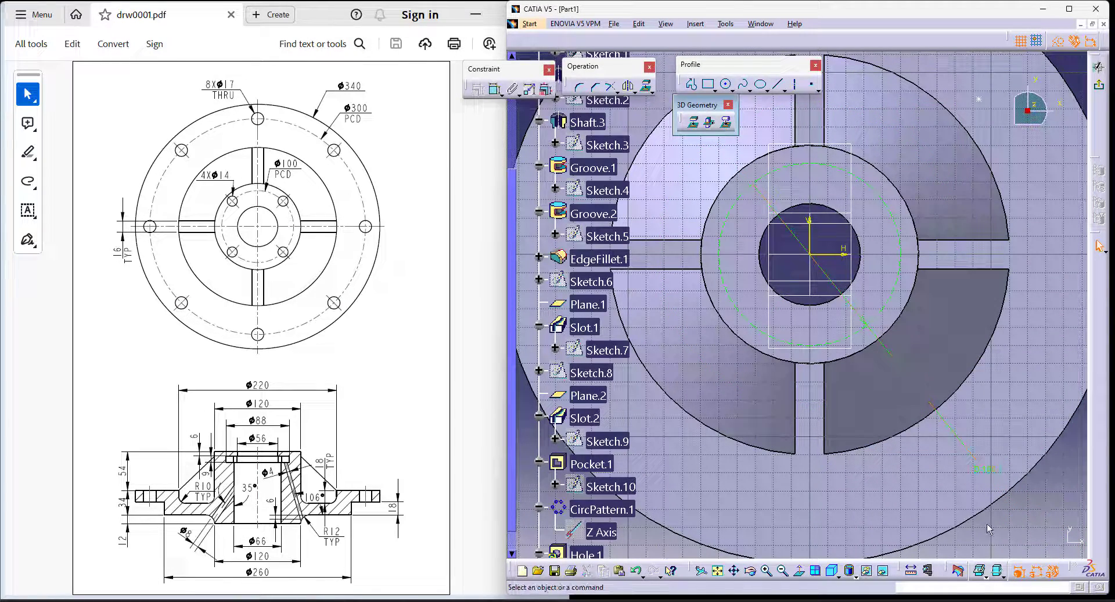
- Make the hole's centre point coincident with the 100 mm circle and the vertical axis, and exit the sketch
{"action": "middle_click_drag", "start_coordinate": [898, 469], "coordinate": [895, 414], "text": "ctrl"}
{"action": "middle_click_drag", "start_coordinate": [846, 264], "coordinate": [837, 365]}
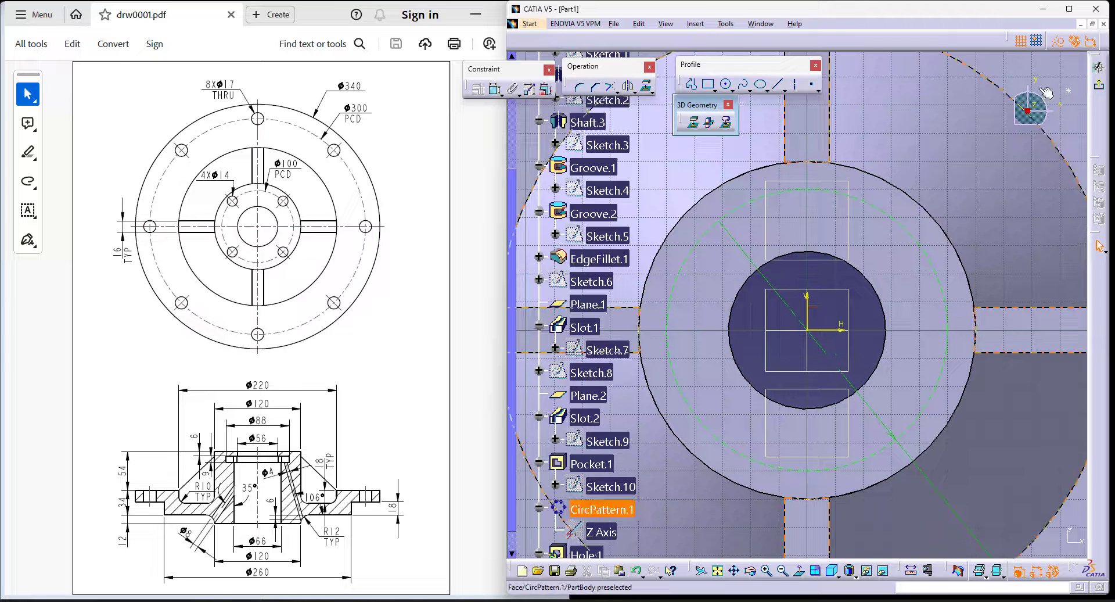
{"action": "left_click", "coordinate": [495, 90]}
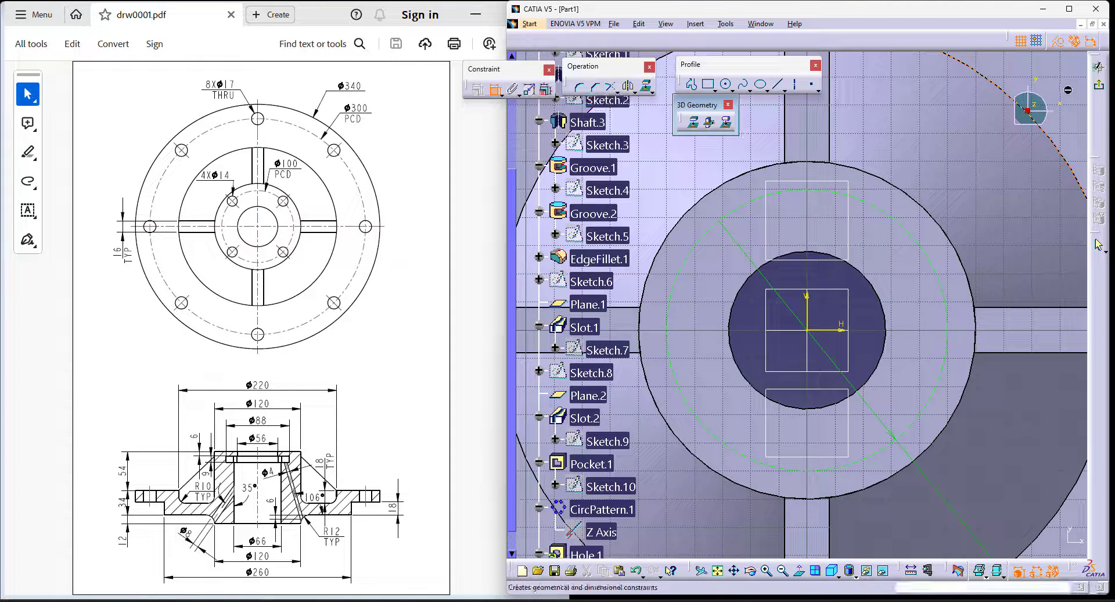
{"action": "left_click", "coordinate": [1070, 89]}
{"action": "left_click", "coordinate": [811, 190]}
{"action": "right_click", "coordinate": [862, 102]}
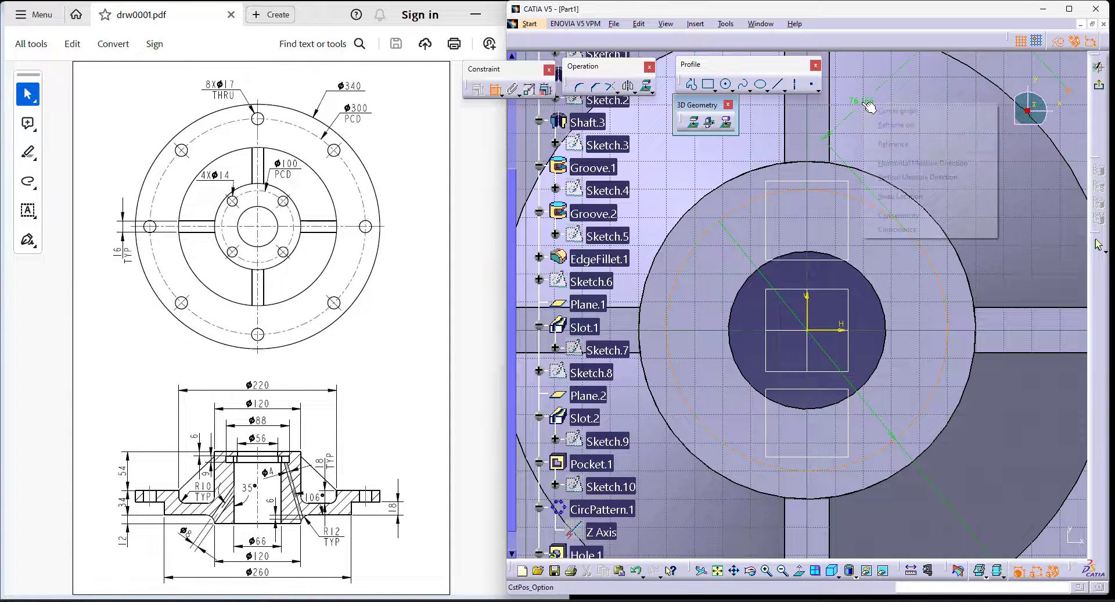
{"action": "left_click", "coordinate": [907, 230]}
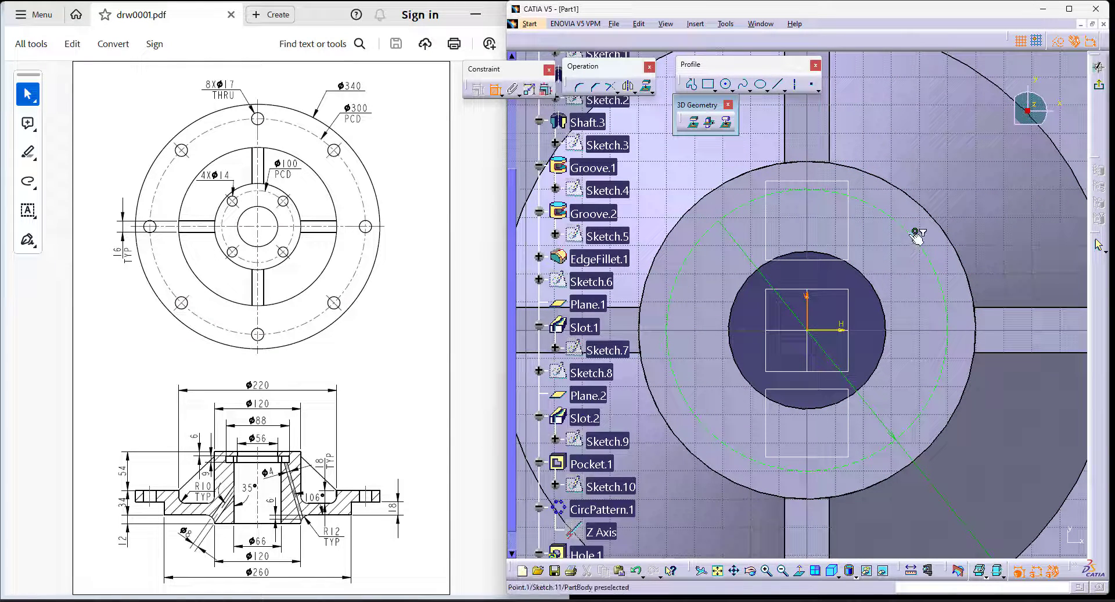
{"action": "left_click", "coordinate": [912, 233]}
{"action": "right_click", "coordinate": [767, 176]}
{"action": "left_click", "coordinate": [809, 253]}
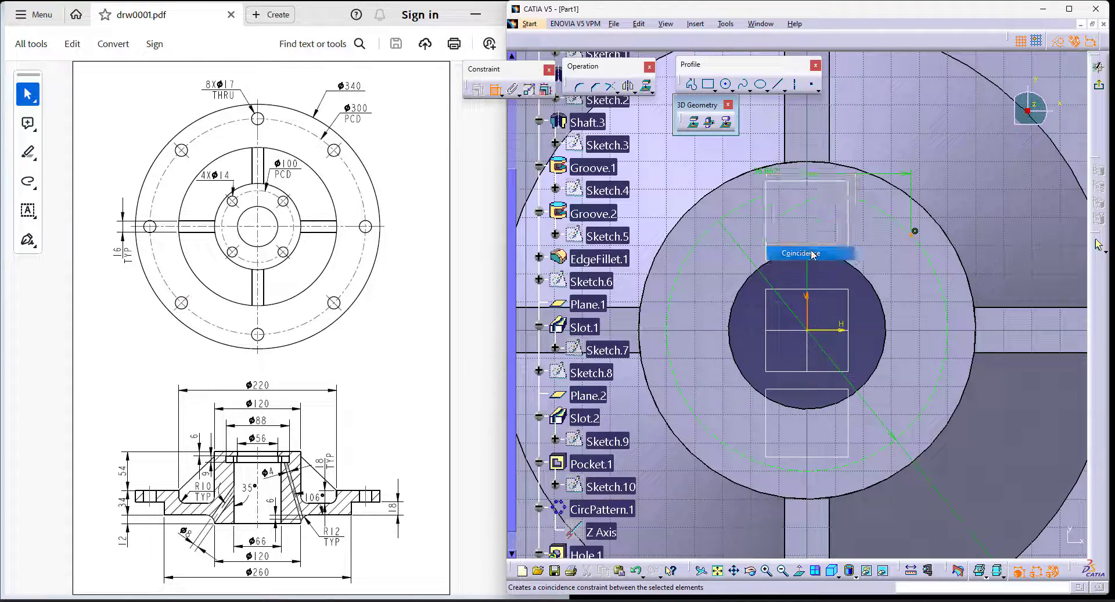
{"action": "left_click", "coordinate": [1102, 90]}
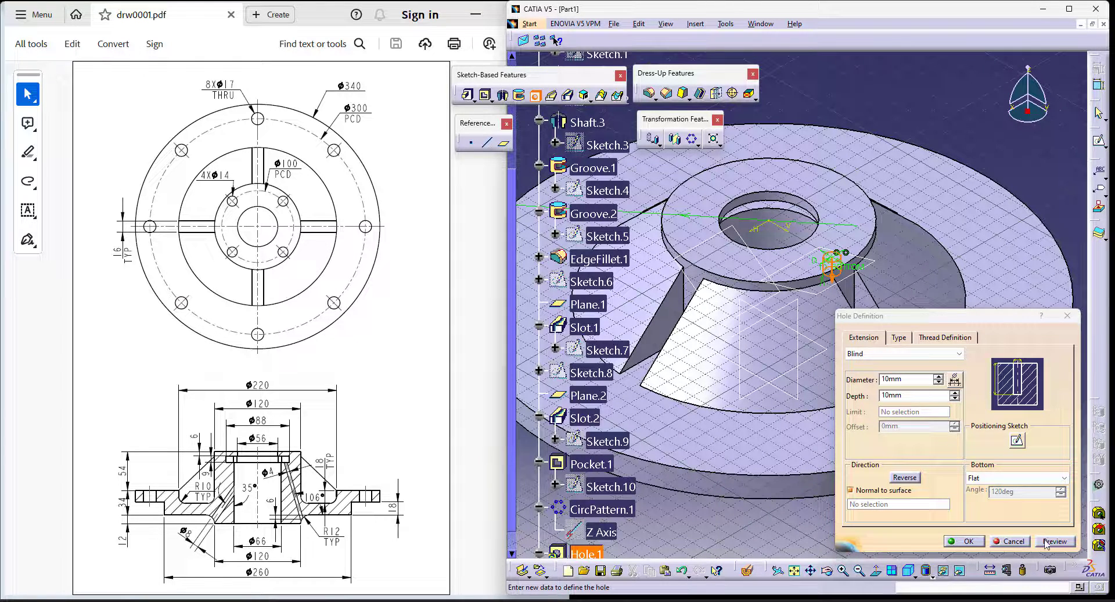
- Reopen the hole's positioning sketch and draw an inclined infinite construction line through the origin
{"action": "left_click", "coordinate": [1016, 440]}
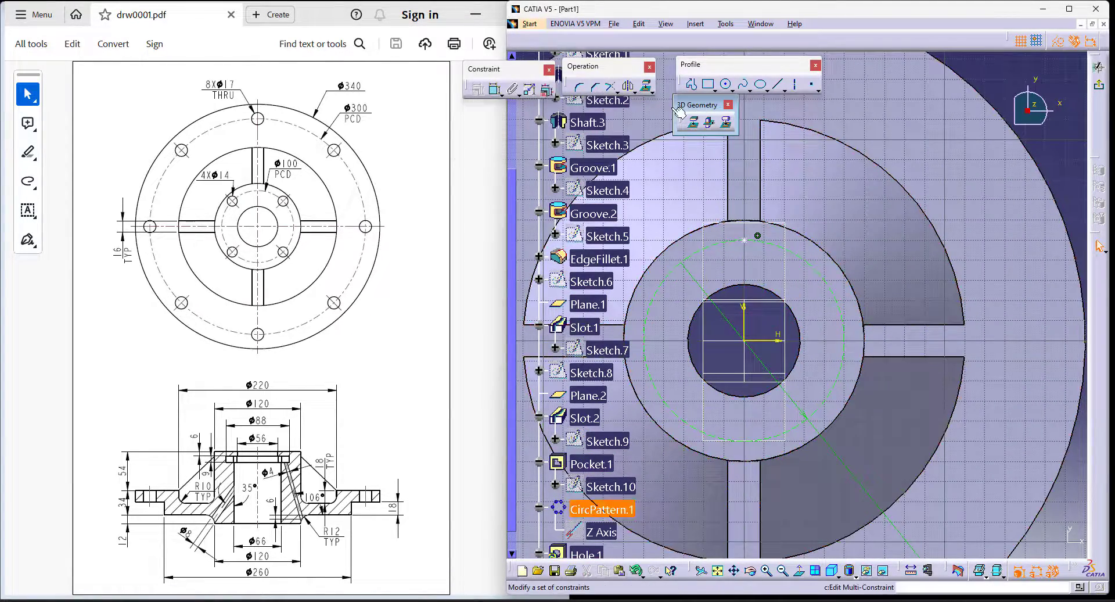
{"action": "left_click", "coordinate": [789, 91]}
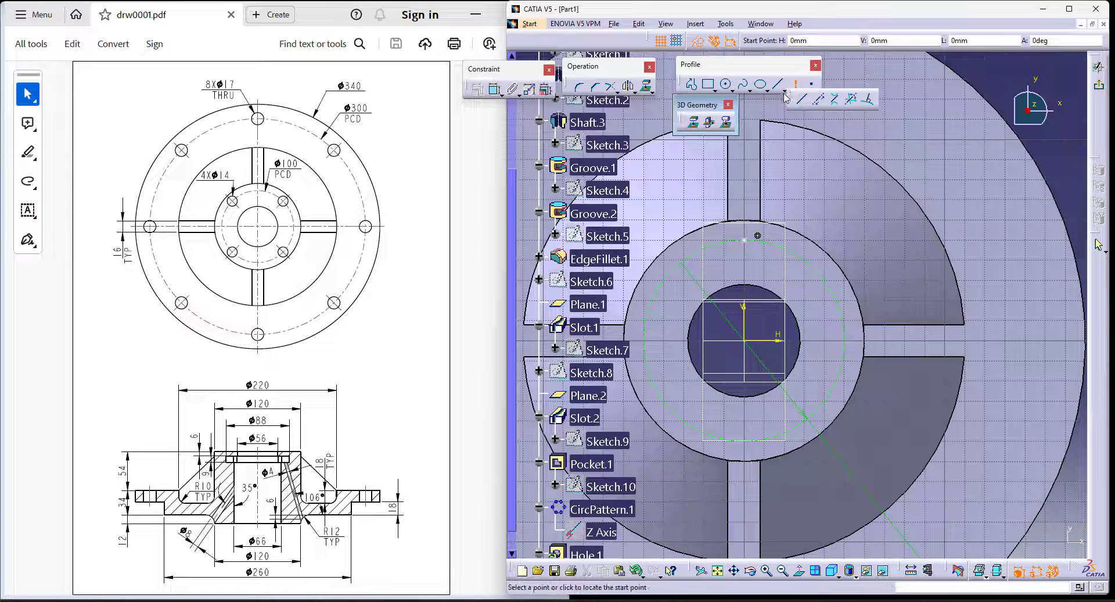
{"action": "left_click", "coordinate": [787, 91]}
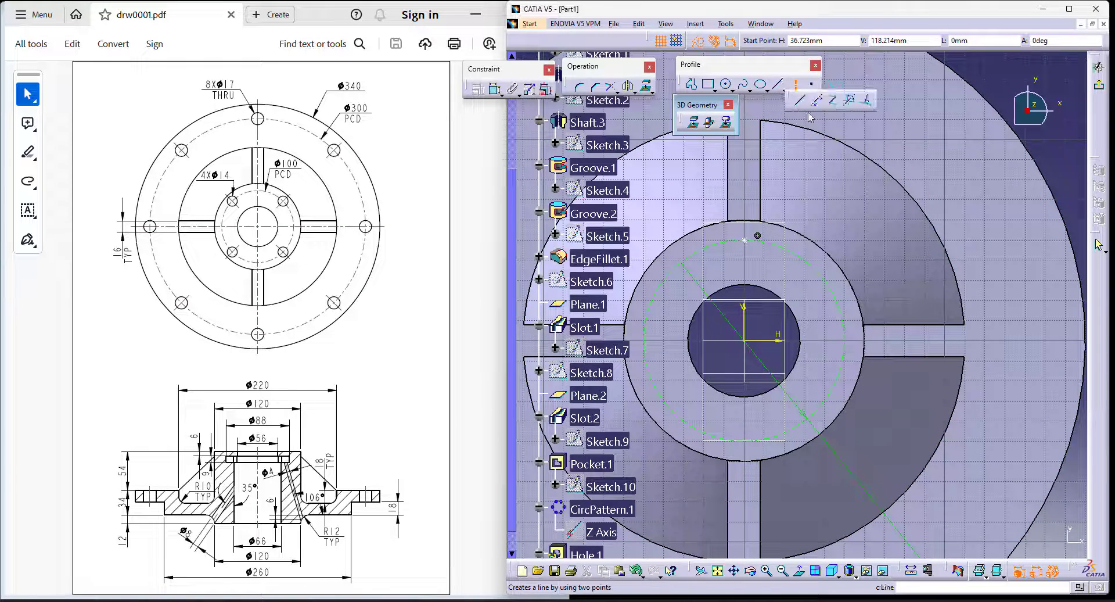
{"action": "left_click", "coordinate": [816, 100]}
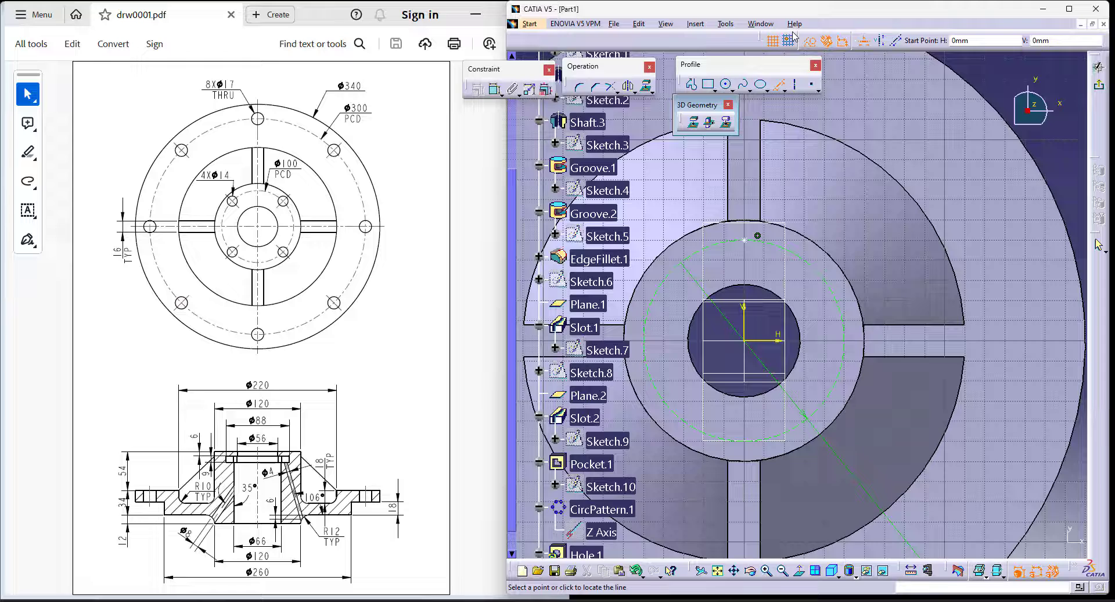
{"action": "left_click", "coordinate": [891, 44]}
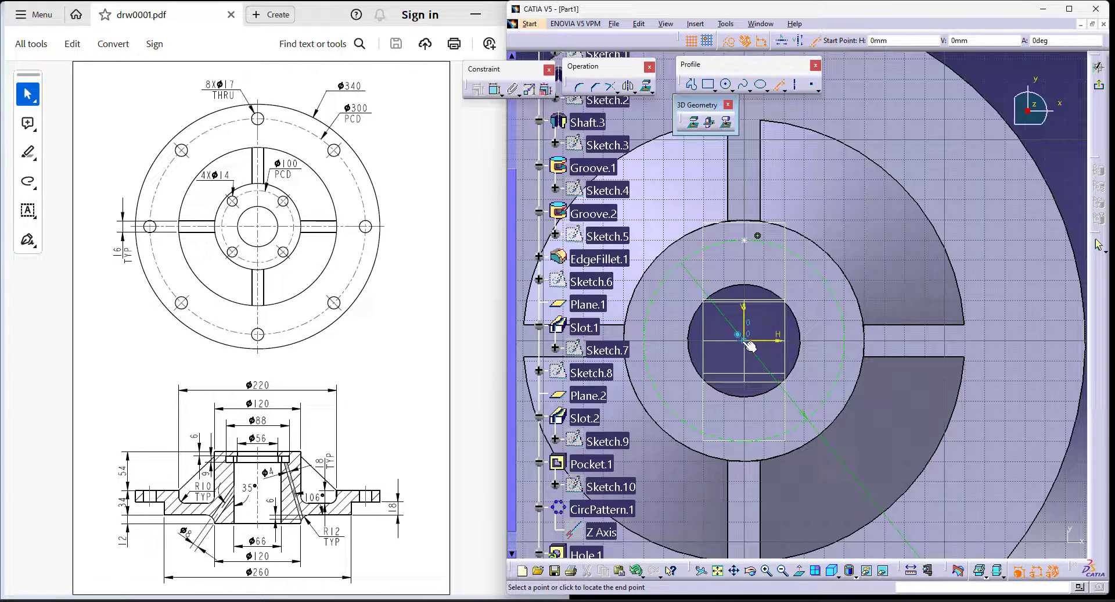
{"action": "left_click", "coordinate": [850, 240]}
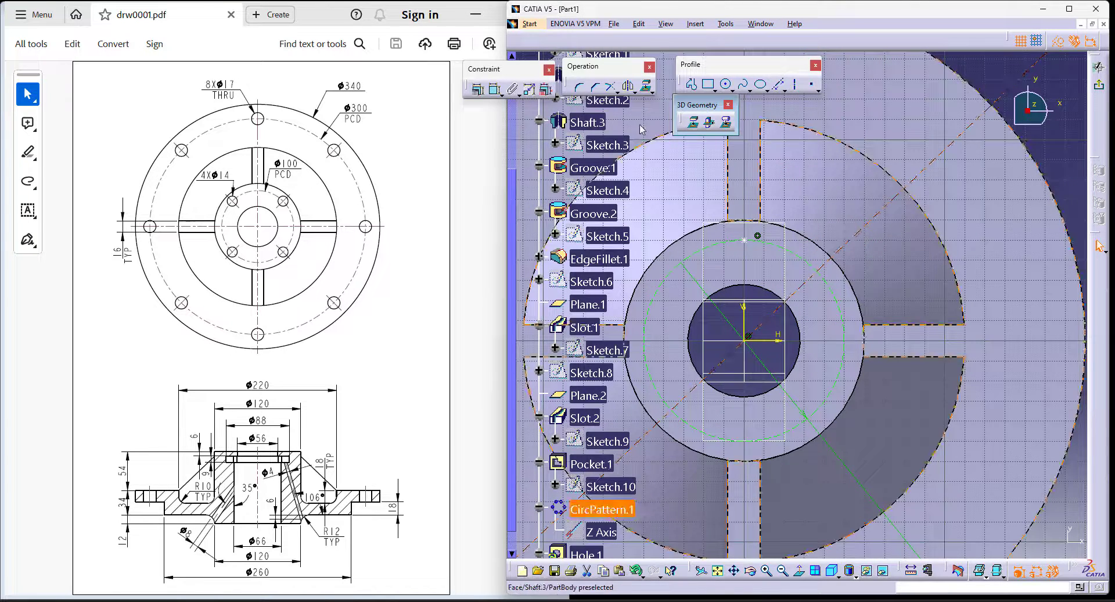
- Set the angle between the inclined construction line and the horizontal axis to 45 degrees
{"action": "left_click", "coordinate": [497, 94]}
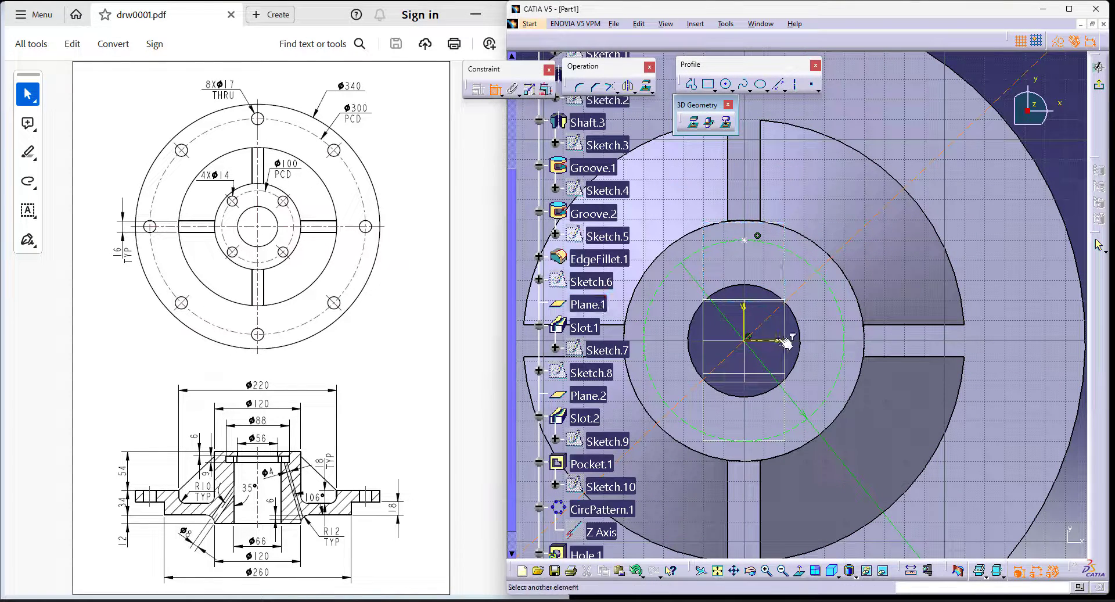
{"action": "double_click", "coordinate": [896, 272]}
{"action": "type", "text": "45"}
{"action": "key", "text": "Return"}
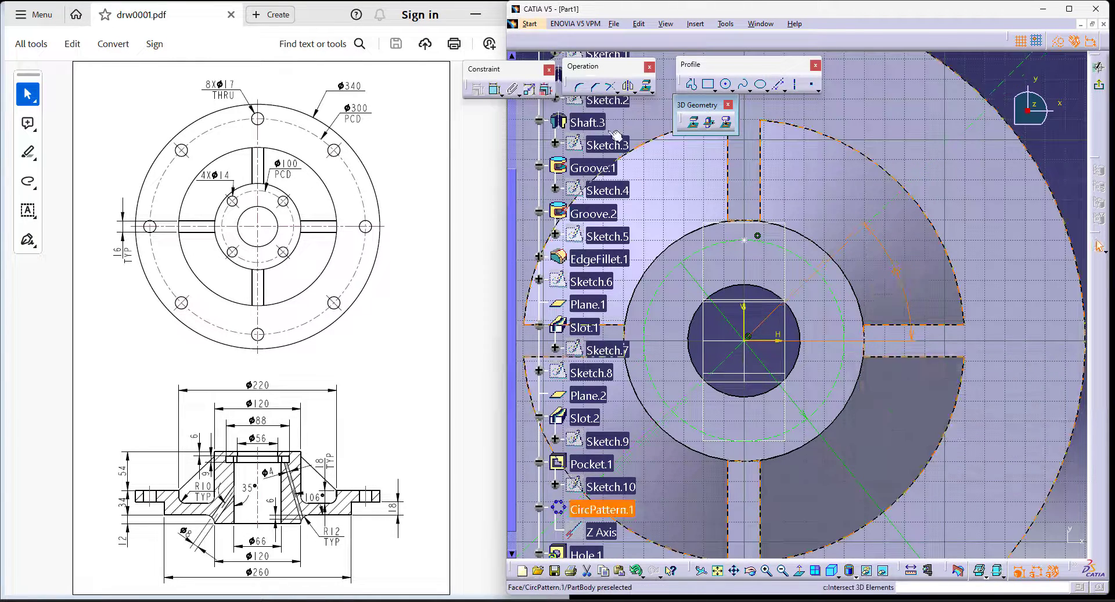
{"action": "left_click", "coordinate": [1007, 75]}
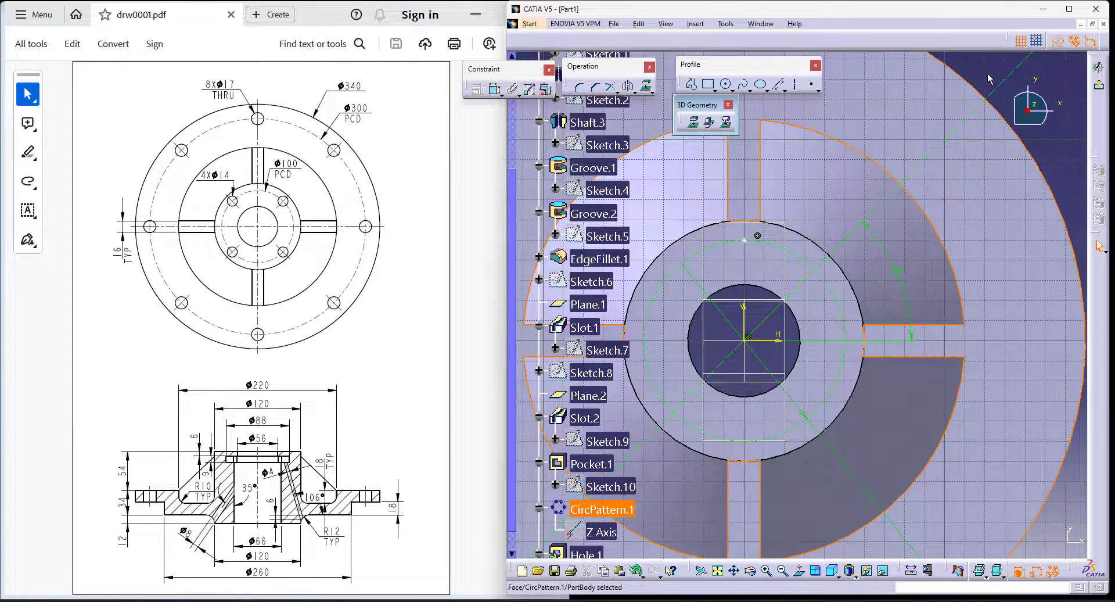
- Try to make the hole's centre point coincident with the 45-degree construction line
{"action": "left_click", "coordinate": [491, 92]}
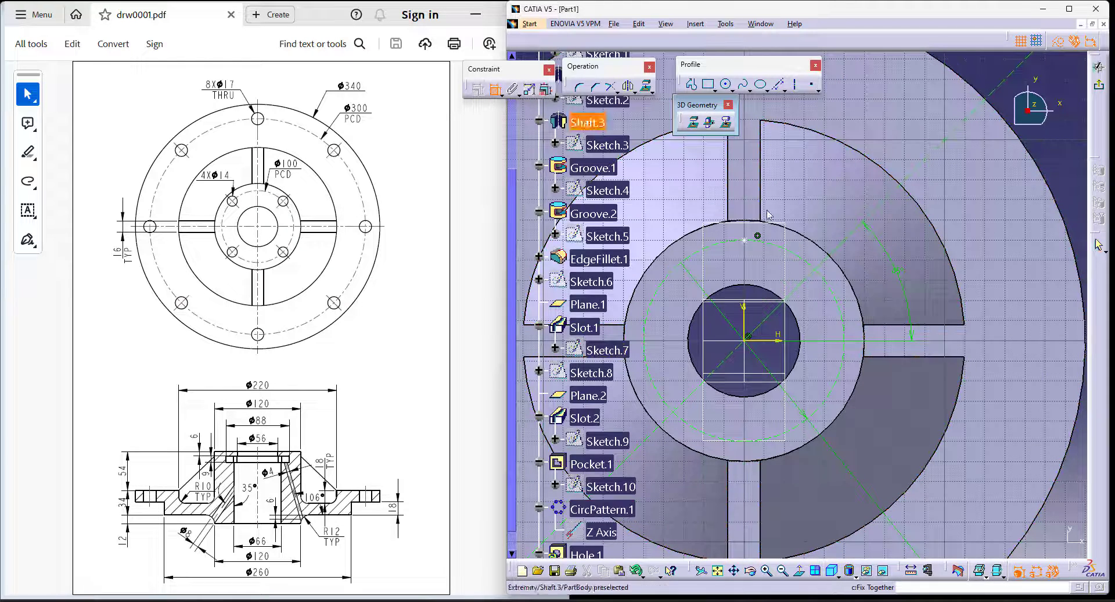
{"action": "left_click", "coordinate": [844, 239]}
{"action": "right_click", "coordinate": [806, 110]}
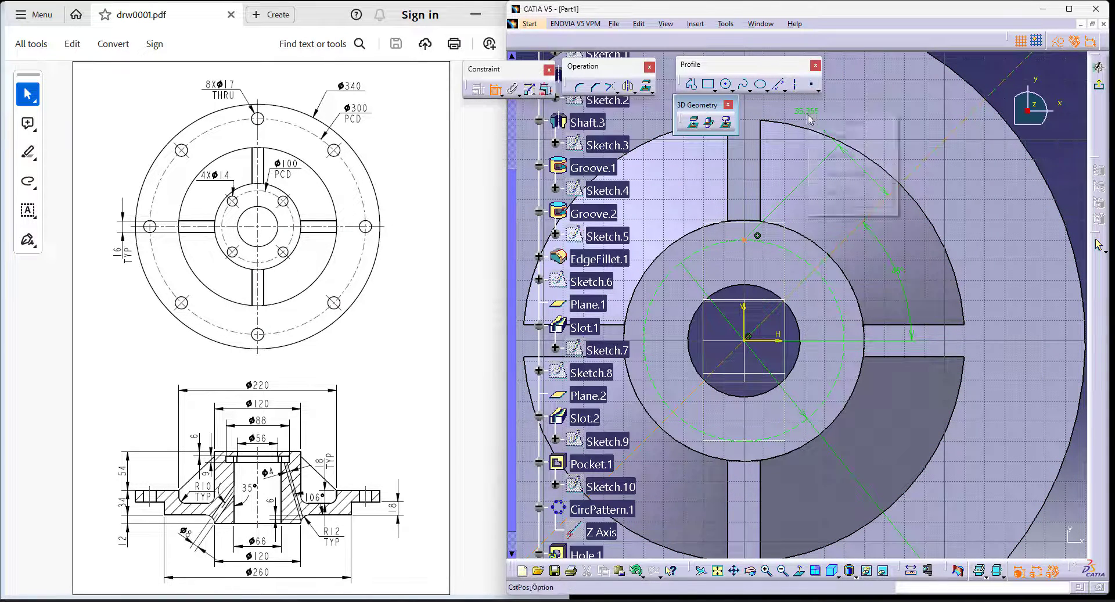
{"action": "left_click", "coordinate": [866, 207]}
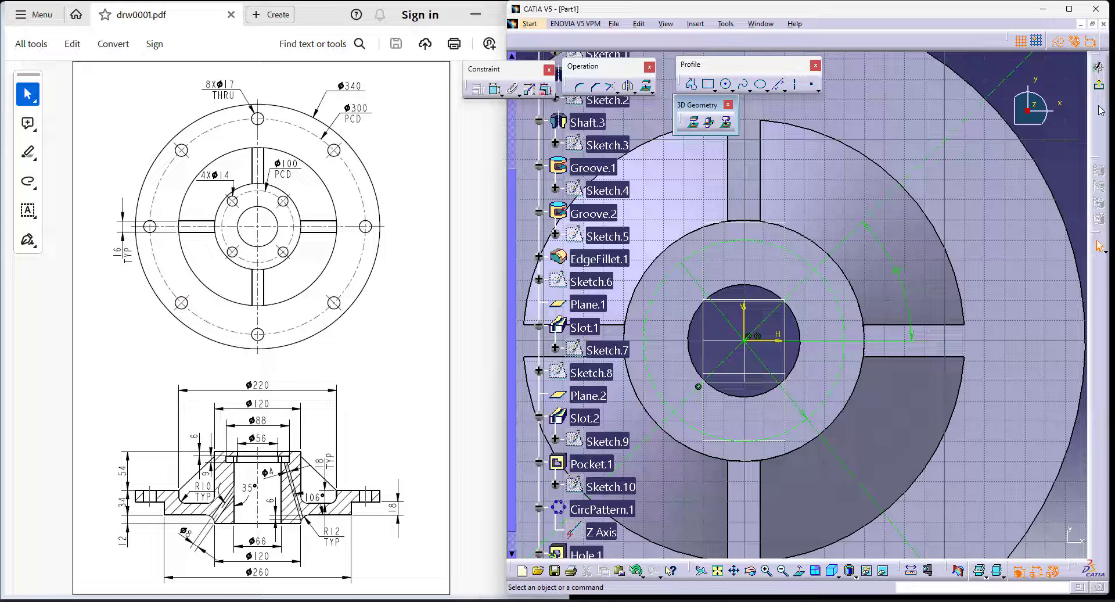
- Move the hole's centre point off the origin, constrain it onto the 100 mm circle and the 45-degree line, and exit the sketch
{"action": "mouse_move", "coordinate": [865, 227]}
{"action": "middle_mouse_down", "text": "ctrl"}
{"action": "mouse_move", "coordinate": [865, 298]}
{"action": "mouse_move", "coordinate": [884, 172]}
{"action": "middle_mouse_up", "text": "ctrl"}
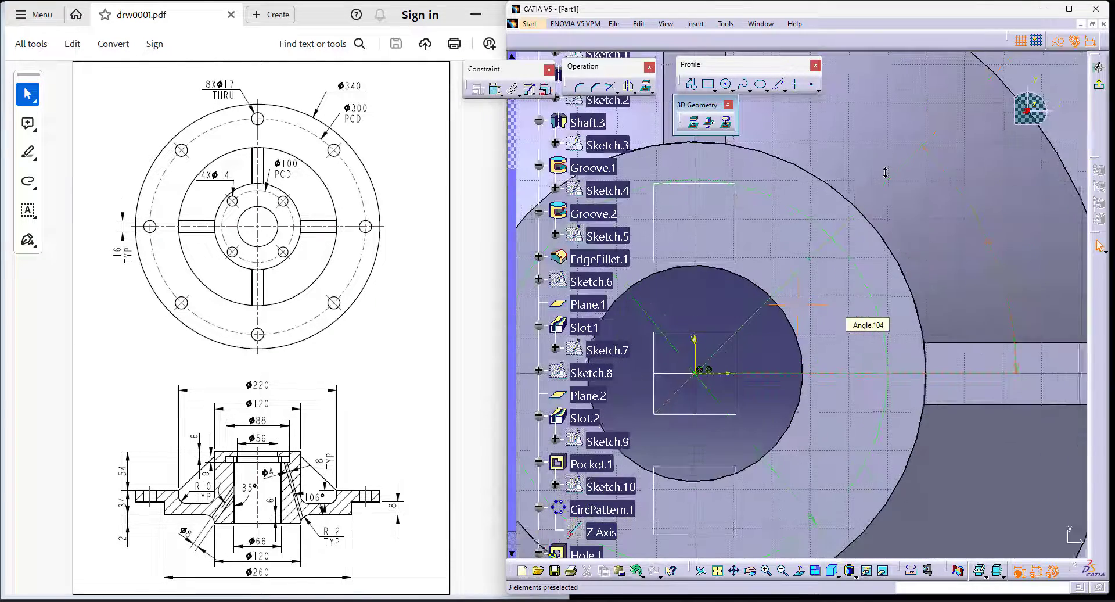
{"action": "left_click", "coordinate": [702, 375]}
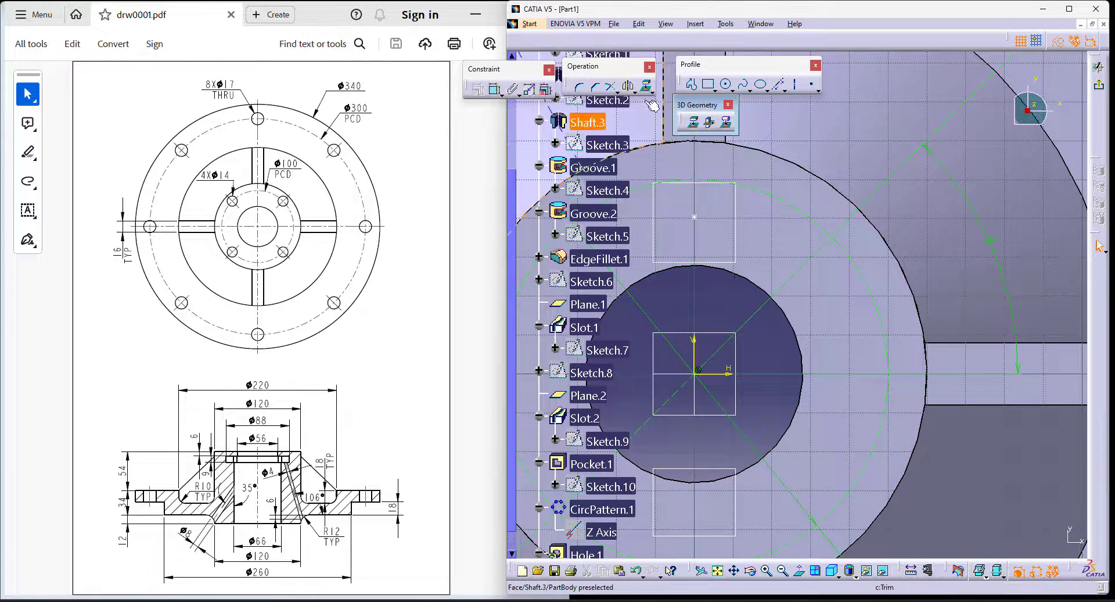
{"action": "left_click", "coordinate": [495, 88]}
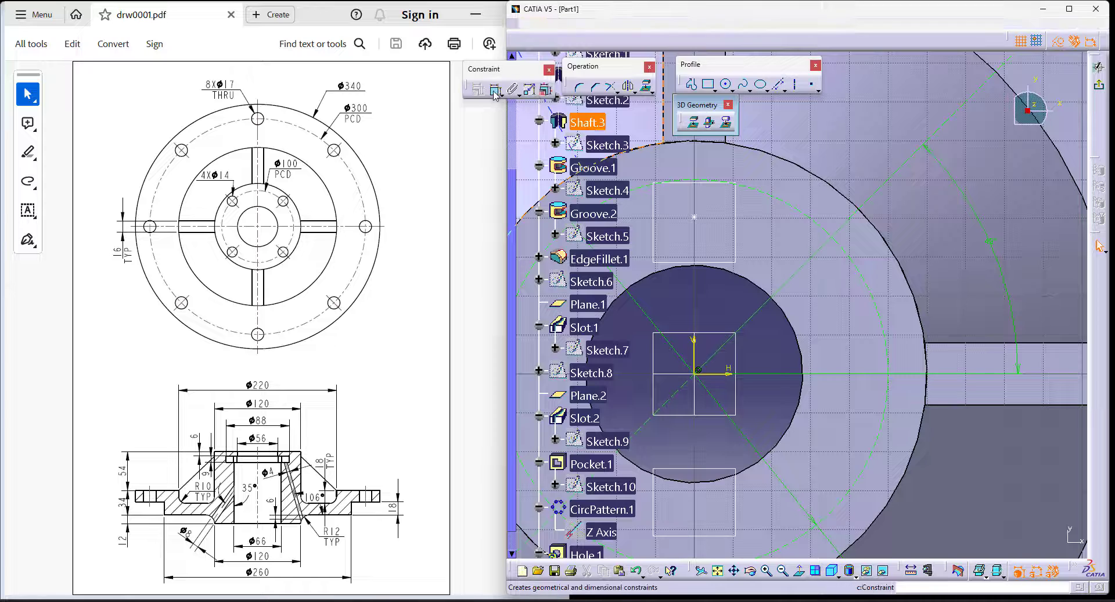
{"action": "left_click", "coordinate": [795, 206]}
{"action": "right_click", "coordinate": [840, 134]}
{"action": "left_click", "coordinate": [874, 260]}
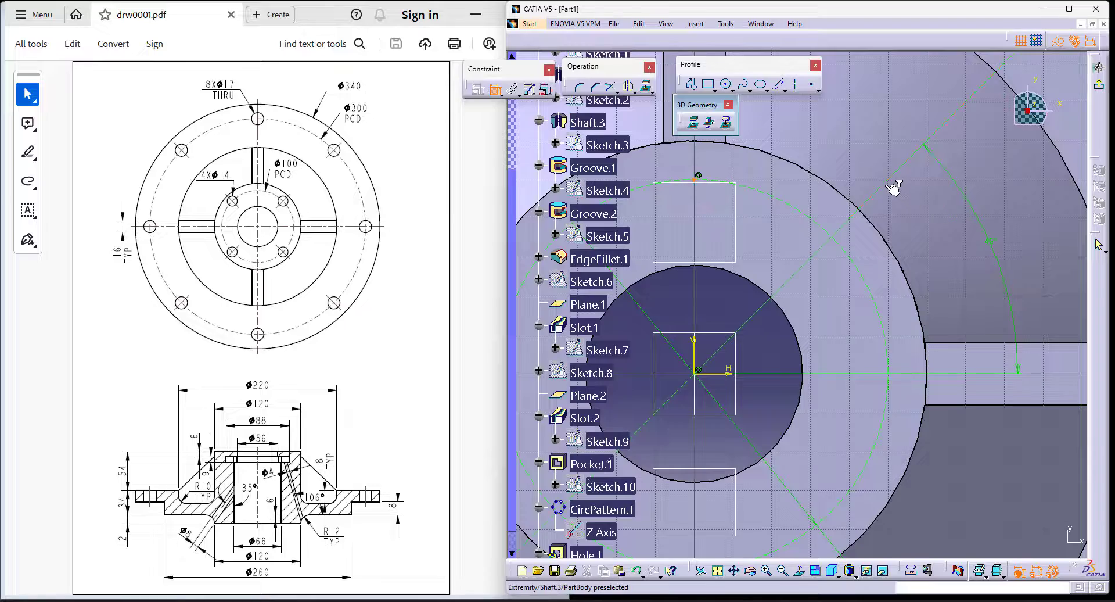
{"action": "right_click", "coordinate": [846, 142]}
{"action": "left_click", "coordinate": [913, 238]}
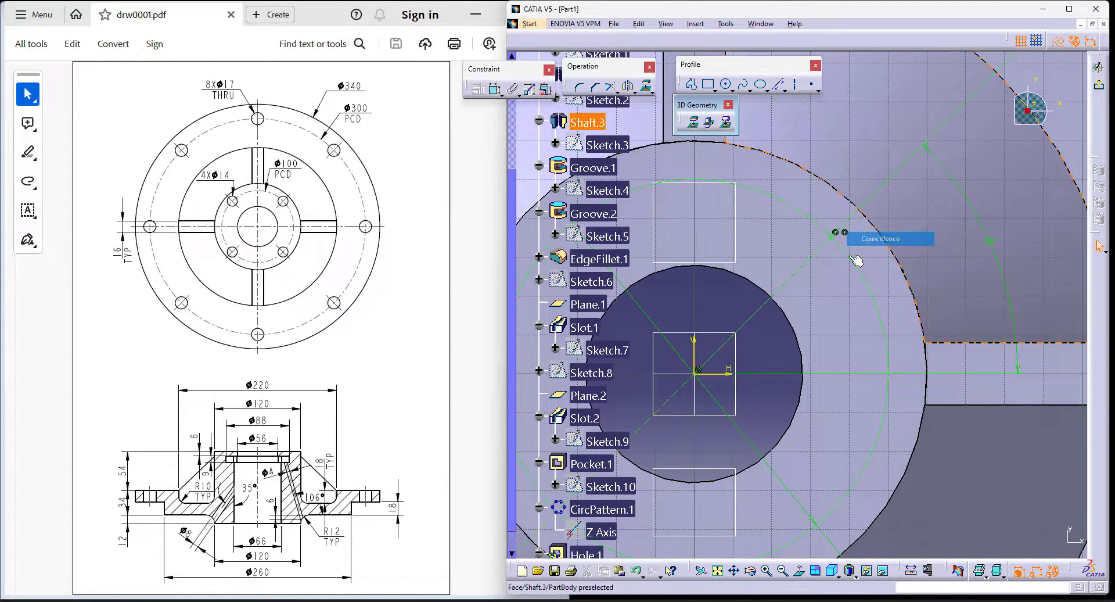
{"action": "left_click", "coordinate": [1099, 85]}
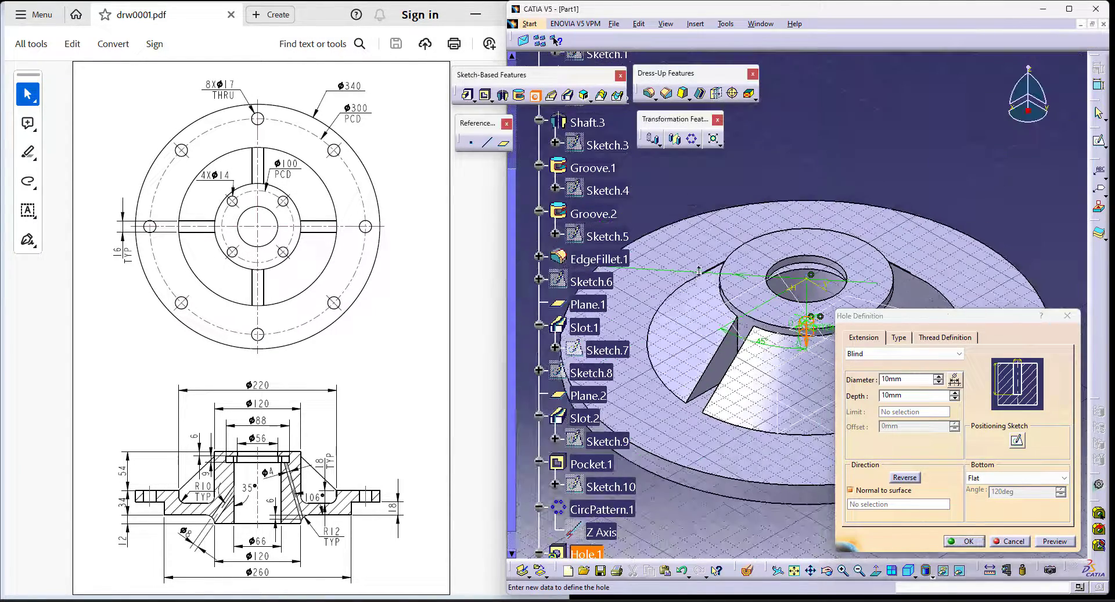
- Set the hole's diameter to 14 mm and its extension to Up To Next
{"action": "double_click", "coordinate": [920, 379]}
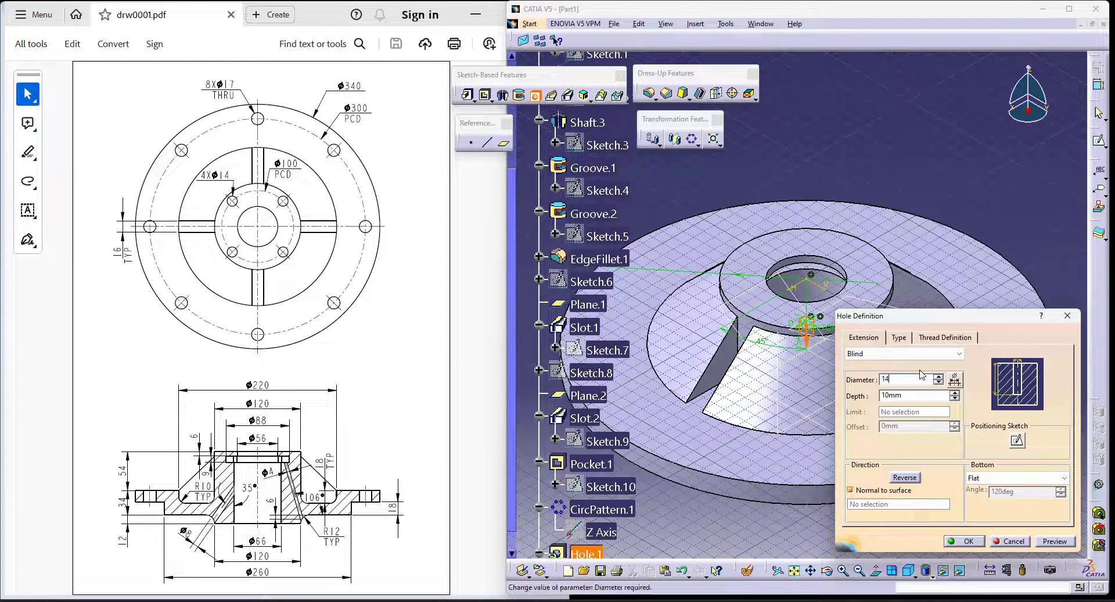
{"action": "left_click", "coordinate": [898, 353]}
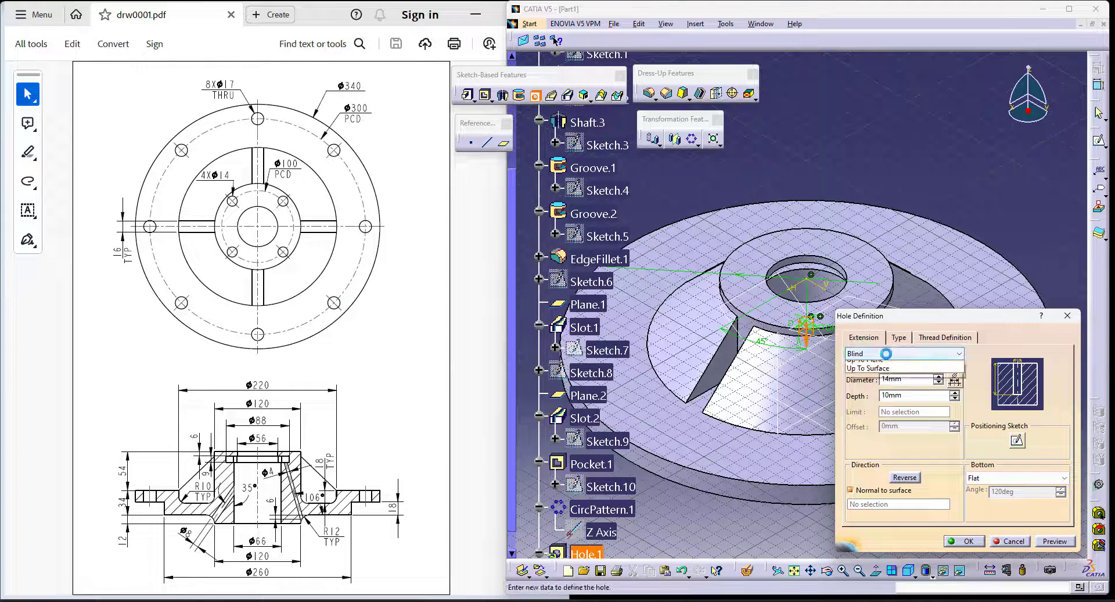
{"action": "left_click", "coordinate": [889, 368]}
{"action": "middle_click_drag", "start_coordinate": [756, 454], "coordinate": [785, 509]}
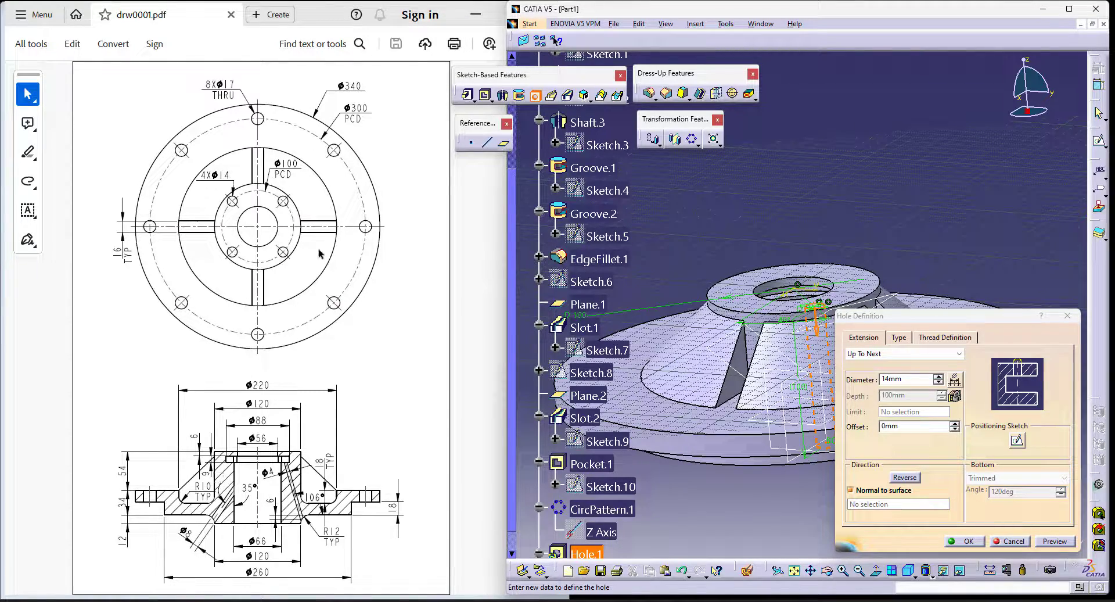
{"action": "middle_click_drag", "start_coordinate": [793, 348], "coordinate": [777, 148]}
- Change the hole's extension to Up To Plane, limit it with the Groove.2 face below the hub's top, and create the hole
{"action": "left_click", "coordinate": [929, 353]}
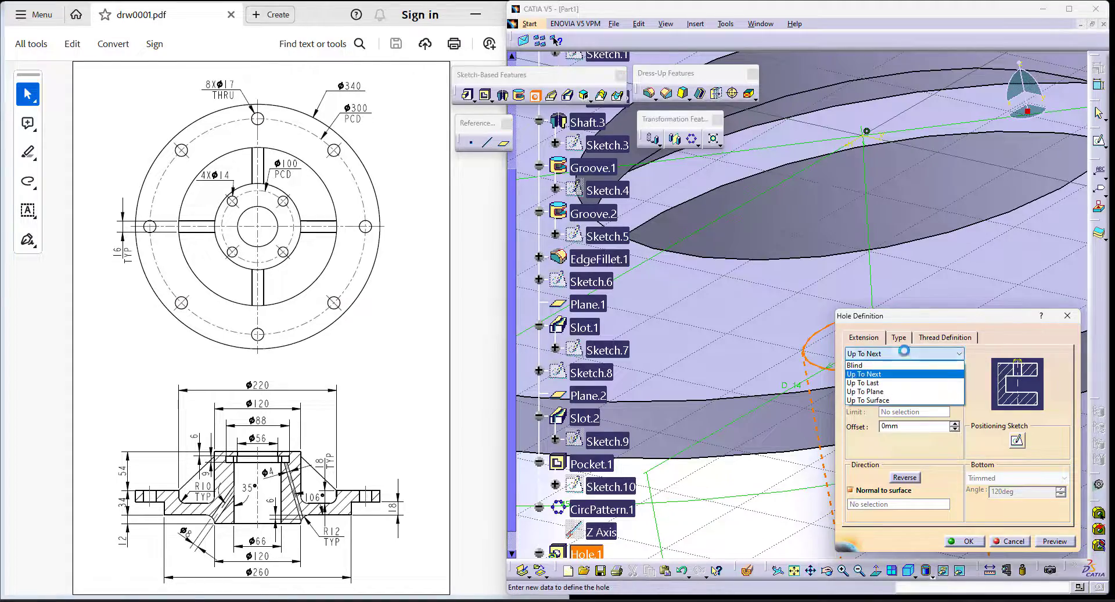
{"action": "left_click", "coordinate": [888, 391]}
{"action": "left_click", "coordinate": [830, 126]}
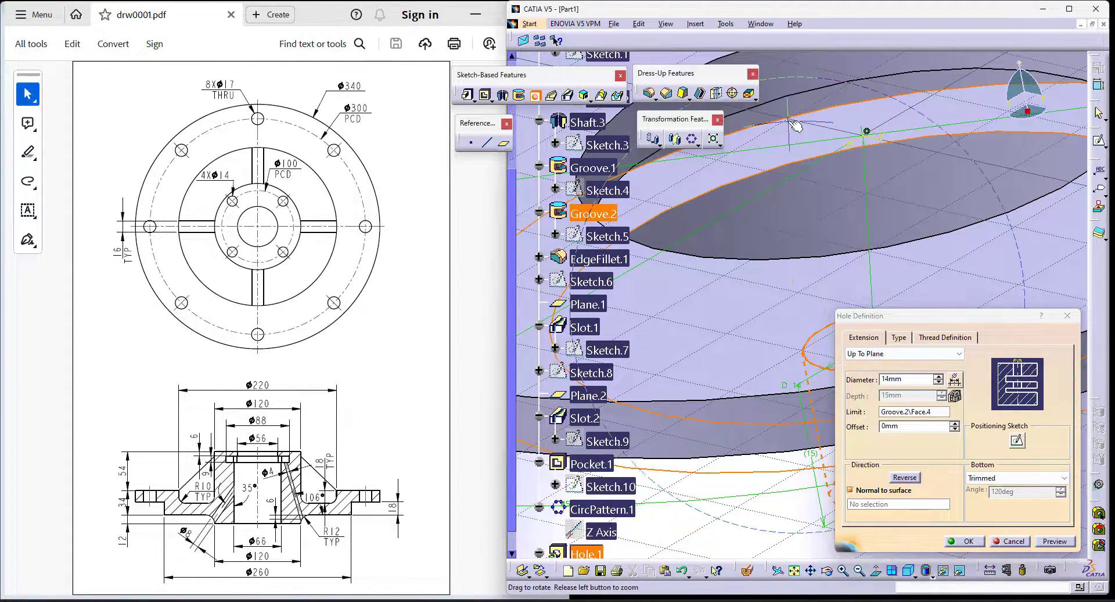
{"action": "middle_click_drag", "start_coordinate": [830, 126], "coordinate": [900, 194]}
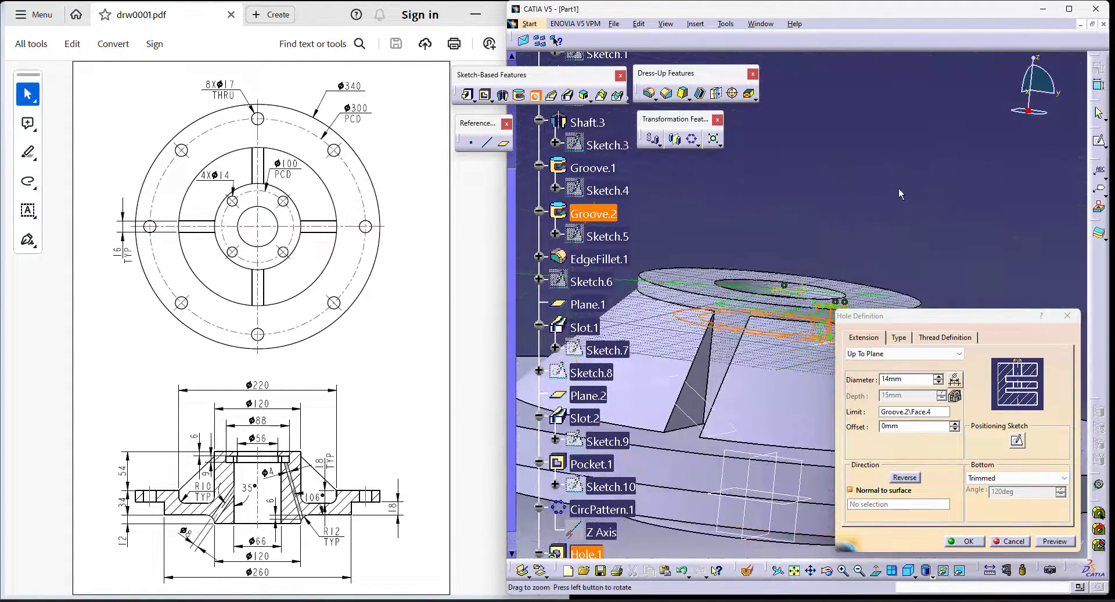
{"action": "left_click", "coordinate": [977, 541]}
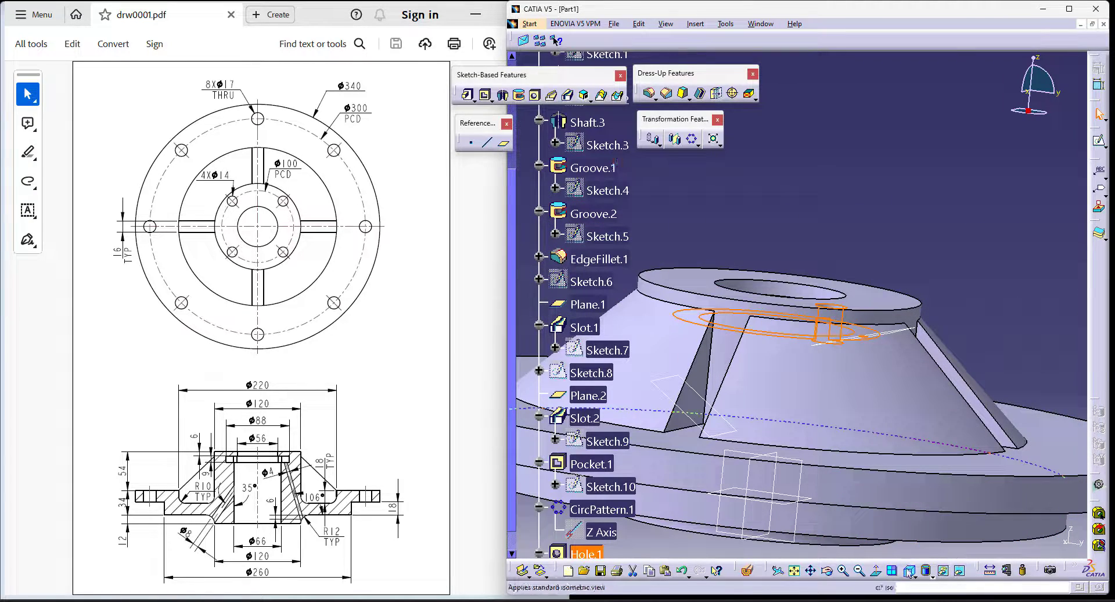
- Repeat the 14 mm hole in a circular pattern of 4 instances at 90-degree spacing about the Z axis
{"action": "left_click", "coordinate": [909, 570]}
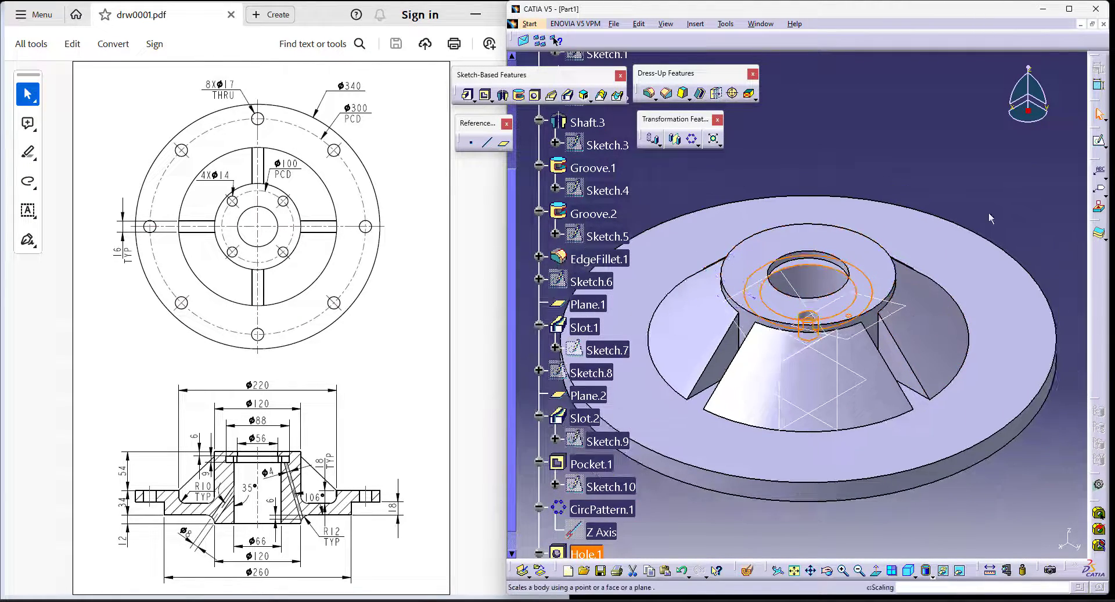
{"action": "left_click", "coordinate": [696, 144]}
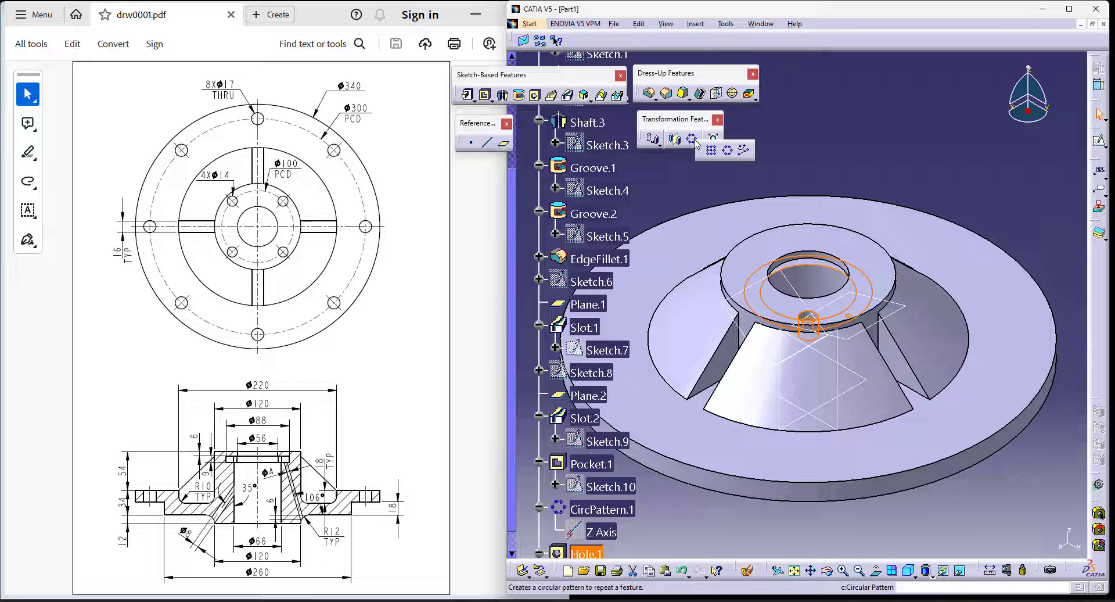
{"action": "left_click", "coordinate": [728, 150]}
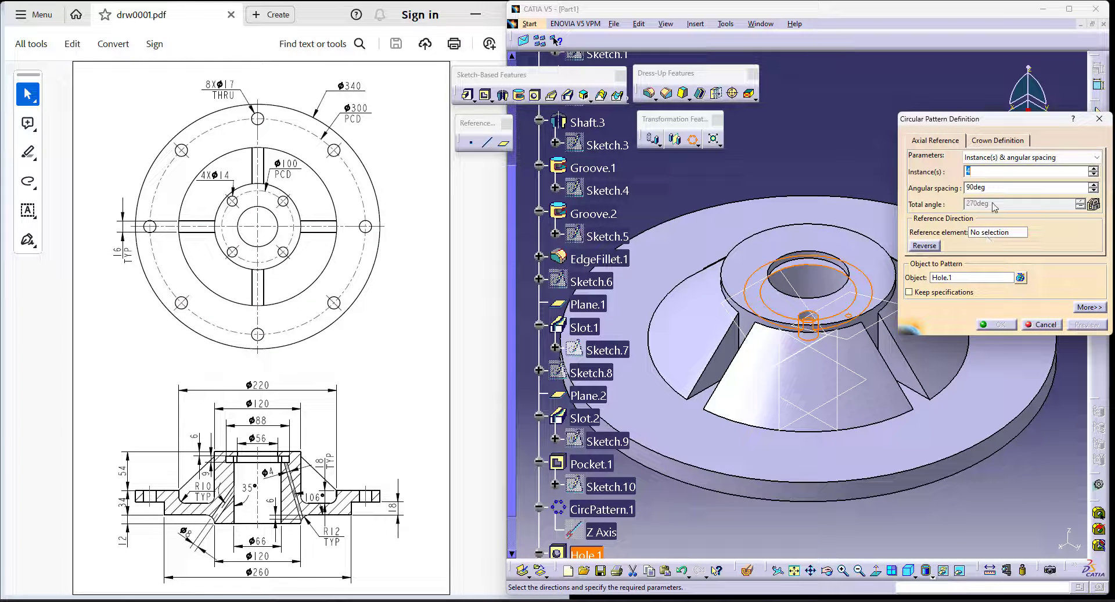
{"action": "right_click", "coordinate": [990, 234]}
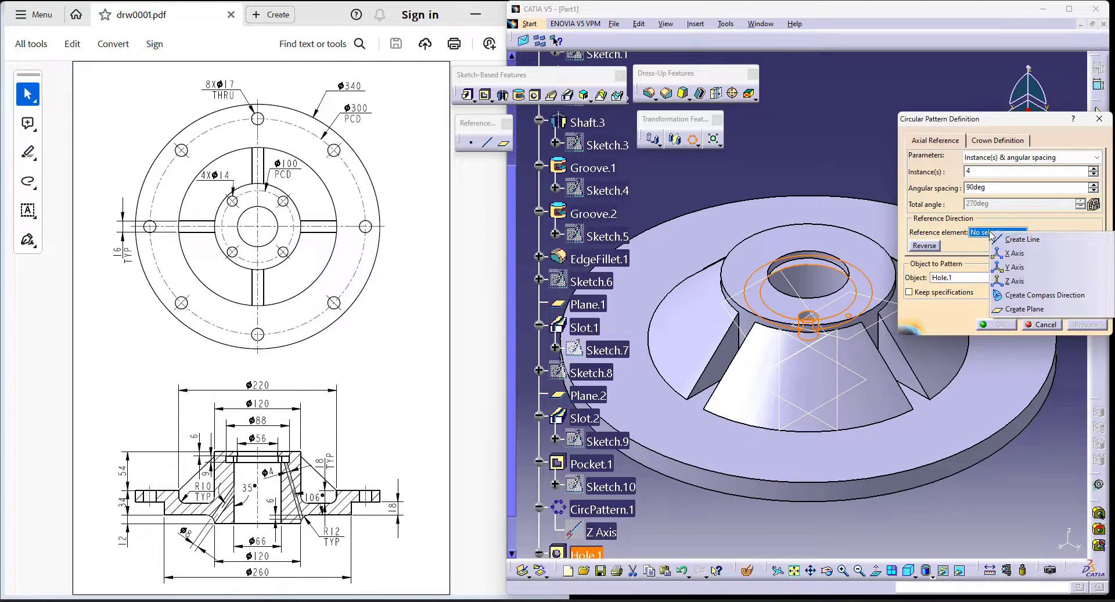
{"action": "left_click", "coordinate": [1021, 278]}
{"action": "left_click", "coordinate": [993, 324]}
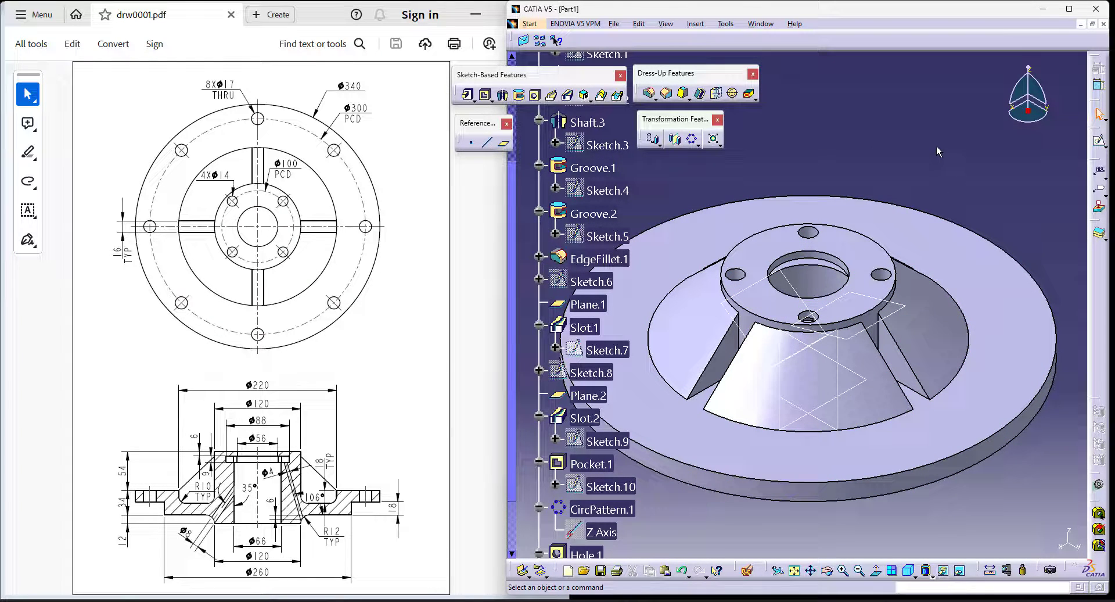
- Start a new hole on the upper face of the outer flange and open its positioning sketch
{"action": "middle_click_drag", "start_coordinate": [936, 146], "coordinate": [925, 191], "text": "ctrl"}
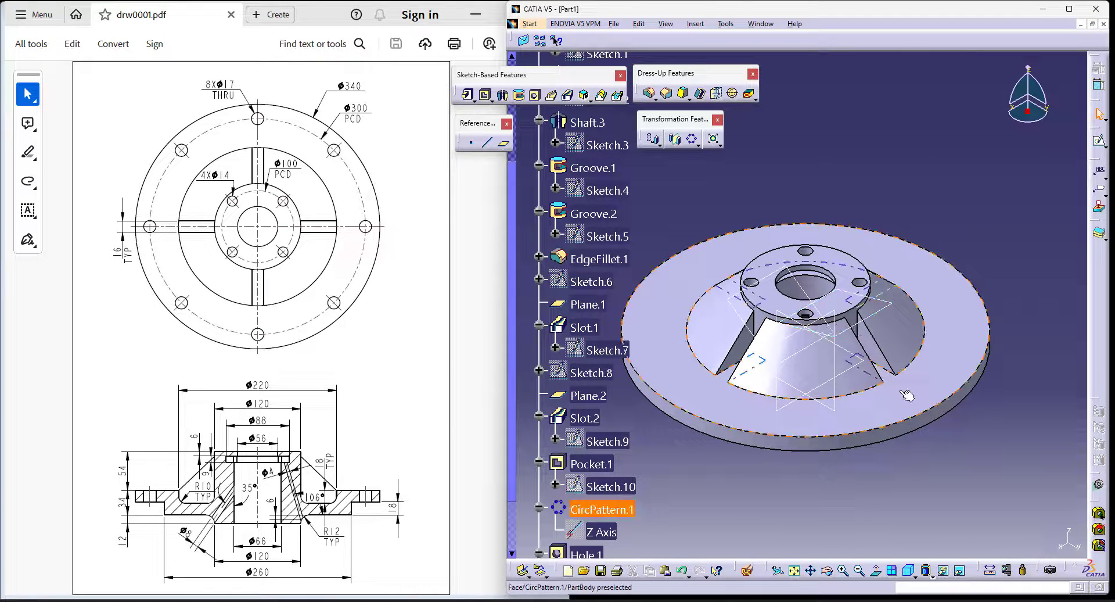
{"action": "mouse_move", "coordinate": [906, 395]}
{"action": "middle_mouse_down"}
{"action": "mouse_move", "coordinate": [780, 464]}
{"action": "mouse_move", "coordinate": [921, 389]}
{"action": "middle_mouse_up"}
{"action": "left_click", "coordinate": [1015, 515]}
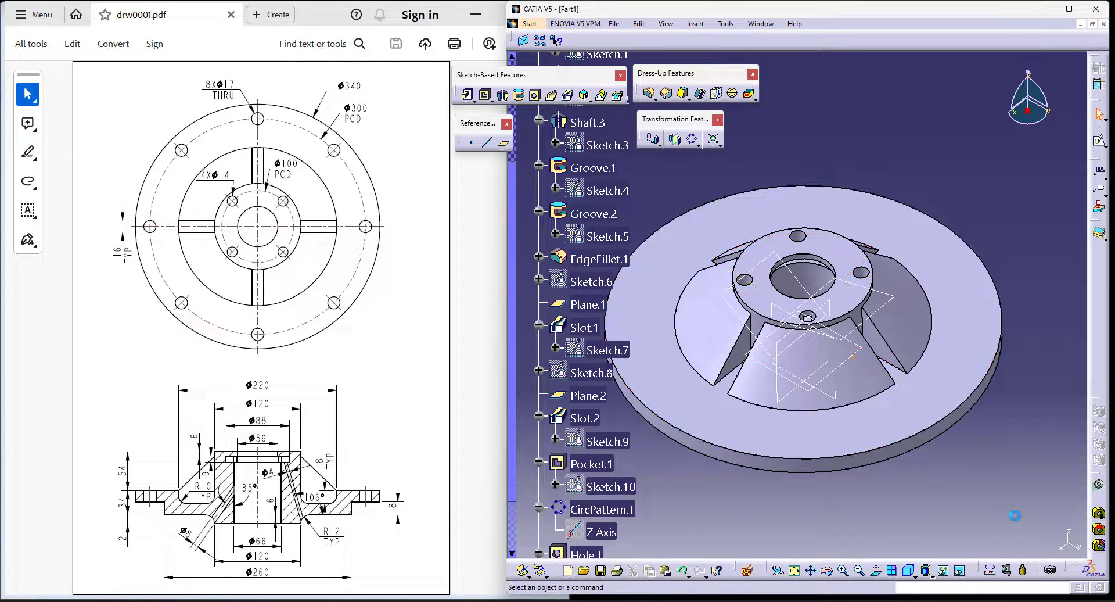
{"action": "left_click", "coordinate": [535, 96]}
{"action": "left_click", "coordinate": [879, 226]}
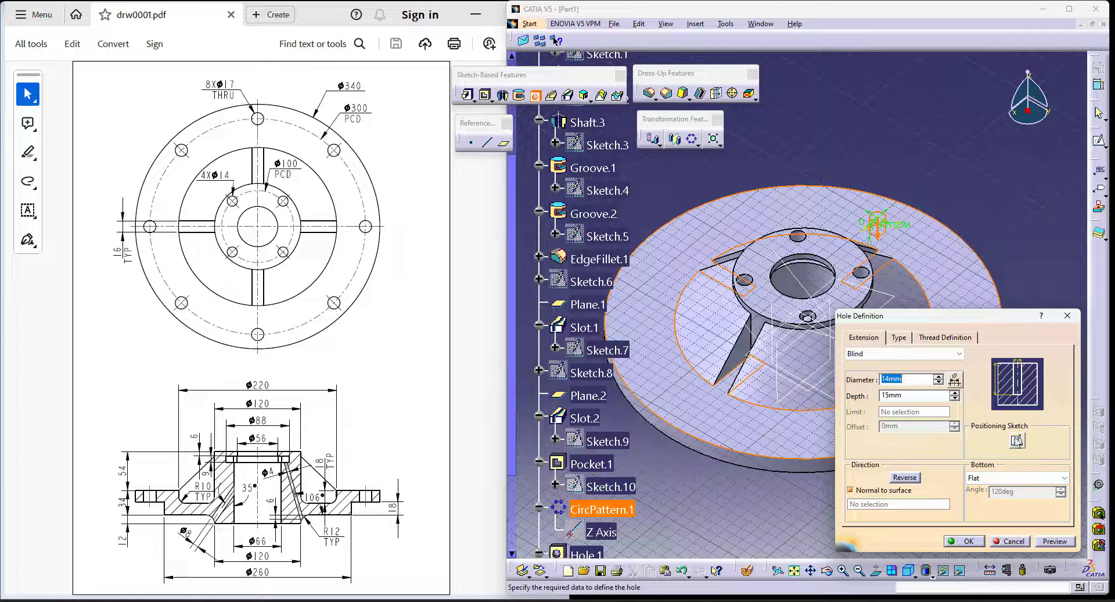
{"action": "left_click", "coordinate": [1015, 441]}
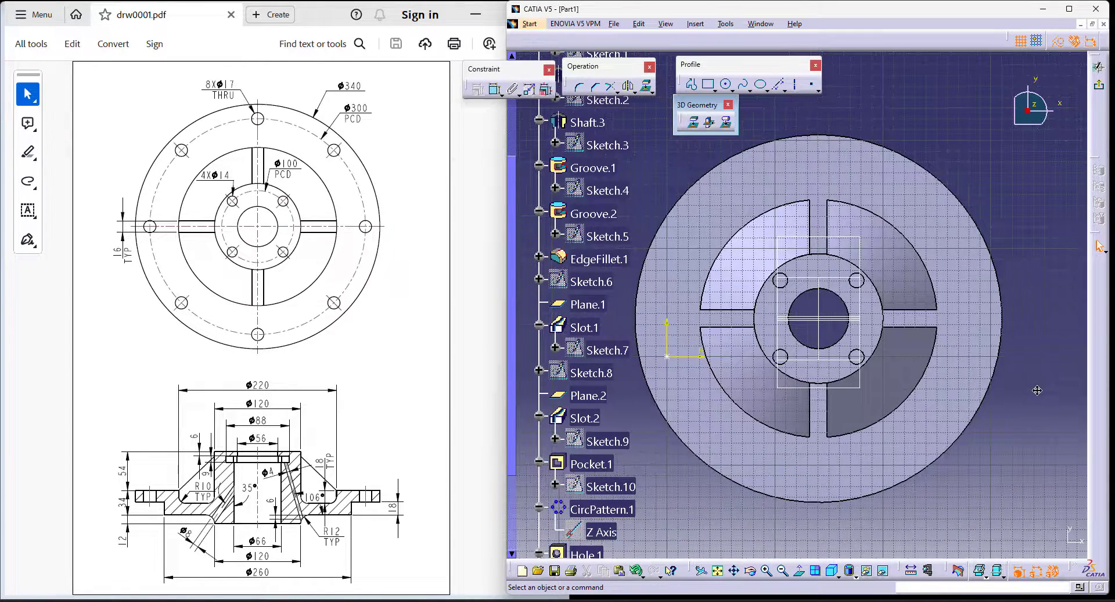
- Sketch a construction circle about 290 mm in diameter around the hub's centre and make it concentric with the flange's outer edge
{"action": "left_click", "coordinate": [732, 90]}
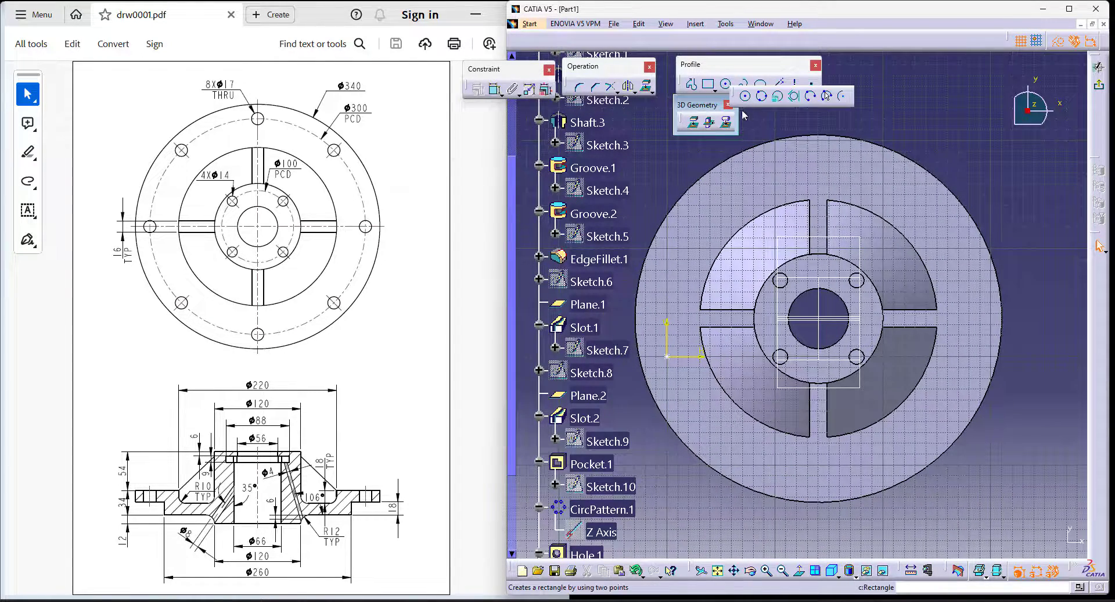
{"action": "left_click", "coordinate": [745, 96]}
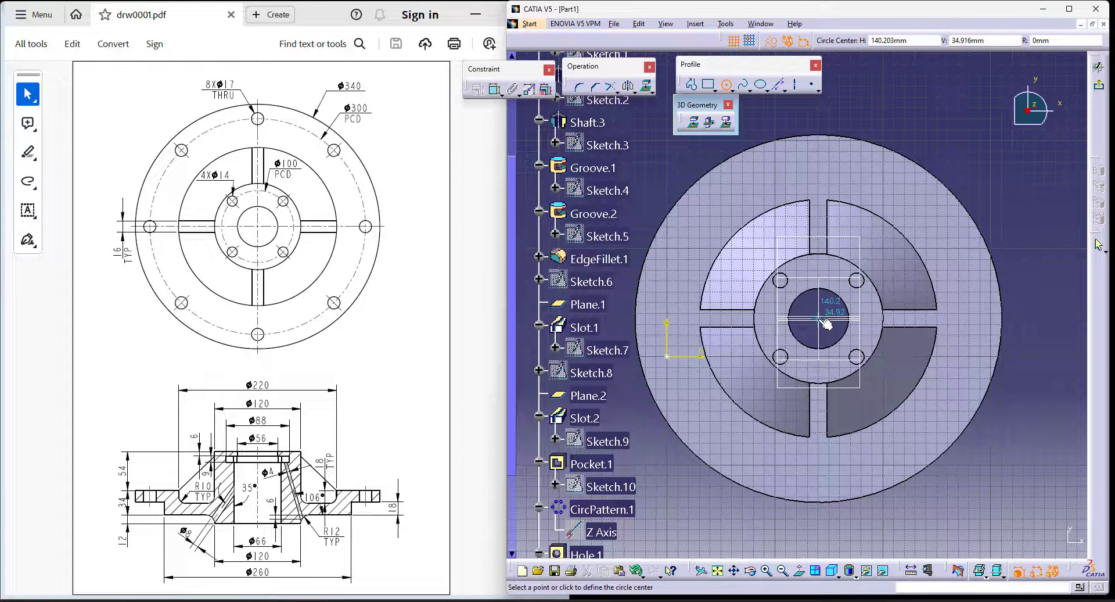
{"action": "key", "text": "Escape"}
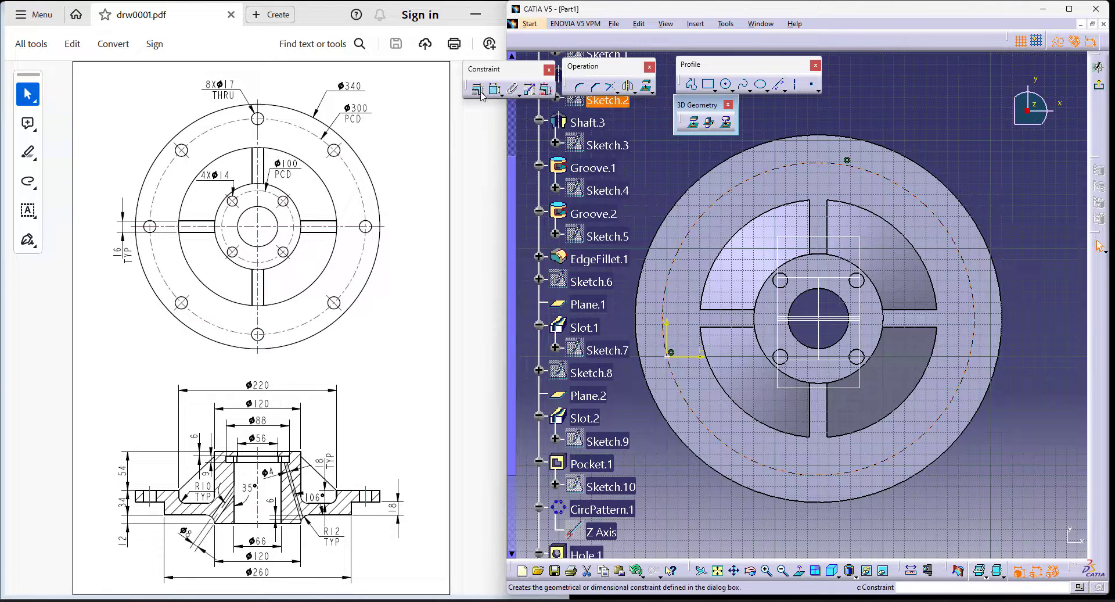
{"action": "left_click", "coordinate": [496, 91]}
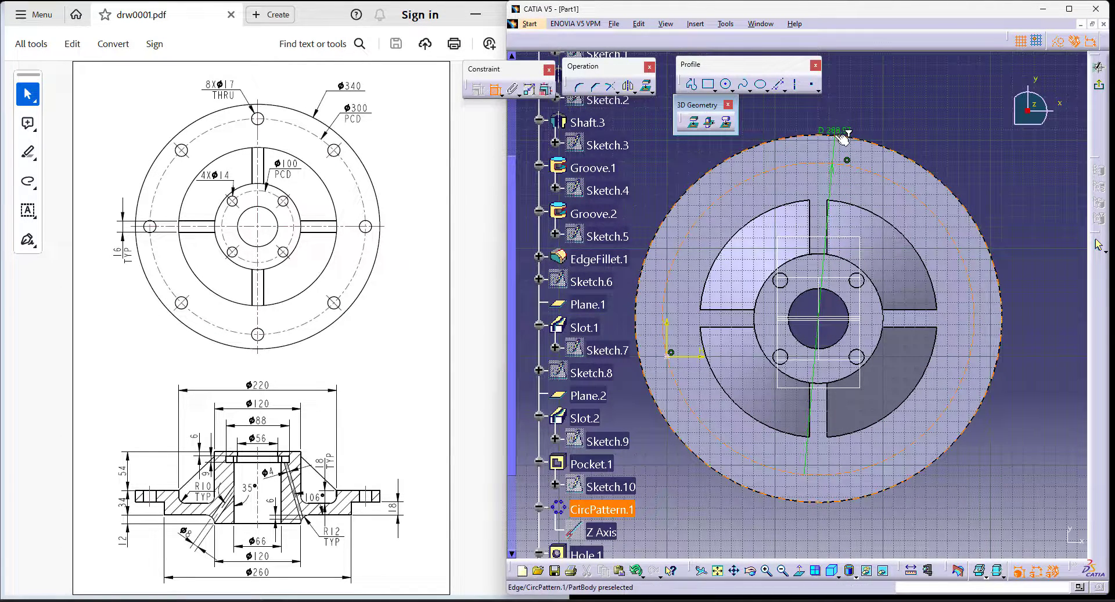
{"action": "left_click", "coordinate": [894, 152]}
{"action": "right_click", "coordinate": [928, 91]}
{"action": "left_click", "coordinate": [987, 174]}
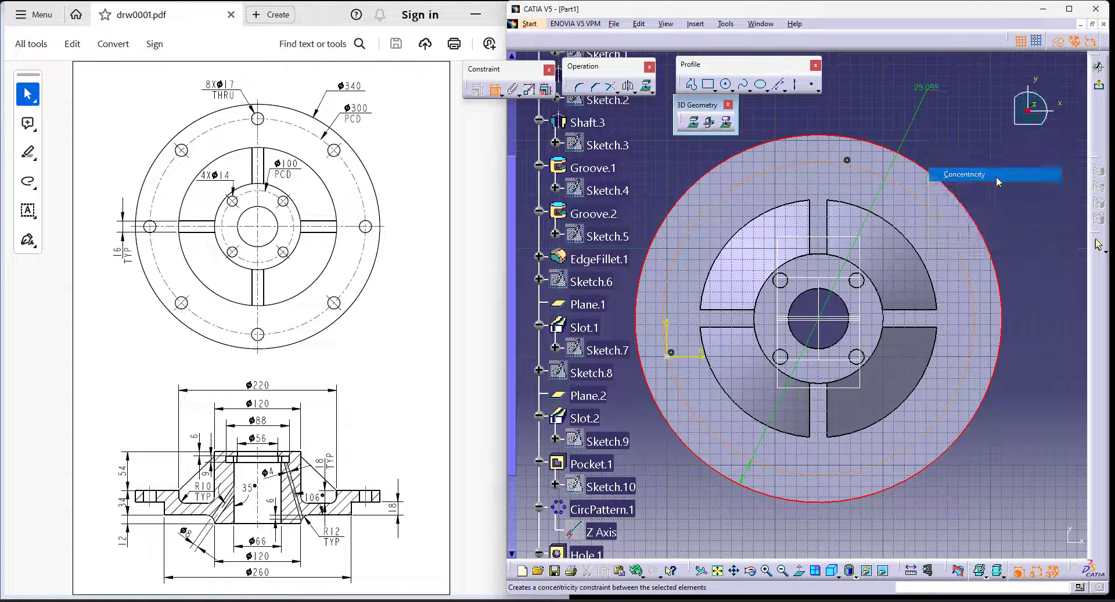
- Dimension the construction circle and set its diameter to 300 mm
{"action": "left_click", "coordinate": [495, 90]}
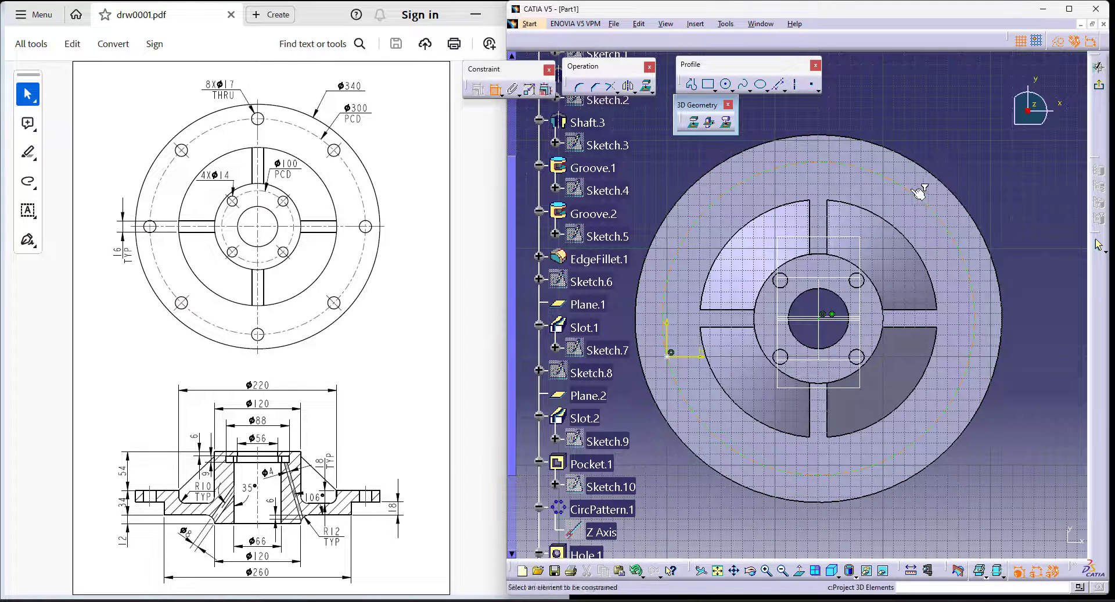
{"action": "left_click", "coordinate": [936, 124]}
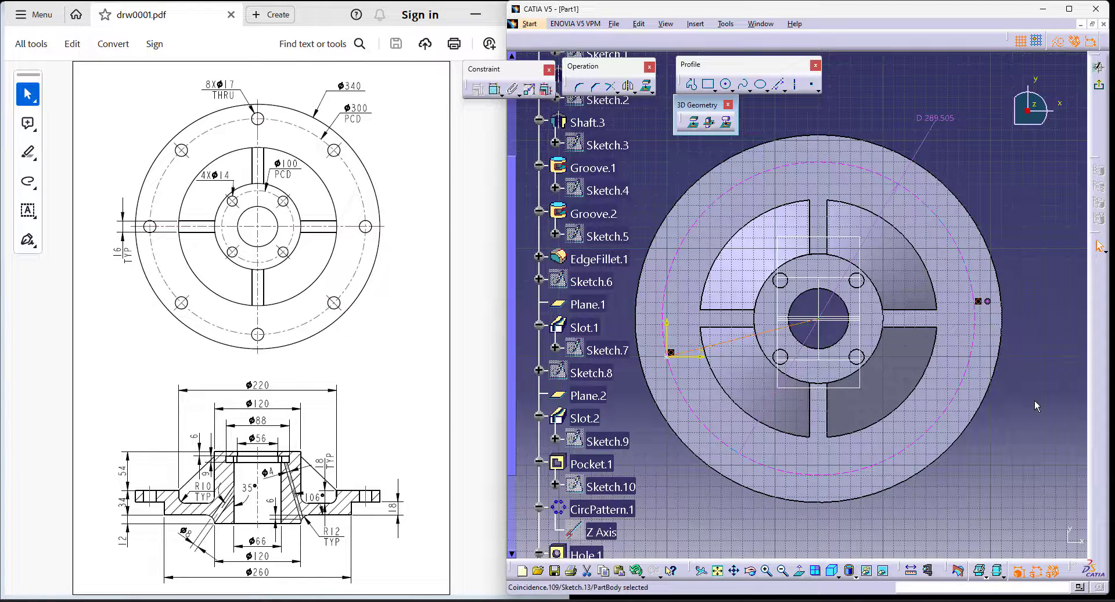
{"action": "double_click", "coordinate": [950, 120]}
{"action": "type", "text": "300"}
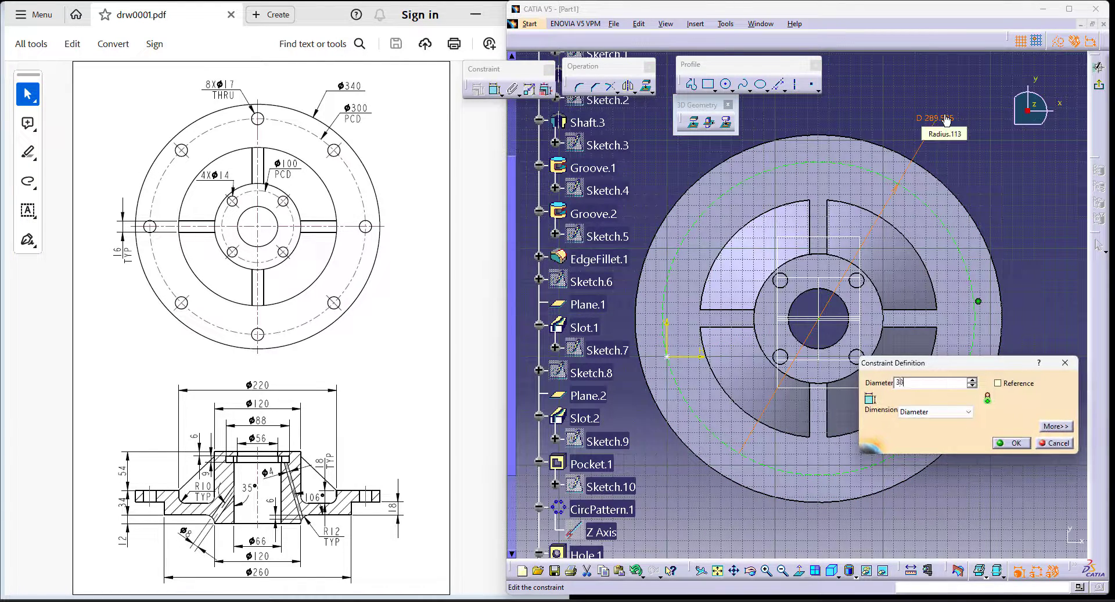
{"action": "key", "text": "Return"}
- Constrain the hole's centre point to be coincident with the 300 mm construction circle
{"action": "left_click", "coordinate": [495, 88]}
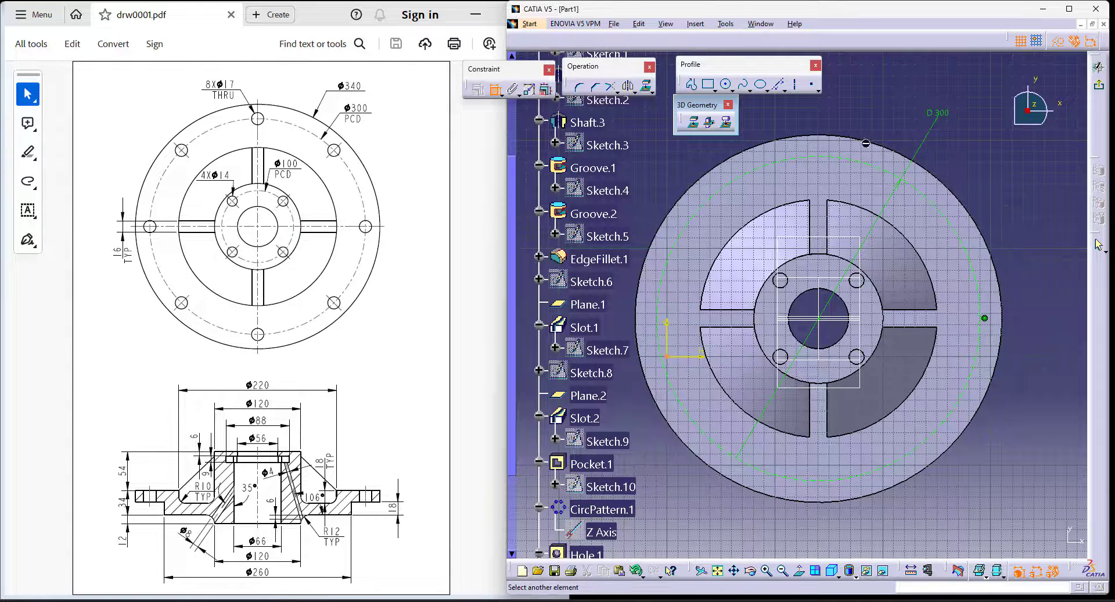
{"action": "left_click", "coordinate": [821, 155]}
{"action": "right_click", "coordinate": [860, 94]}
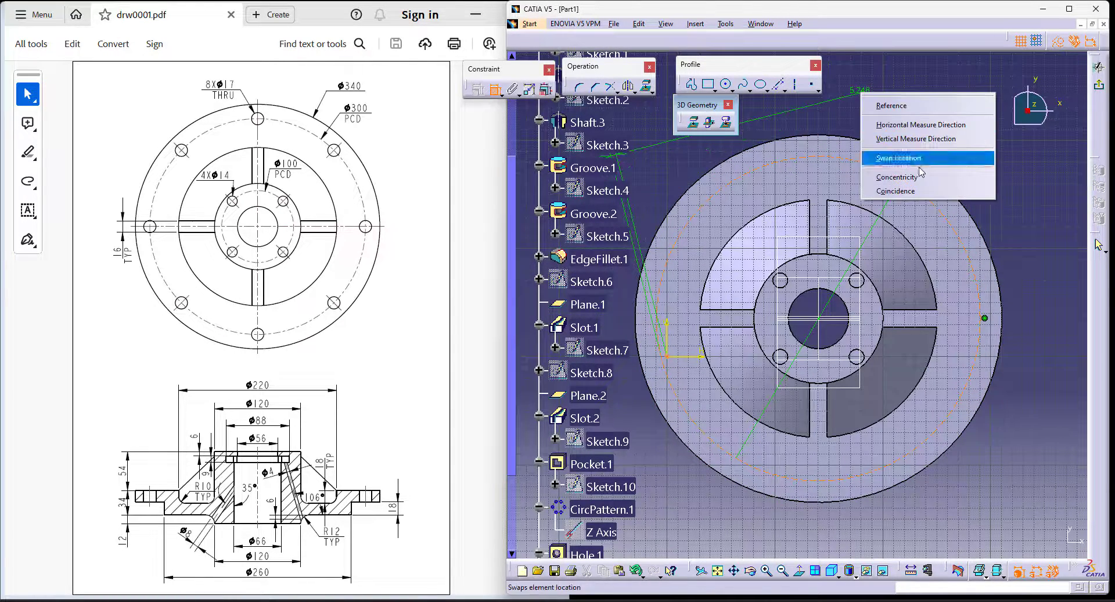
{"action": "left_click", "coordinate": [919, 195]}
- Try to make the hole's centre point coincident with the centre of the 300 mm circle
{"action": "left_click", "coordinate": [495, 88]}
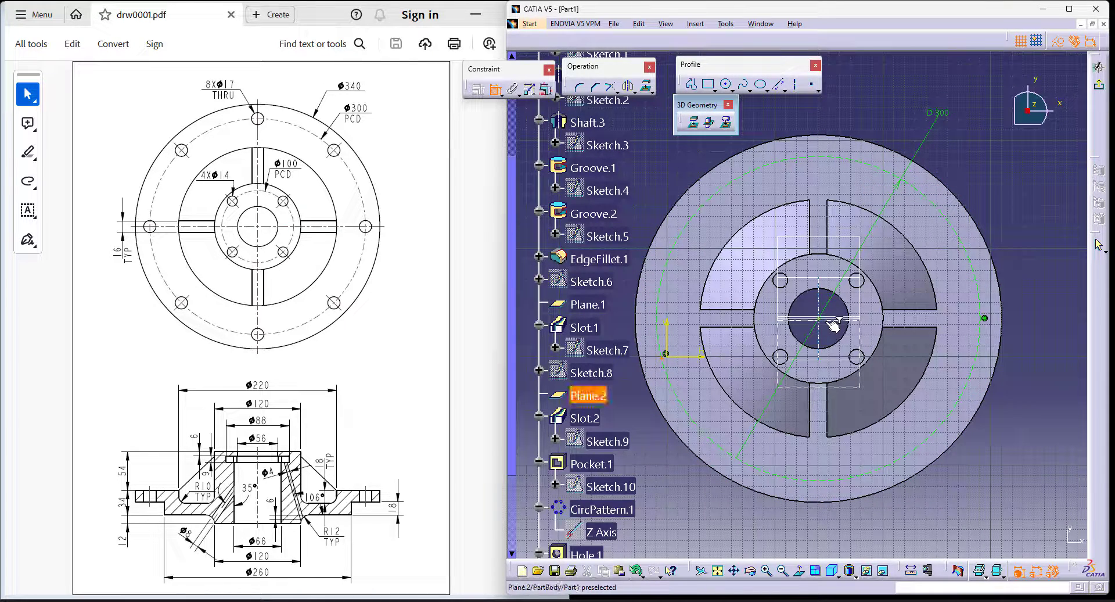
{"action": "right_click", "coordinate": [873, 63]}
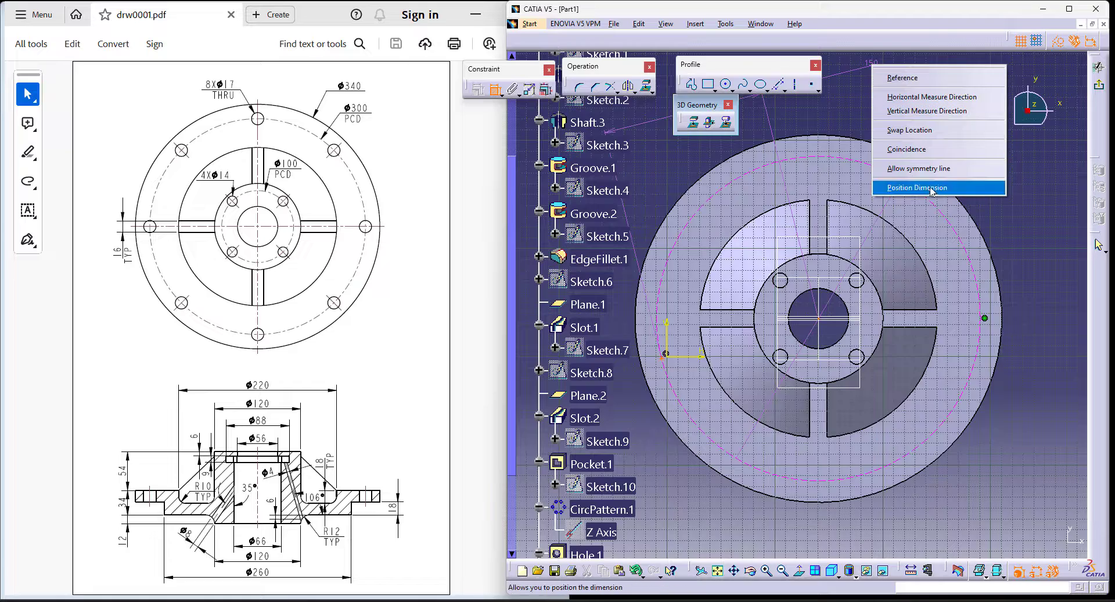
{"action": "left_click", "coordinate": [918, 149]}
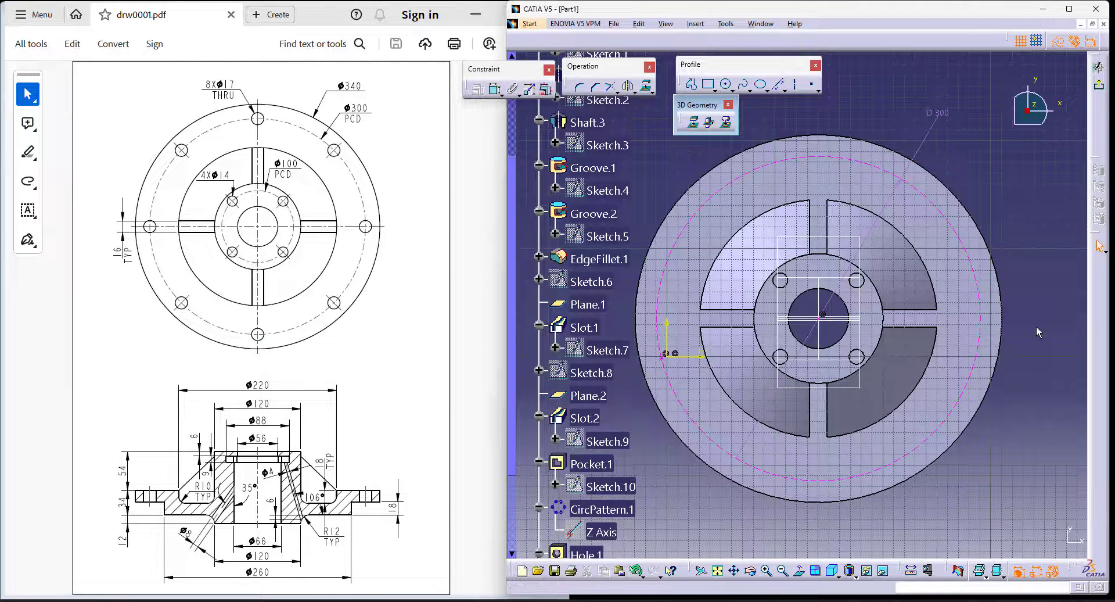
- Make the hole's centre point coincident with the horizontal reference line through the hub's centre and exit the sketch
{"action": "mouse_move", "coordinate": [860, 389]}
{"action": "middle_mouse_down", "text": "ctrl"}
{"action": "mouse_move", "coordinate": [834, 342]}
{"action": "mouse_move", "coordinate": [931, 270]}
{"action": "mouse_move", "coordinate": [648, 342]}
{"action": "middle_mouse_up", "text": "ctrl"}
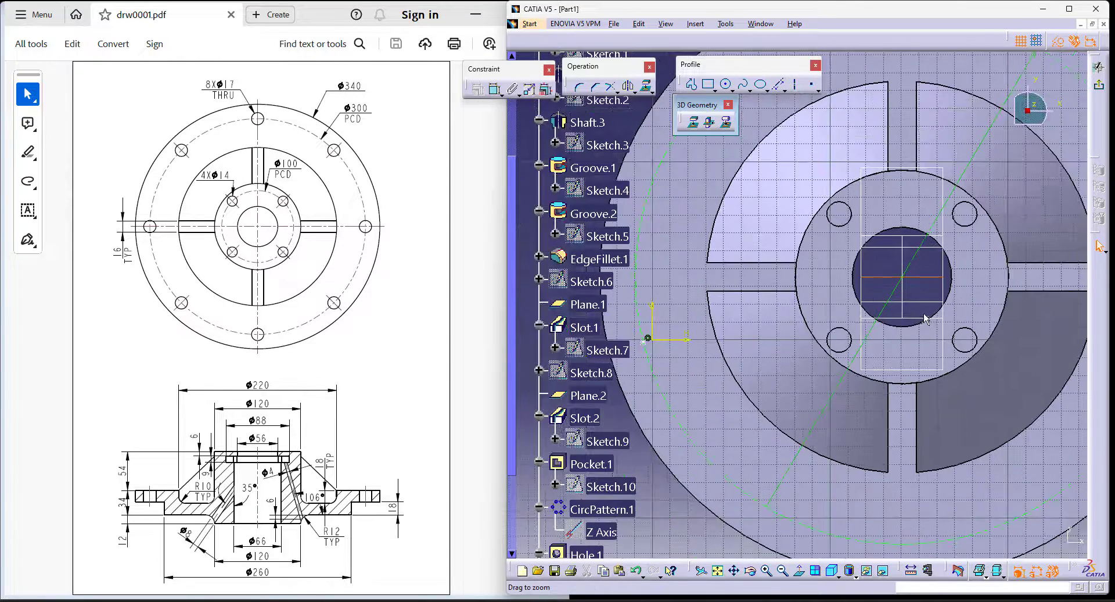
{"action": "left_click", "coordinate": [643, 342], "text": "ctrl"}
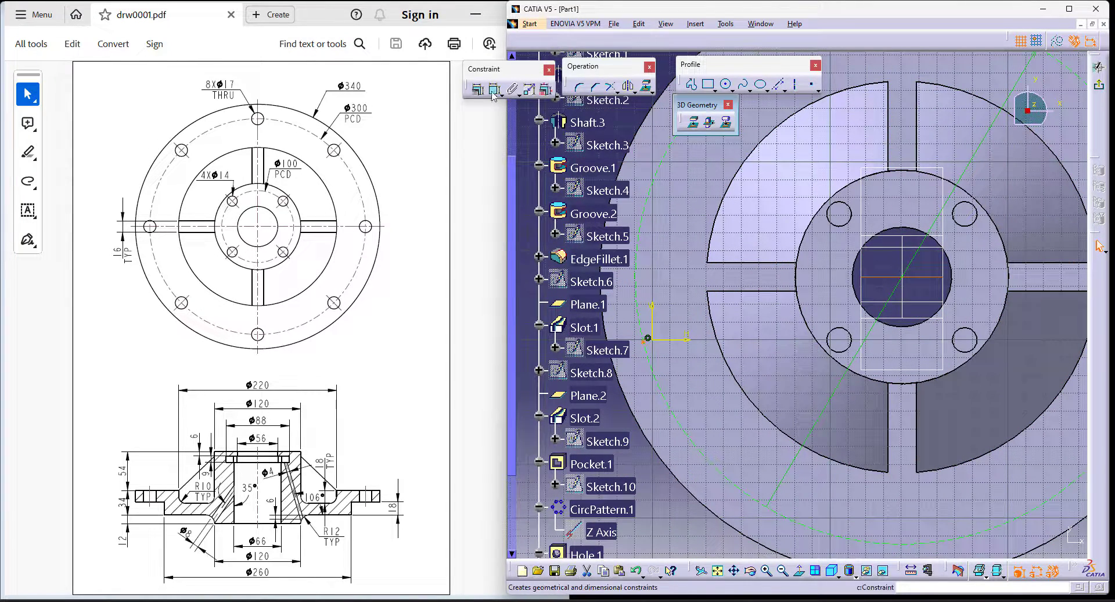
{"action": "left_click", "coordinate": [495, 90]}
{"action": "right_click", "coordinate": [811, 312]}
{"action": "left_click", "coordinate": [845, 390]}
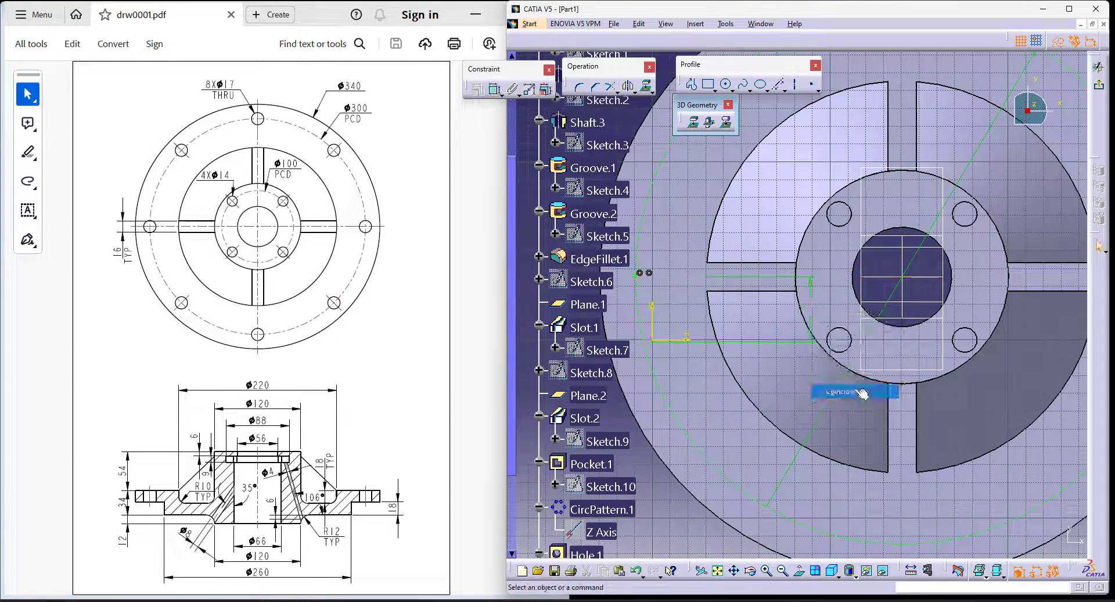
{"action": "left_click", "coordinate": [1098, 84]}
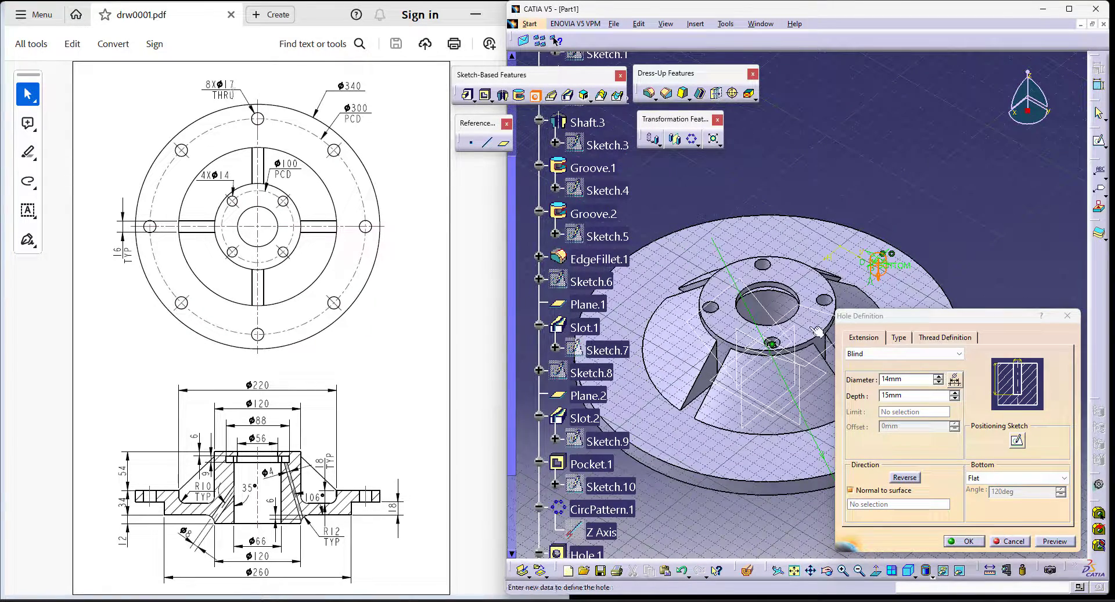
- Set the flange hole's diameter to 17 mm and its extension to Up To Next, and create the hole
{"action": "double_click", "coordinate": [907, 378]}
{"action": "type", "text": "1"}
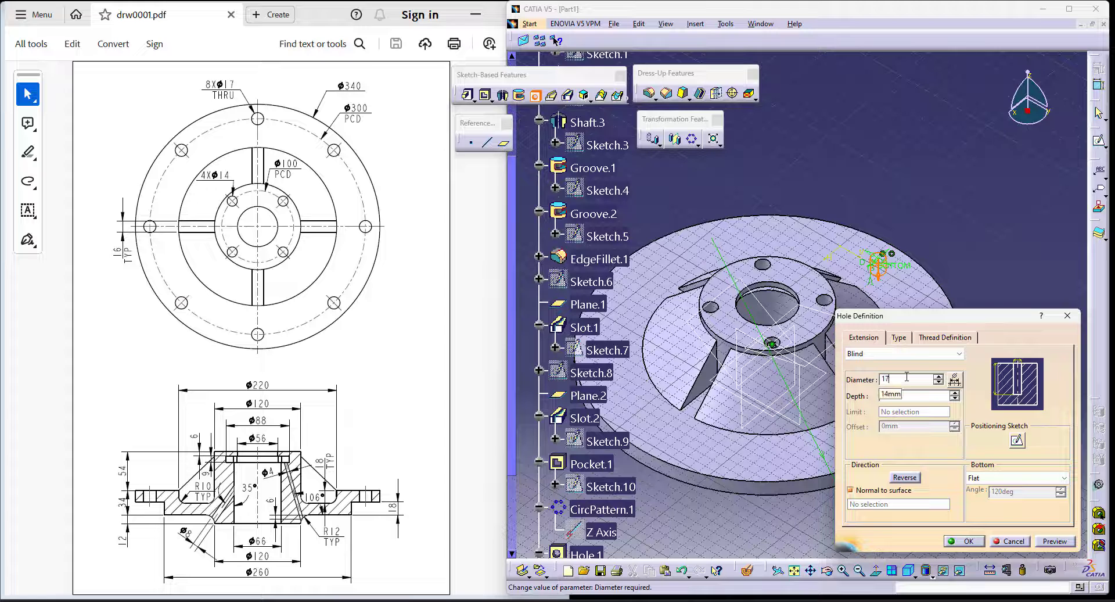
{"action": "type", "text": "7"}
{"action": "left_click", "coordinate": [903, 353]}
{"action": "left_click", "coordinate": [871, 375]}
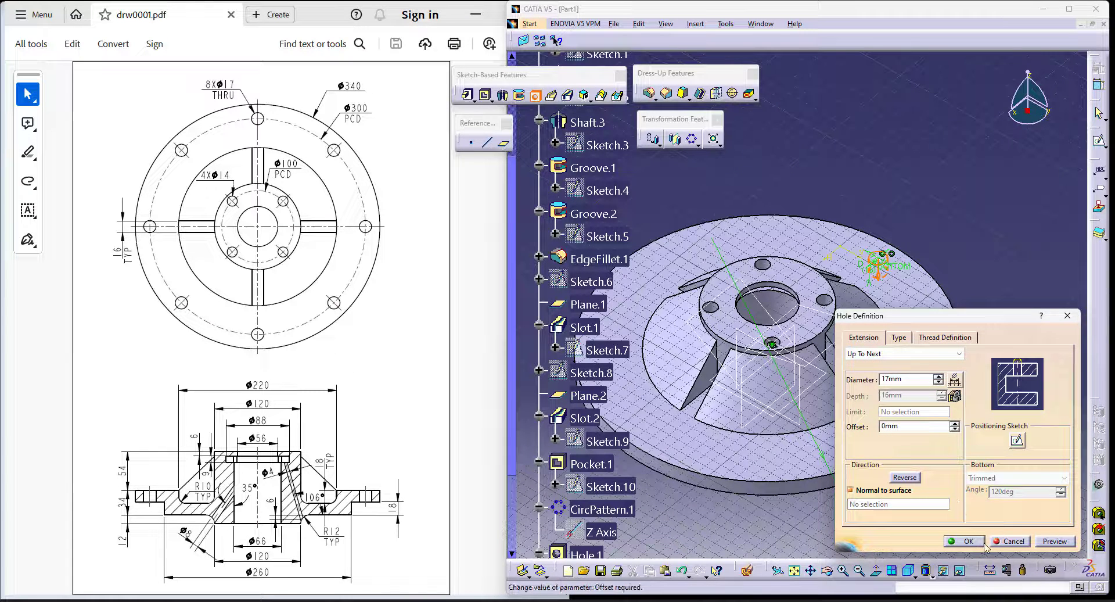
{"action": "left_click", "coordinate": [966, 541]}
- Pattern the 17 mm flange hole circularly about the Z axis with 8 instances as a complete crown
{"action": "left_click", "coordinate": [691, 138]}
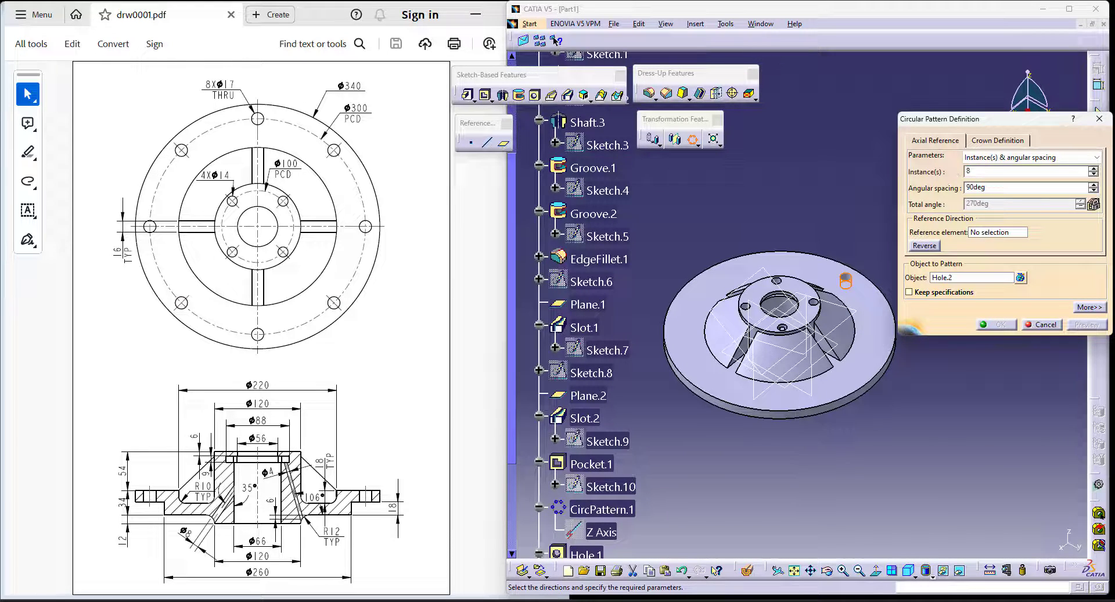
{"action": "key", "text": "Return"}
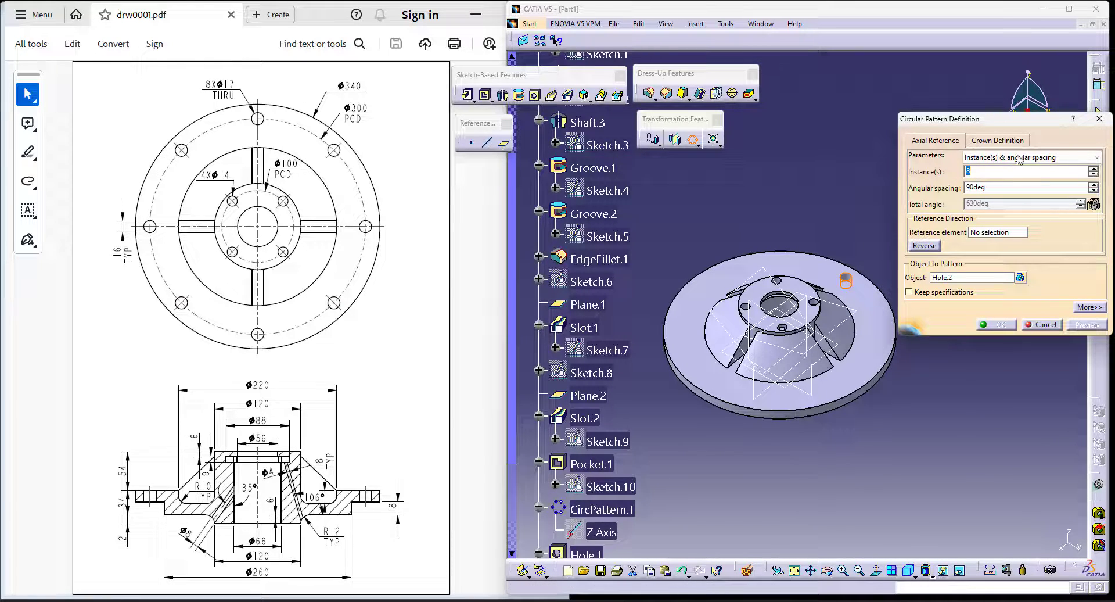
{"action": "right_click", "coordinate": [1008, 236]}
{"action": "left_click", "coordinate": [1017, 266]}
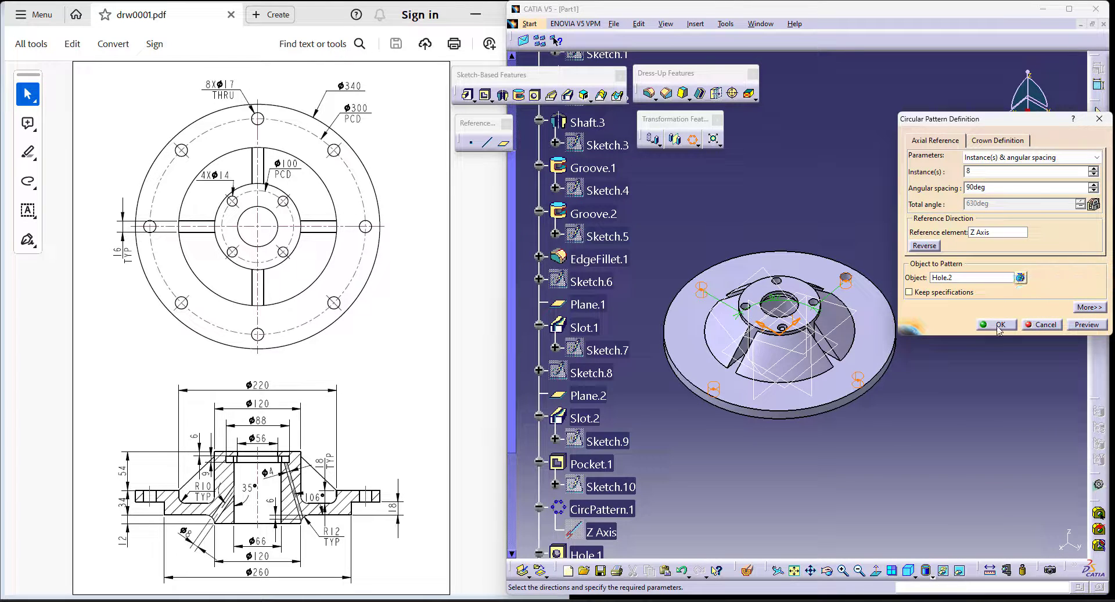
{"action": "left_click", "coordinate": [1028, 157]}
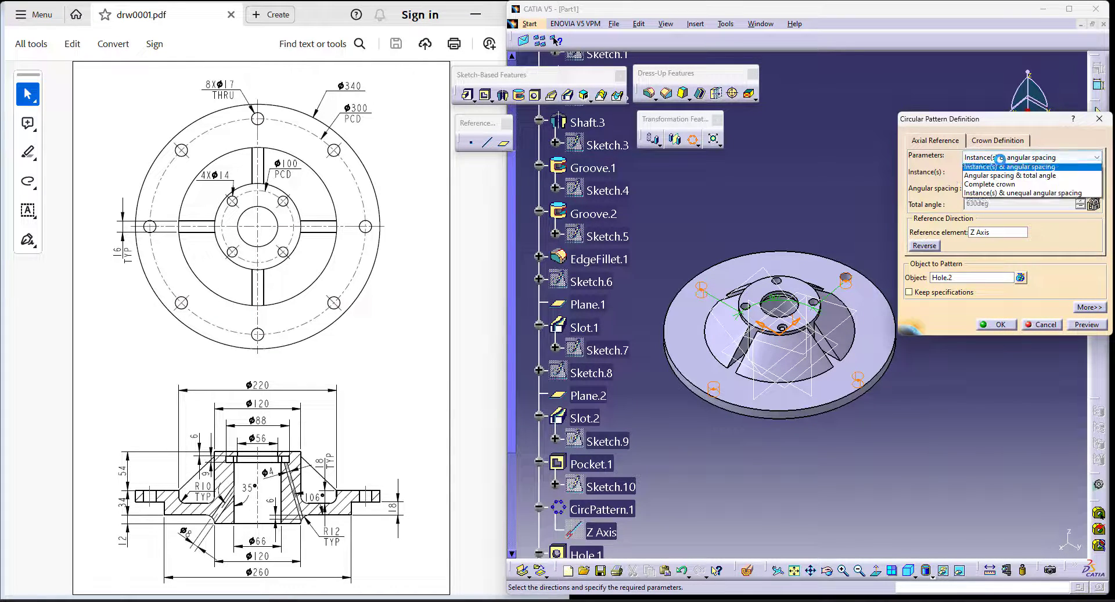
{"action": "left_click", "coordinate": [998, 189]}
{"action": "left_click", "coordinate": [995, 324]}
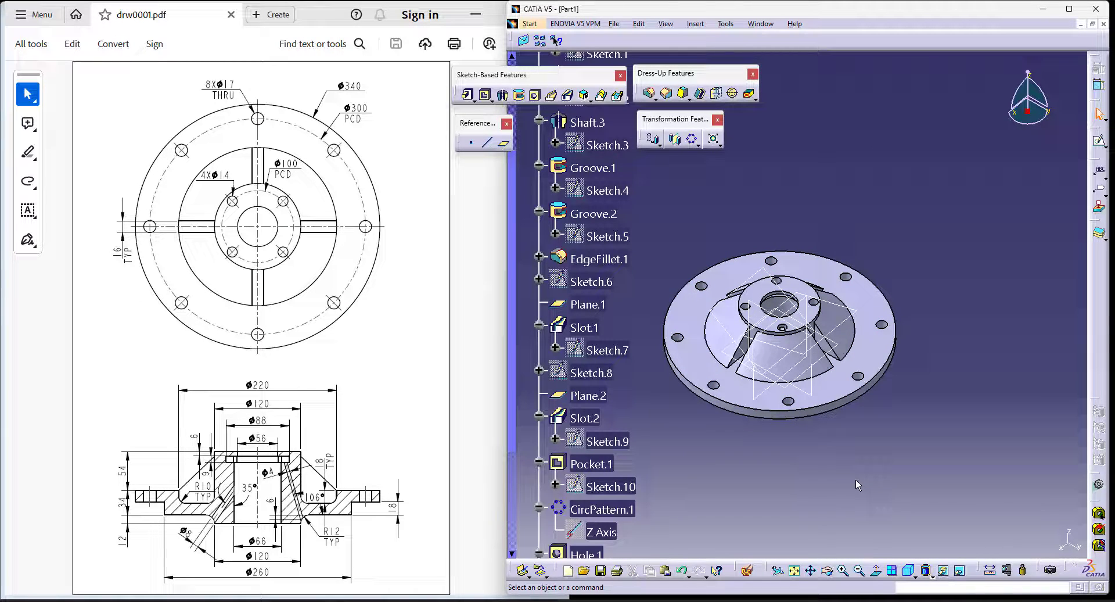
- Cut the hub with a dynamic section and examine the internal bore, groove and angled holes up close and square-on against the drawing
{"action": "left_click", "coordinate": [748, 569]}
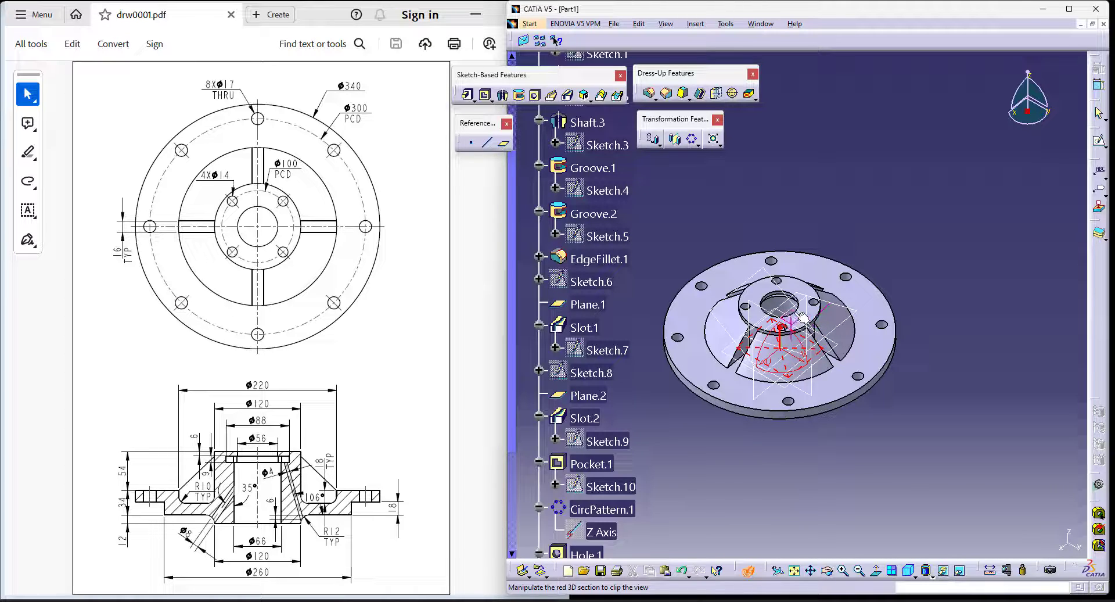
{"action": "left_click_drag", "start_coordinate": [804, 314], "coordinate": [818, 386]}
{"action": "middle_click_drag", "start_coordinate": [794, 472], "coordinate": [807, 360], "text": "ctrl"}
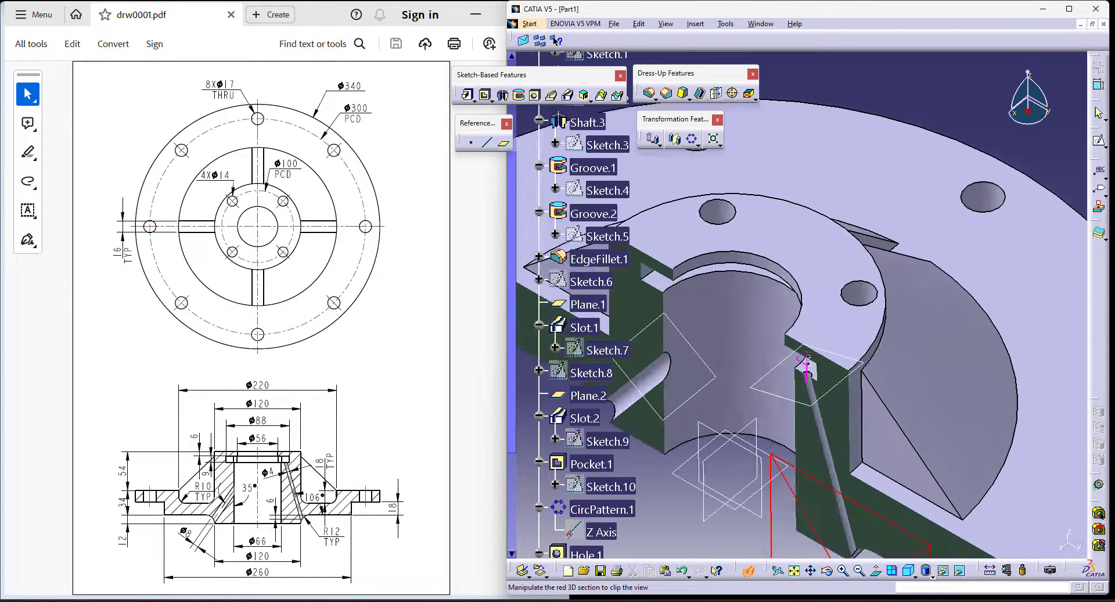
{"action": "middle_click_drag", "start_coordinate": [777, 511], "coordinate": [826, 421]}
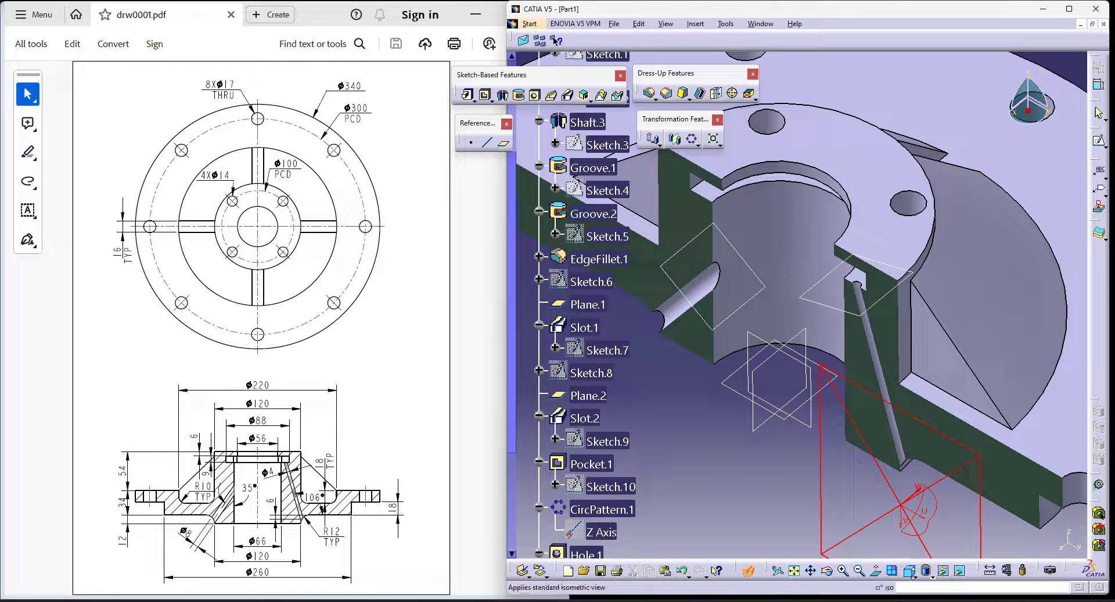
{"action": "left_click", "coordinate": [916, 576]}
{"action": "left_click", "coordinate": [922, 494]}
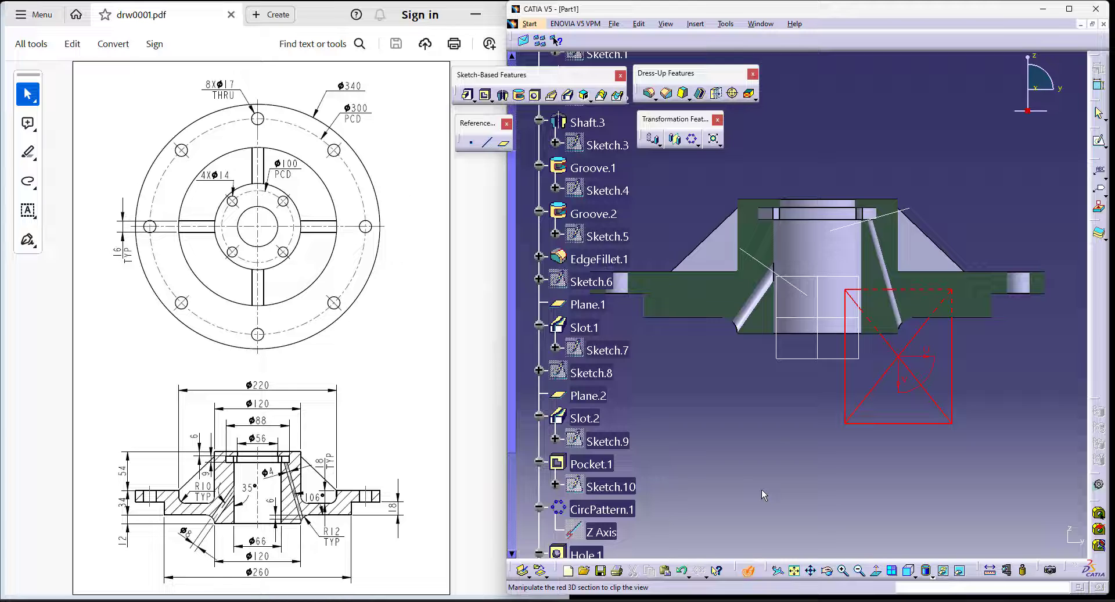
{"action": "middle_click_drag", "start_coordinate": [800, 420], "coordinate": [806, 464]}
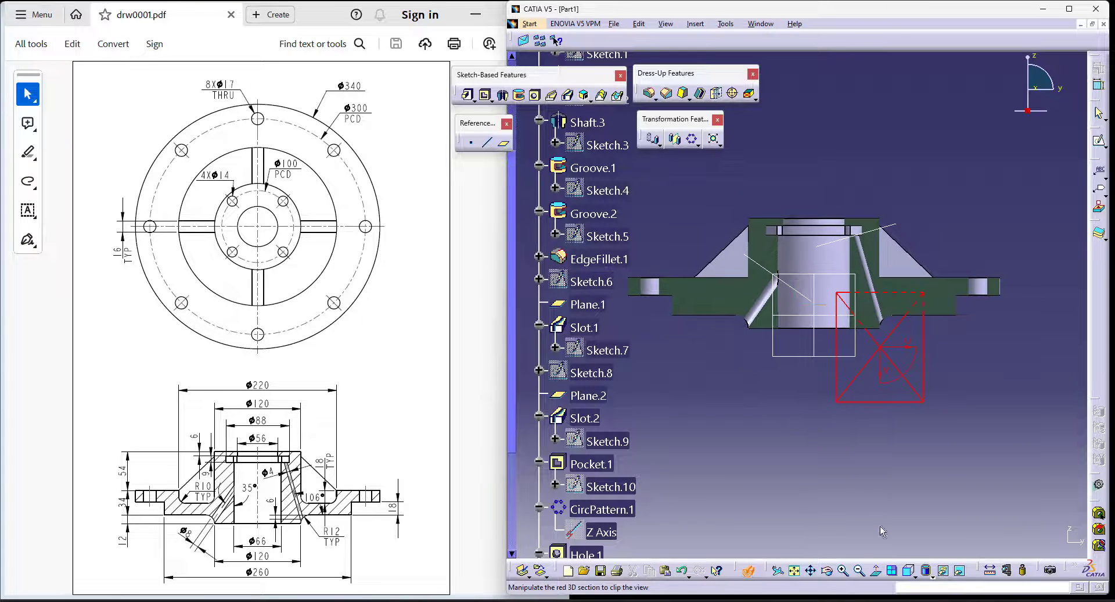
- Return to the isometric view and turn off the dynamic section to inspect the whole hub
{"action": "left_click", "coordinate": [914, 575]}
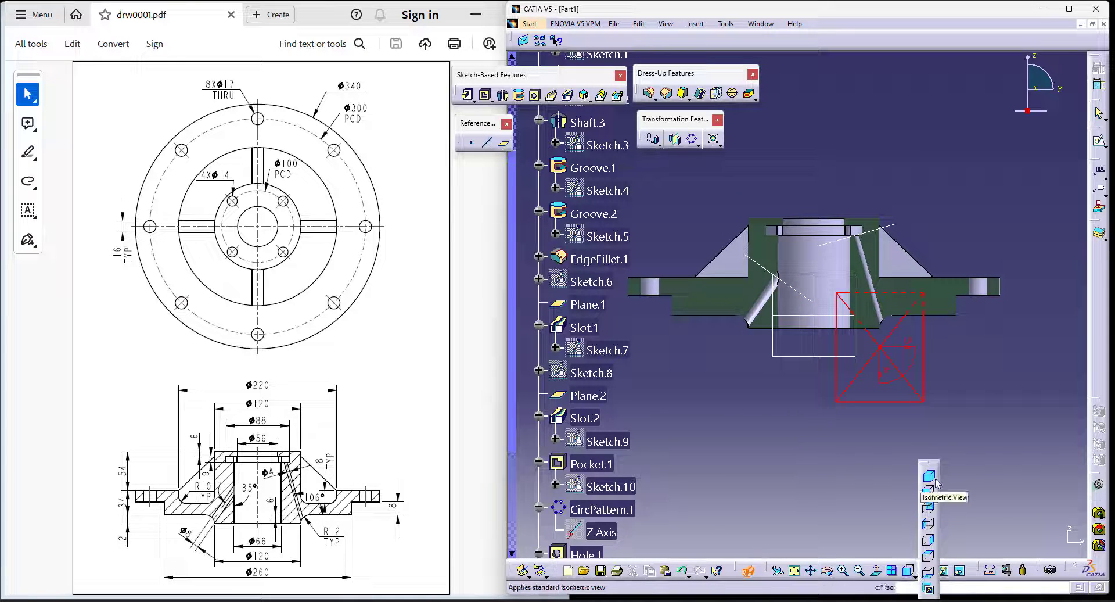
{"action": "left_click", "coordinate": [749, 570]}
{"action": "middle_click_drag", "start_coordinate": [824, 457], "coordinate": [859, 451]}
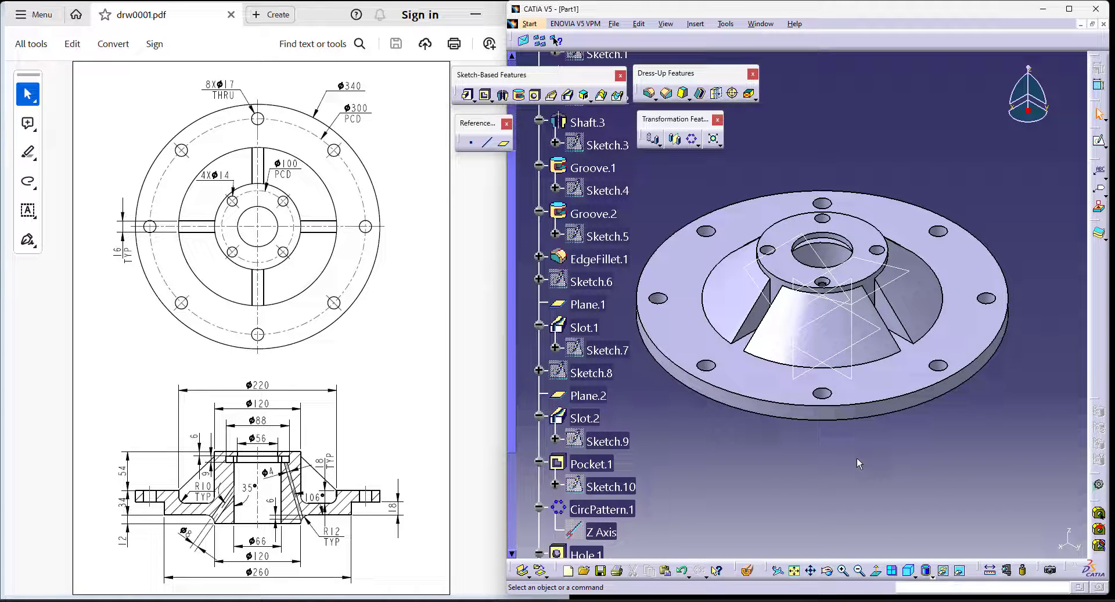